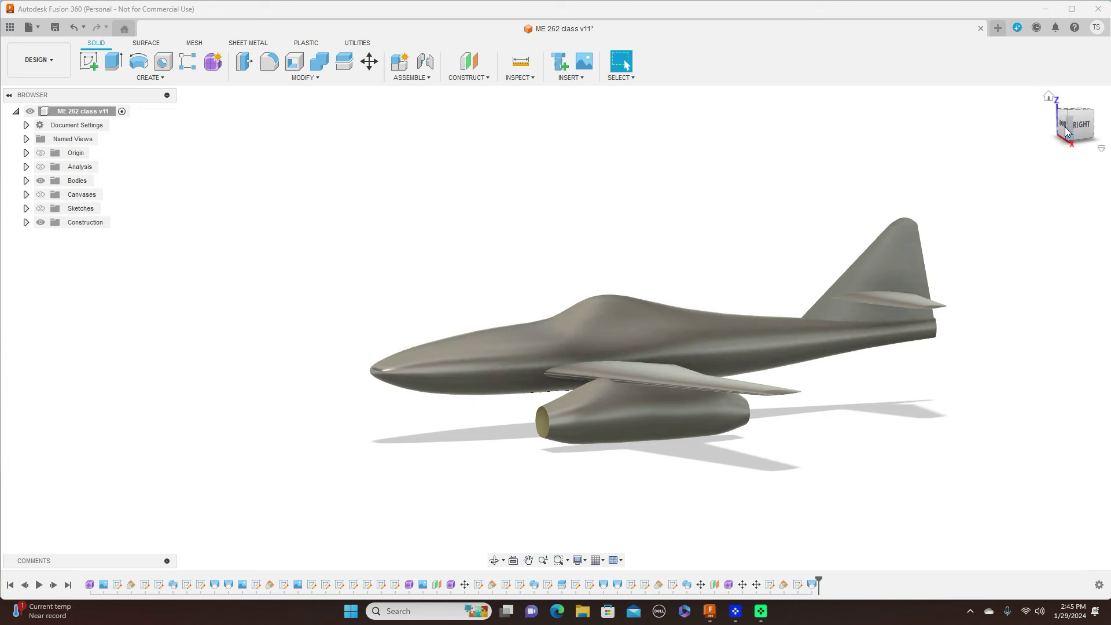
left_click_drag(1069, 118, 1110, 152)
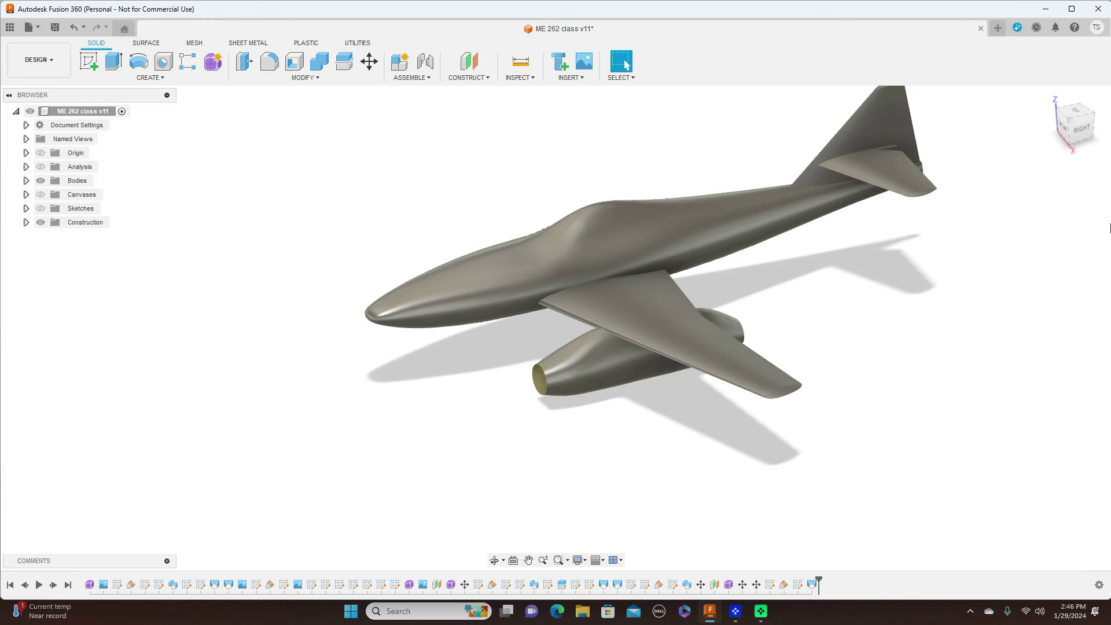
left_click_drag(1084, 110, 1087, 109)
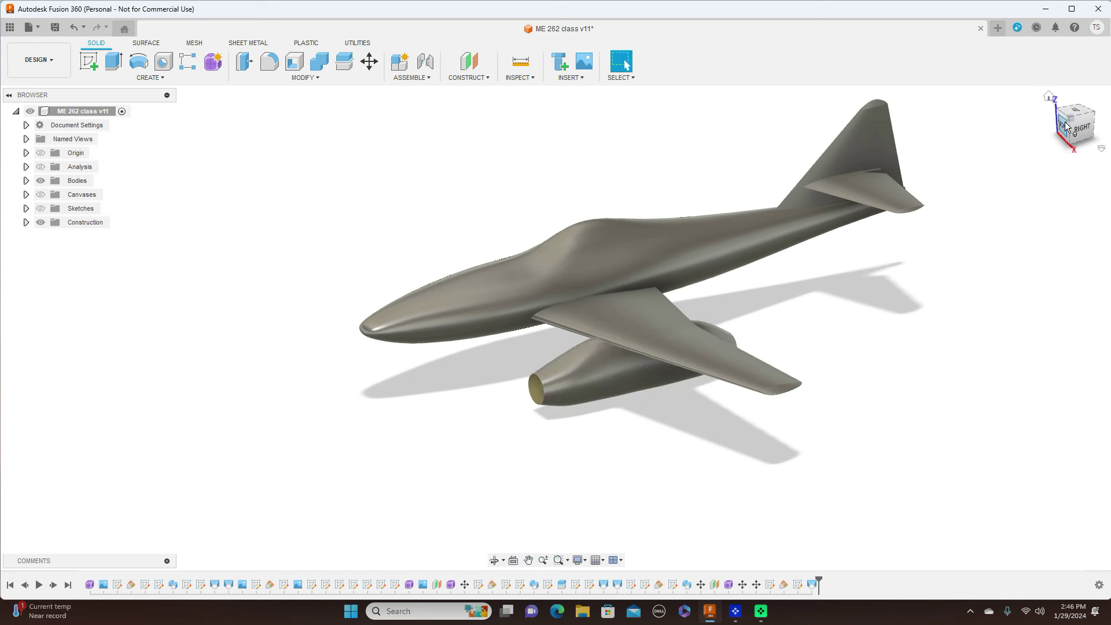
left_click_drag(1072, 120, 1068, 116)
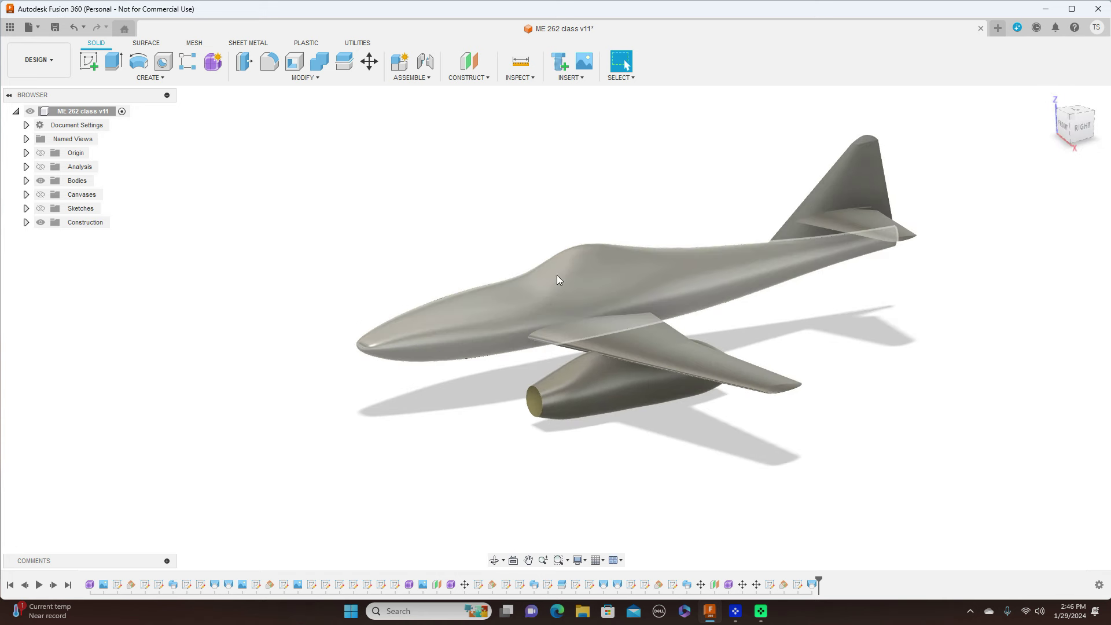
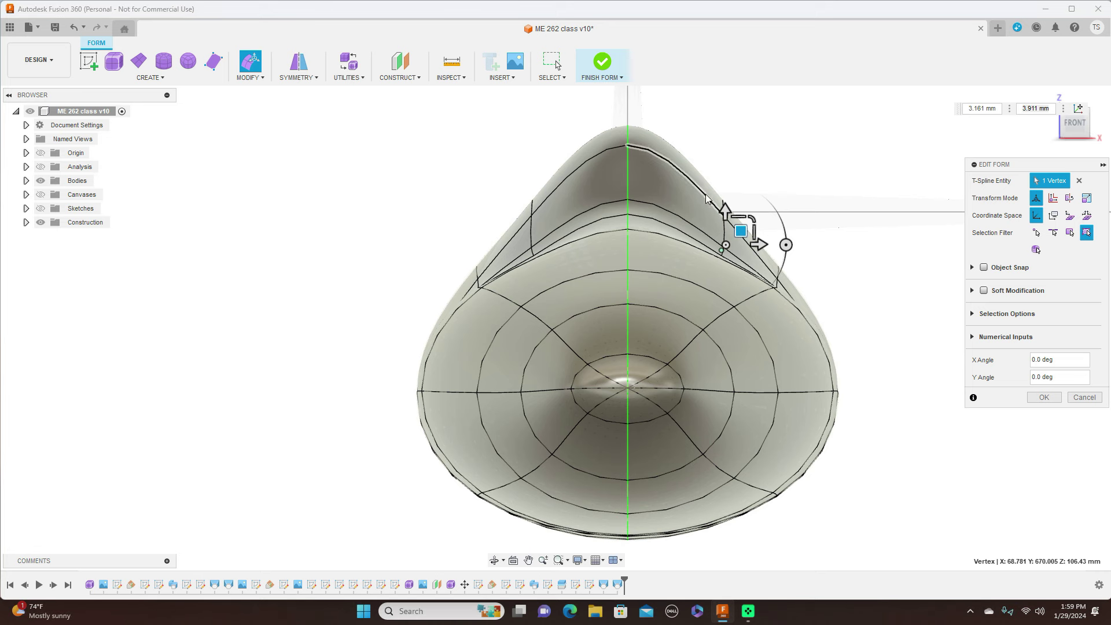
Rotate the canopy's upper front edge by 35 degrees and check it against the front reference canvas.
left_click(706, 199)
left_click_drag(737, 180, 724, 210)
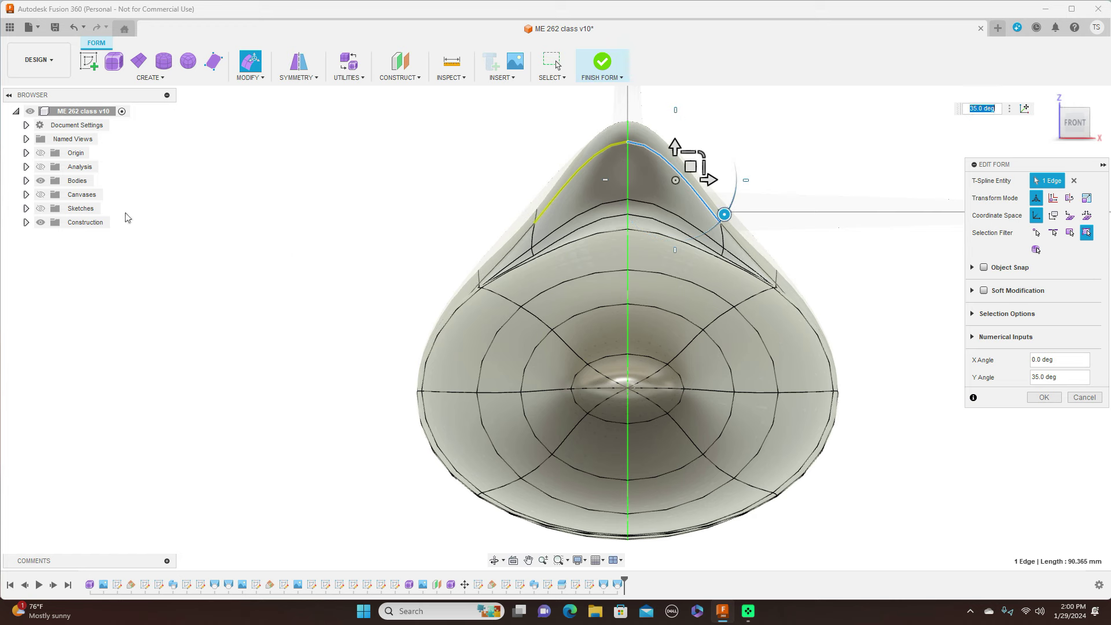
left_click(41, 195)
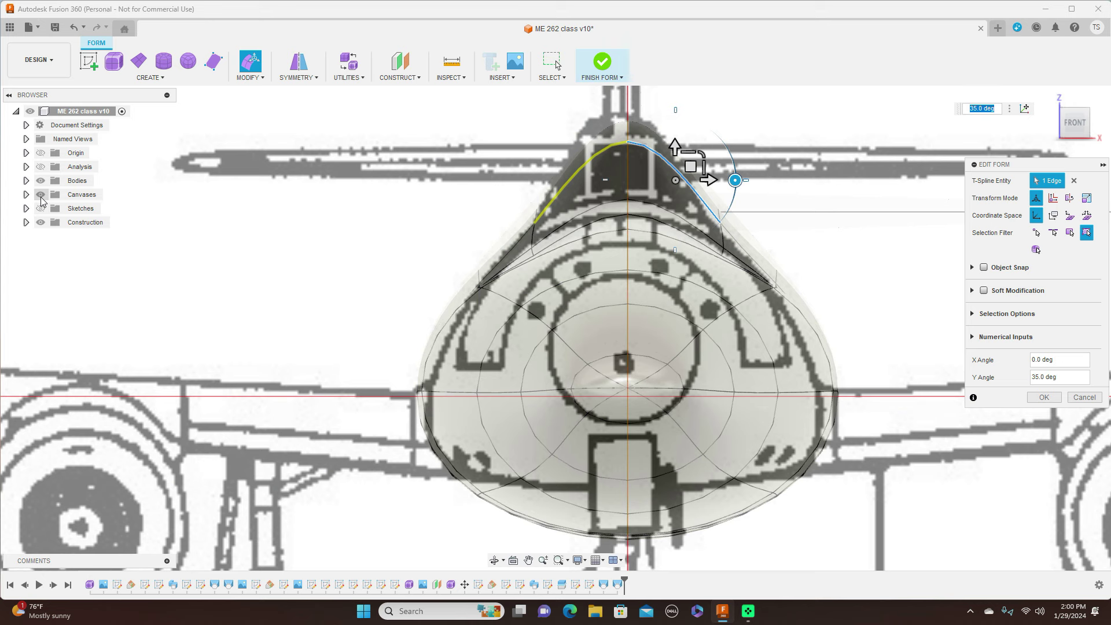
left_click(41, 199)
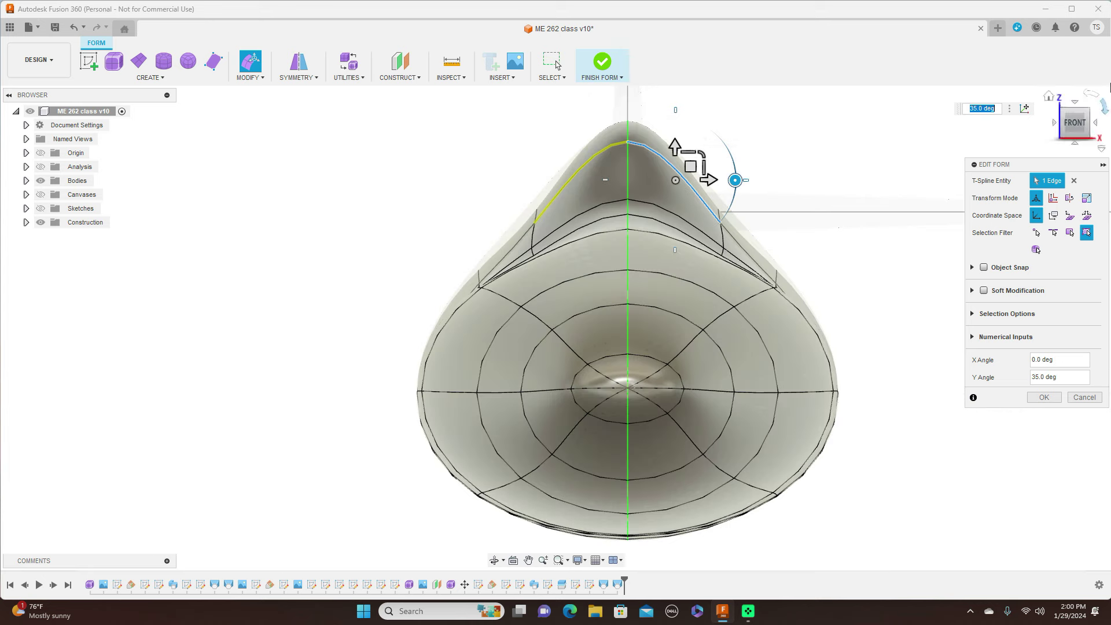
Move the short edge at the canopy's lower front corner outward and upward by about 3.5 mm and 5.5 mm, and finish the form.
left_click(1094, 123)
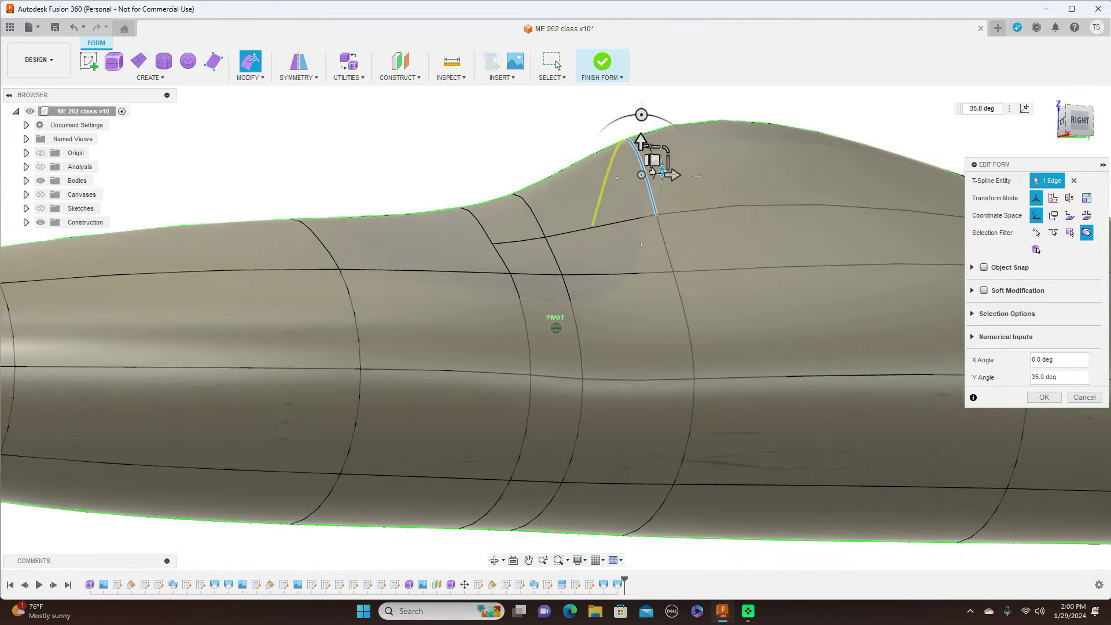
mouse_move(1081, 122)
left_mouse_down()
mouse_move(1091, 114)
mouse_move(1109, 127)
left_mouse_up()
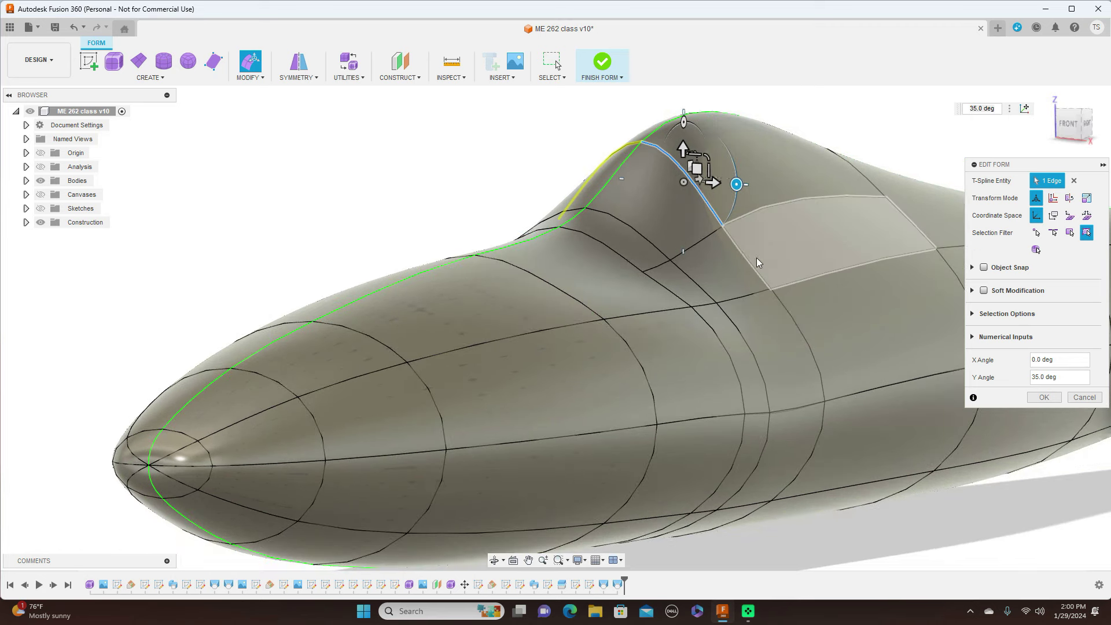
left_click(663, 264)
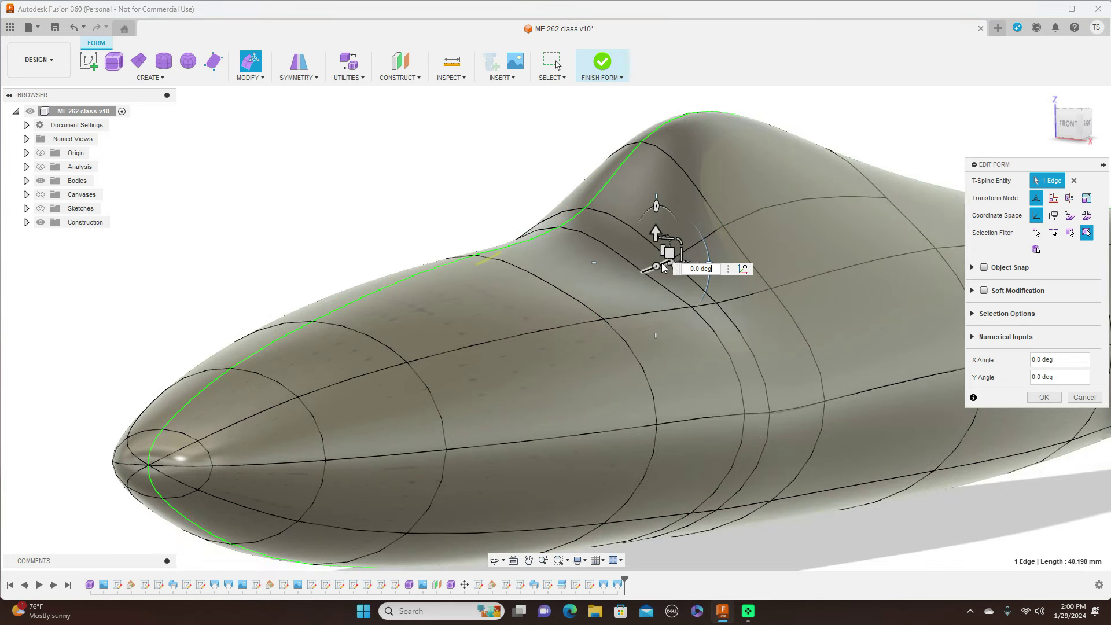
left_click(668, 253)
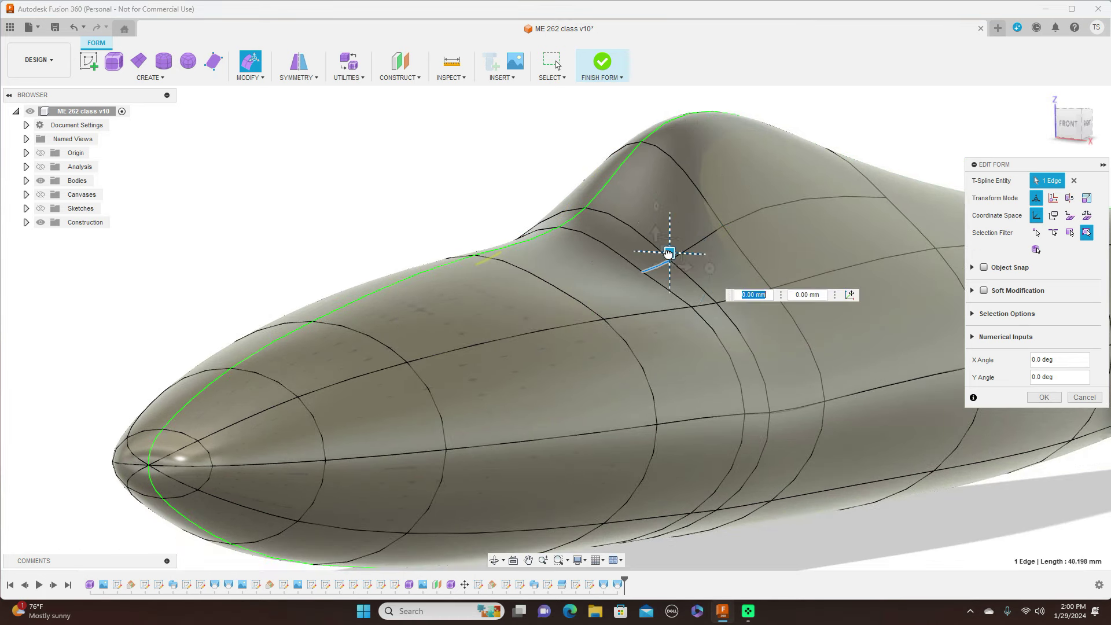
left_click_drag(669, 252, 672, 247)
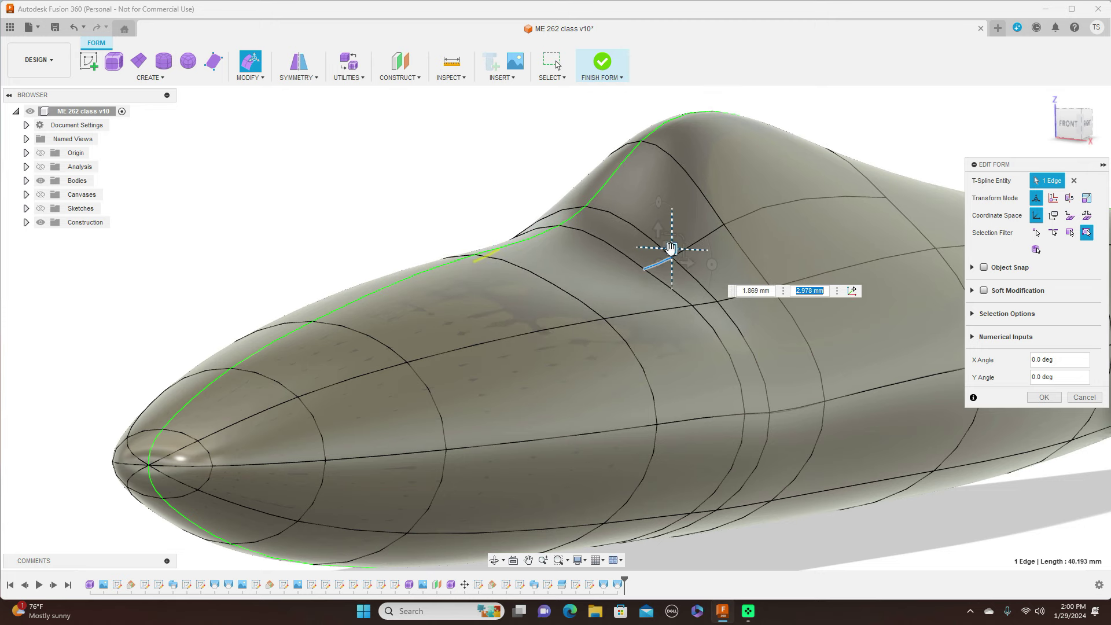
left_click(1068, 123)
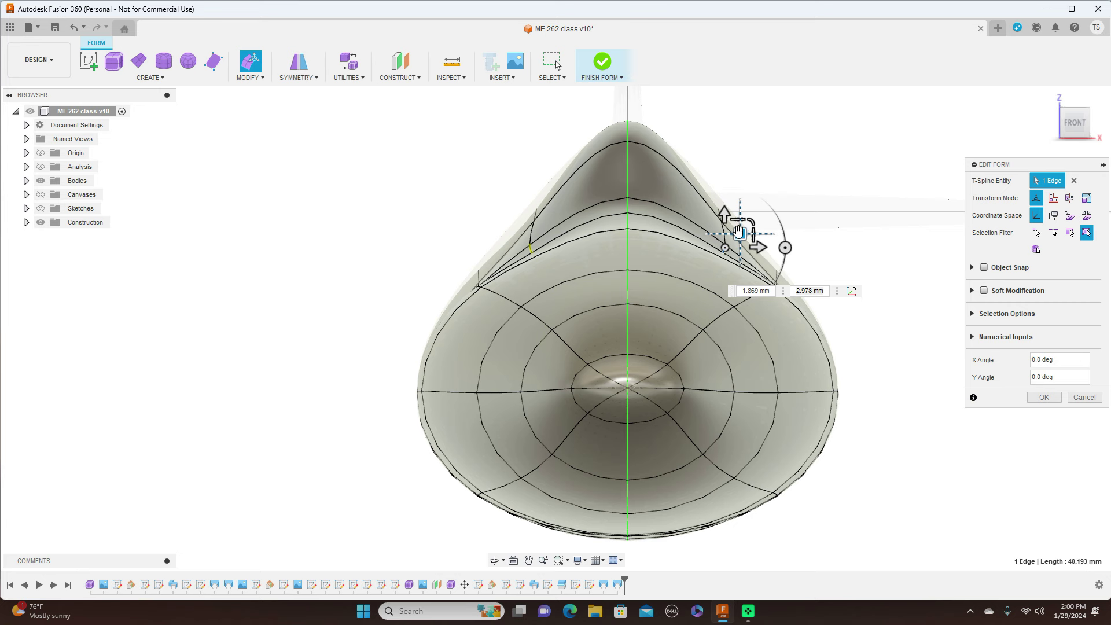
left_click_drag(739, 234, 742, 230)
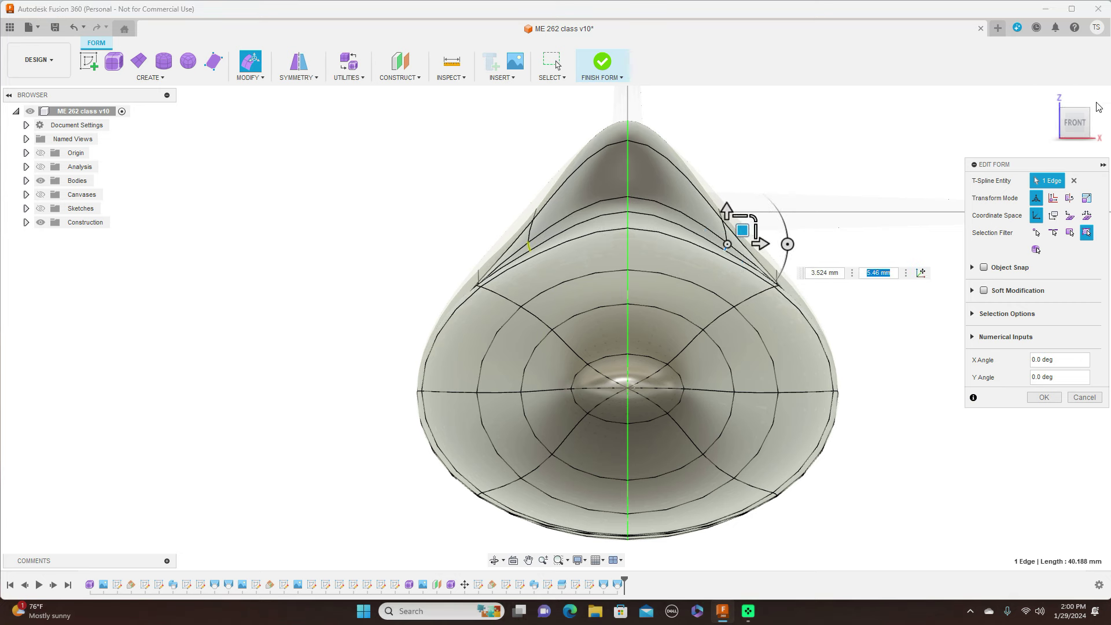
mouse_move(1071, 130)
left_mouse_down()
mouse_move(1040, 145)
mouse_move(1012, 133)
mouse_move(1014, 172)
mouse_move(1029, 181)
mouse_move(1063, 168)
mouse_move(1082, 139)
mouse_move(1066, 114)
mouse_move(1028, 120)
mouse_move(1022, 146)
left_mouse_up()
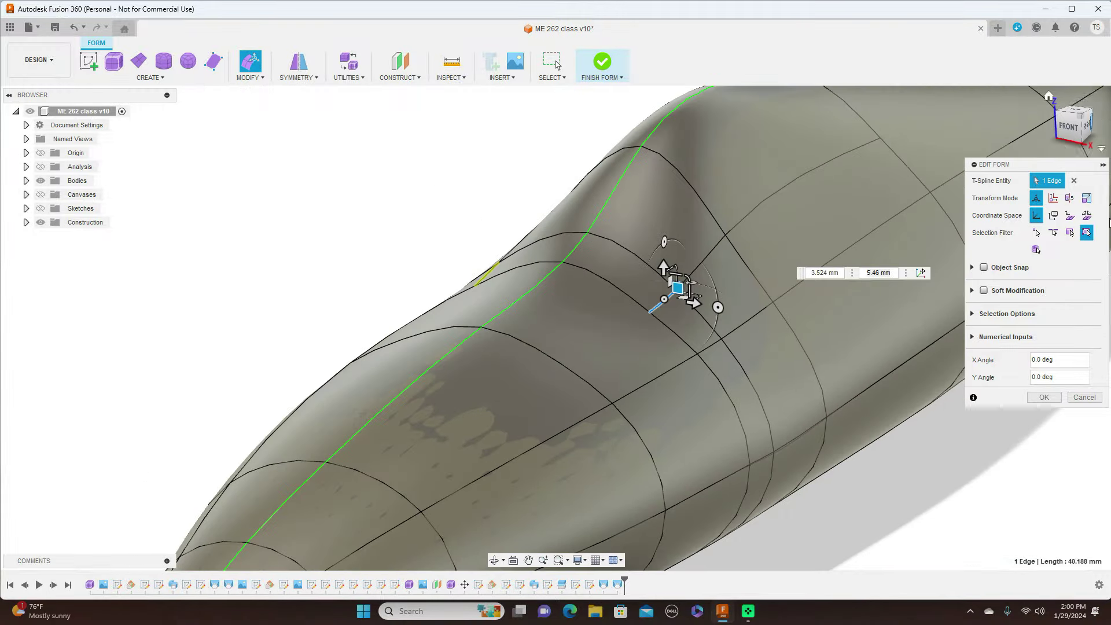
left_click(1055, 399)
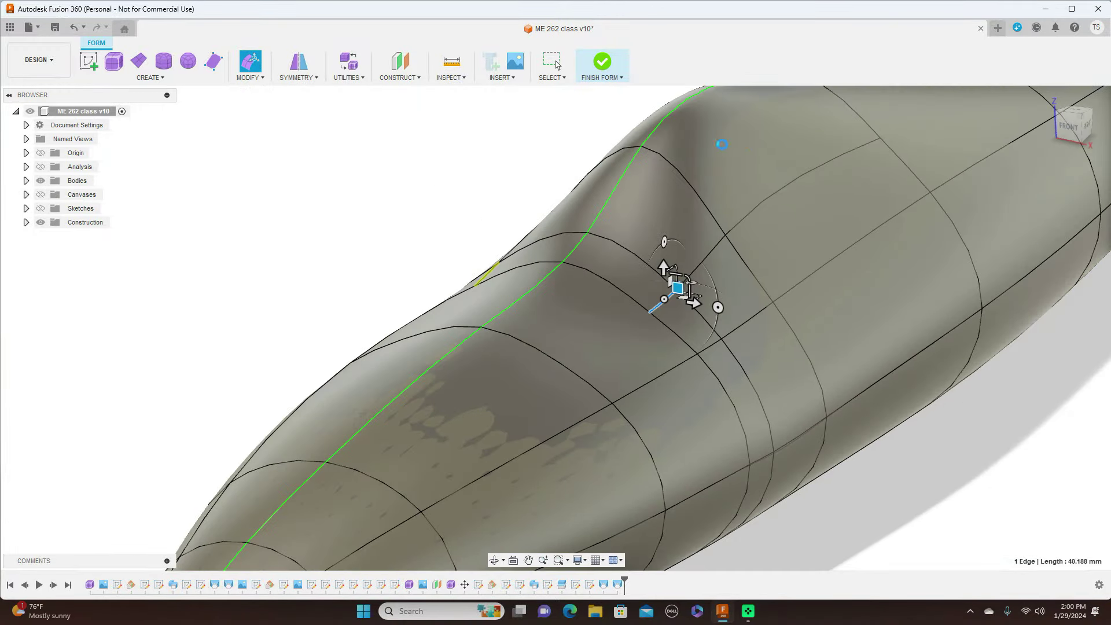
left_click(622, 79)
left_click(605, 90)
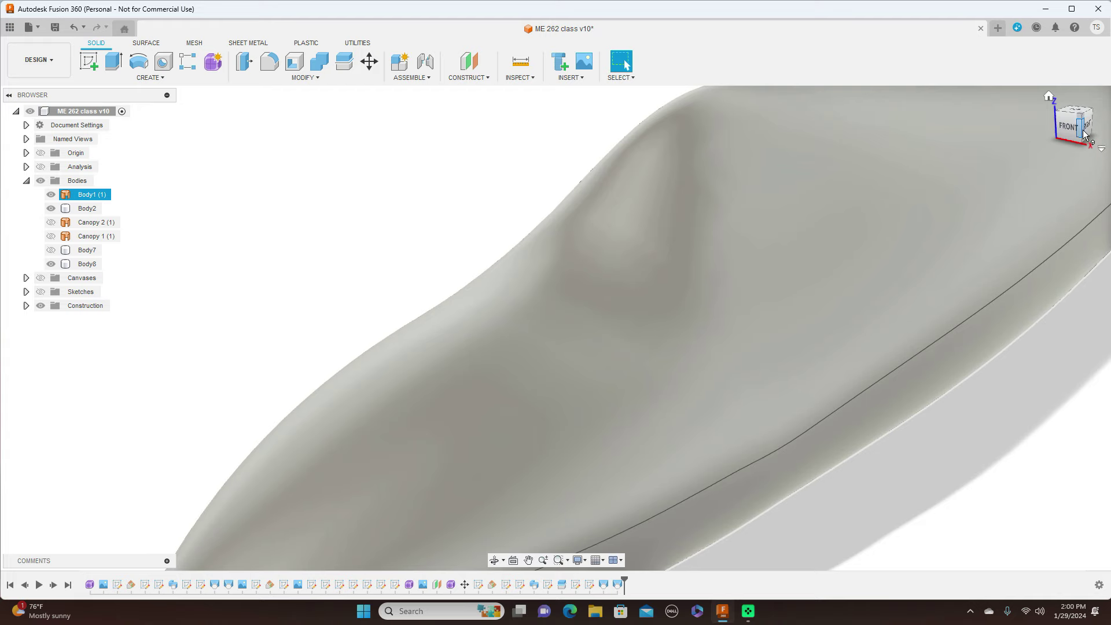
Examine the smooth fuselage surface around the canopy from the front, right and top views.
mouse_move(1085, 135)
left_mouse_down()
mouse_move(1107, 119)
mouse_move(1108, 144)
mouse_move(1110, 118)
mouse_move(1066, 146)
mouse_move(1032, 109)
mouse_move(1031, 150)
mouse_move(1052, 114)
mouse_move(1075, 111)
mouse_move(1085, 138)
left_mouse_up()
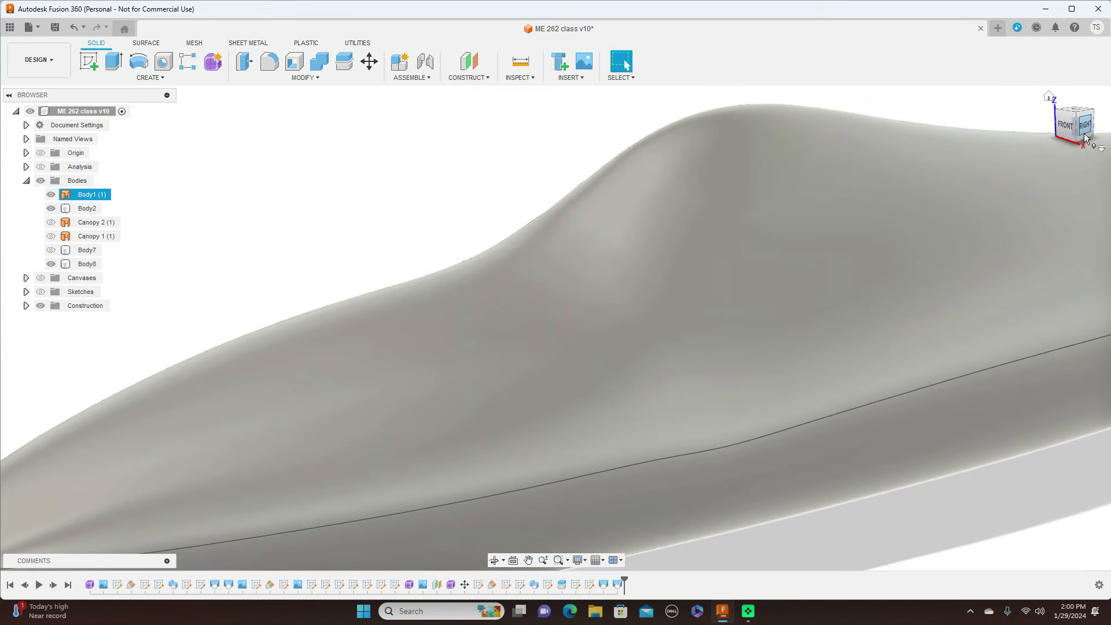
key("Escape")
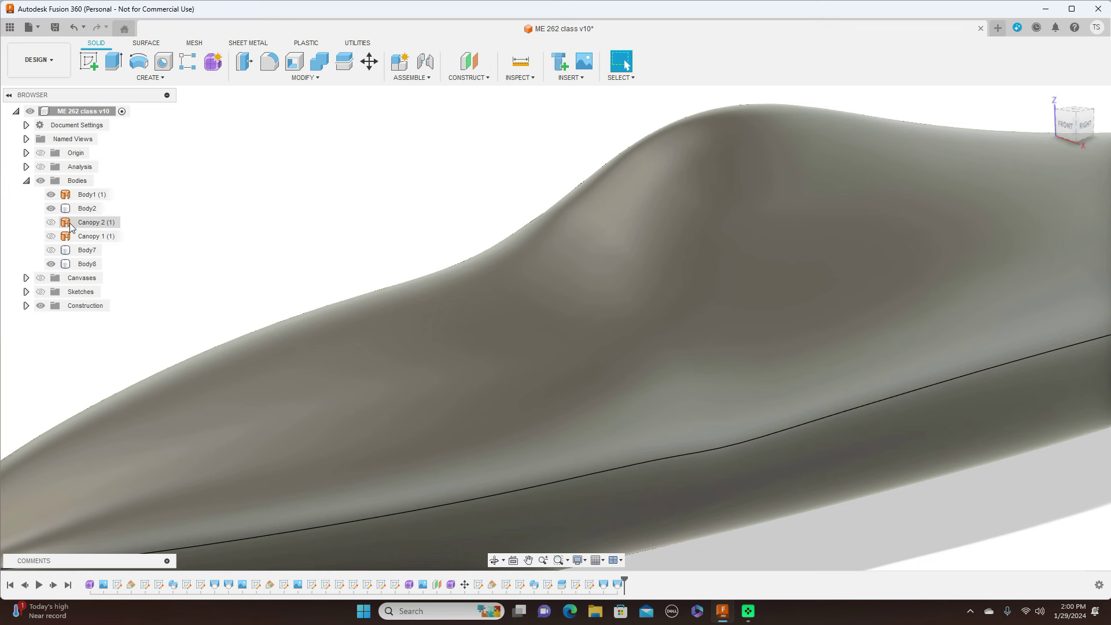
left_click(89, 195)
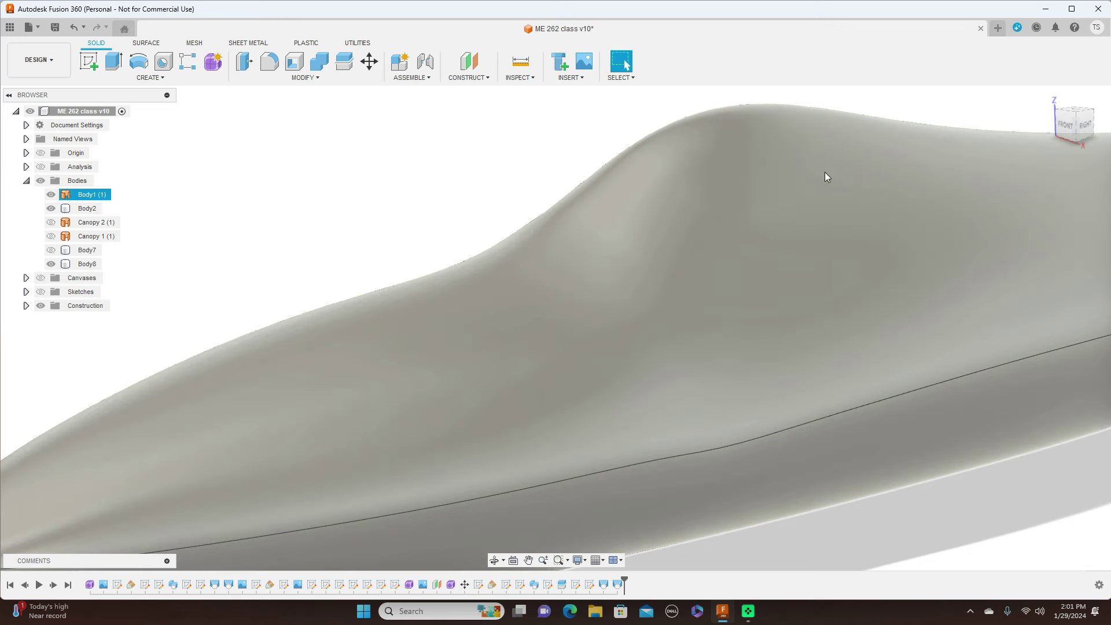
key("Escape")
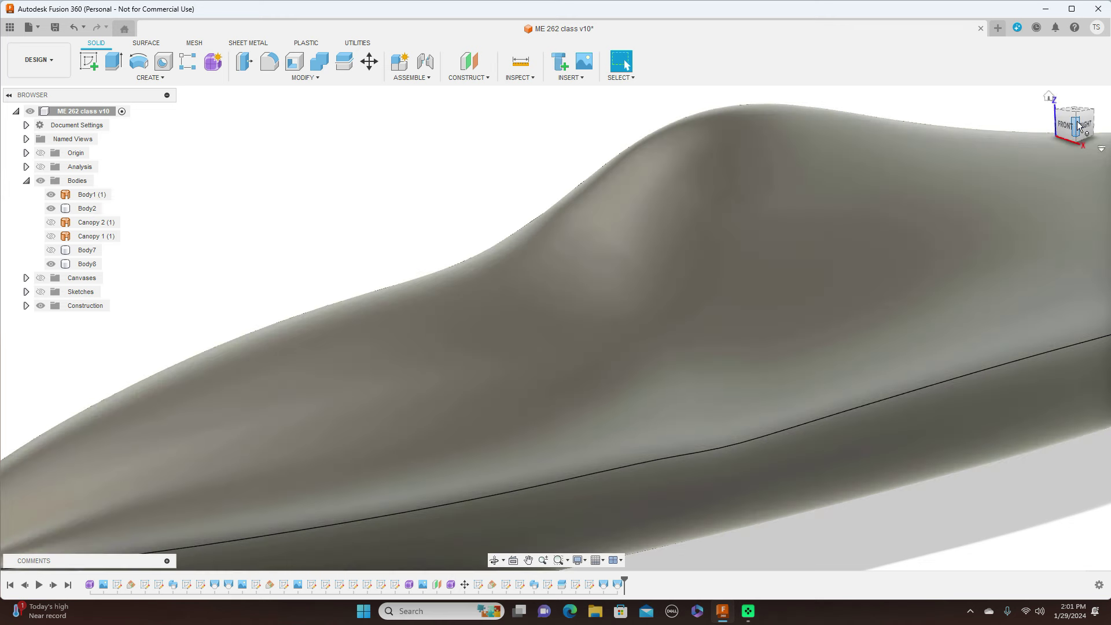
left_click_drag(1090, 114, 1068, 139)
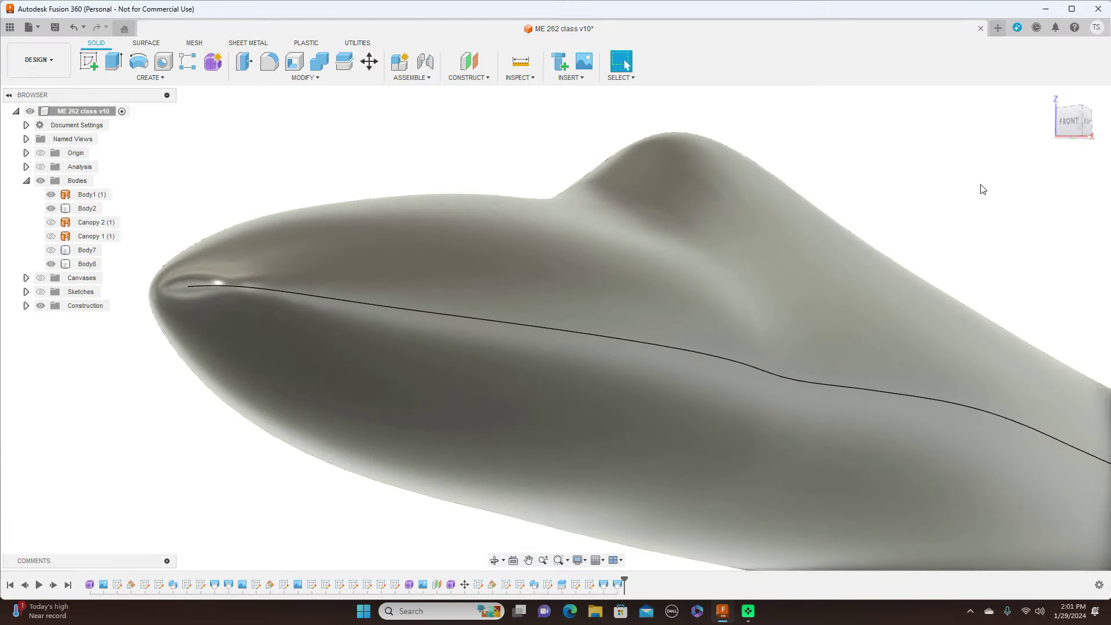
left_click(1069, 125)
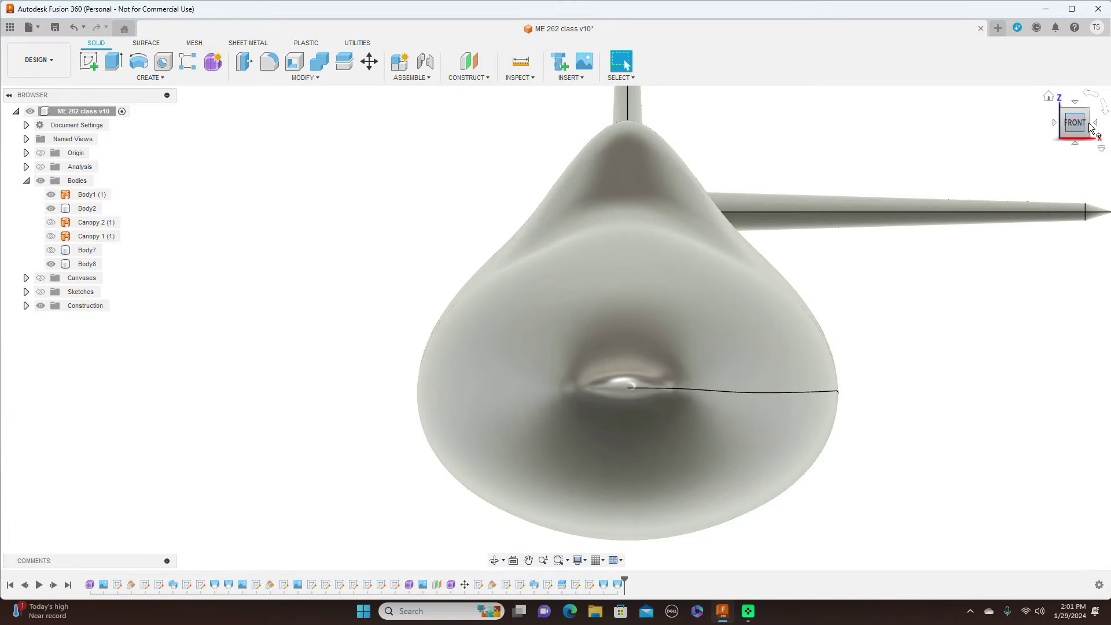
left_click(1095, 124)
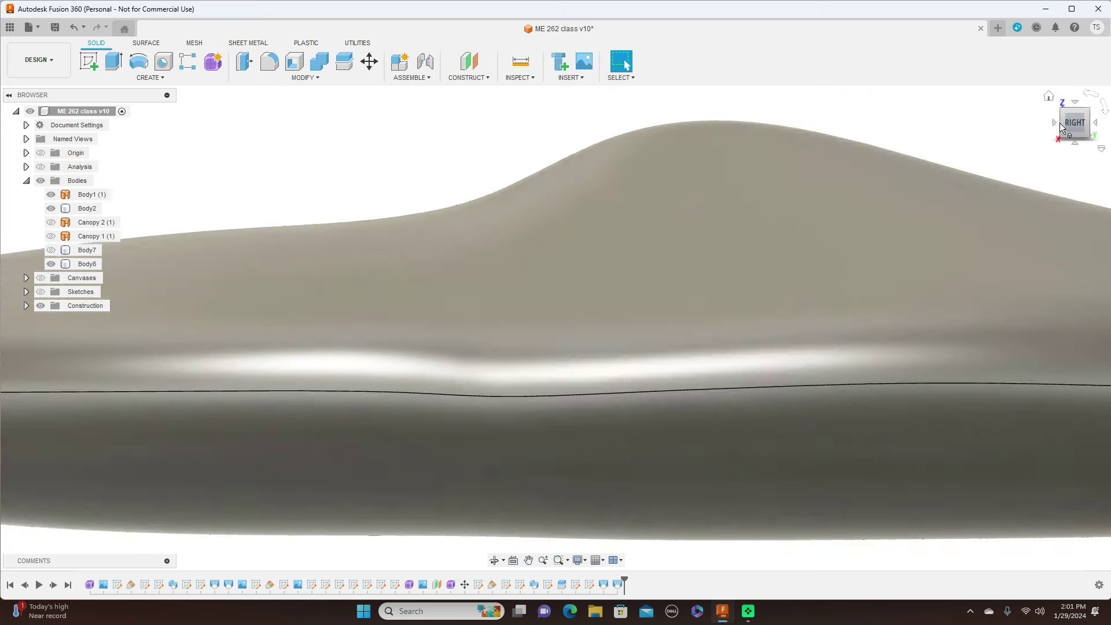
left_click_drag(1074, 110, 1070, 153)
left_click(1074, 122)
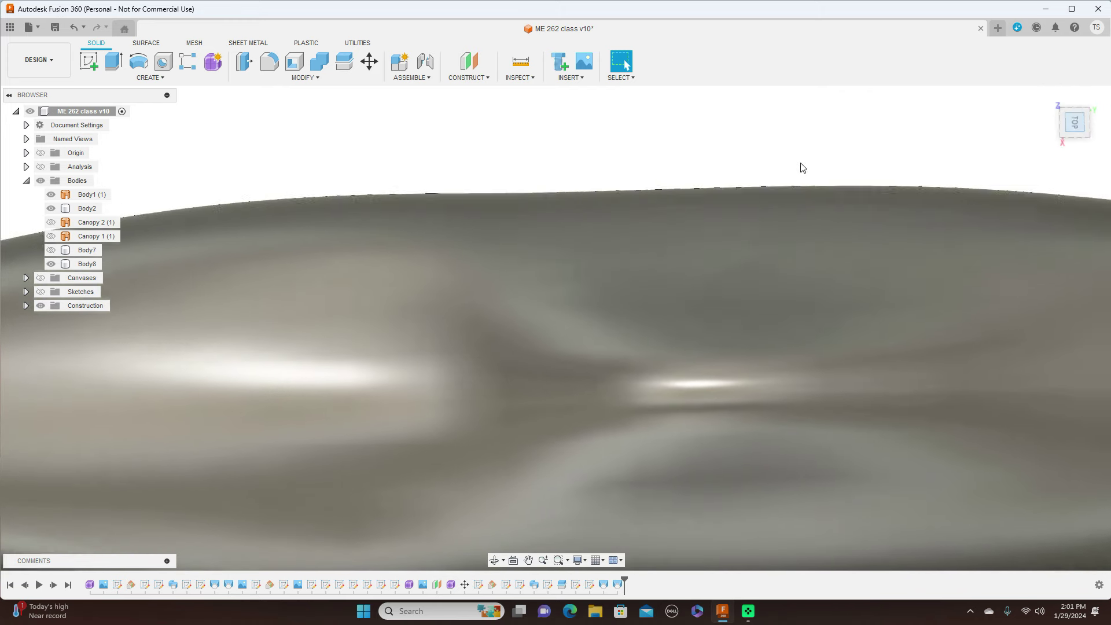
Compare the fuselage's outline from above with the reference canvases, and hide the canvases again.
scroll(802, 168, "down", 5)
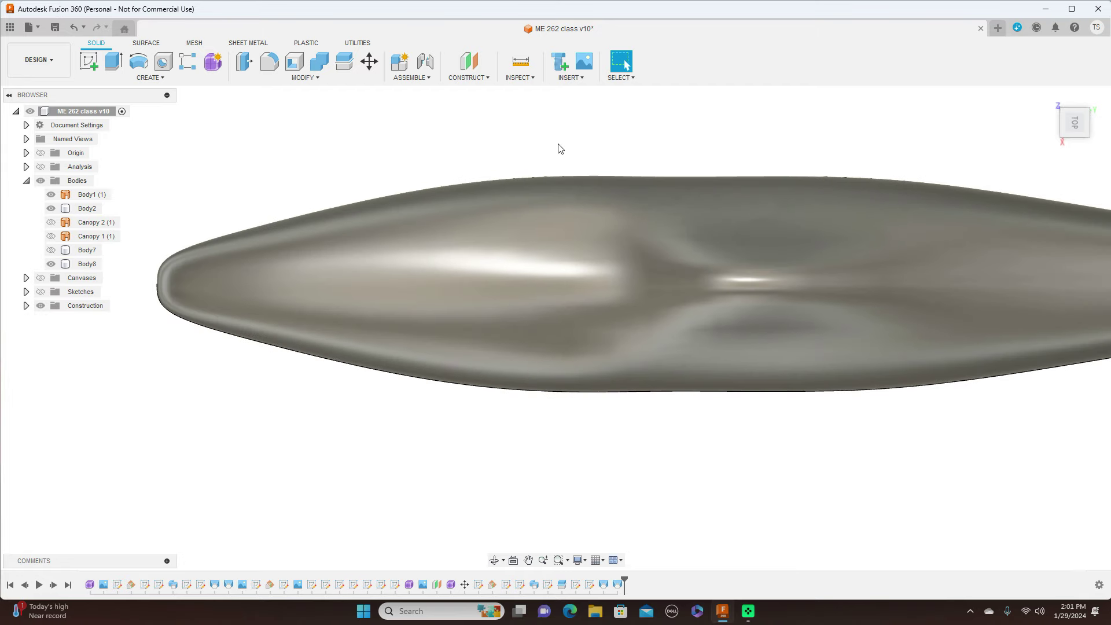
left_click(41, 279)
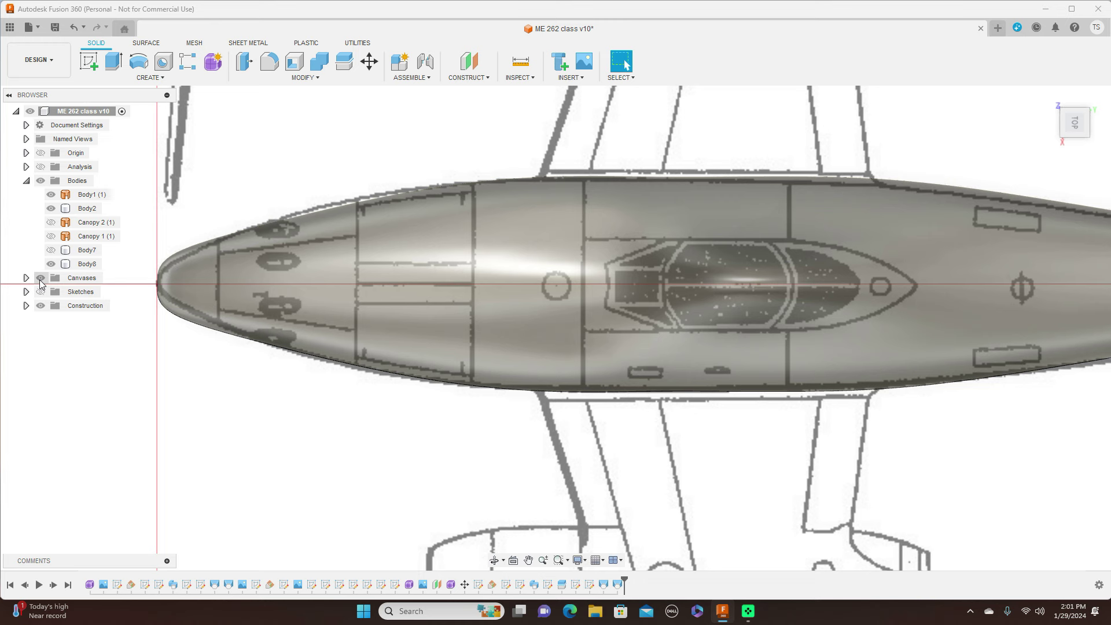
left_click(447, 272)
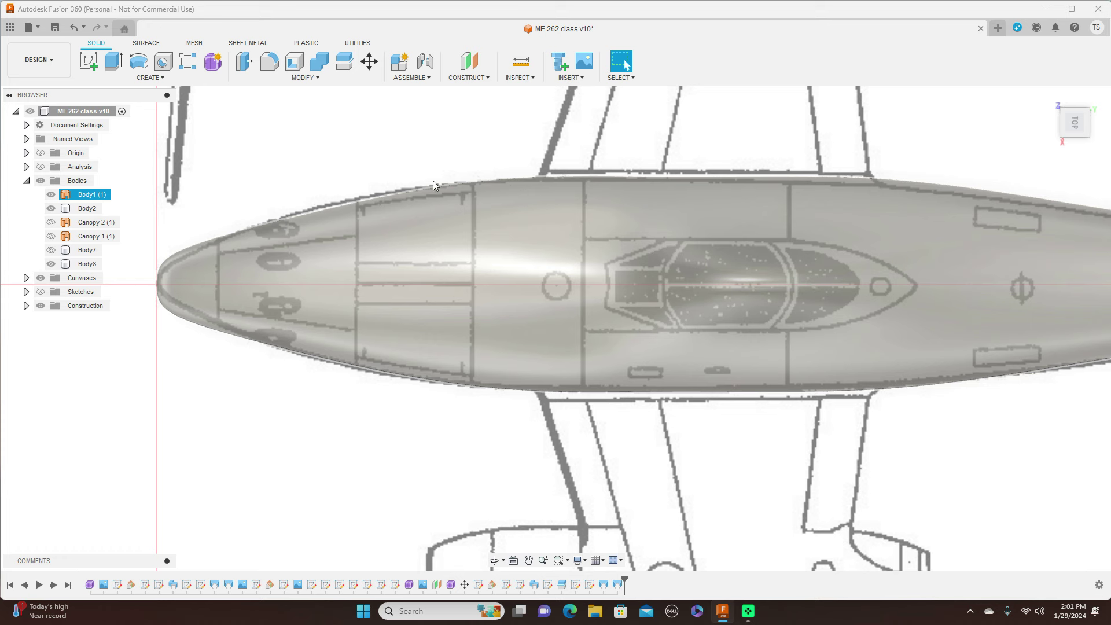
left_click(207, 225)
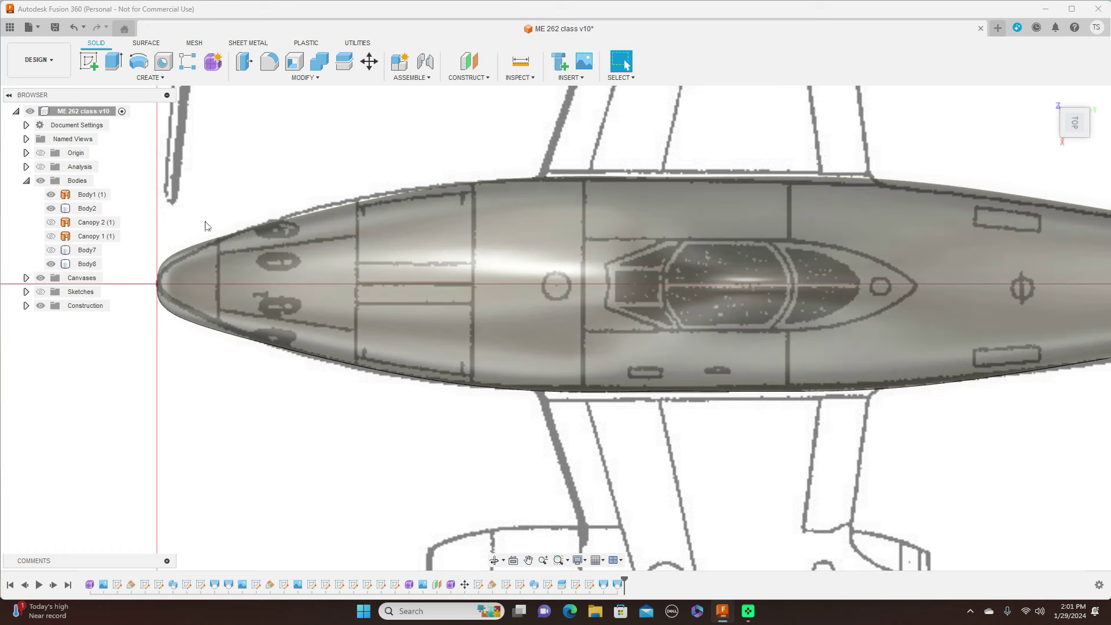
left_click(40, 278)
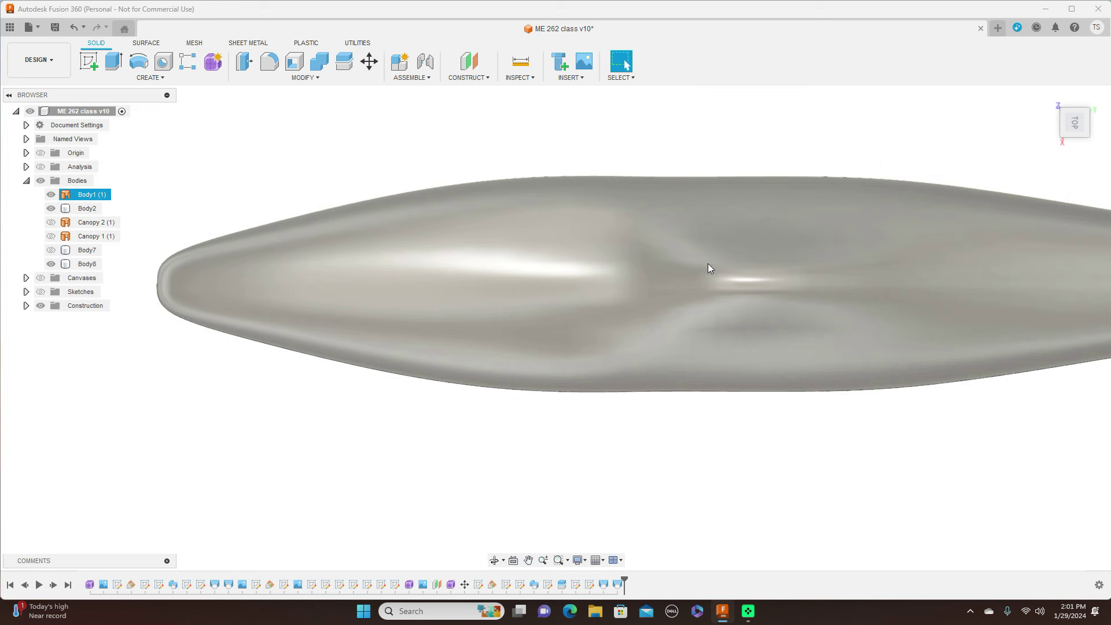
Show the reference canvases and compare the fuselage and canopy profile with them in the right and front views.
left_click(1075, 145)
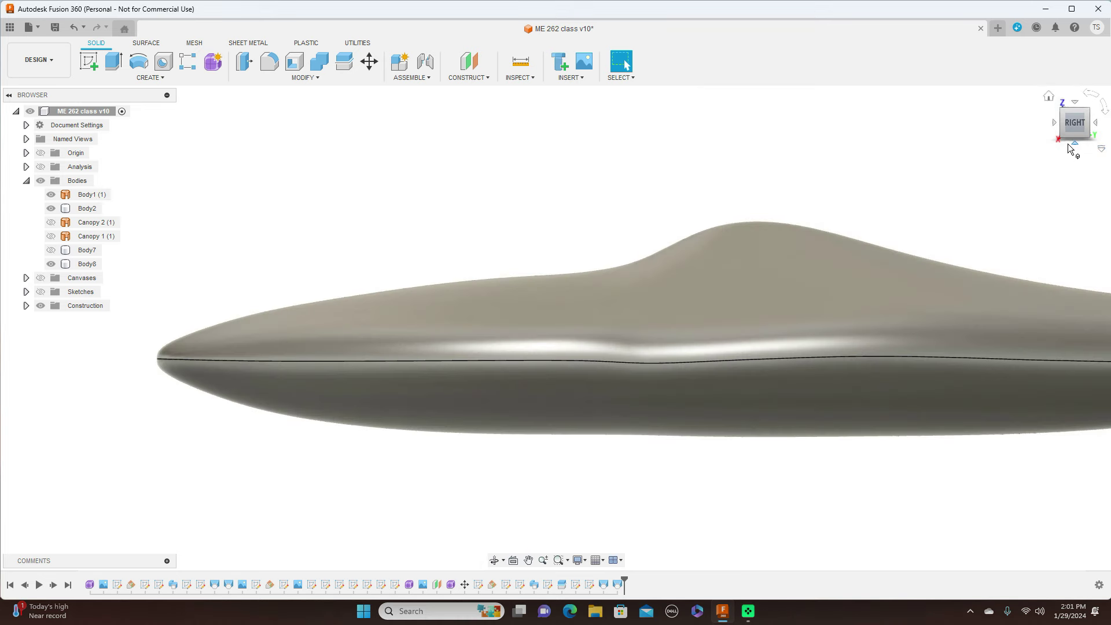
mouse_move(1065, 126)
left_mouse_down()
mouse_move(1102, 128)
mouse_move(1081, 129)
left_mouse_up()
left_click(1084, 125)
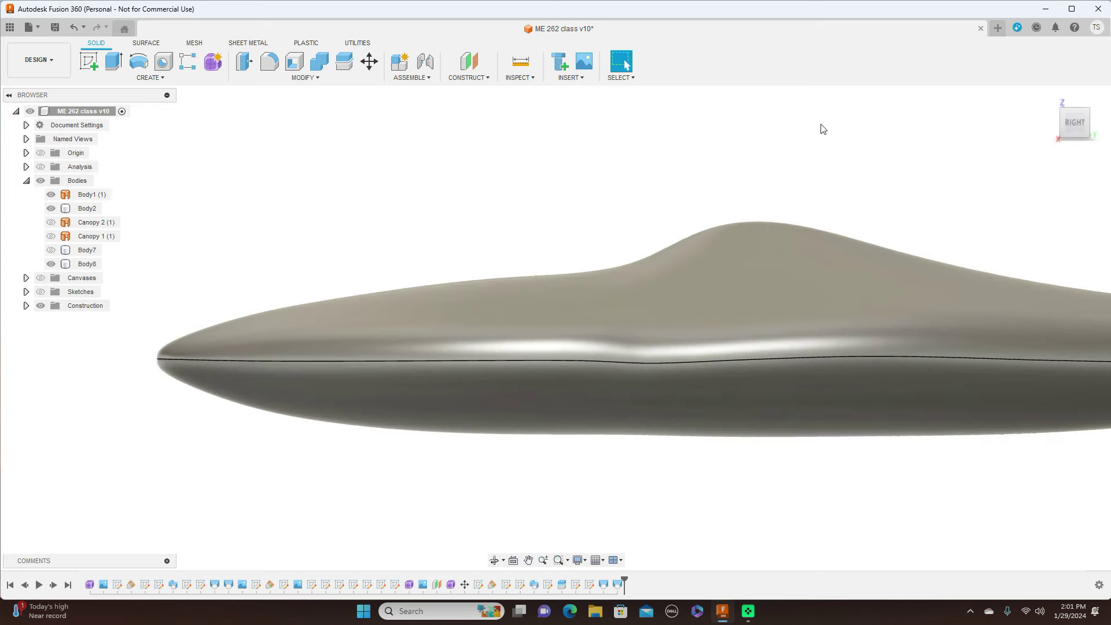
left_click(41, 279)
scroll(504, 166, "up", 1)
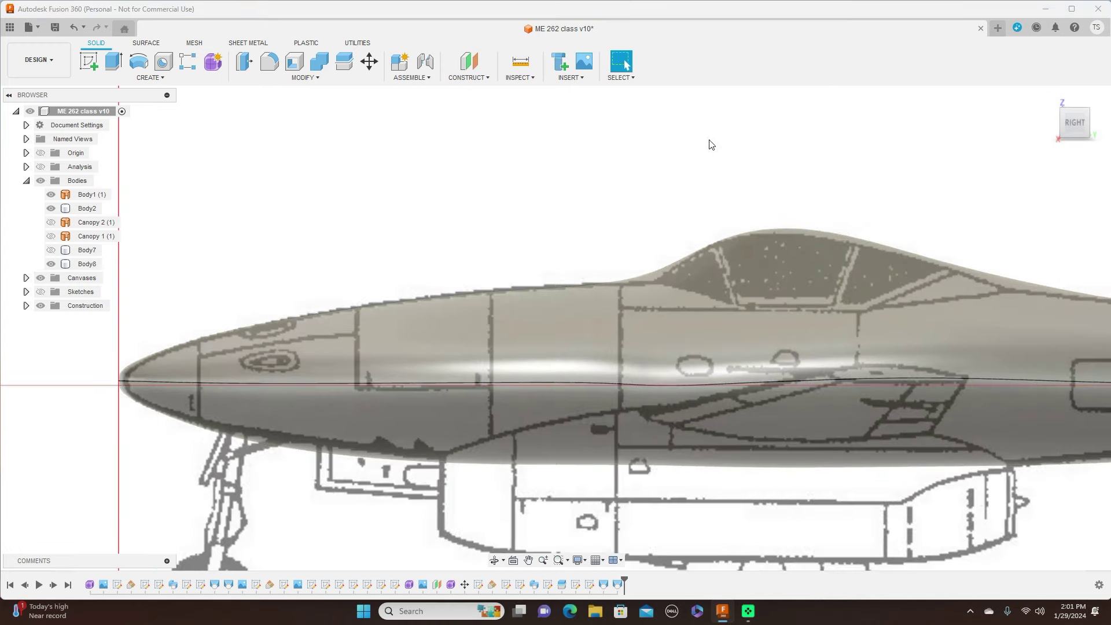
middle_click_drag(828, 164, 615, 75)
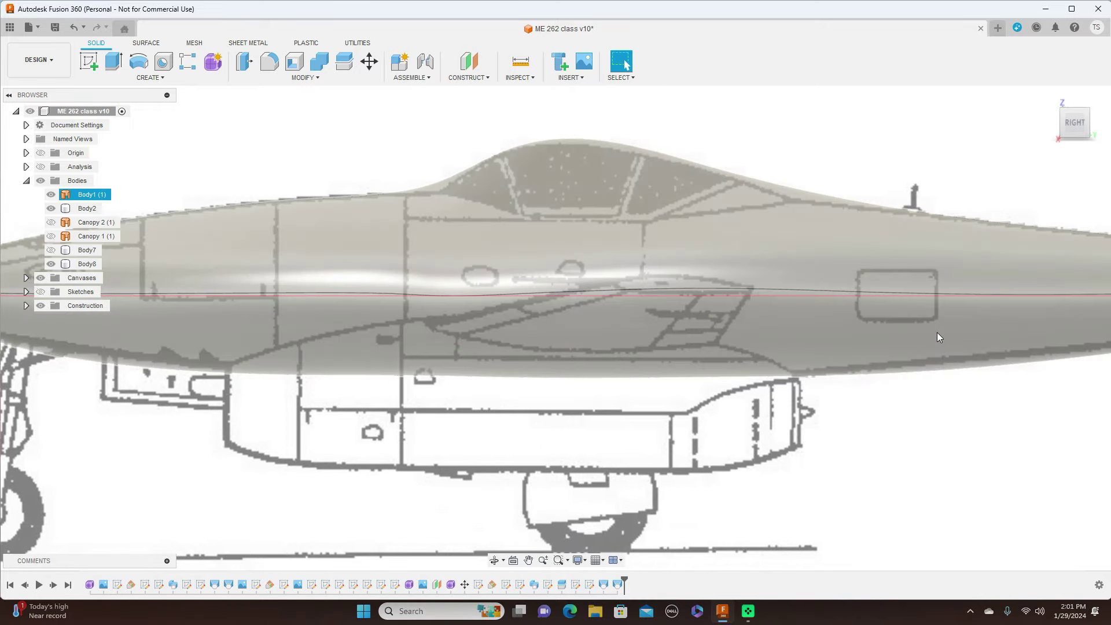
scroll(938, 337, "down", 4)
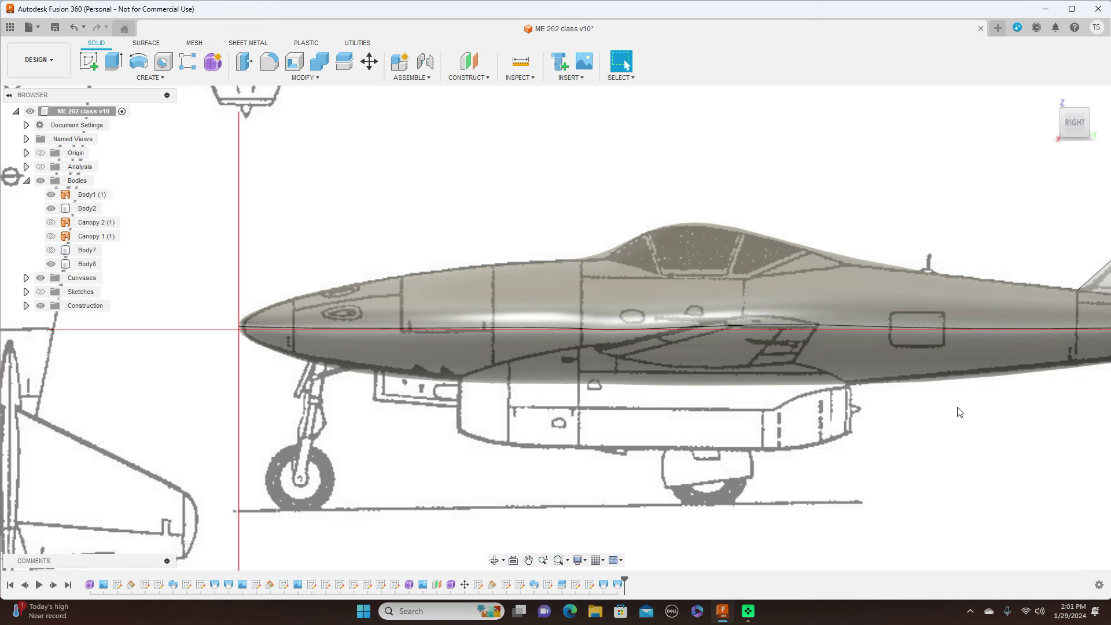
scroll(960, 413, "up", 1)
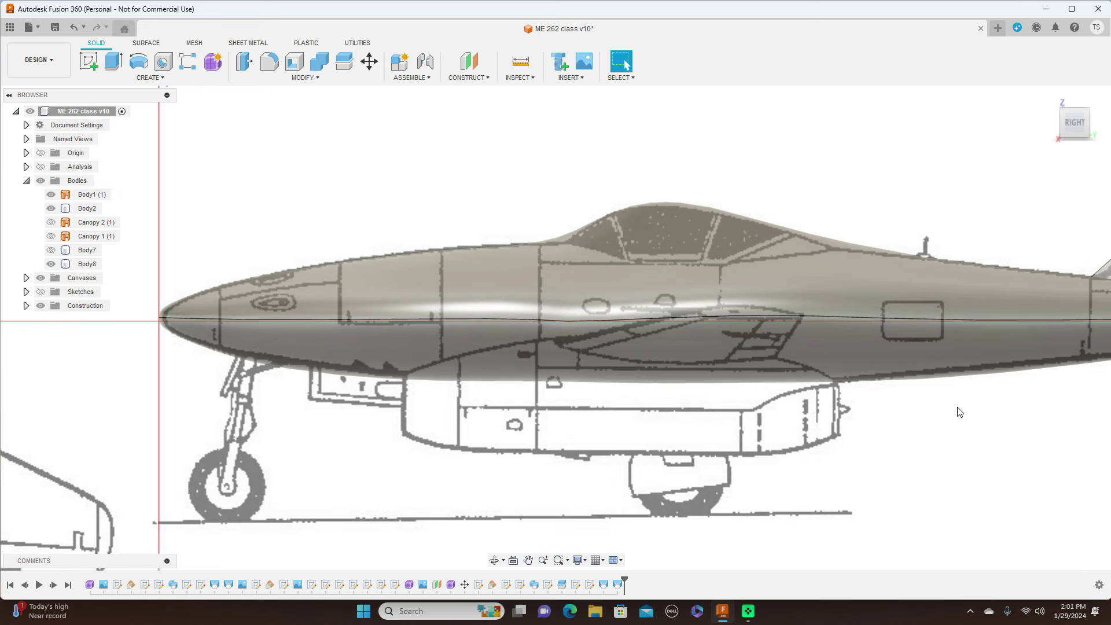
left_click(711, 365)
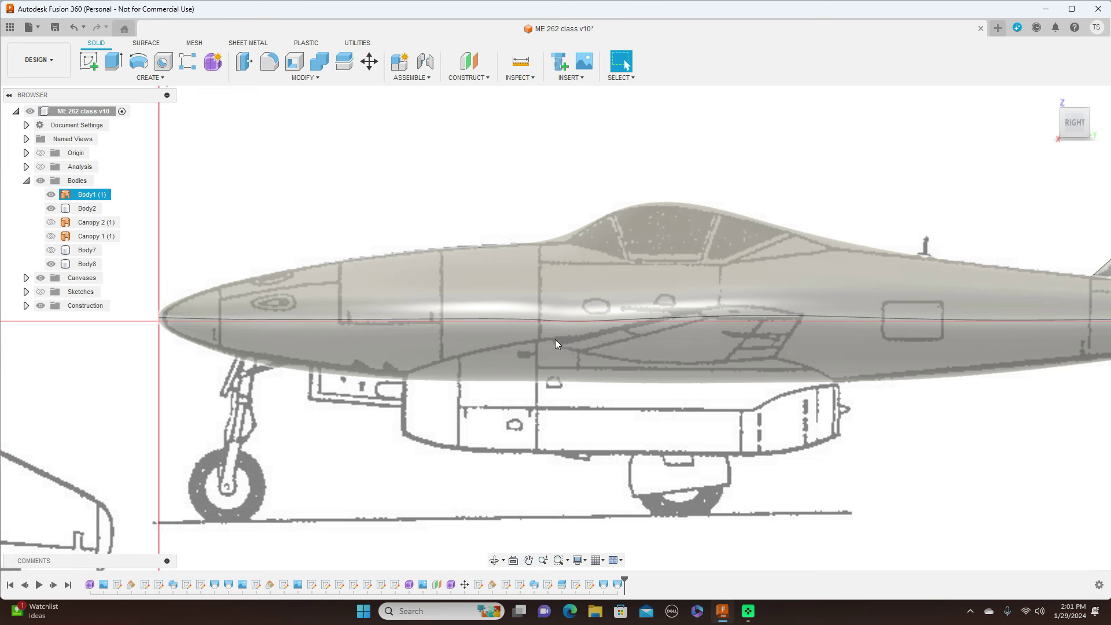
left_click(1102, 172)
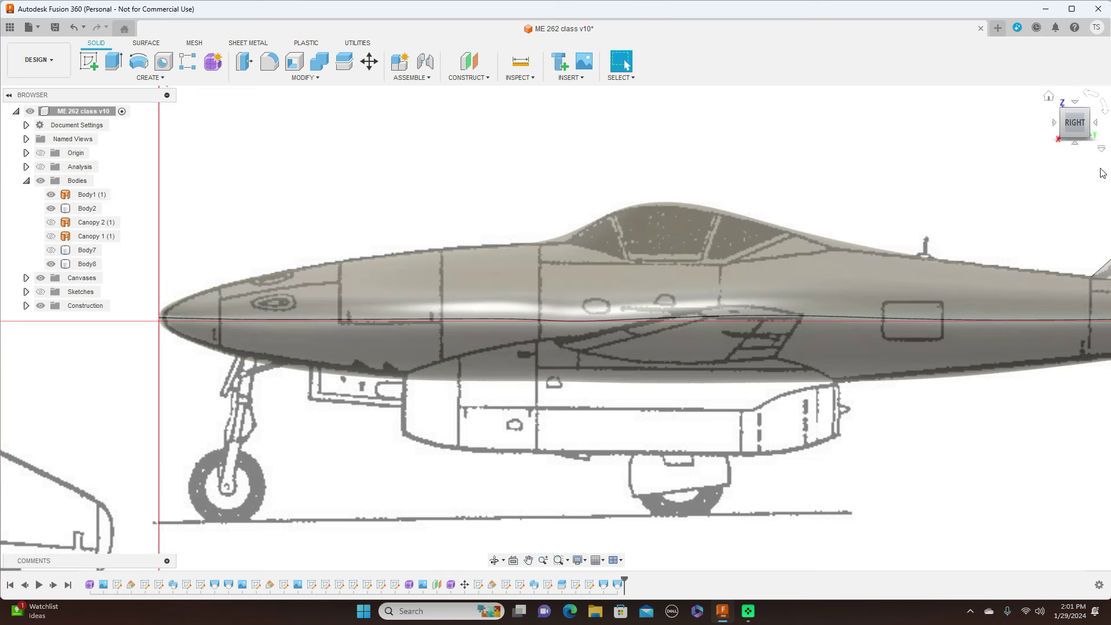
left_click(1056, 123)
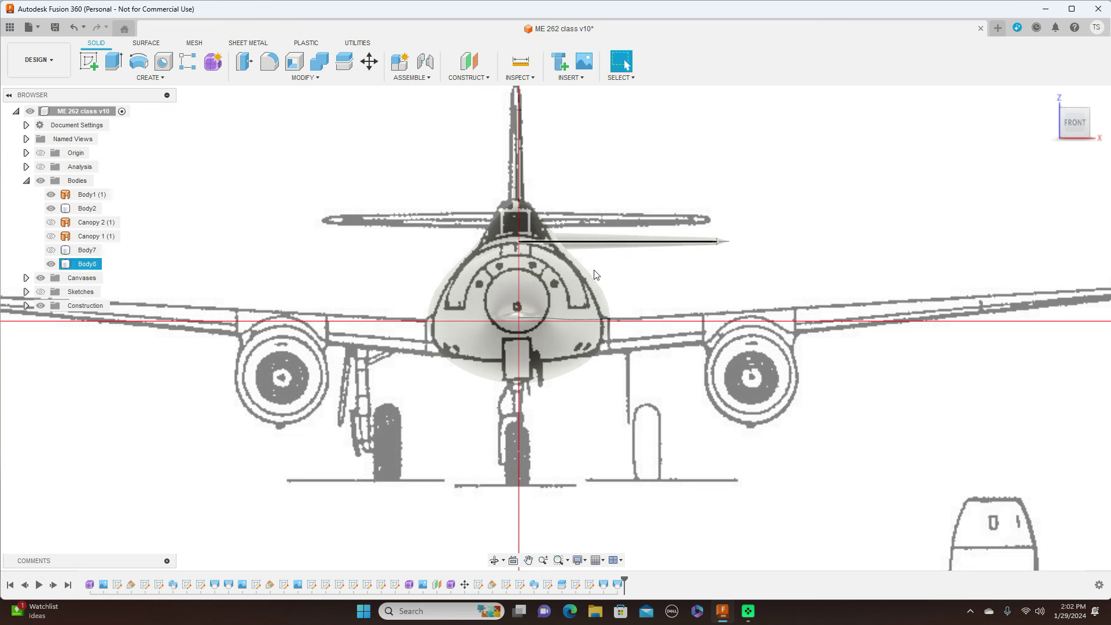
Start a sketch on the side plane and draw a horizontal line about 380 mm long across the wing root shown on the canvas.
left_click(586, 346)
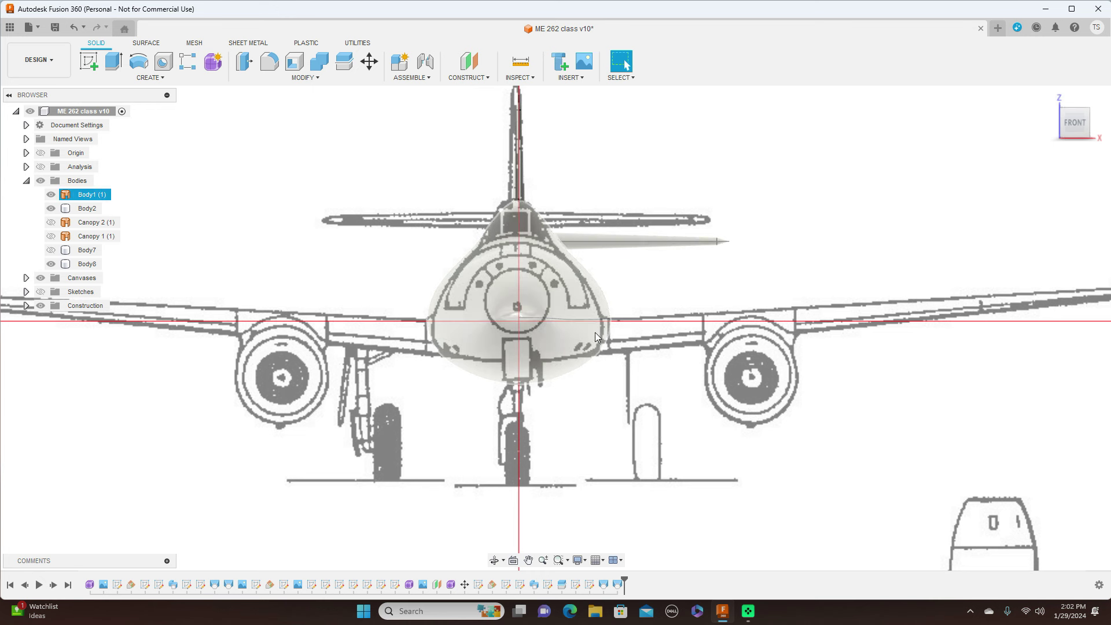
mouse_move(1093, 142)
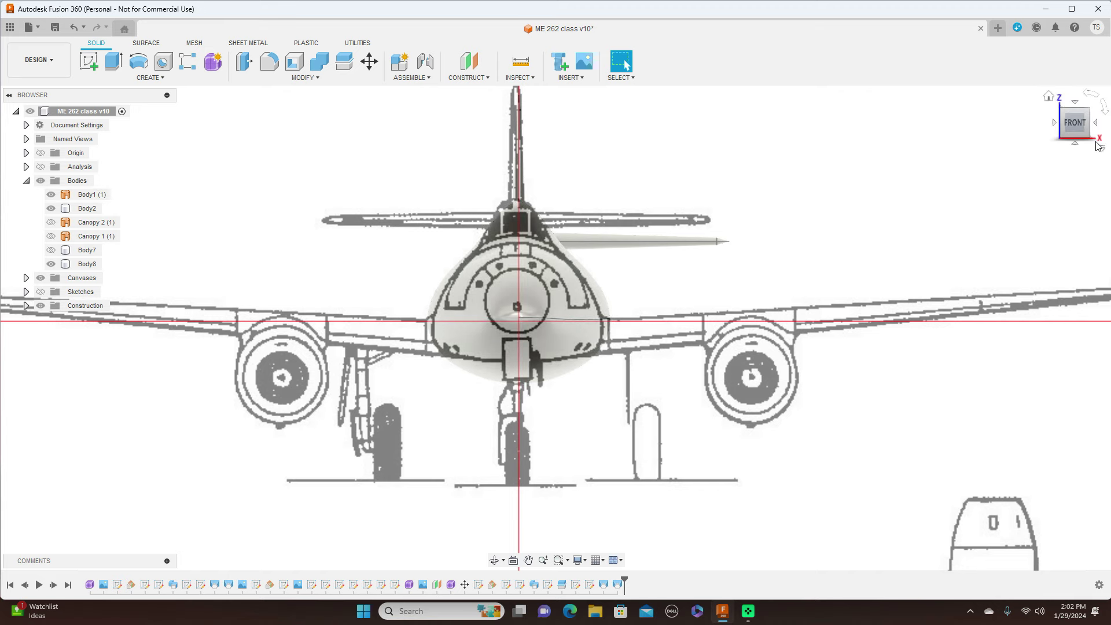
left_click(1096, 124)
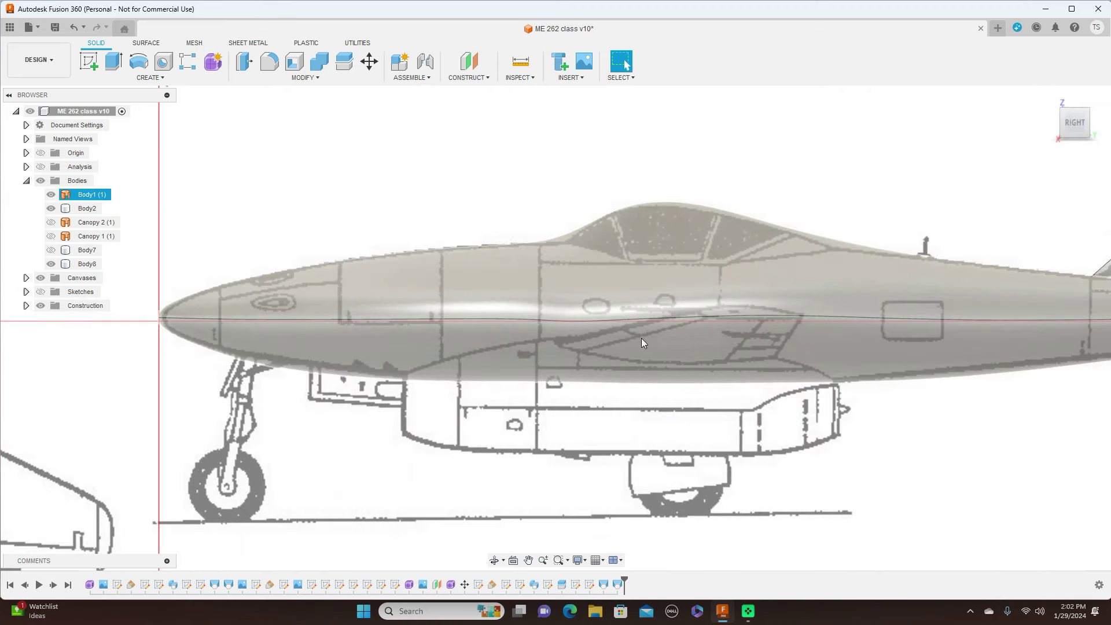
left_click(96, 56)
left_click(209, 284)
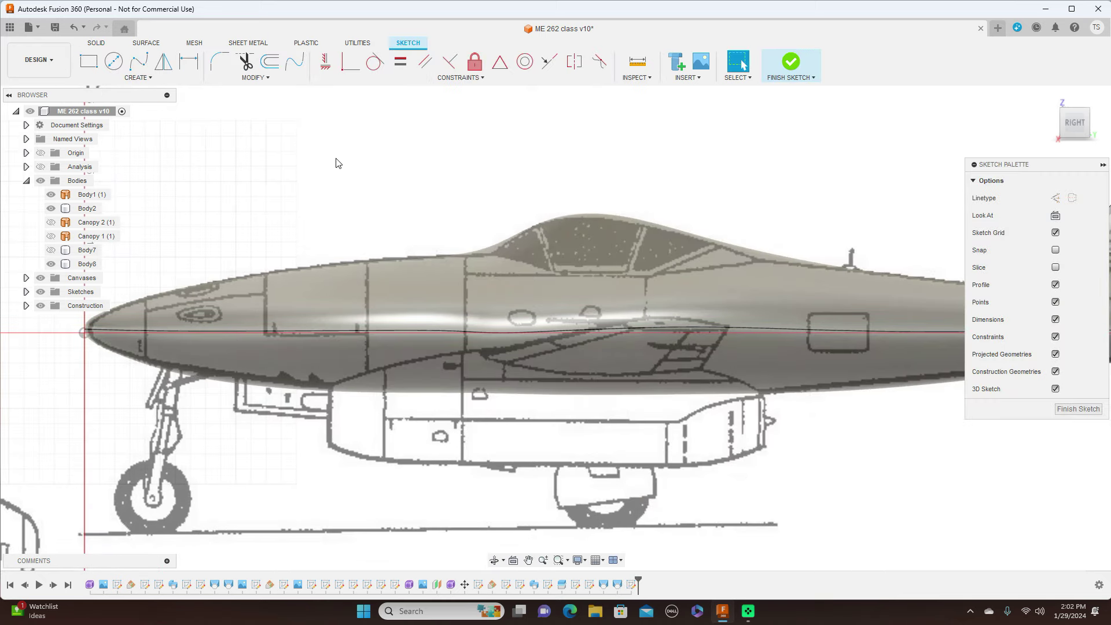
key("l")
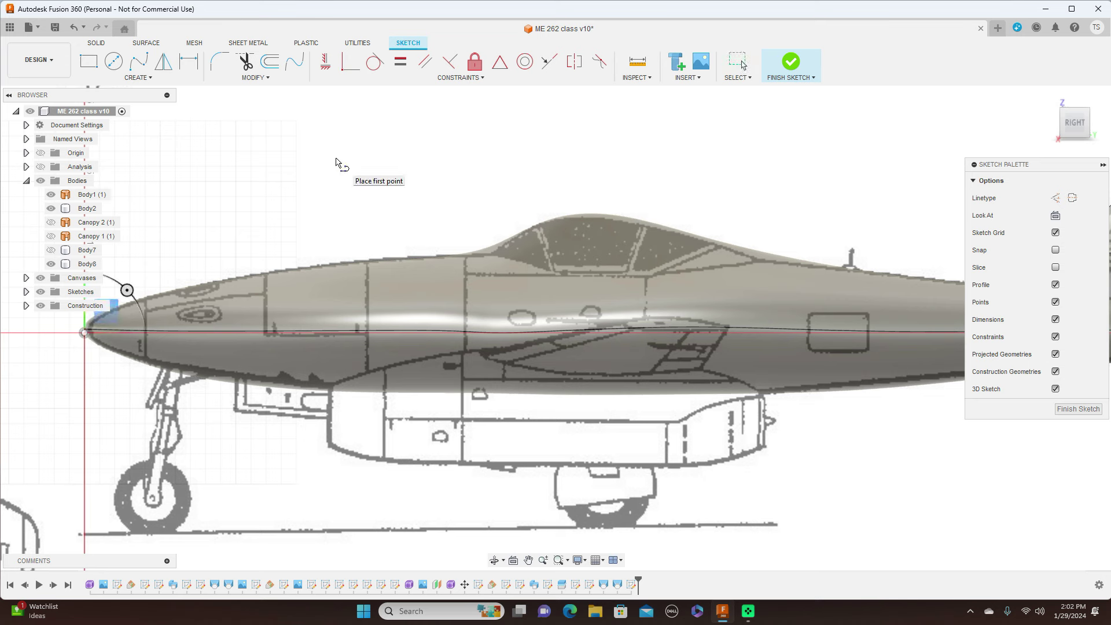
left_click(481, 348)
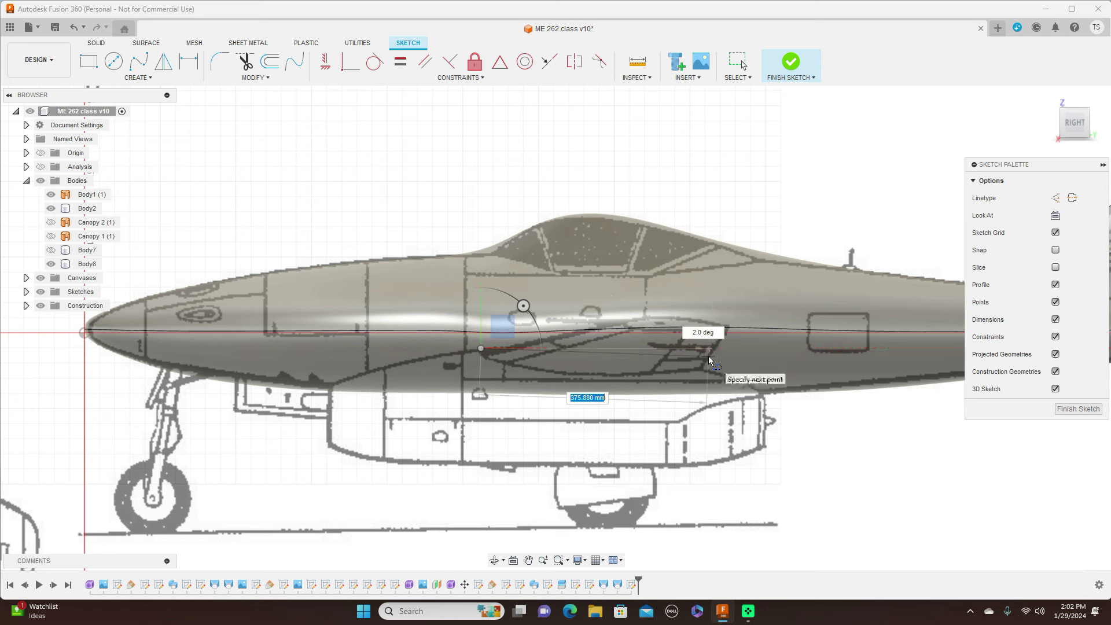
left_click(710, 347)
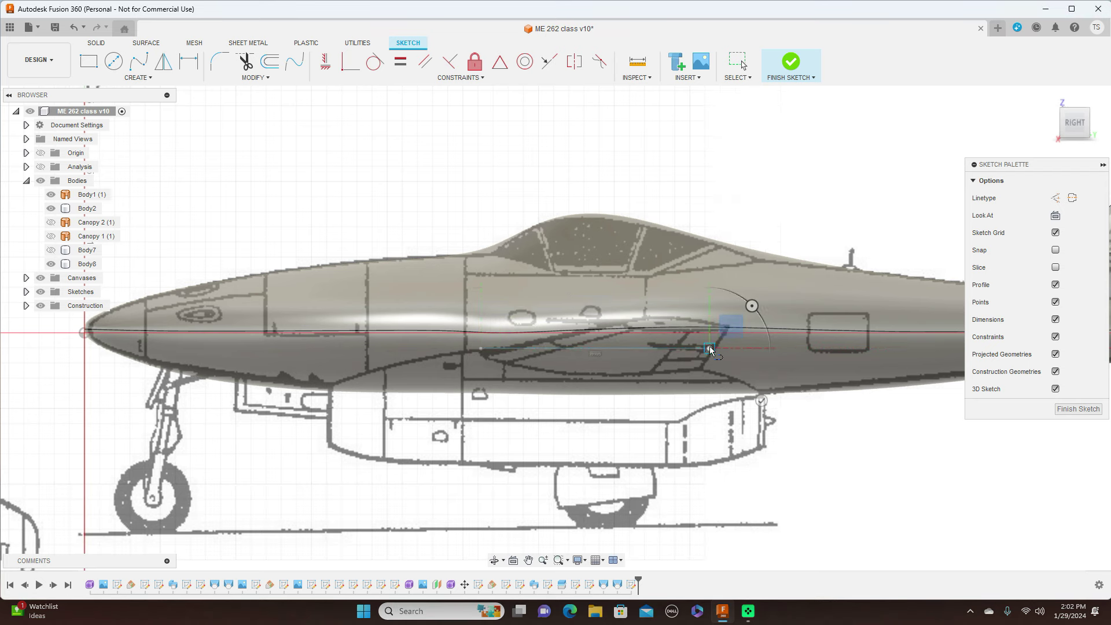
right_click(709, 347)
left_click(745, 345)
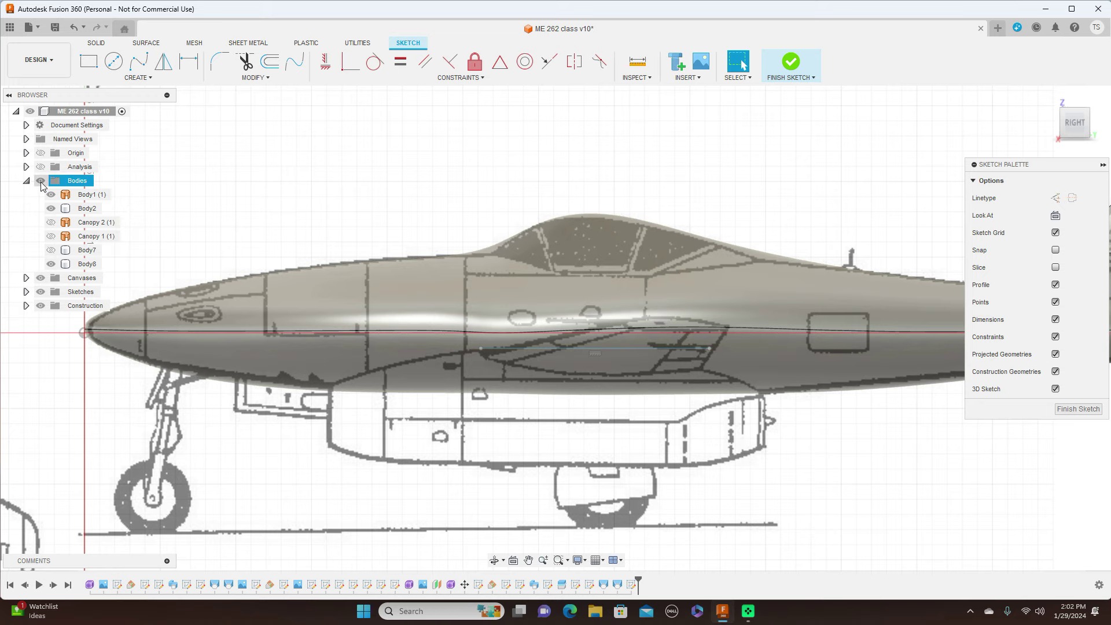
Hide the bodies, extend the line's front end forward along the centreline to about Y 499 mm in the top view, and finish the sketch.
left_click(41, 181)
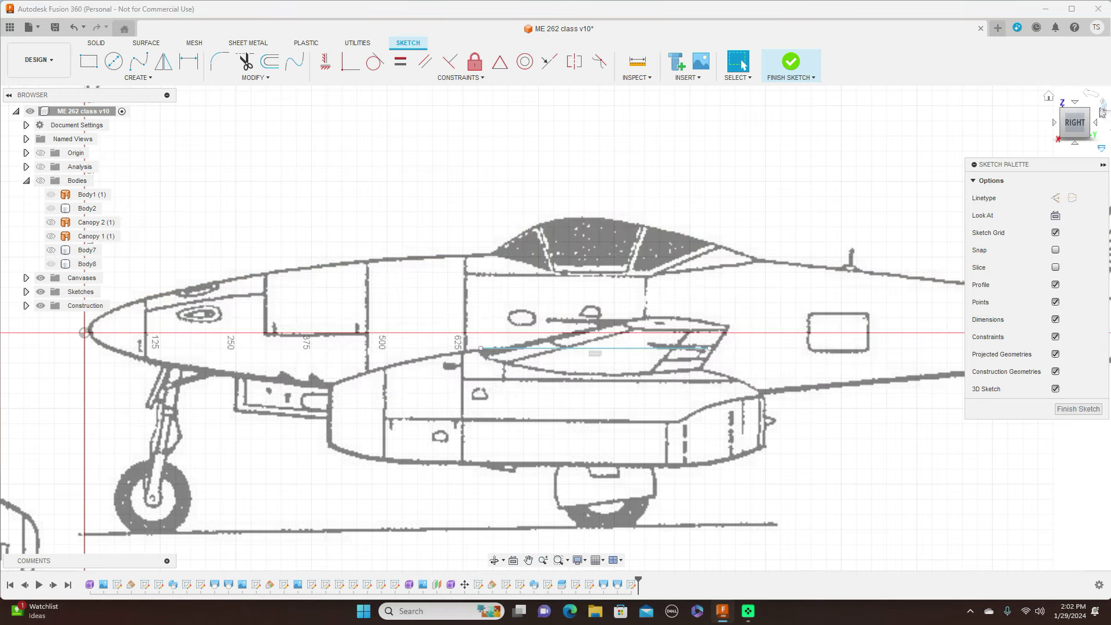
left_click(1075, 103)
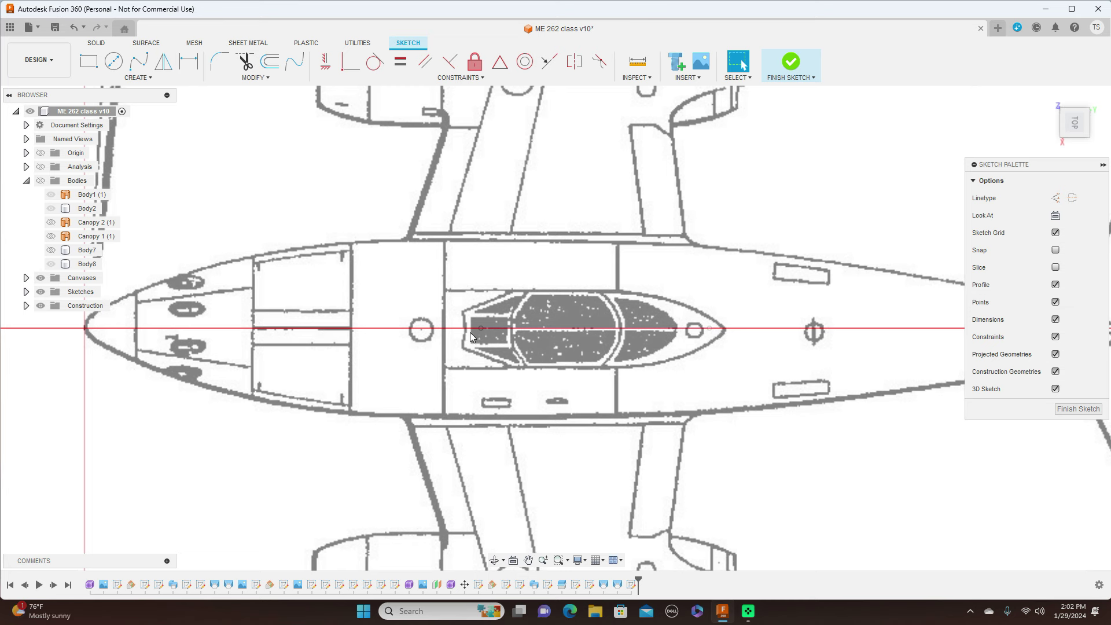
left_click_drag(481, 327, 387, 328)
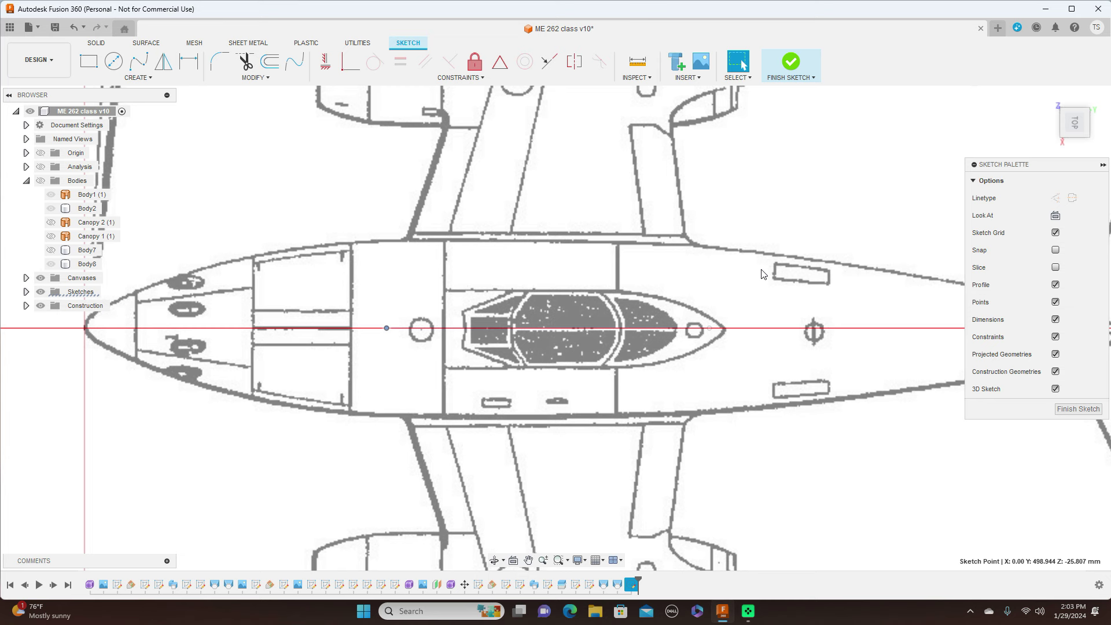
left_click(1078, 410)
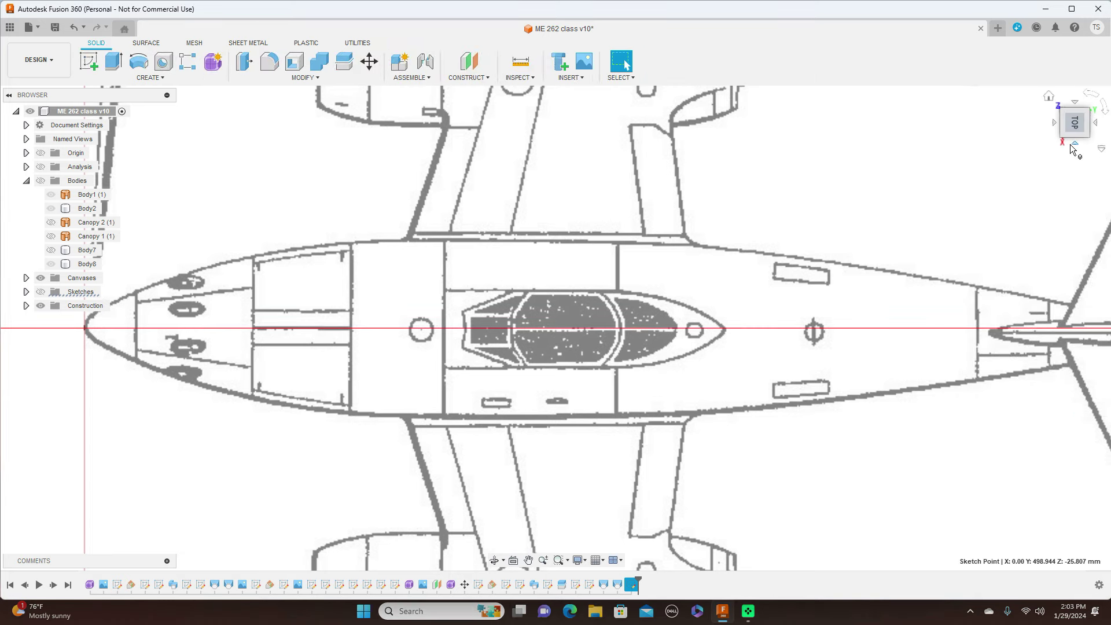
Show the sketches again and start a new sketch on the side plane around the wing root line.
left_click(1072, 149)
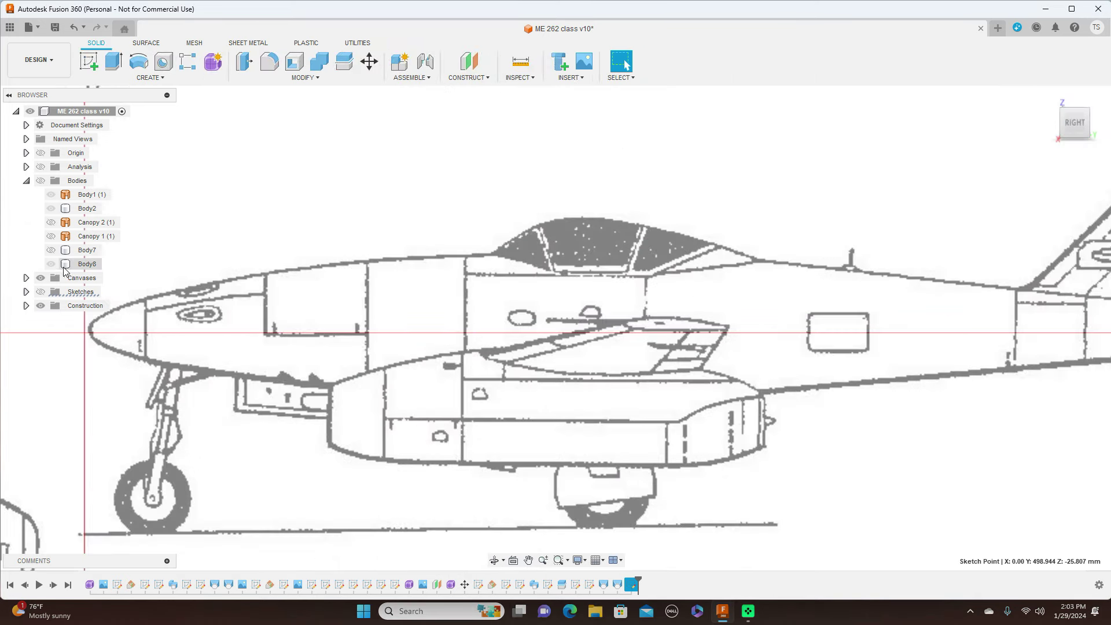
left_click(41, 292)
scroll(545, 377, "up", 1)
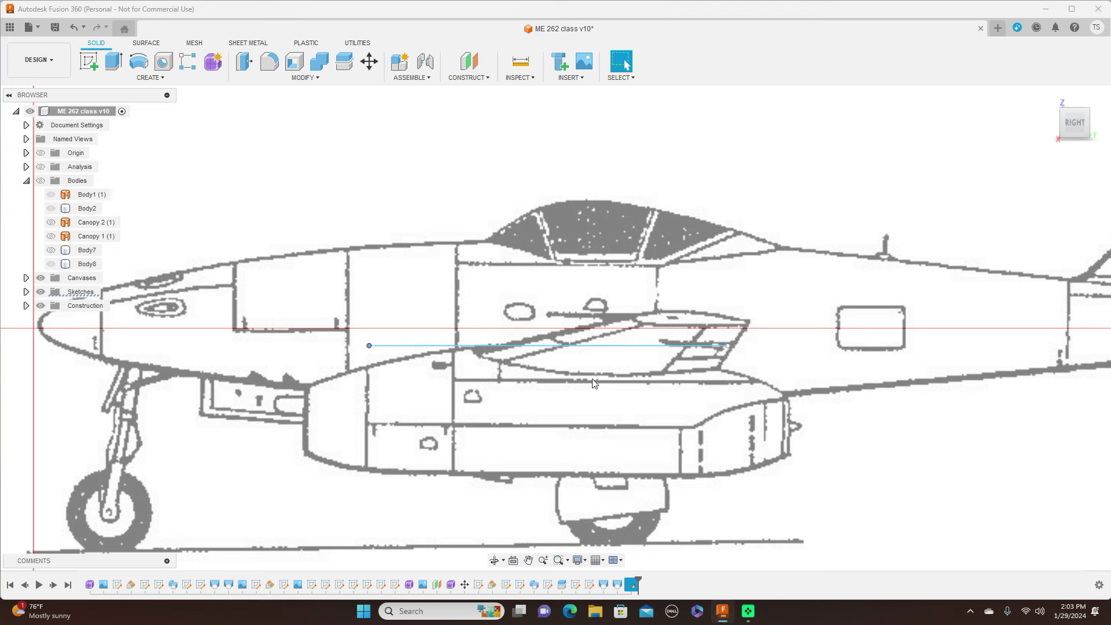
left_click(600, 350)
scroll(578, 339, "down", 1)
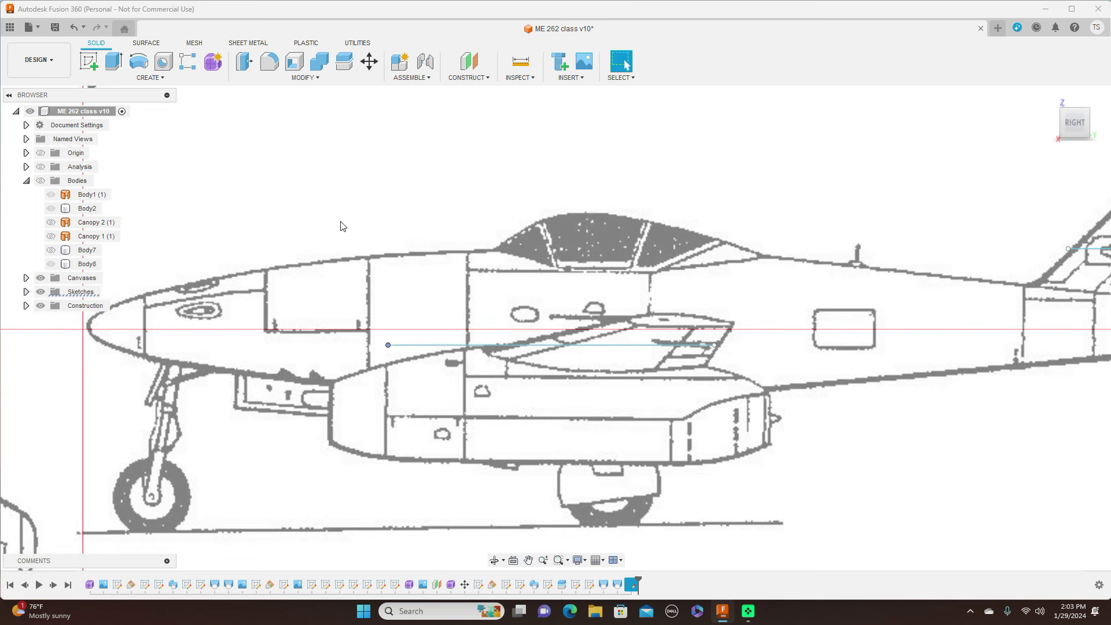
middle_click_drag(379, 221, 490, 222)
scroll(475, 222, "down", 1)
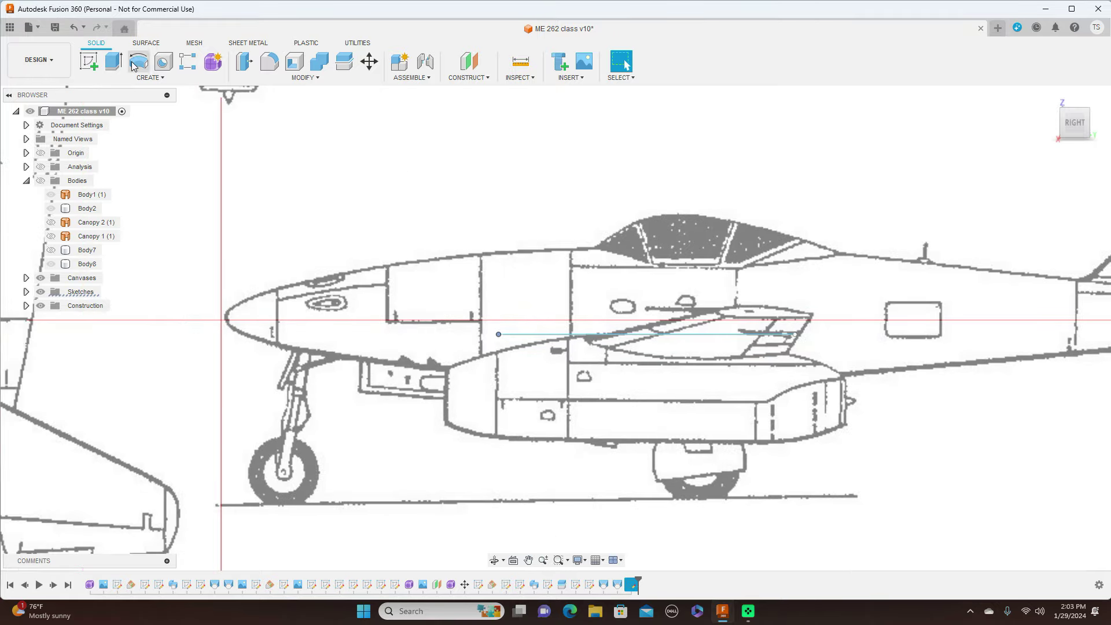
left_click(85, 65)
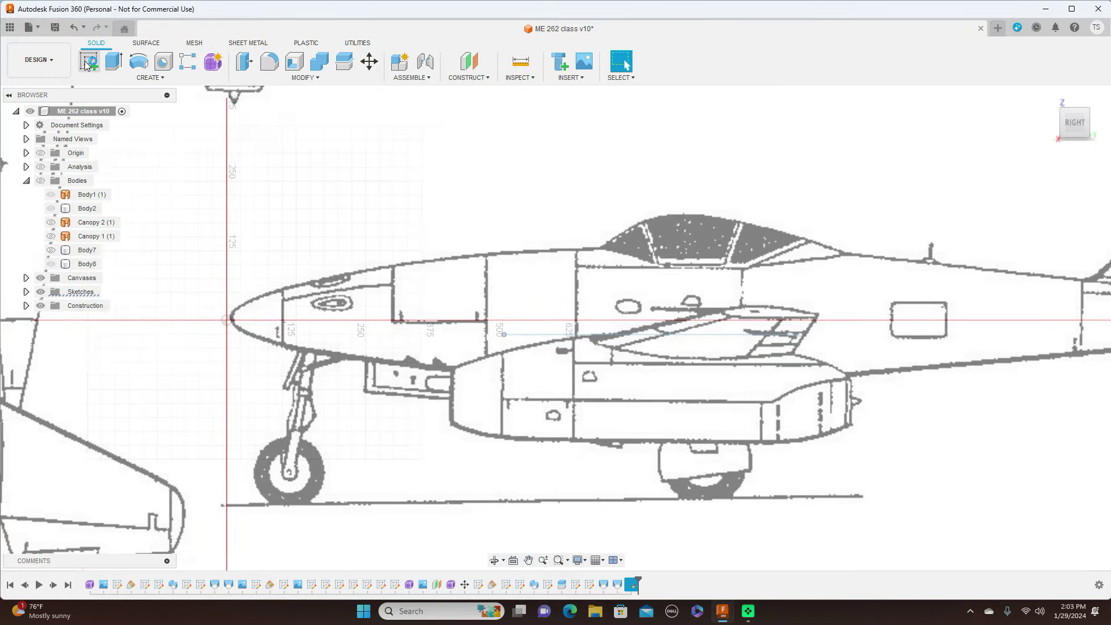
scroll(645, 312, "up", 3)
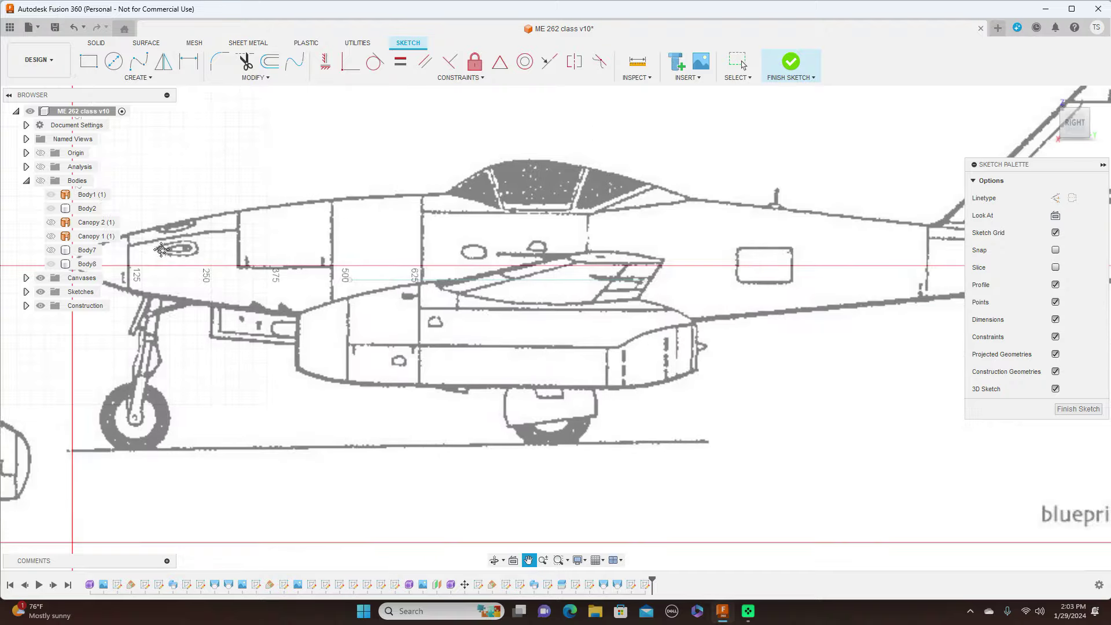
scroll(375, 277, "up", 3)
middle_click_drag(449, 304, 450, 349)
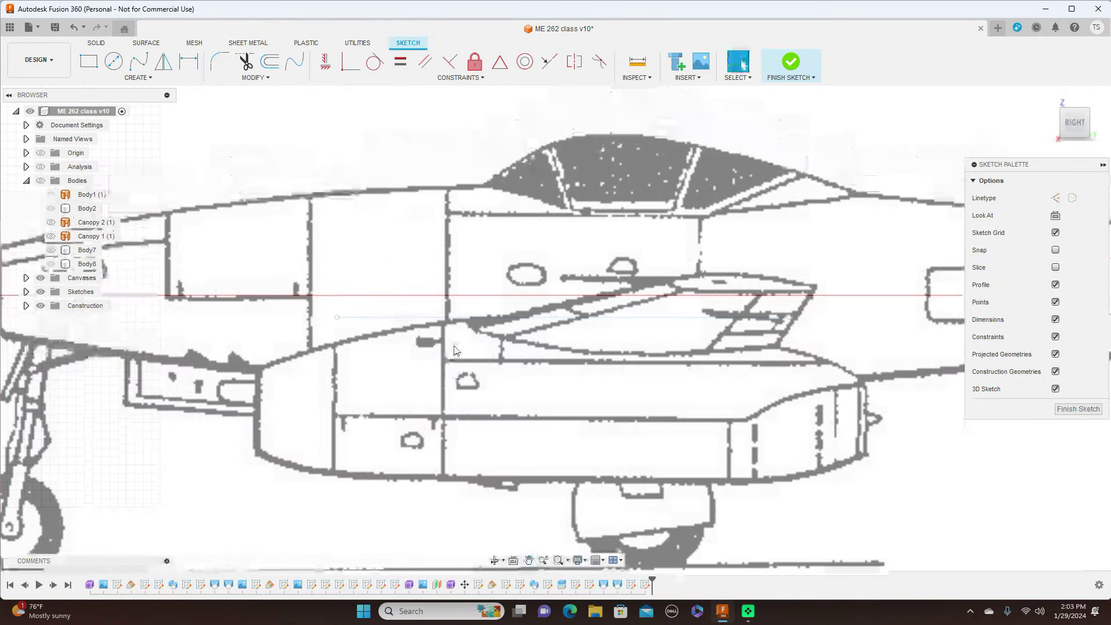
Draw a six-point fit point spline arching over the wing root line from front to rear endpoint, and shift its third point slightly rearward and upward.
left_click(142, 63)
left_click(338, 318)
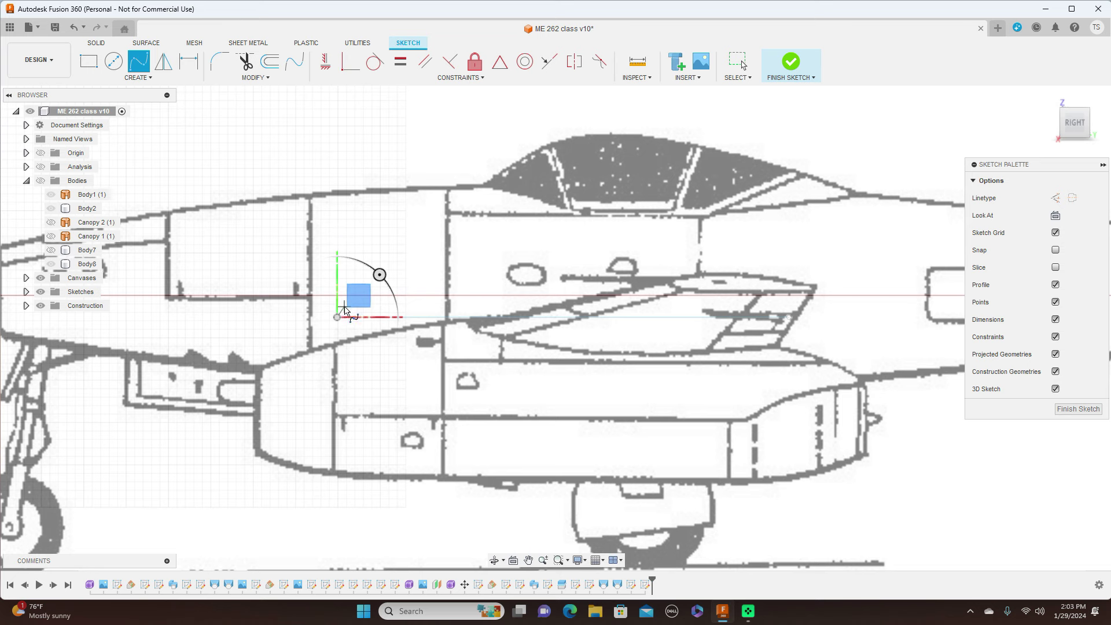
left_click(345, 307)
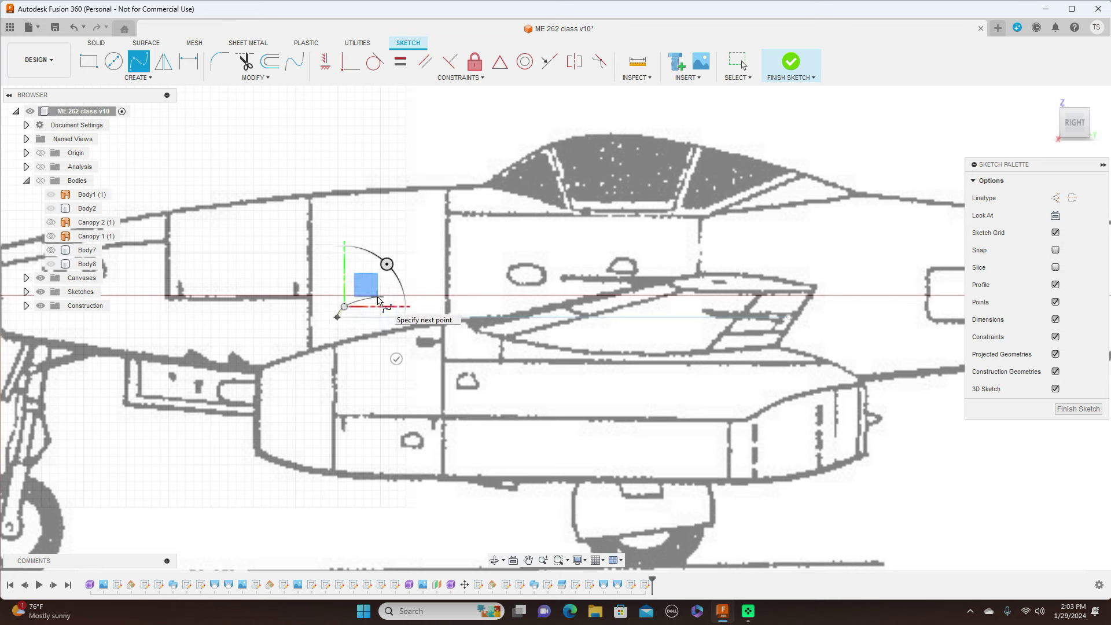
left_click(377, 298)
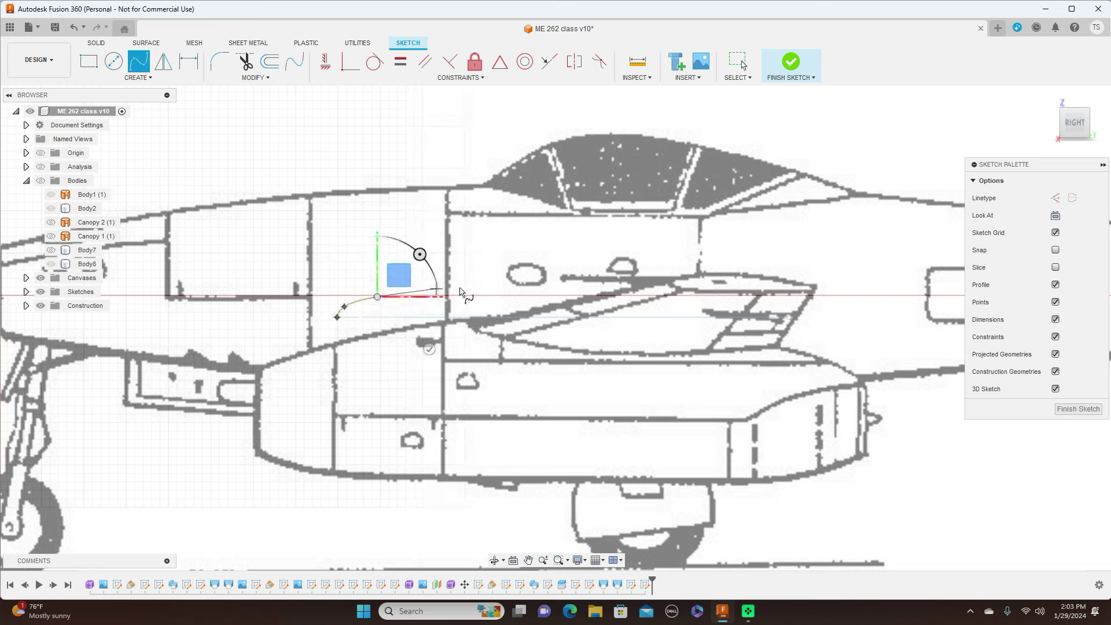
left_click(526, 288)
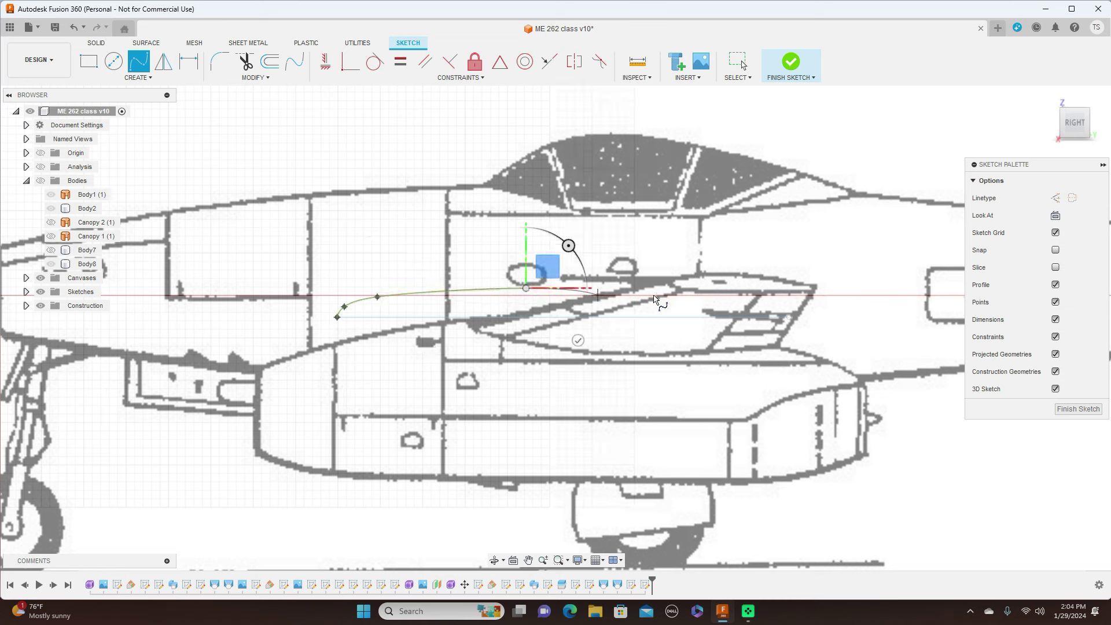
left_click(695, 305)
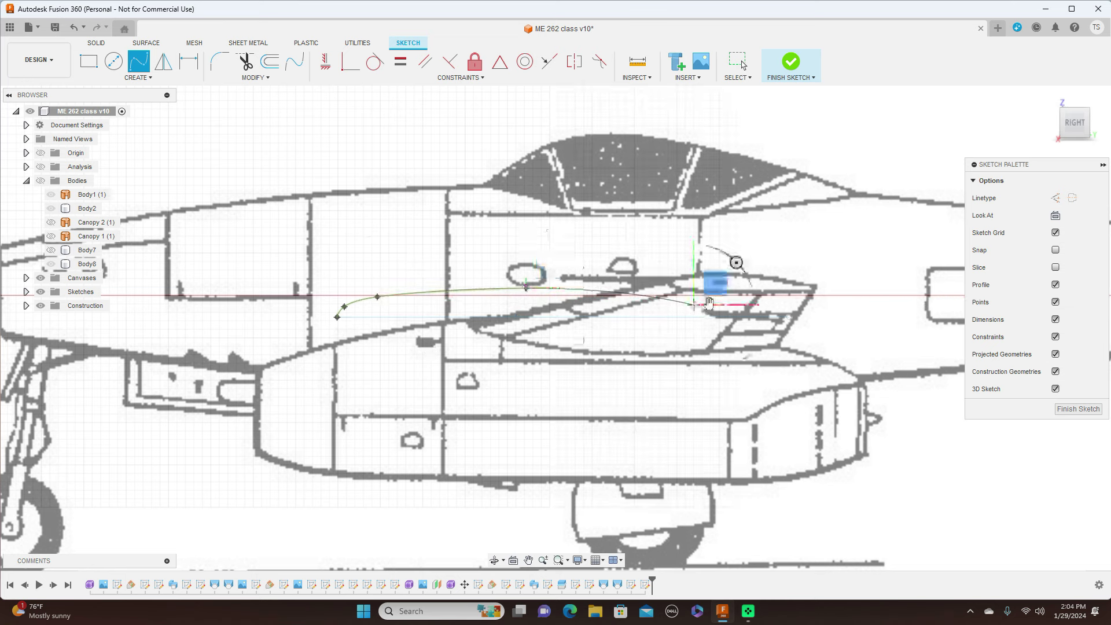
left_click(790, 320)
right_click(802, 320)
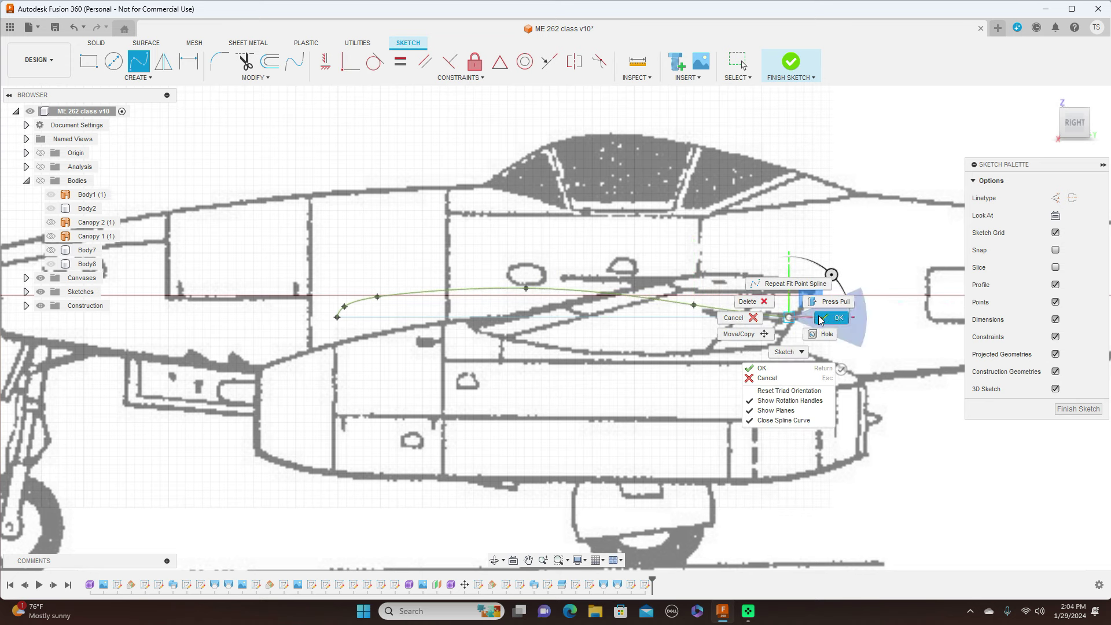
left_click(821, 320)
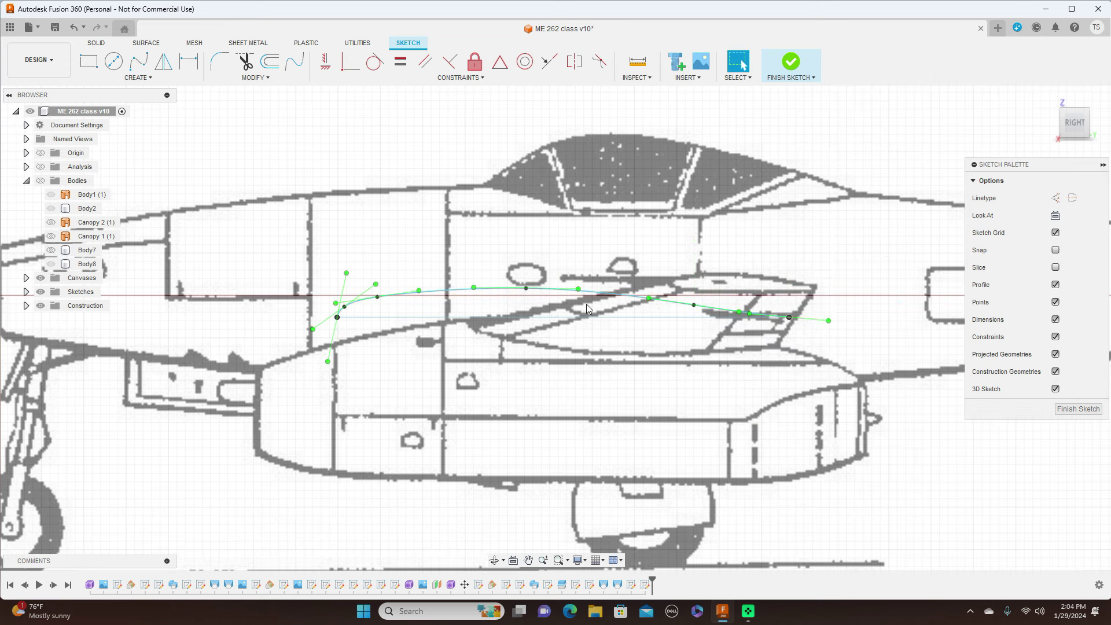
left_click(383, 297)
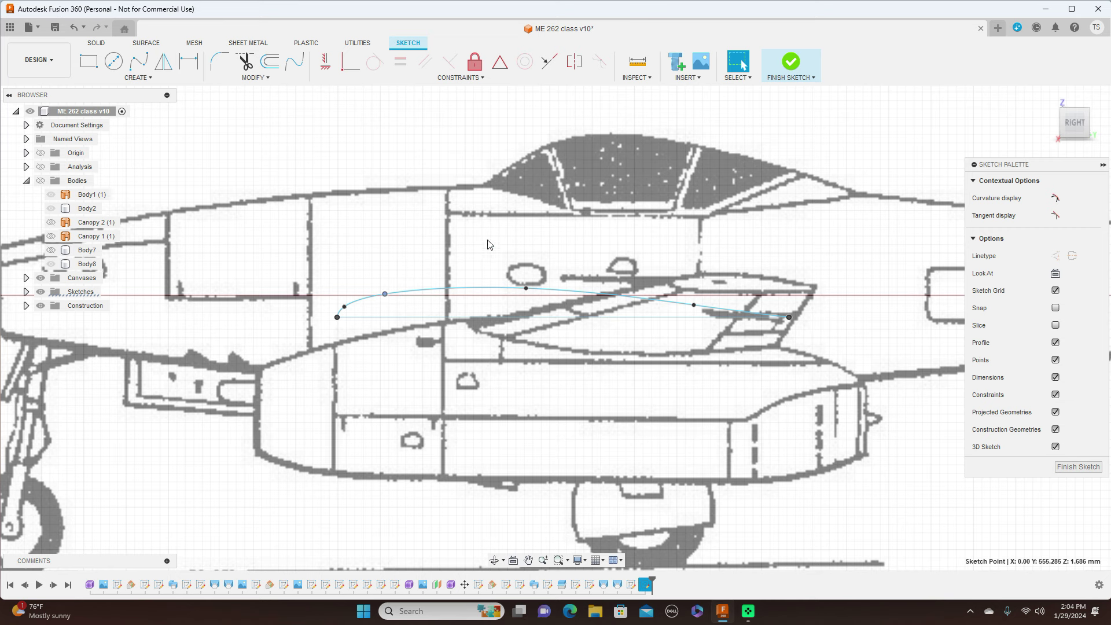
Project the wing root line into the sketch to close the profile beneath the spline, and check the enclosed area.
key("p")
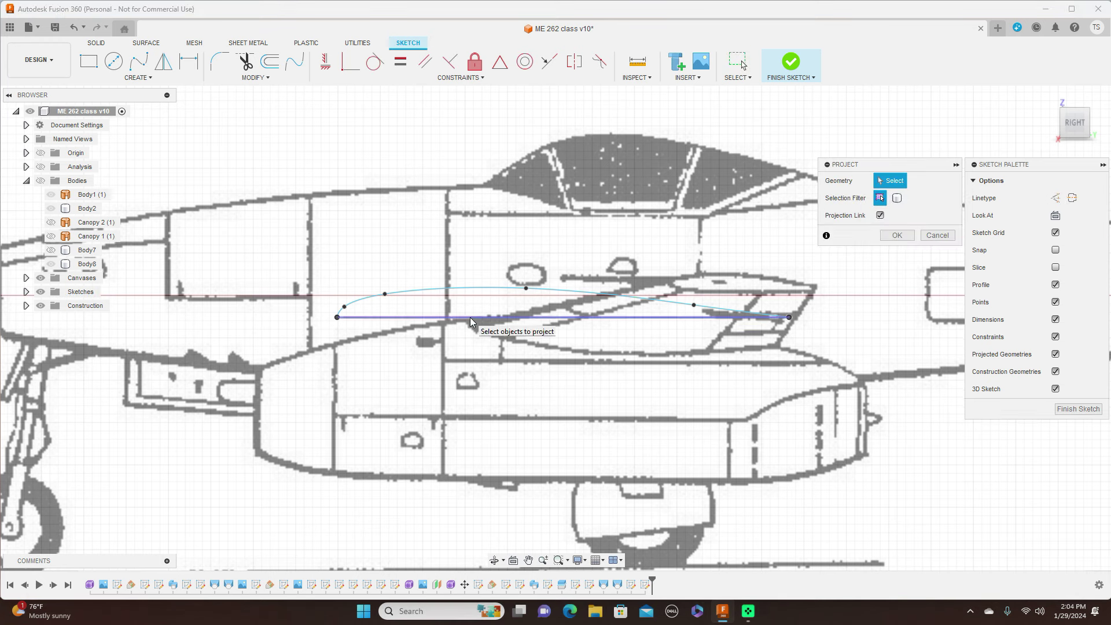
left_click(470, 317)
left_click(892, 237)
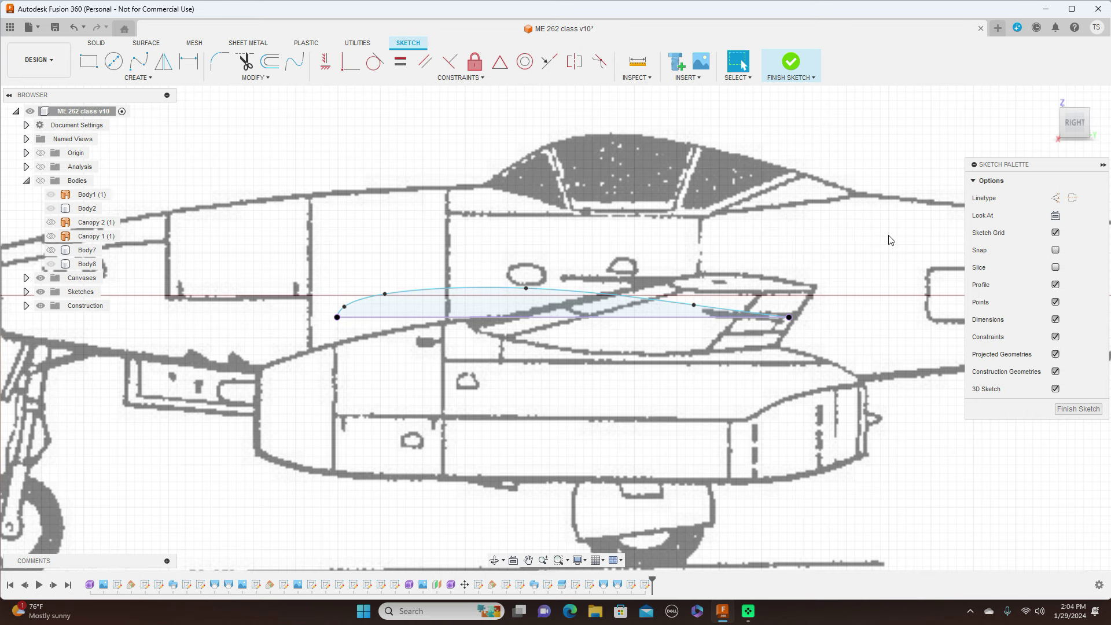
left_click(554, 304)
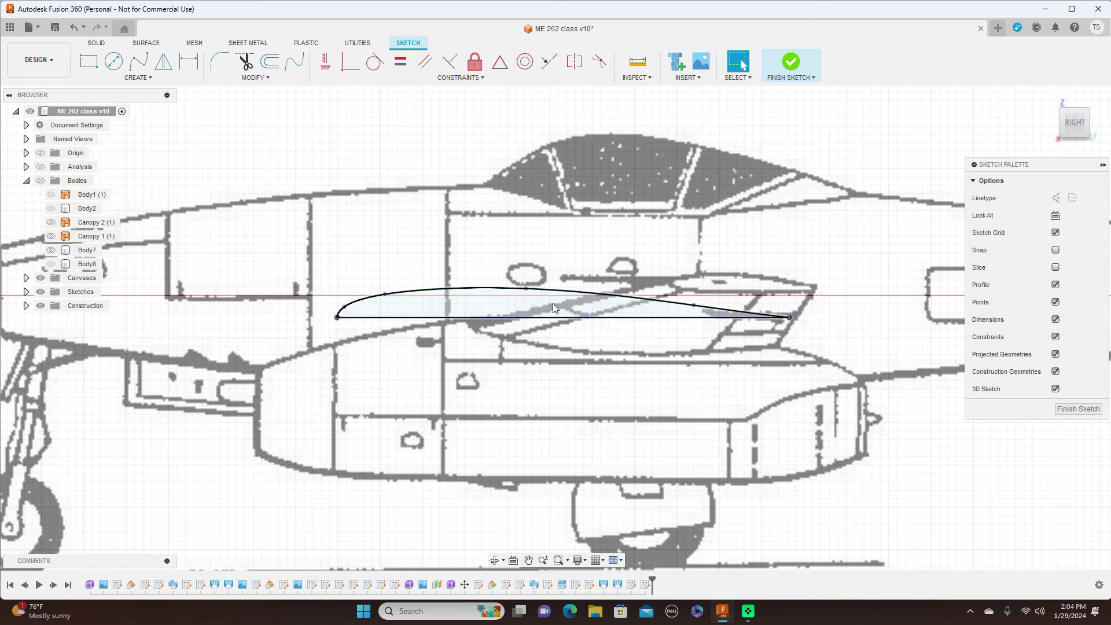
left_click(861, 222)
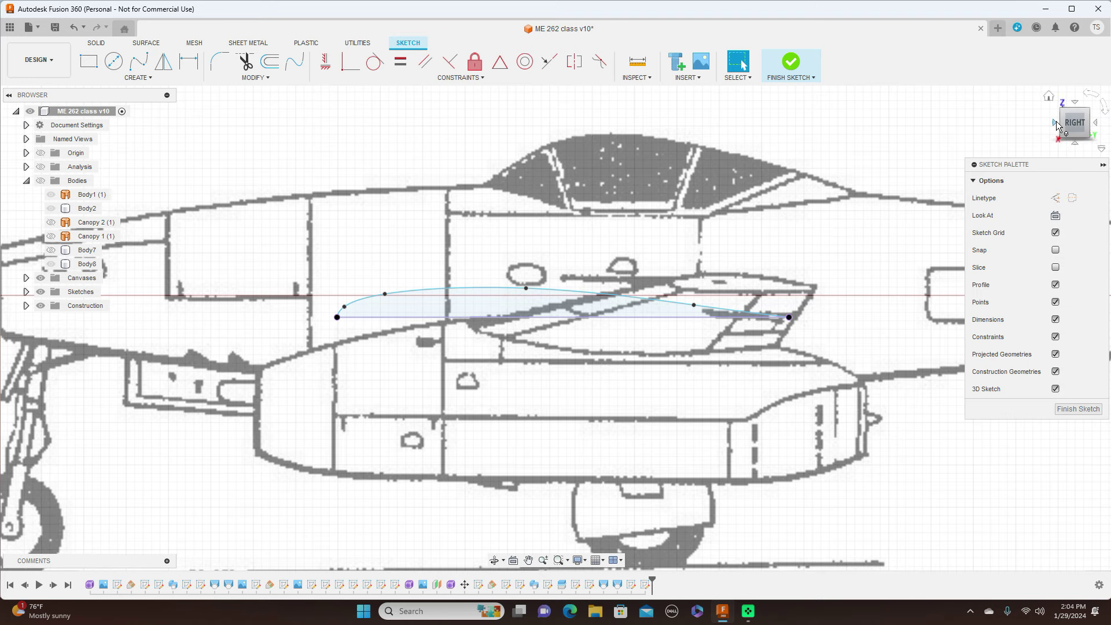
Draw a five-point fit point spline bowing beneath the wing root line from front to rear endpoint, and finish the sketch.
left_click(1055, 122)
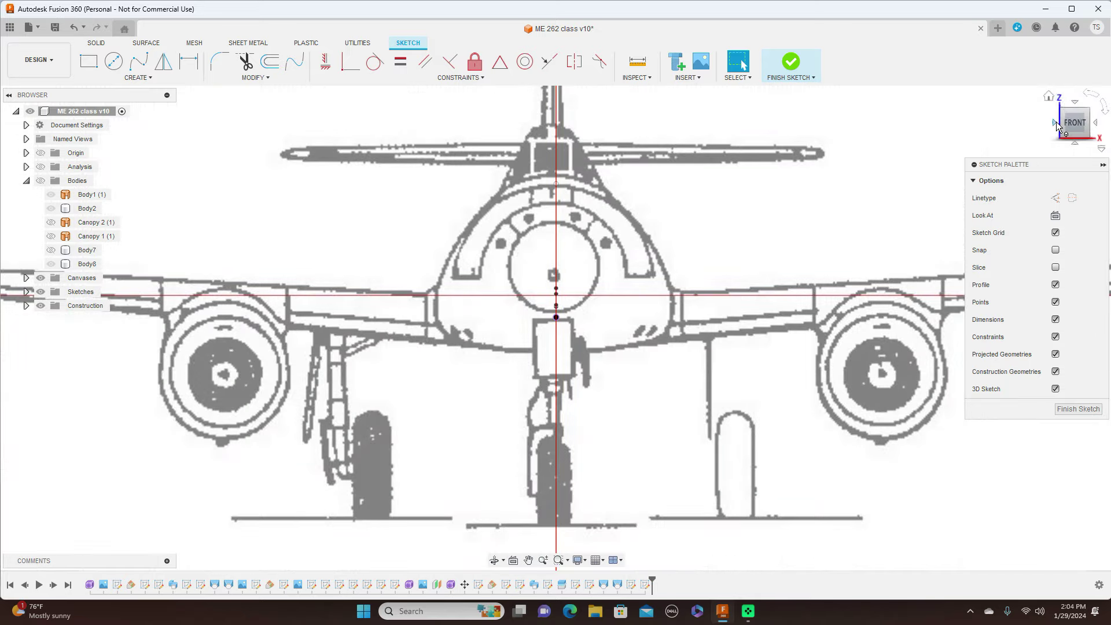
left_click(1099, 124)
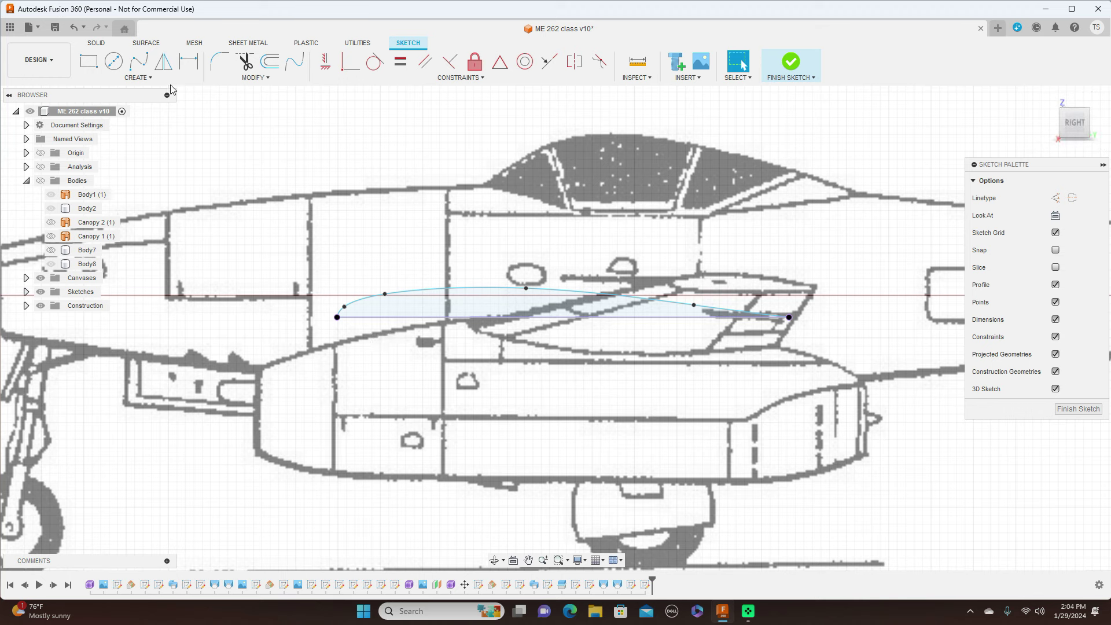
left_click(143, 66)
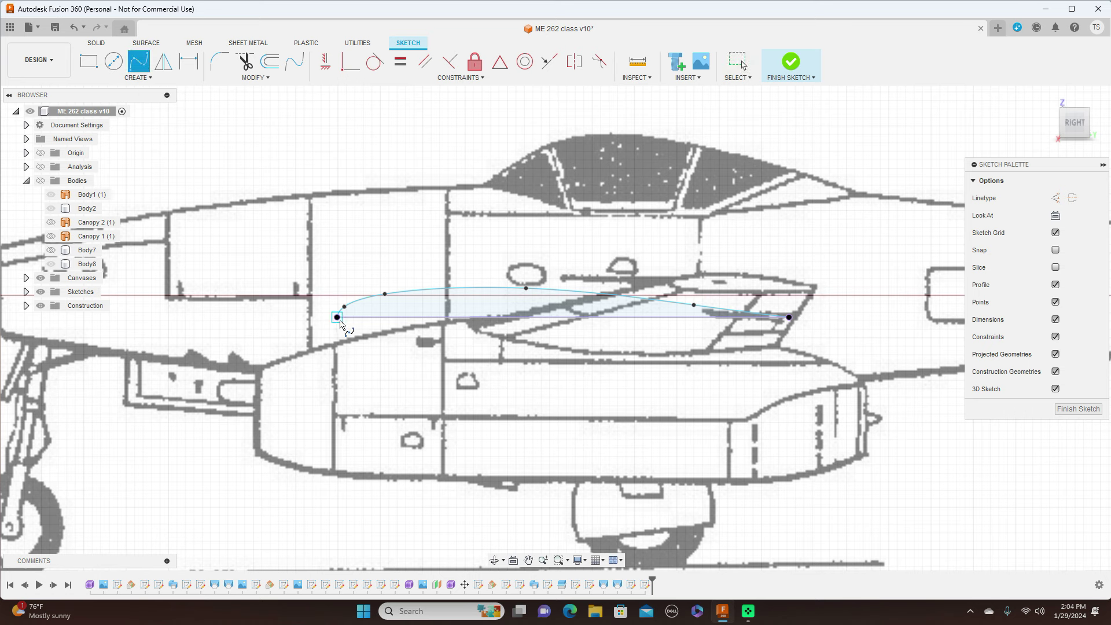
left_click(338, 318)
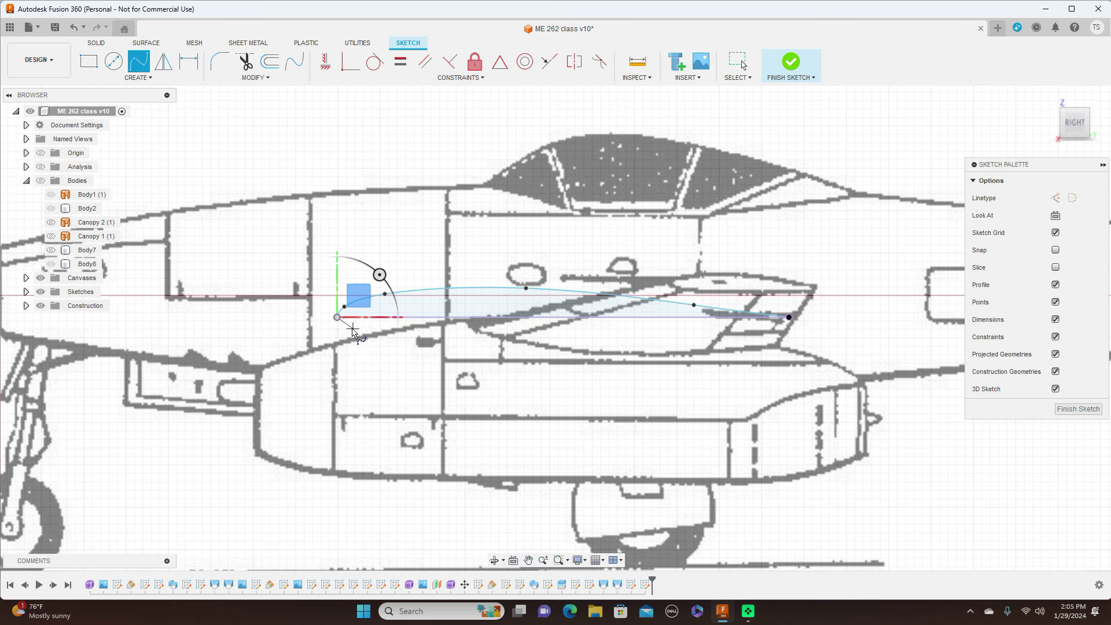
left_click(352, 327)
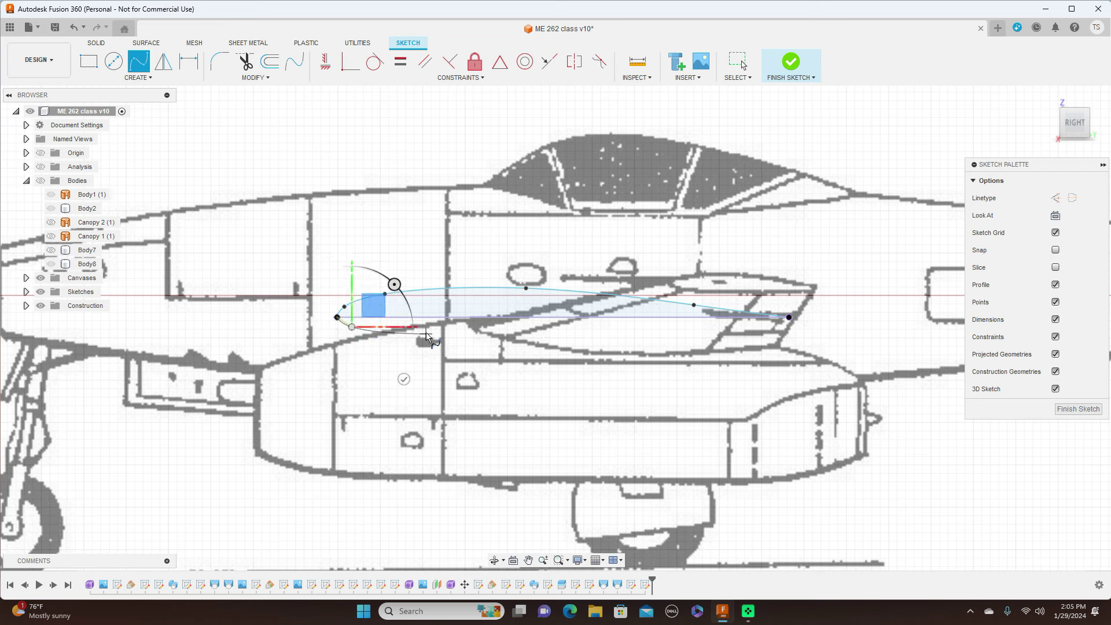
left_click(425, 333)
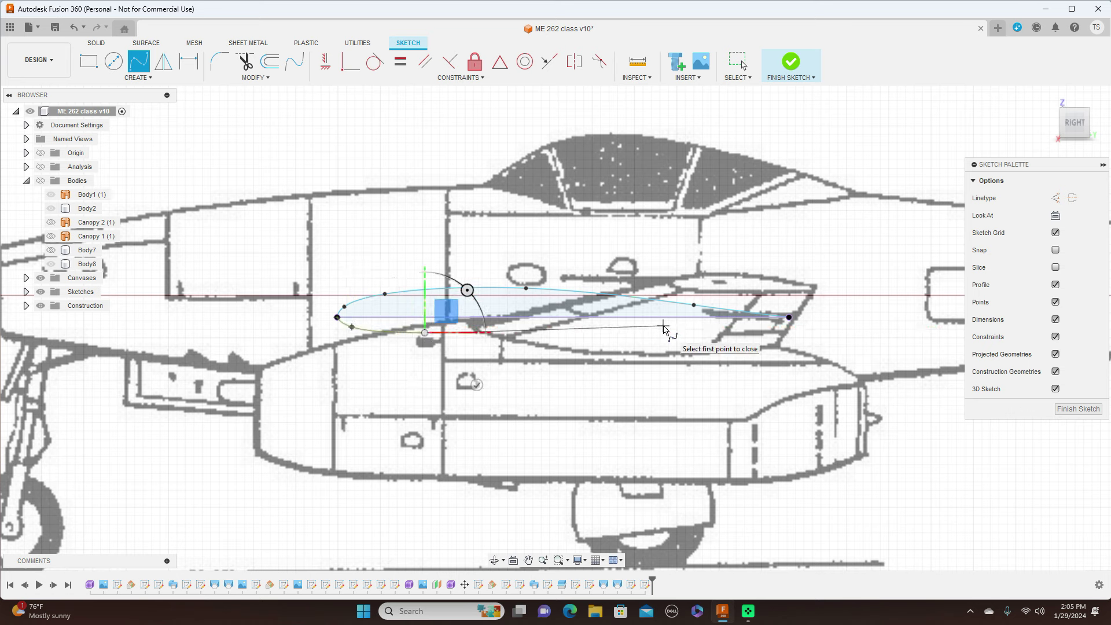
left_click(664, 327)
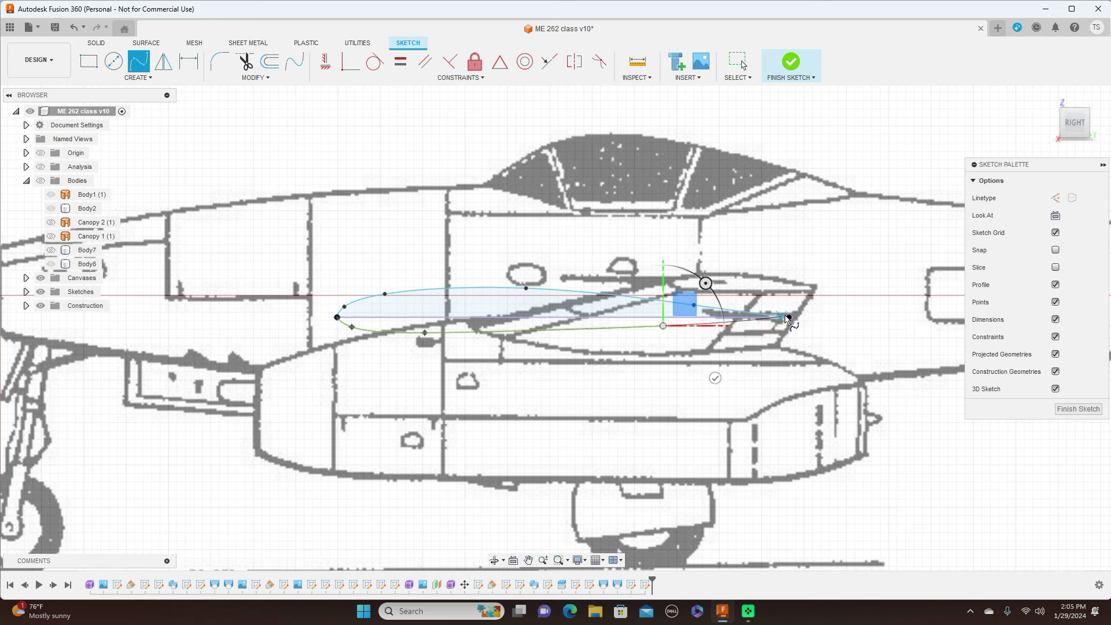
left_click(791, 319)
right_click(792, 322)
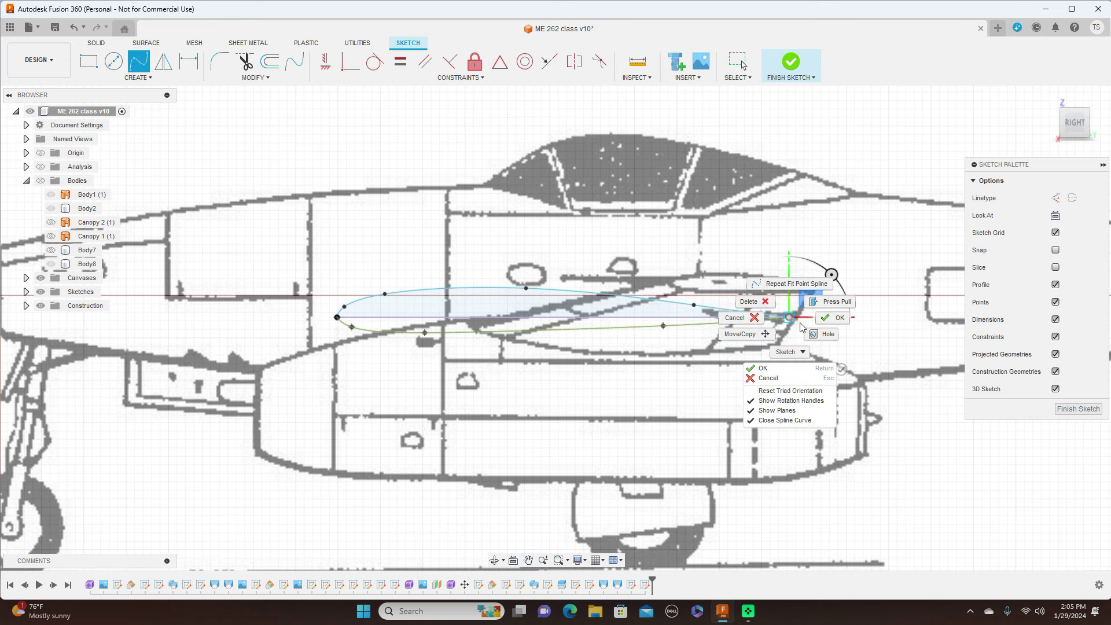
left_click(826, 326)
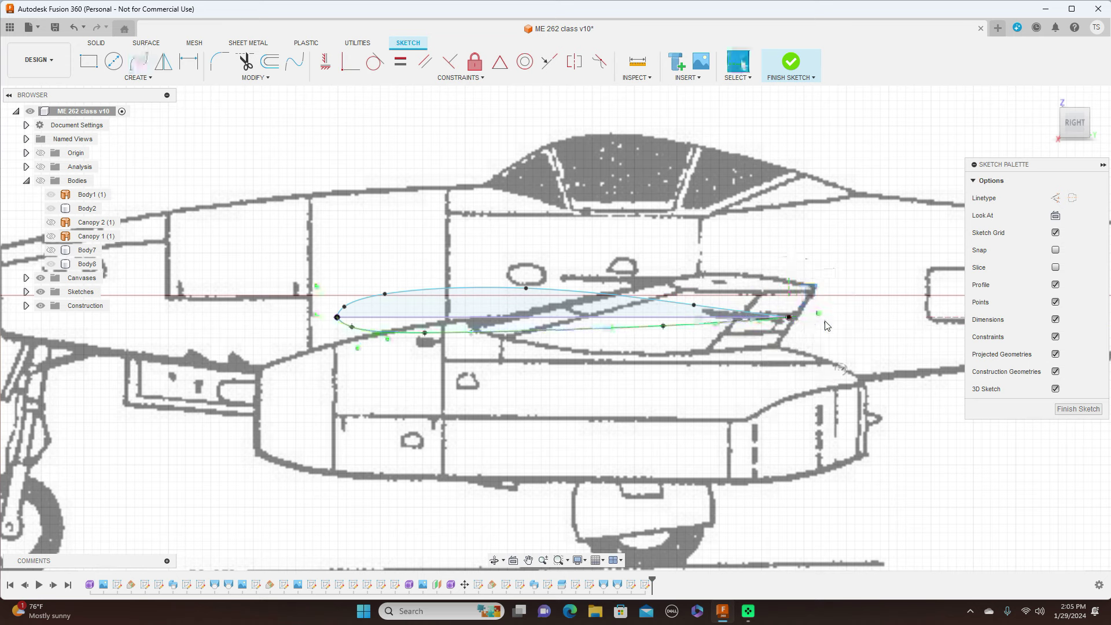
left_click(640, 331)
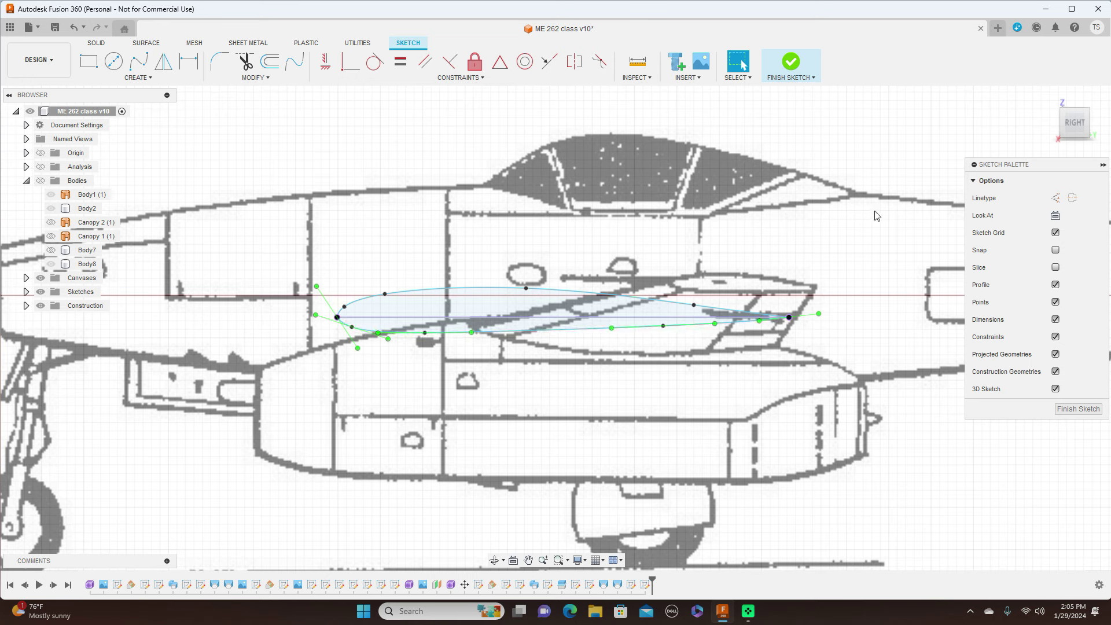
left_click(1088, 409)
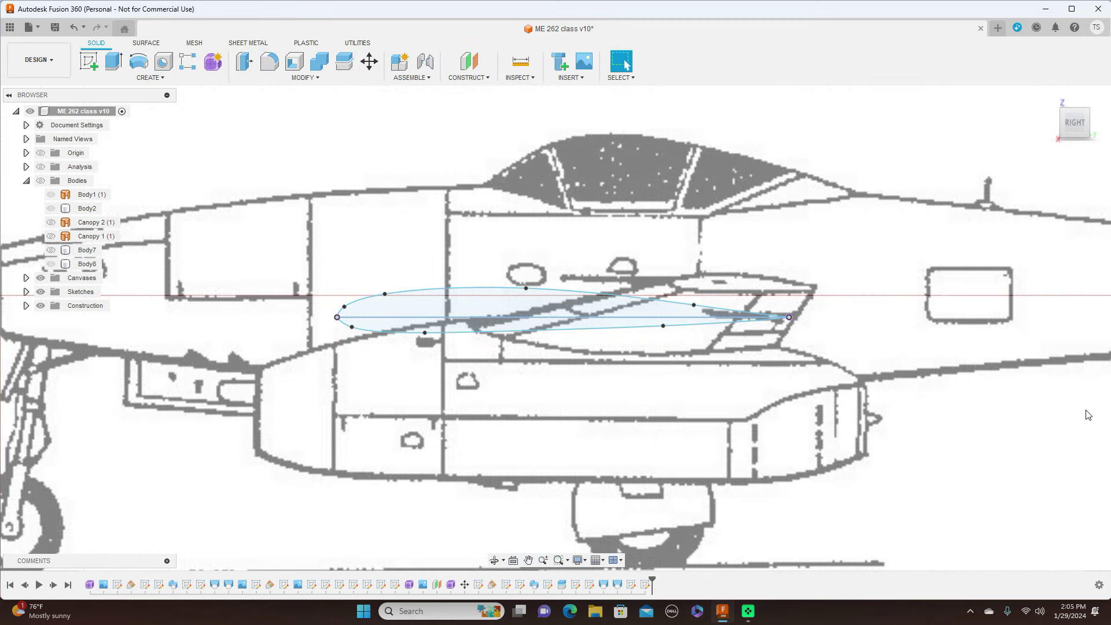
Create a construction plane at an angle of -2.5 deg through the wing root line, comparing its tilt with the front-view canvas.
left_click(490, 78)
left_click(492, 102)
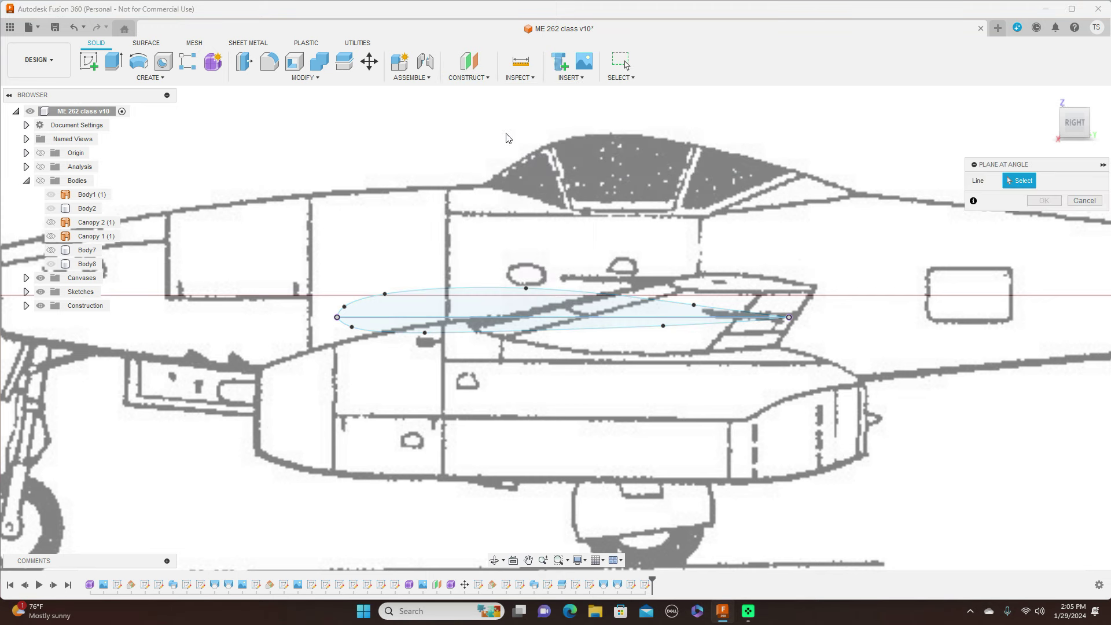
left_click(499, 317)
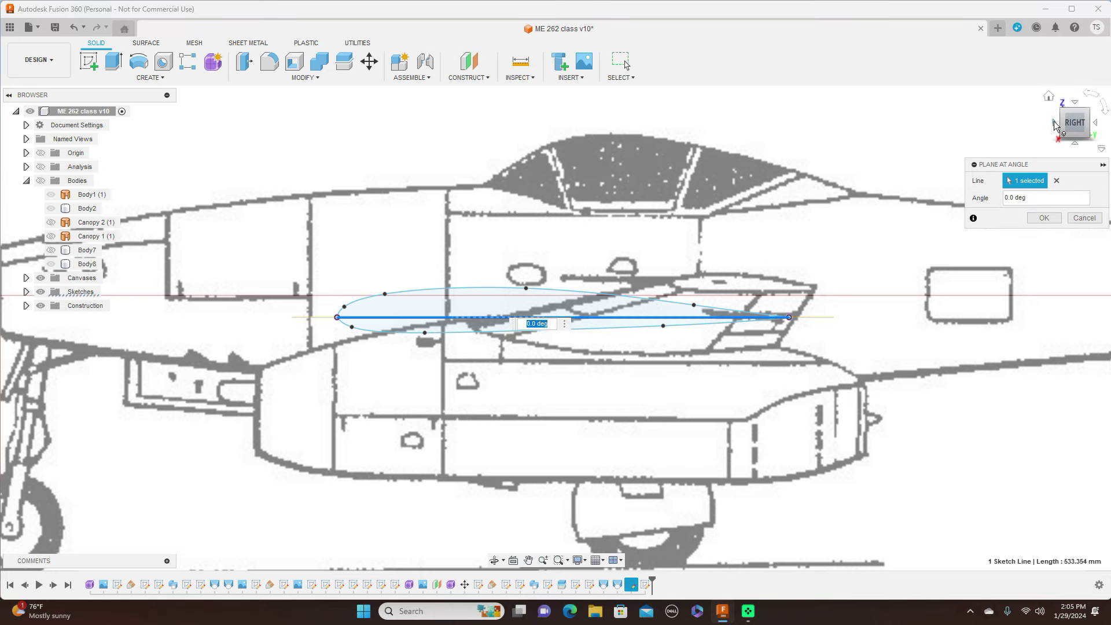
left_click(1054, 123)
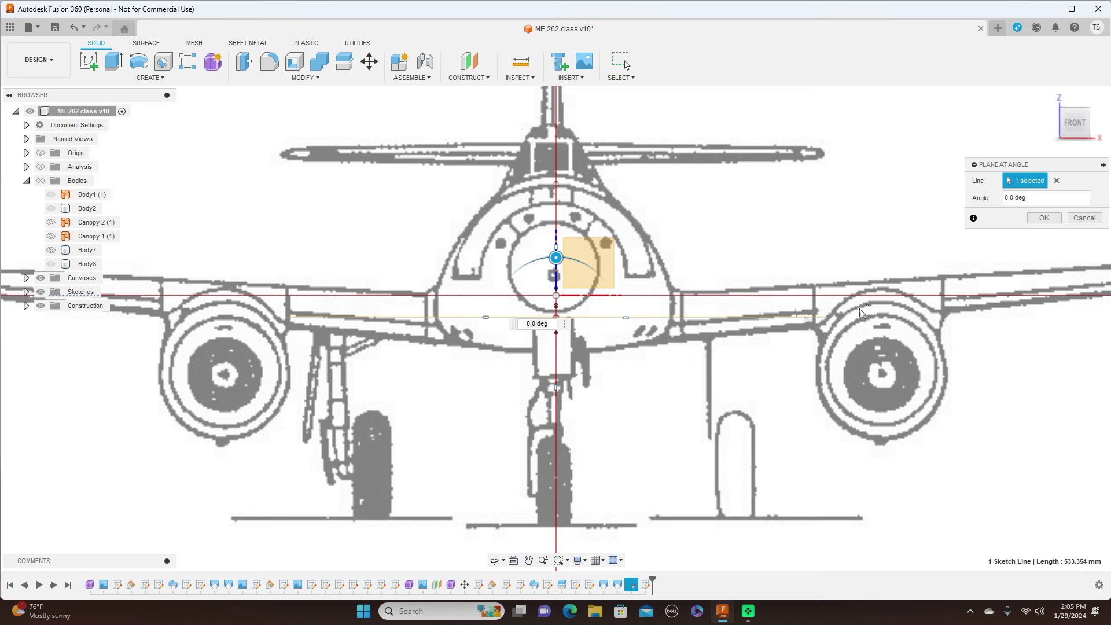
left_click_drag(556, 258, 554, 257)
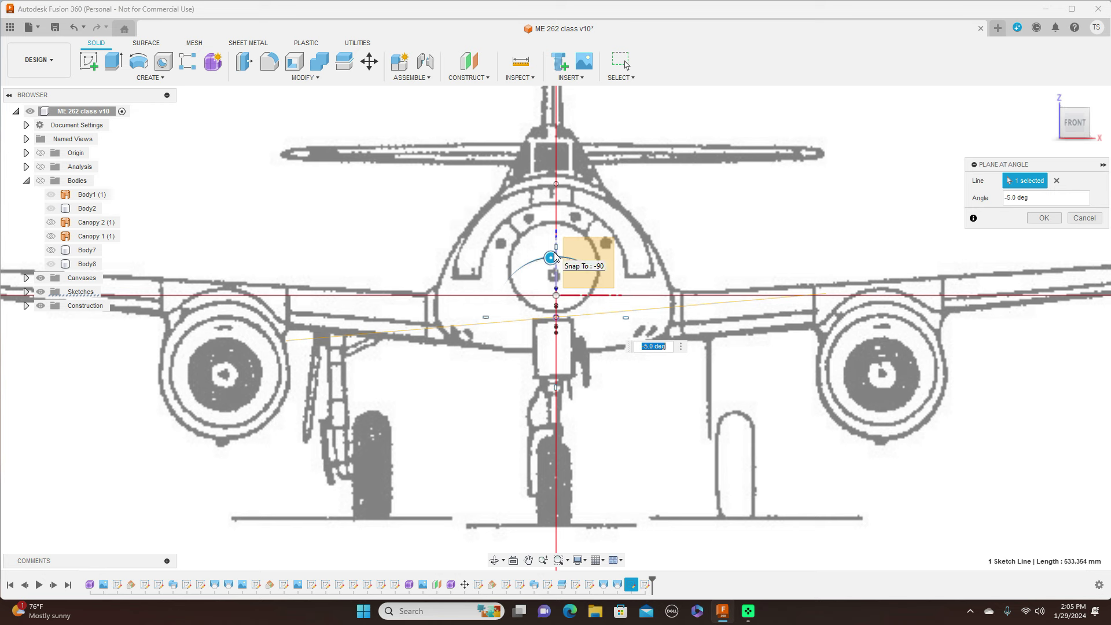
key("BackSpace")
key("Return")
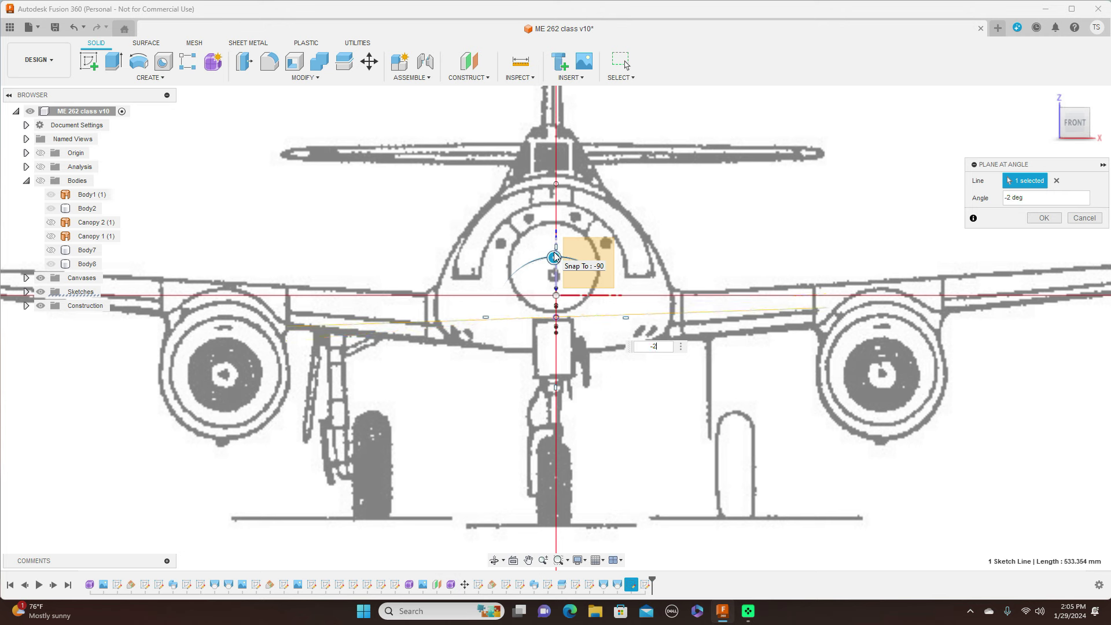
type("-3")
key("Return")
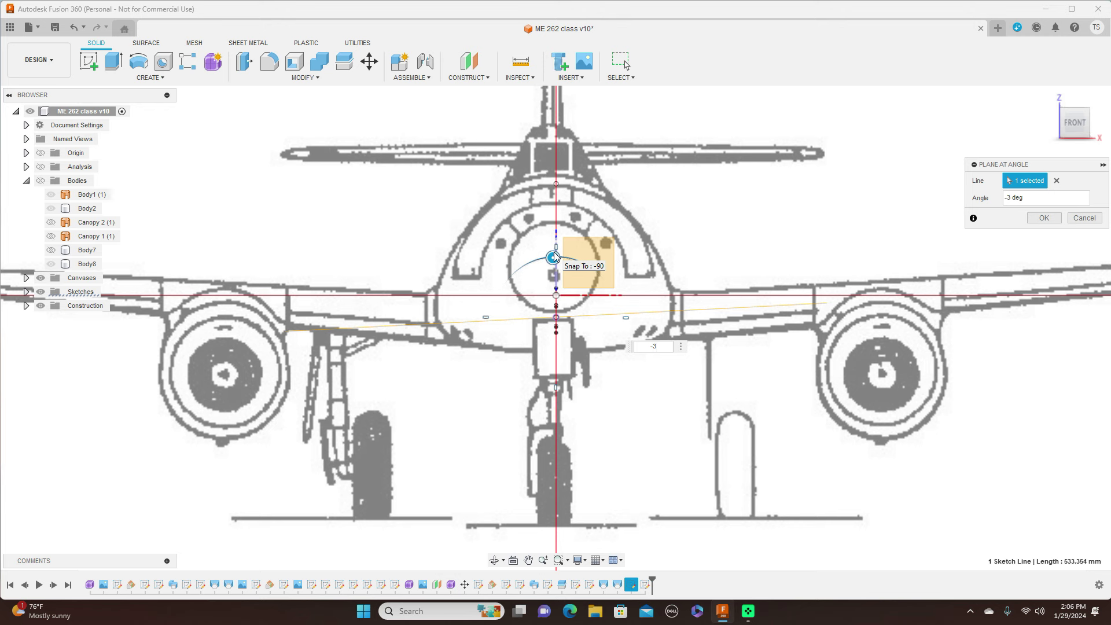
type(".5")
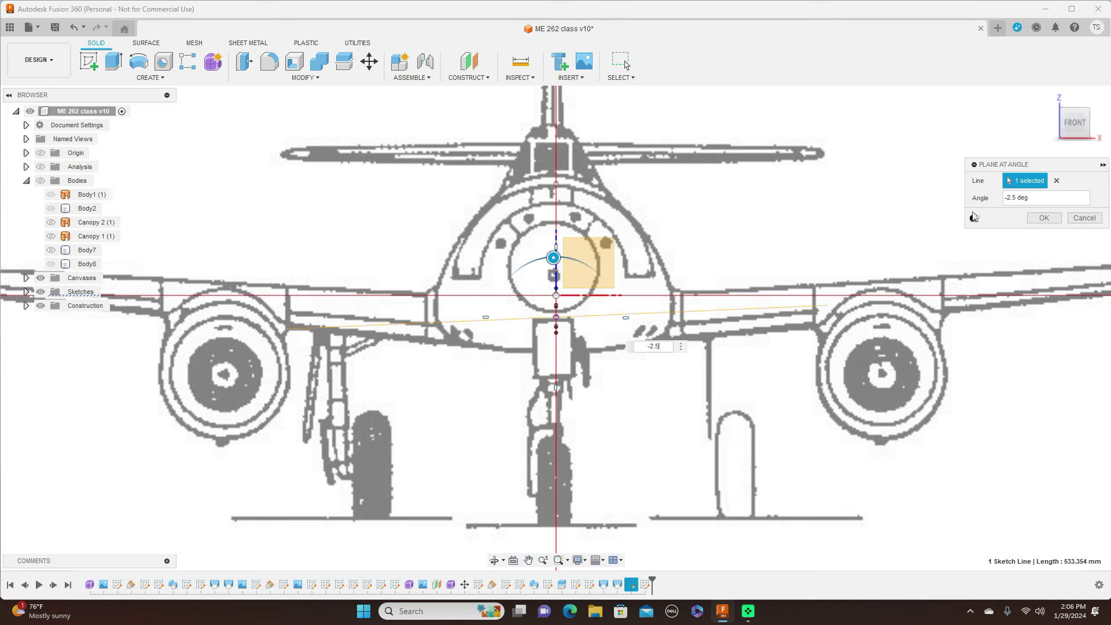
left_click(1042, 218)
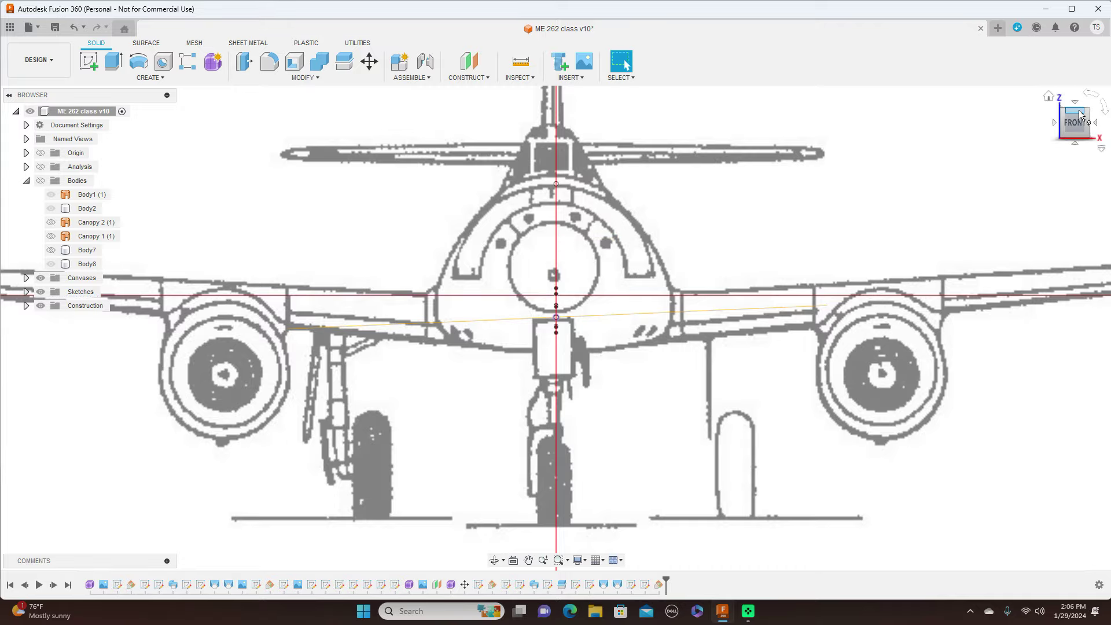
Start a new sketch on the angled construction plane through the wing root line.
left_click_drag(1080, 118, 1066, 135)
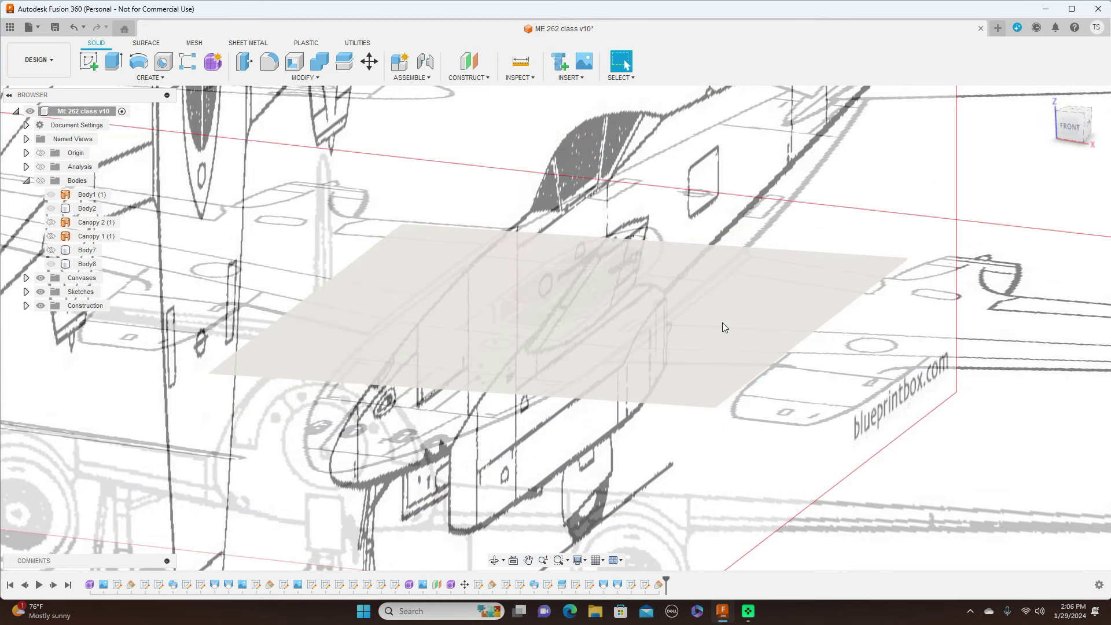
left_click(722, 322)
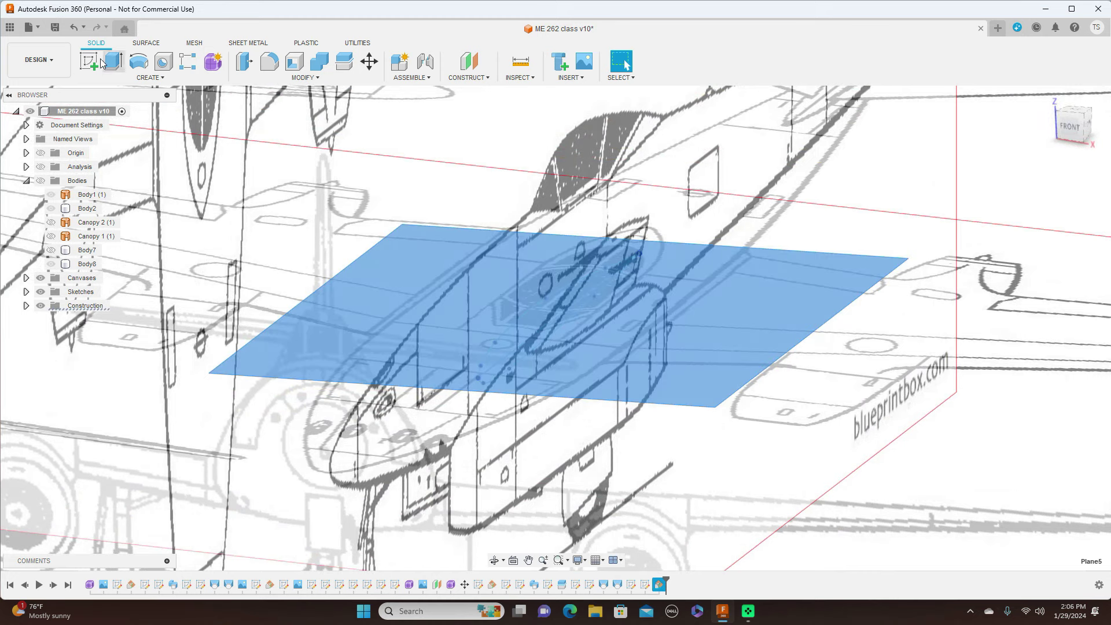
left_click(88, 60)
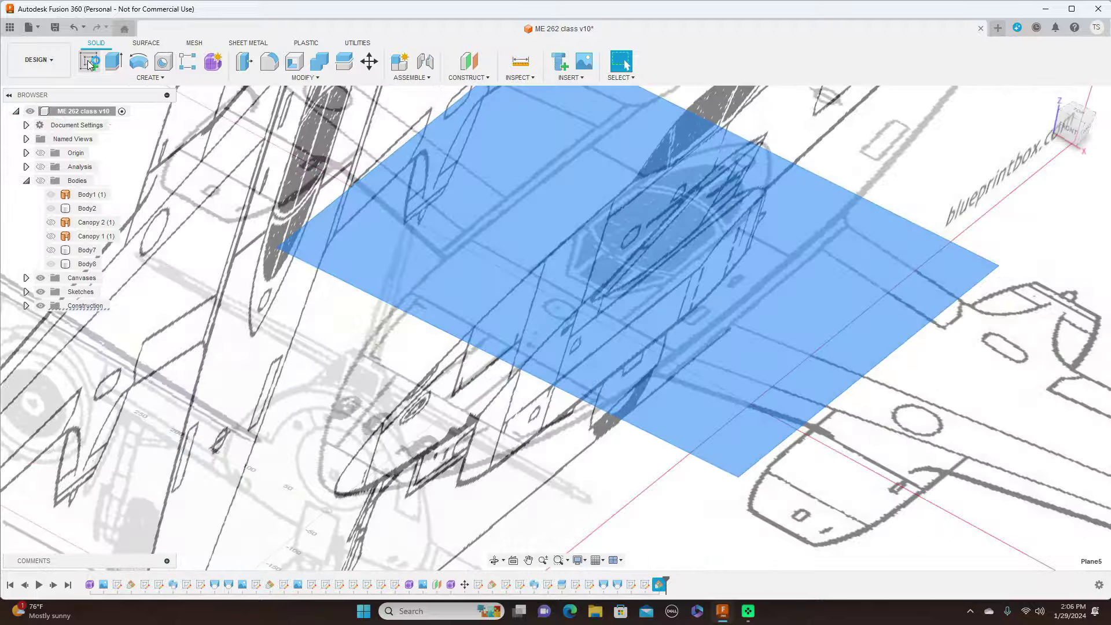
Project the wing root line into the new sketch with the projection link kept on.
scroll(810, 145, "down", 2)
middle_click_drag(817, 141, 259, 52)
scroll(662, 253, "down", 2)
scroll(747, 275, "down", 2)
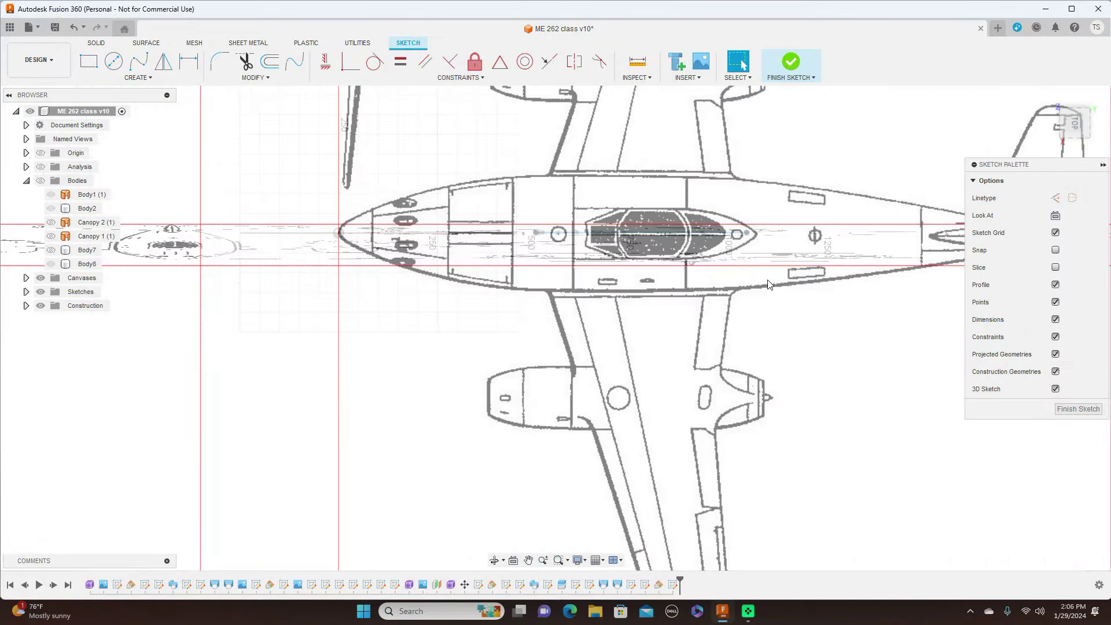
middle_click_drag(836, 357, 816, 313)
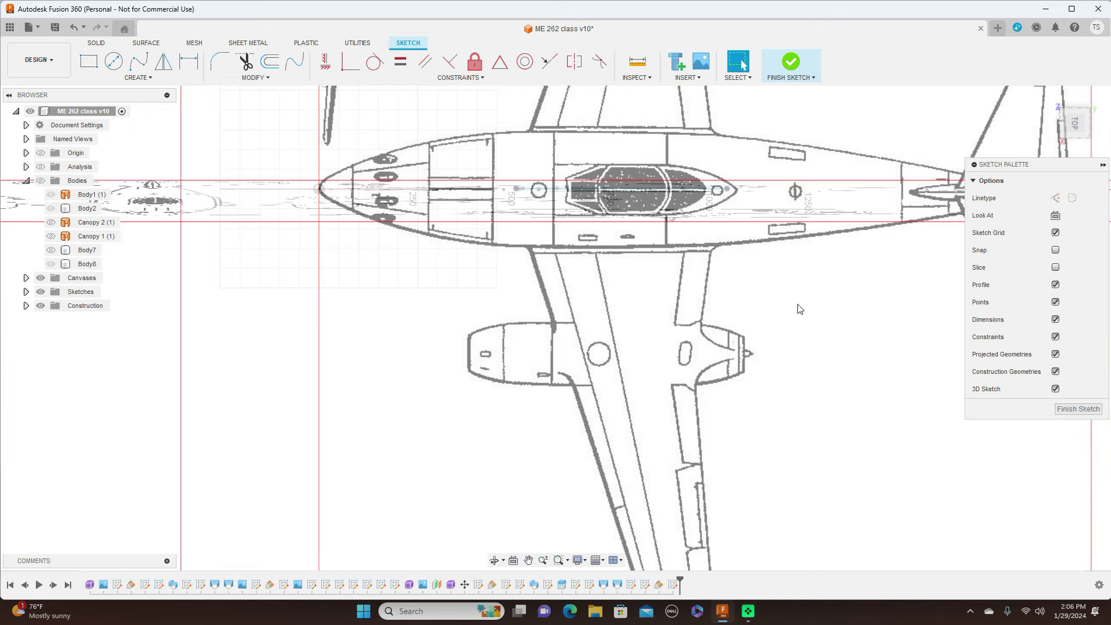
scroll(523, 190, "up", 2)
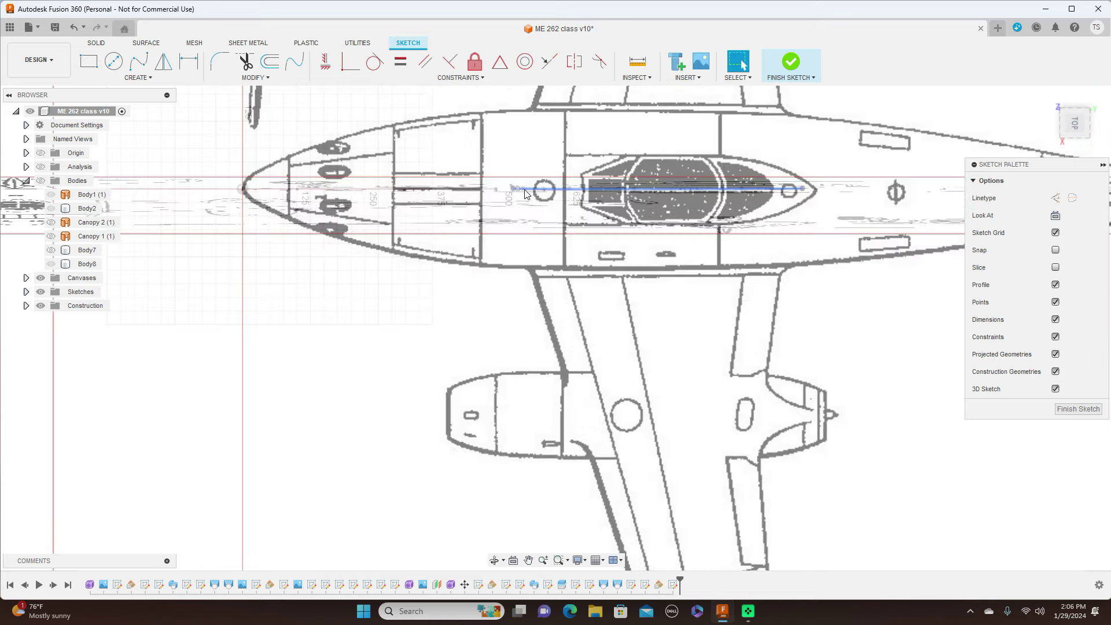
scroll(524, 194, "up", 10)
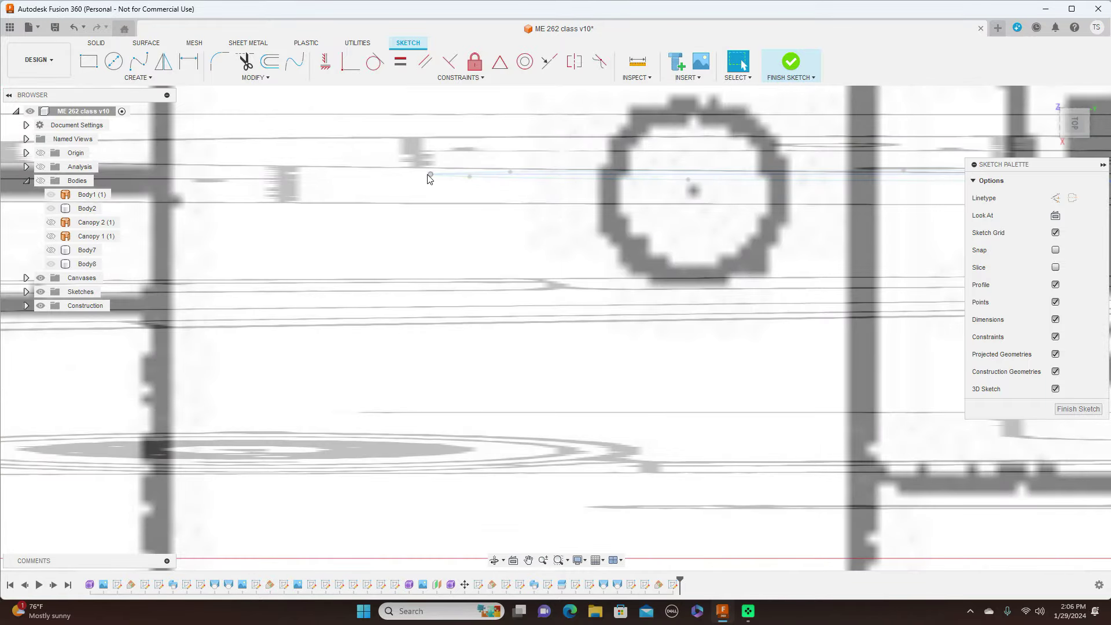
left_click_drag(1080, 139, 1075, 106)
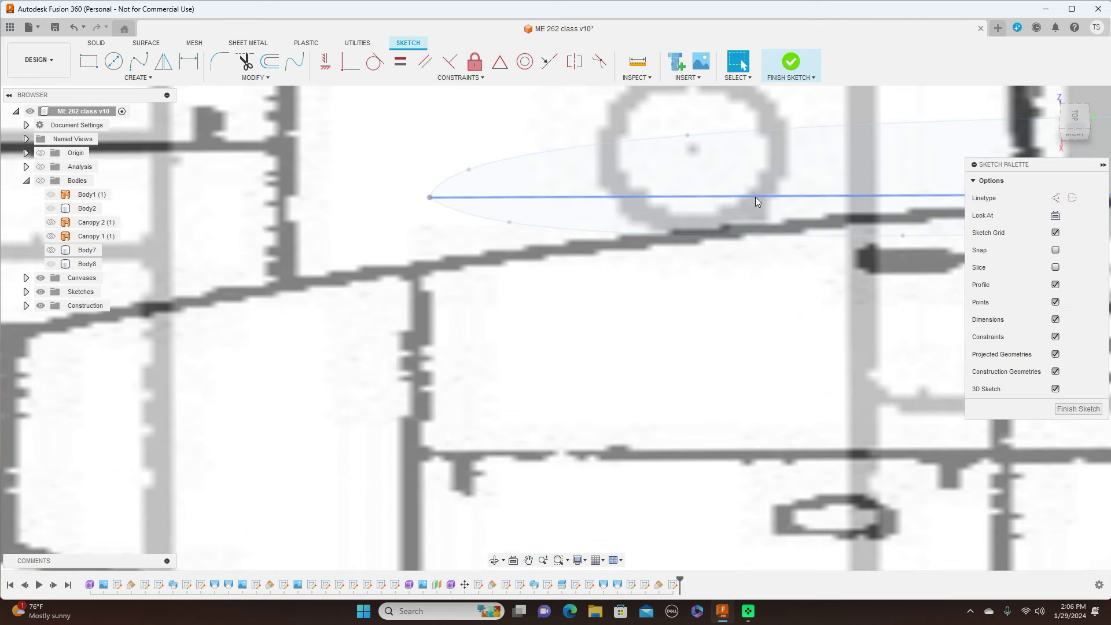
key("p")
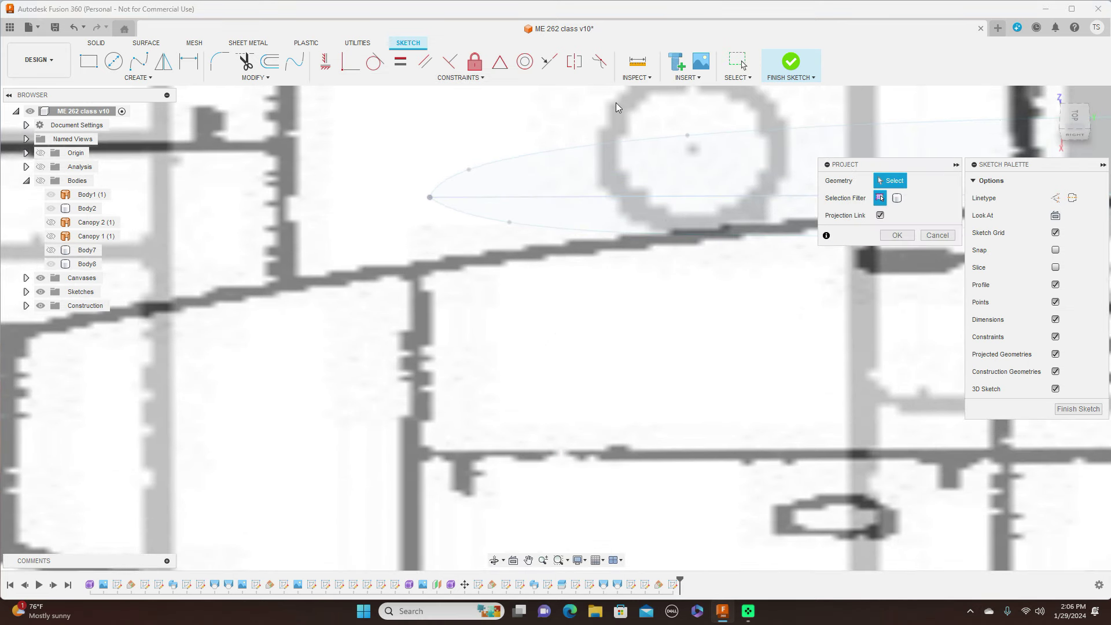
left_click(641, 197)
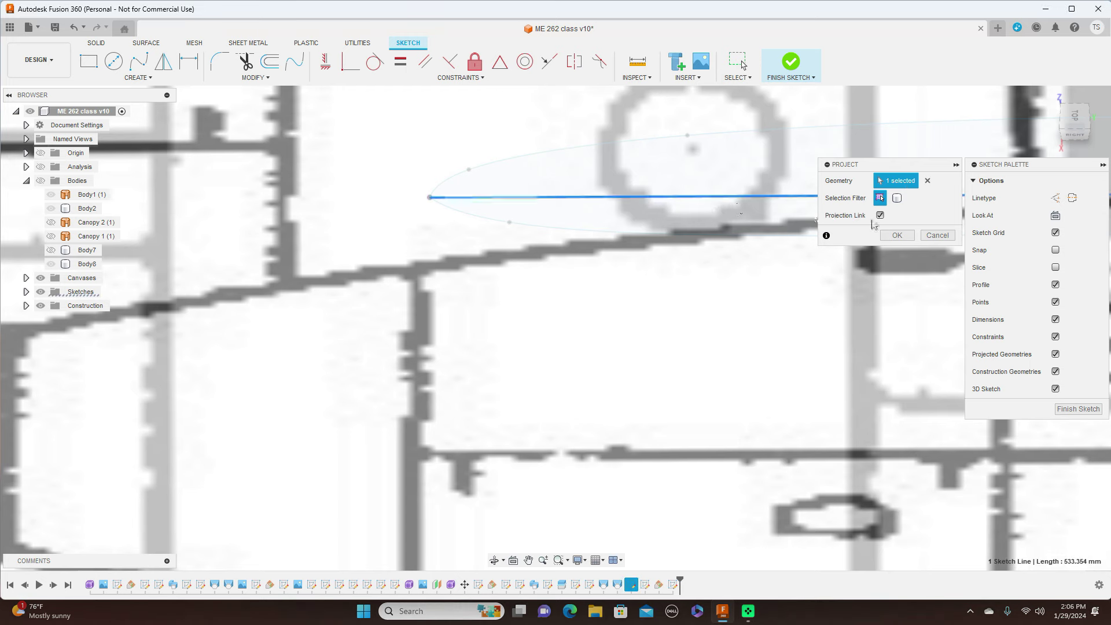
left_click(896, 236)
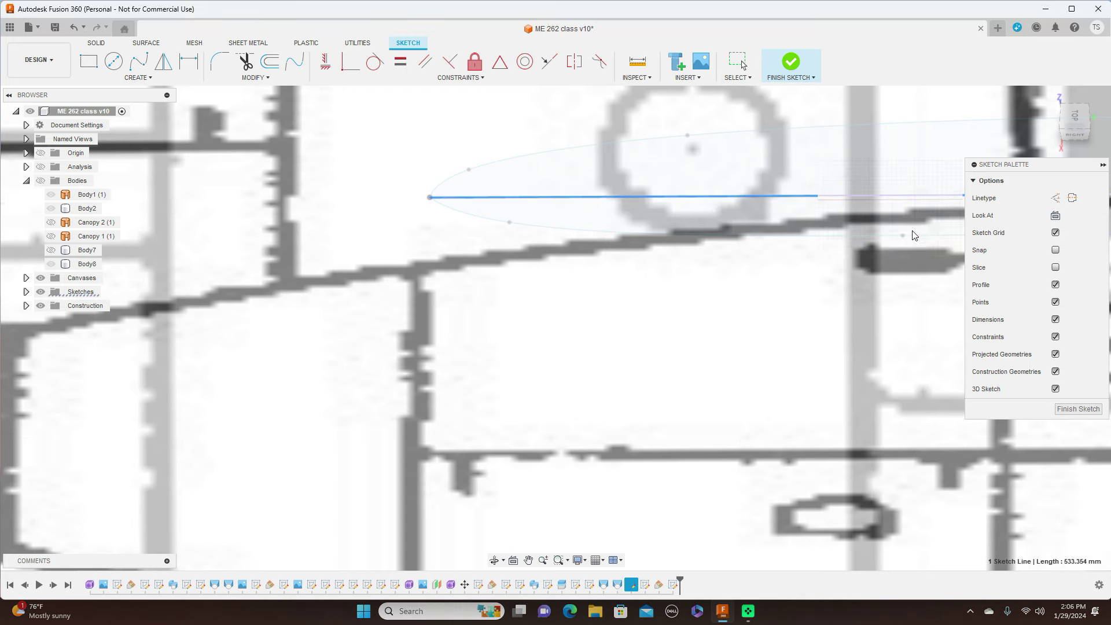
Draw a trailing-edge line about 349 mm long from the wing root line's rear endpoint to the nacelle's front junction on the top-view canvas.
left_click(1075, 117)
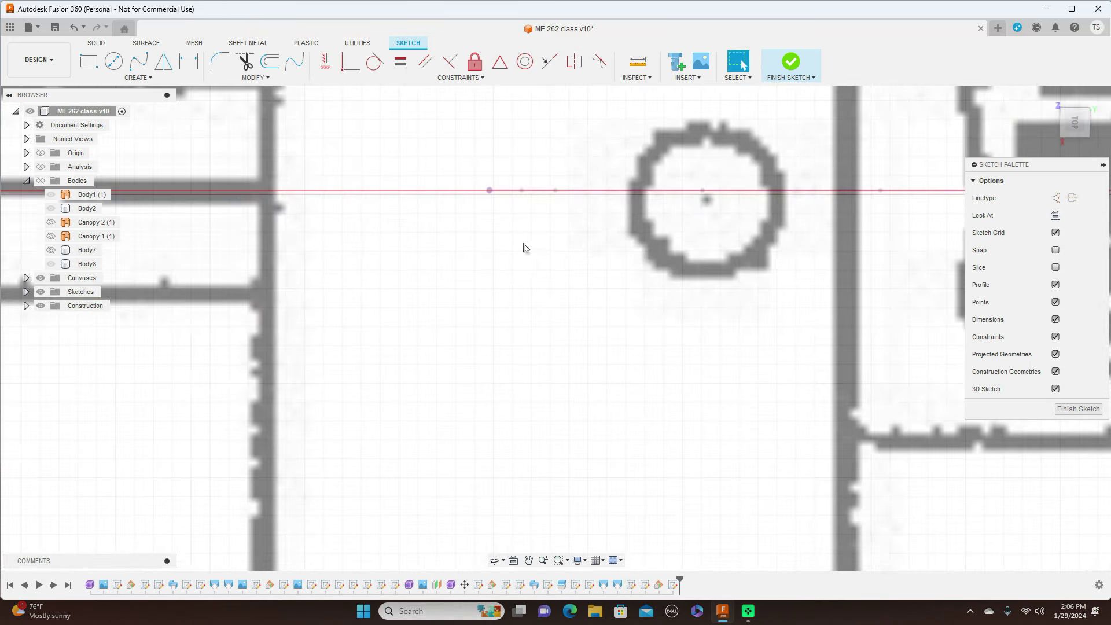
scroll(489, 195, "down", 4)
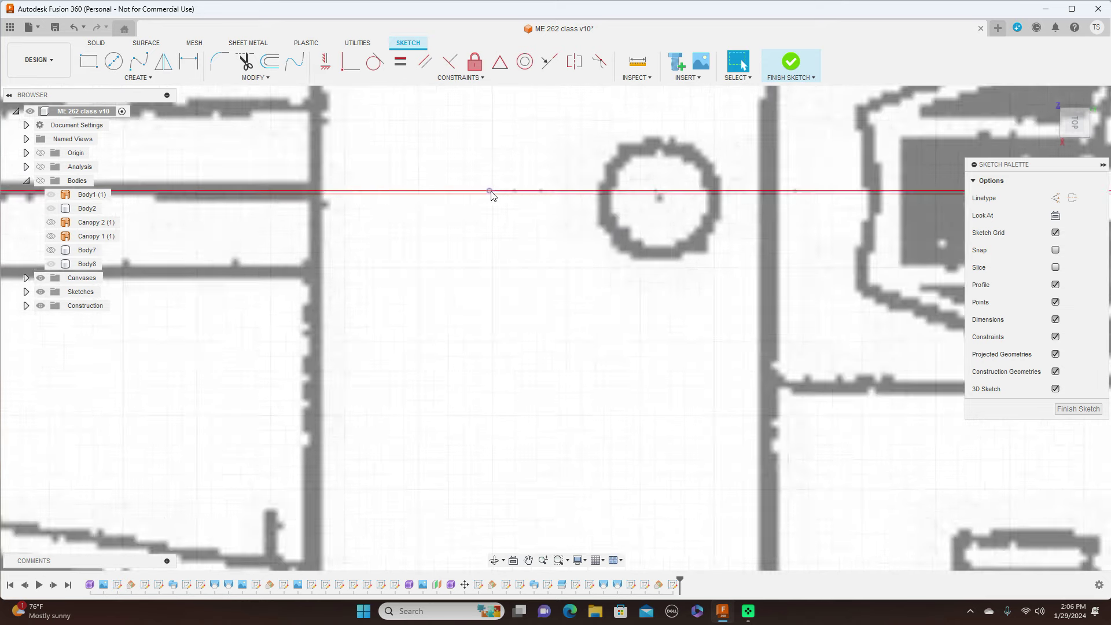
middle_click_drag(697, 313, 473, 250)
scroll(602, 290, "down", 4)
mouse_move(715, 278)
middle_mouse_down()
mouse_move(569, 274)
mouse_move(437, 250)
middle_mouse_up()
scroll(470, 255, "down", 1)
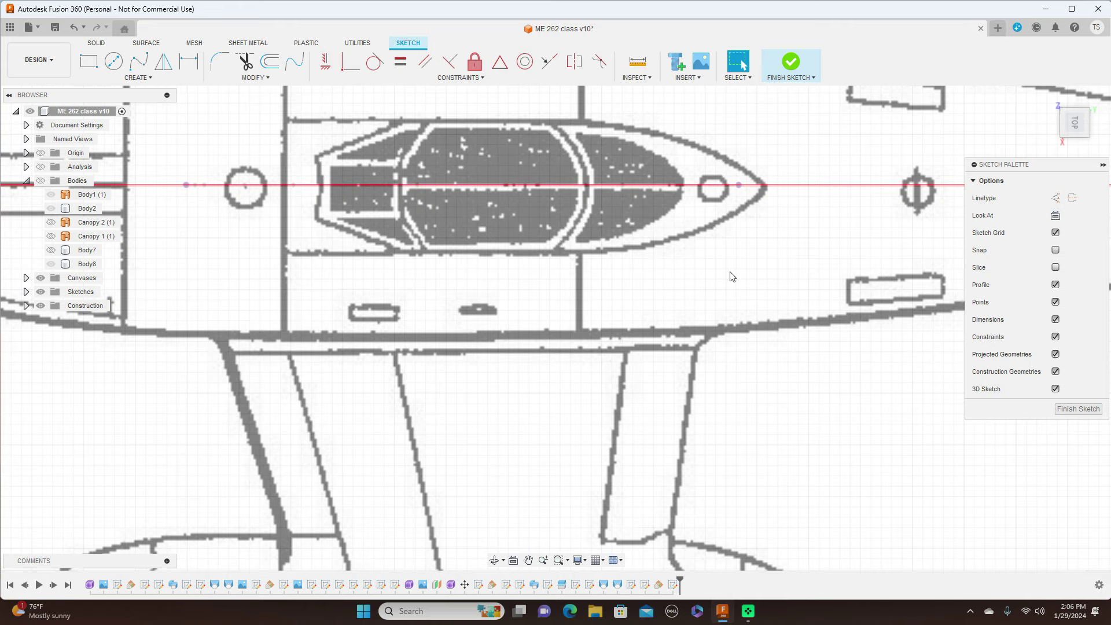
scroll(731, 277, "down", 3)
scroll(834, 330, "up", 2)
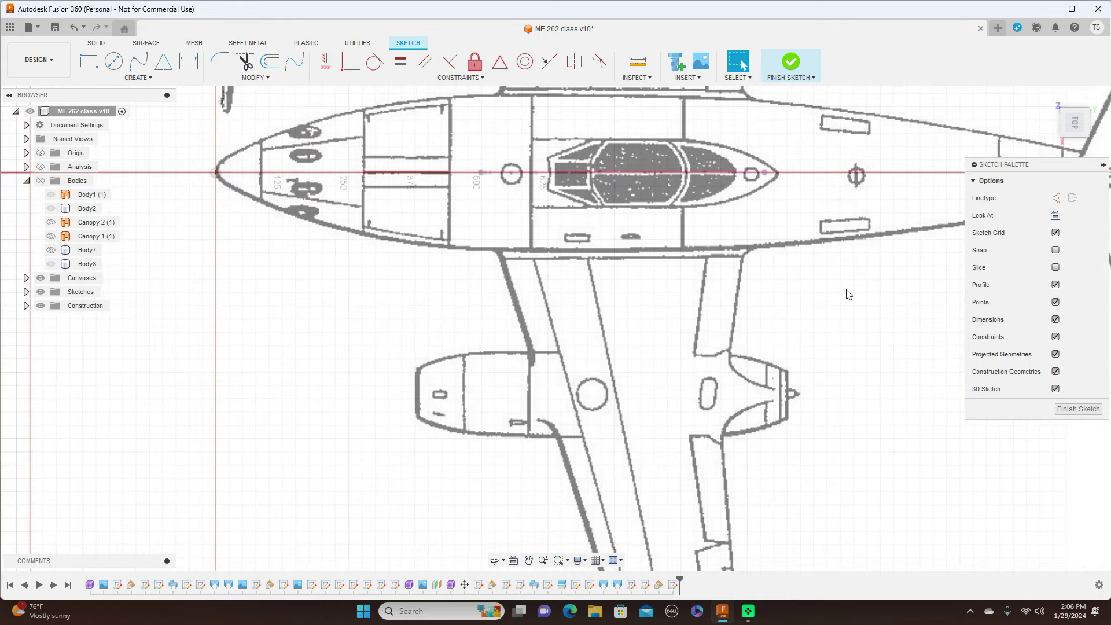
key("l")
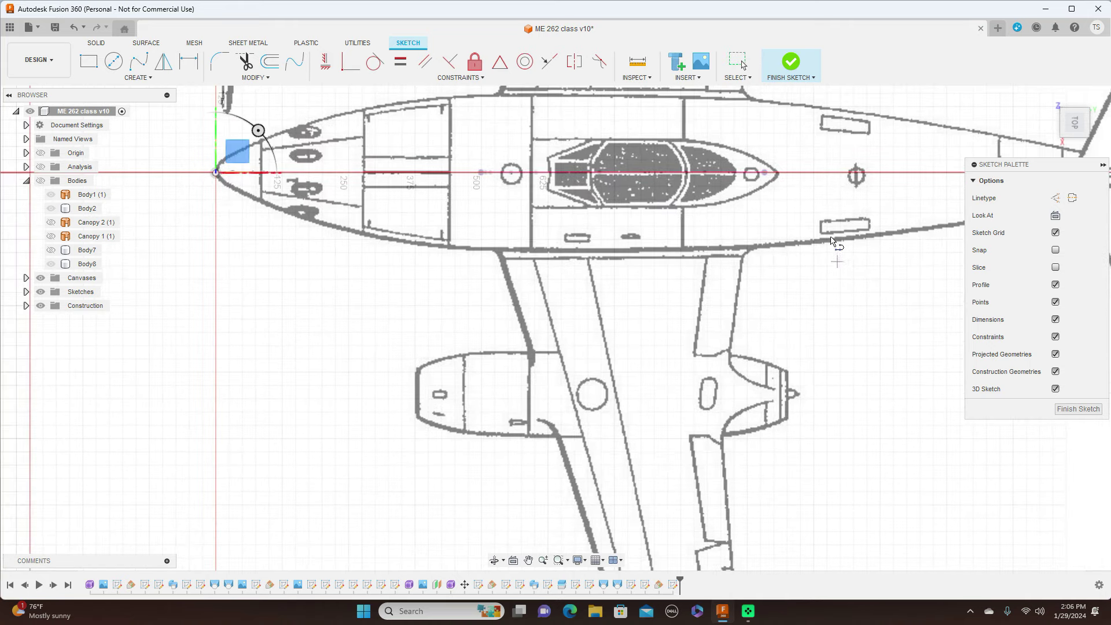
left_click(765, 172)
key("l")
left_click(718, 167)
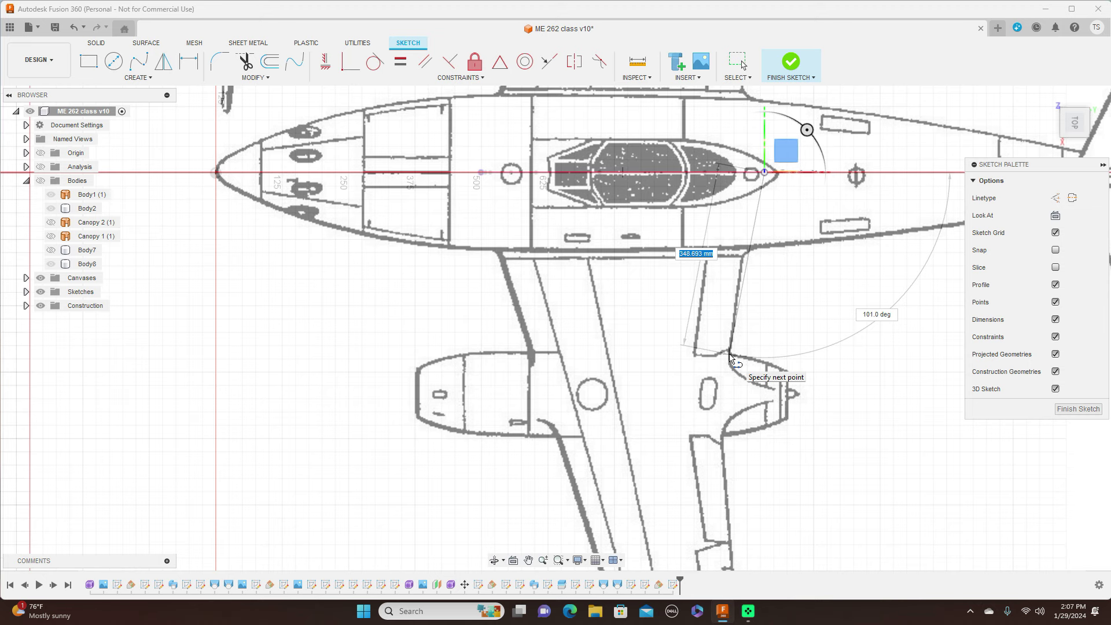
left_click(729, 354)
right_click(730, 353)
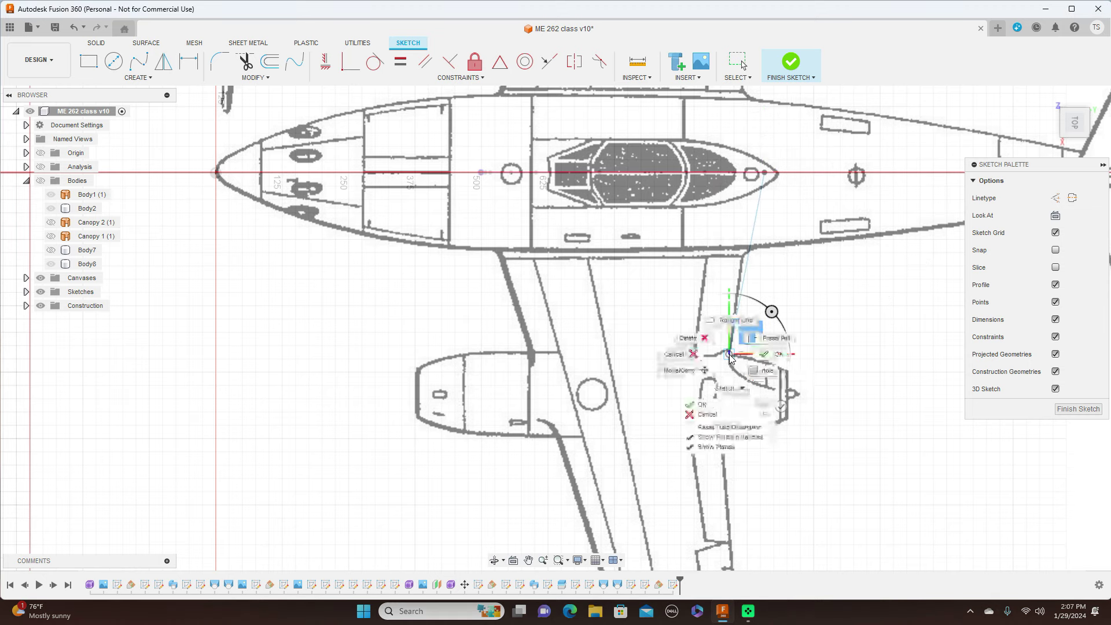
left_click(759, 352)
key("Escape")
Draw a leading-edge line about 355 mm long from the wing root line's front endpoint to where the wing meets the engine nacelle.
scroll(613, 289, "up", 2)
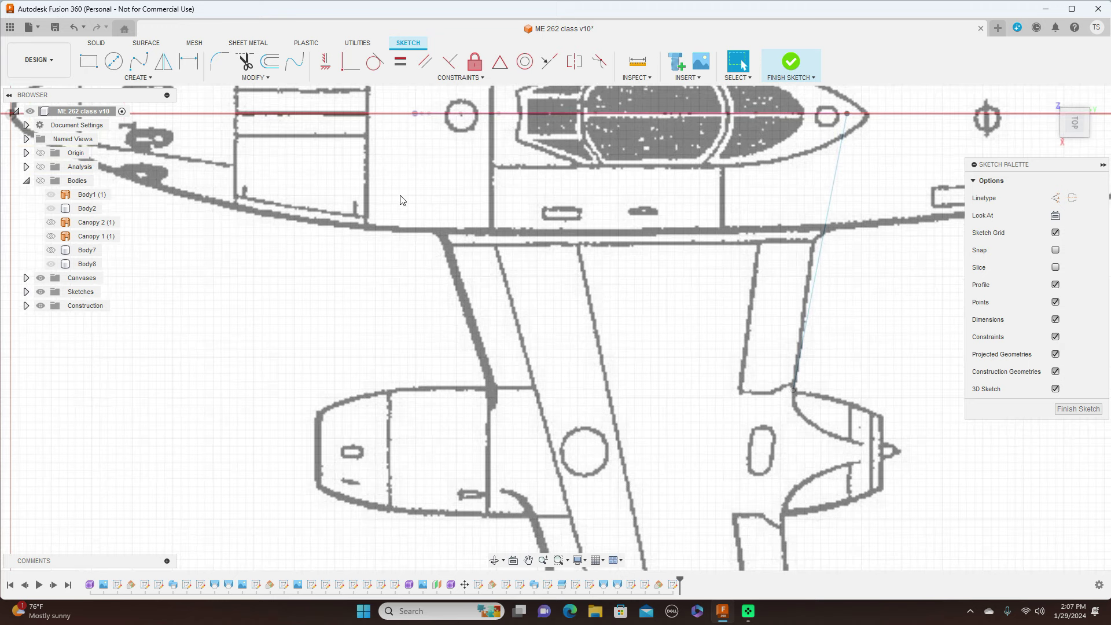
left_click(415, 115)
scroll(420, 184, "down", 2)
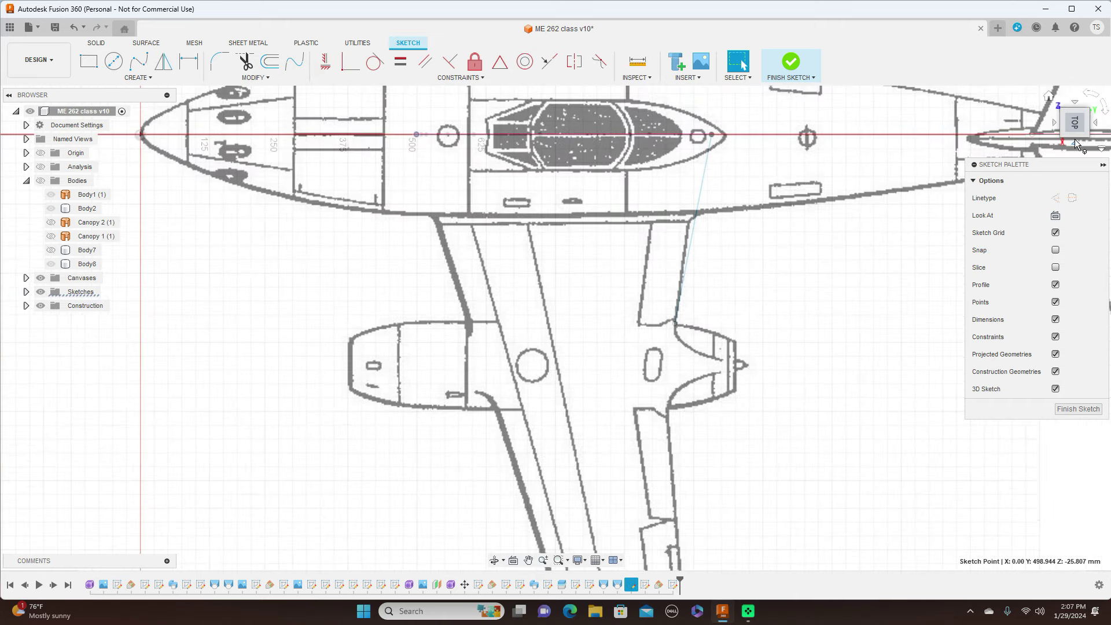
left_click_drag(1075, 138, 1079, 96)
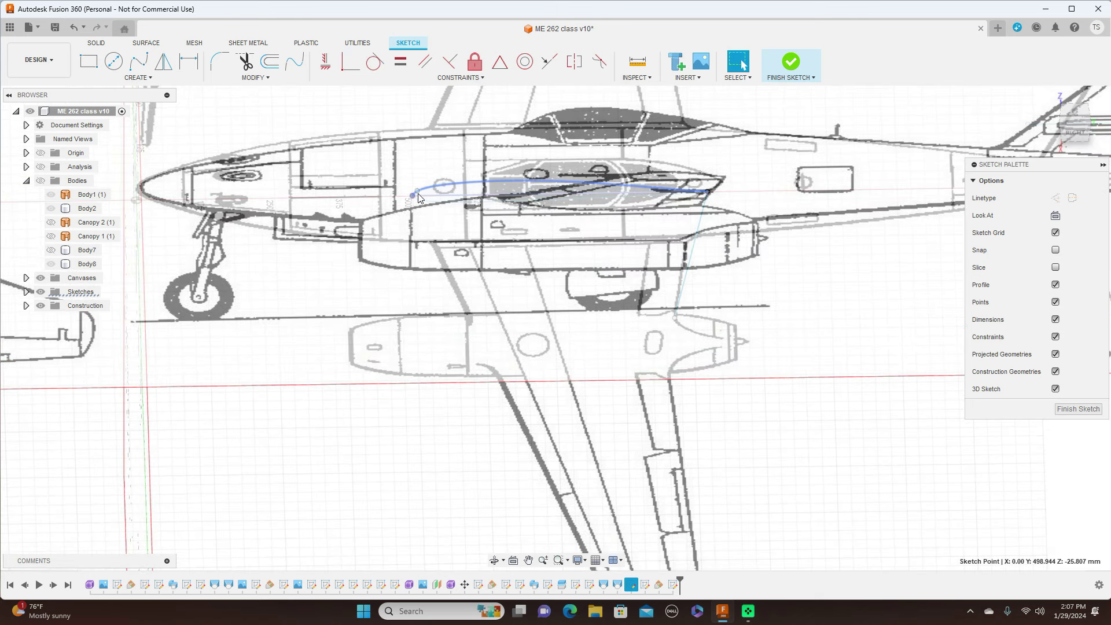
left_click(413, 196)
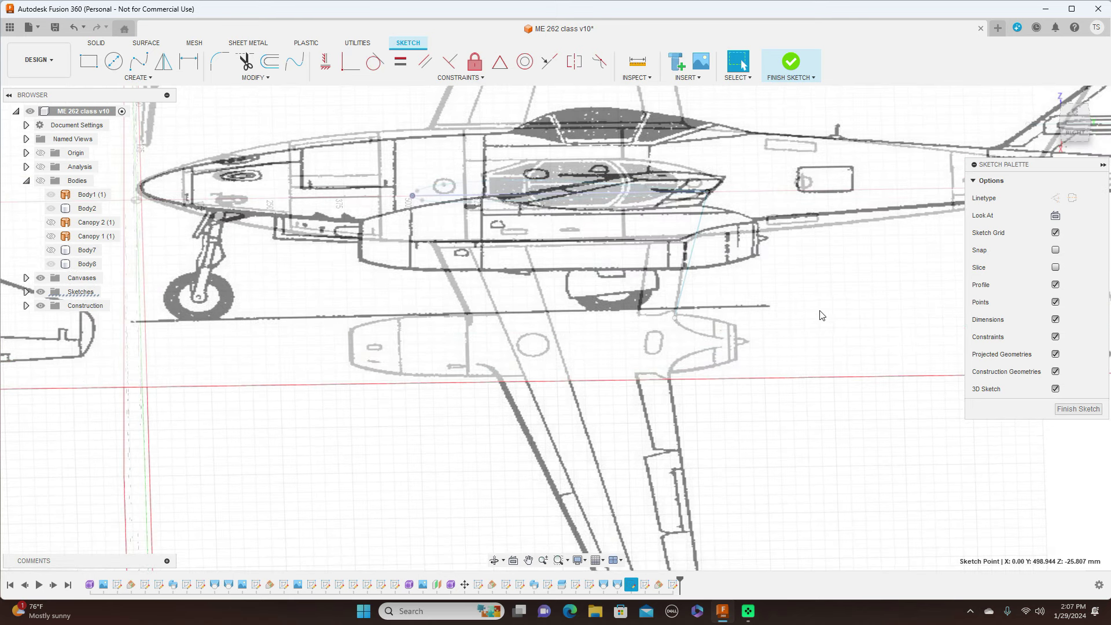
key("m")
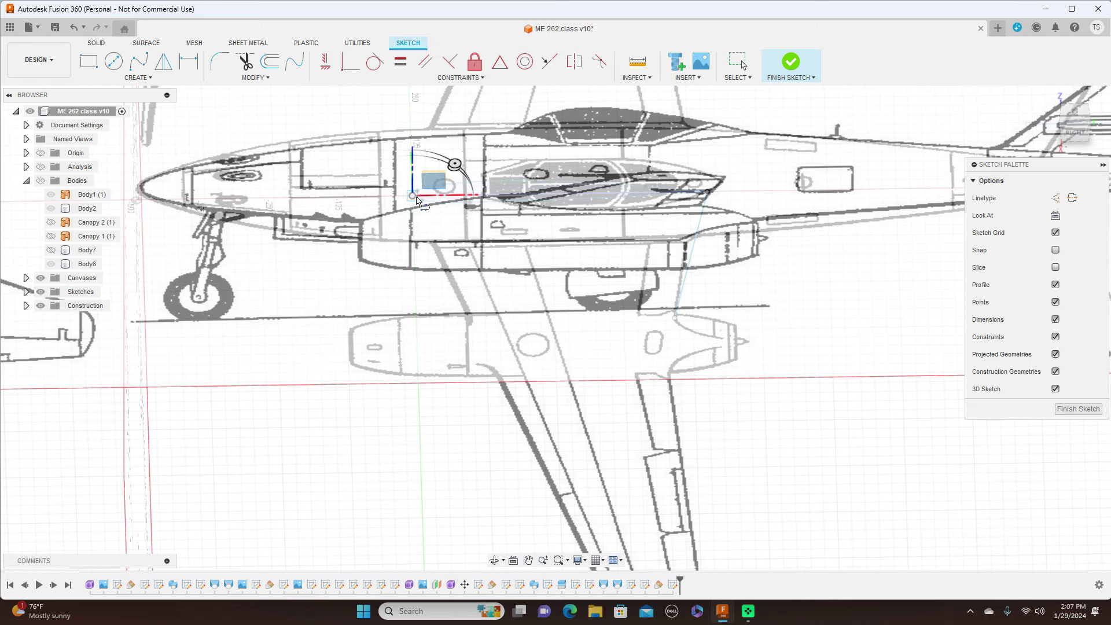
left_click(1076, 115)
scroll(521, 356, "down", 5)
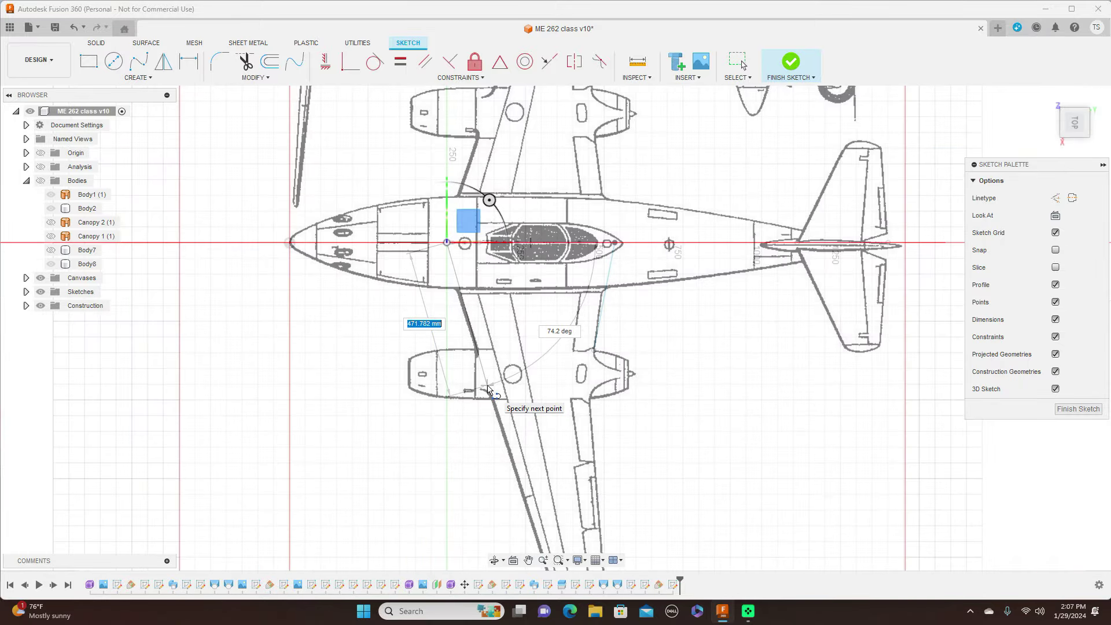
scroll(488, 389, "down", 1)
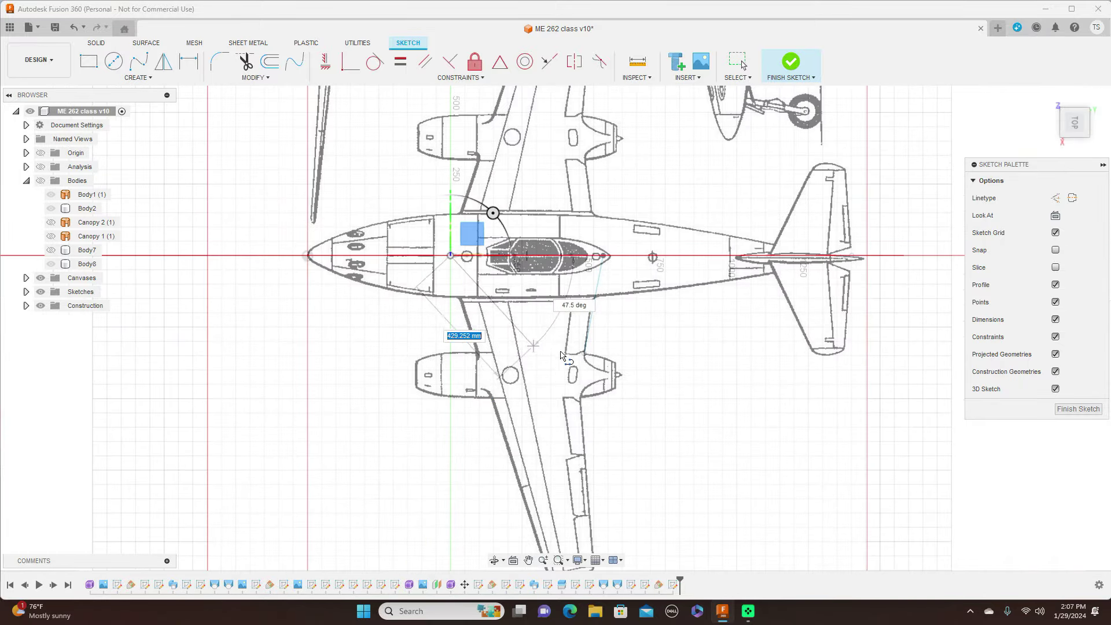
left_click(479, 351)
right_click(478, 351)
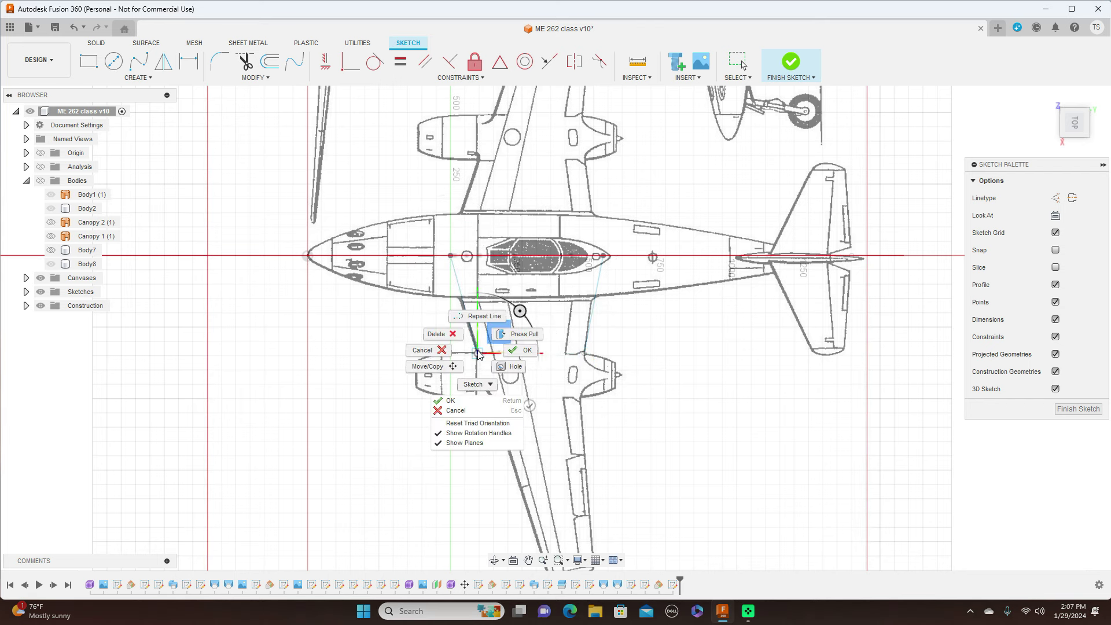
left_click(511, 352)
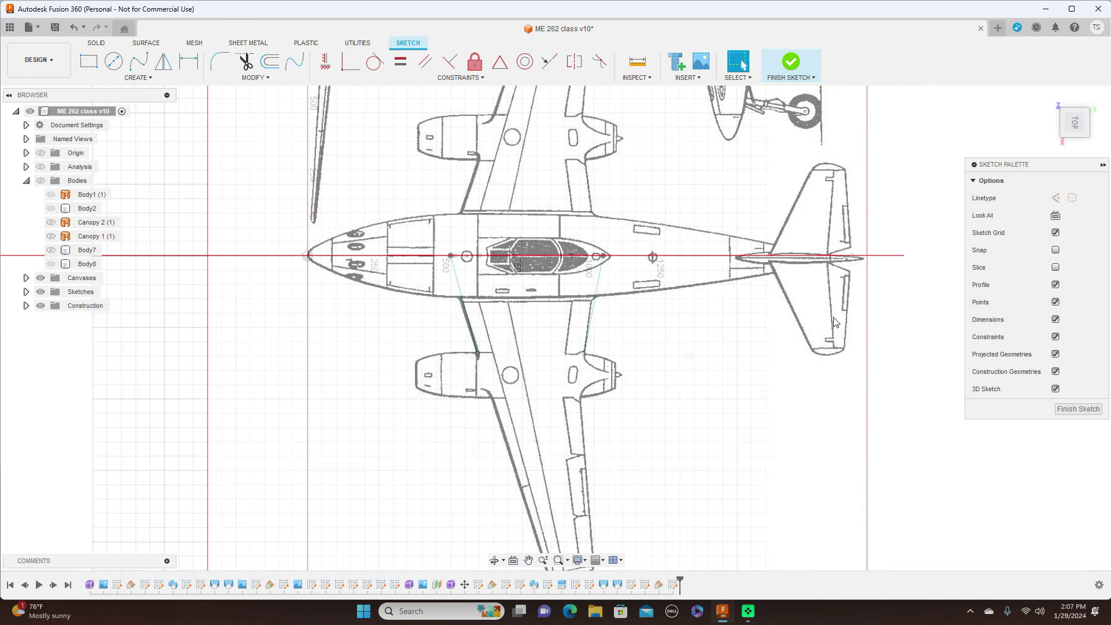
Delete the trailing-edge line running from the root line's rear endpoint to the nacelle.
scroll(818, 266, "down", 3)
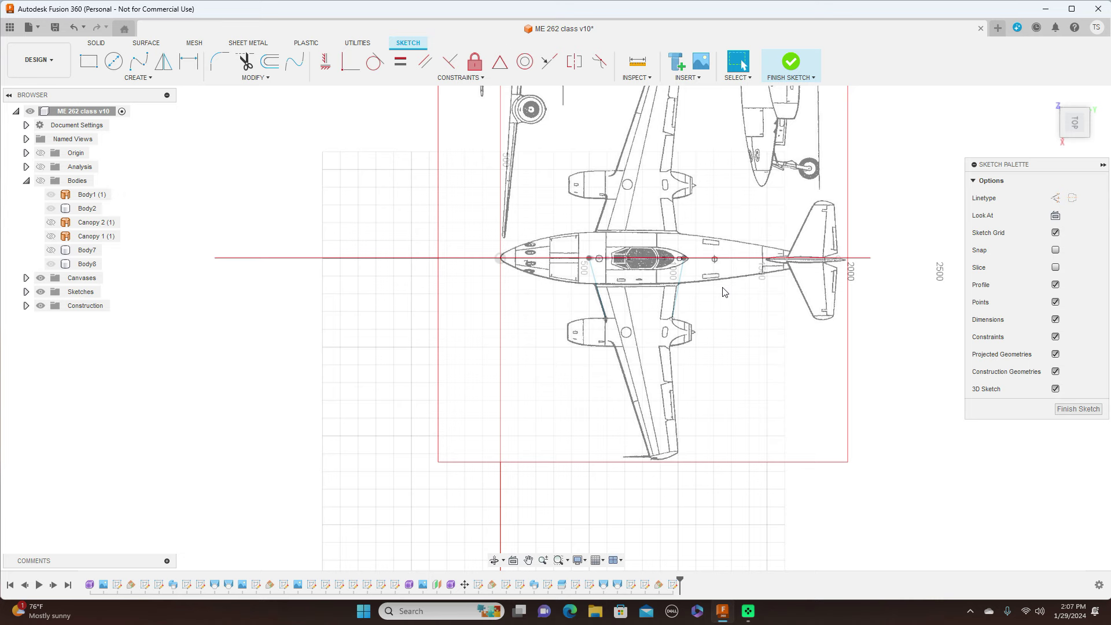
scroll(723, 292, "up", 5)
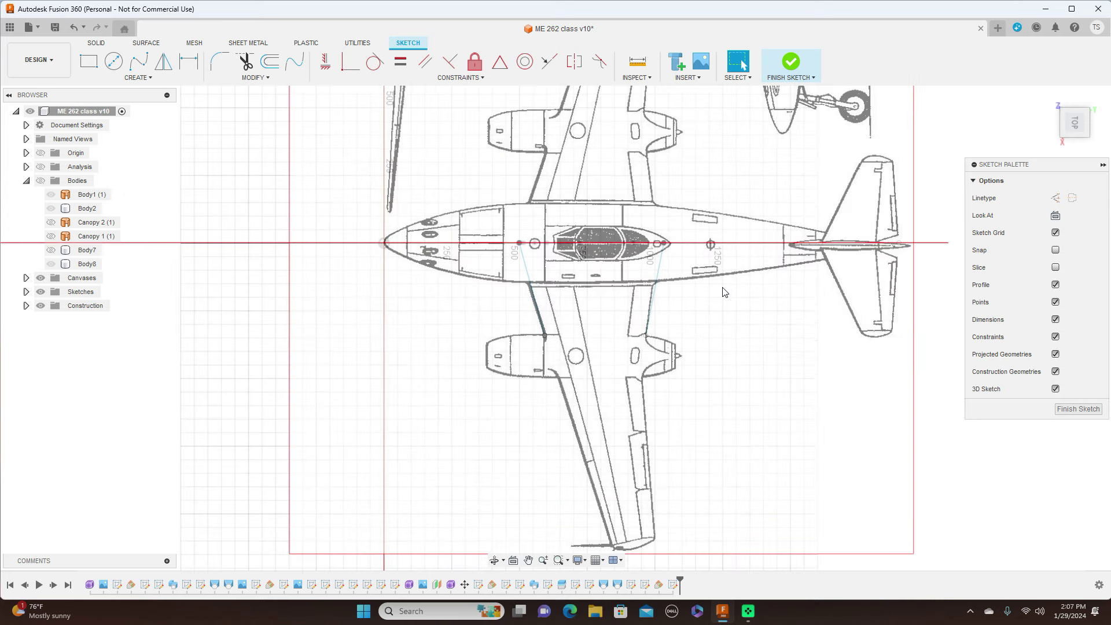
scroll(723, 292, "down", 1)
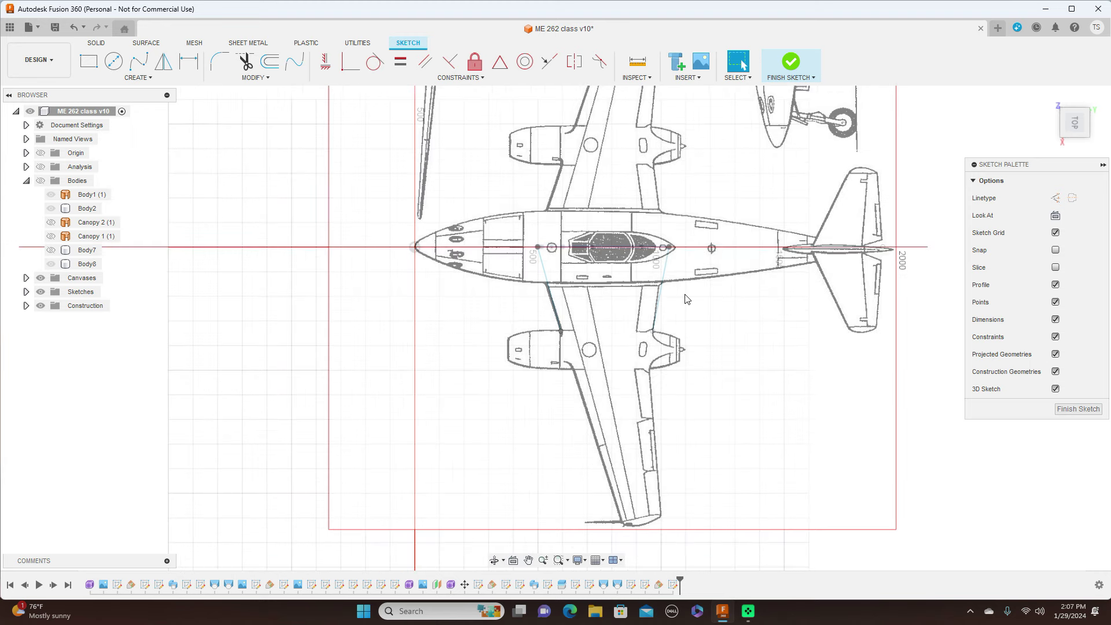
left_click(664, 283)
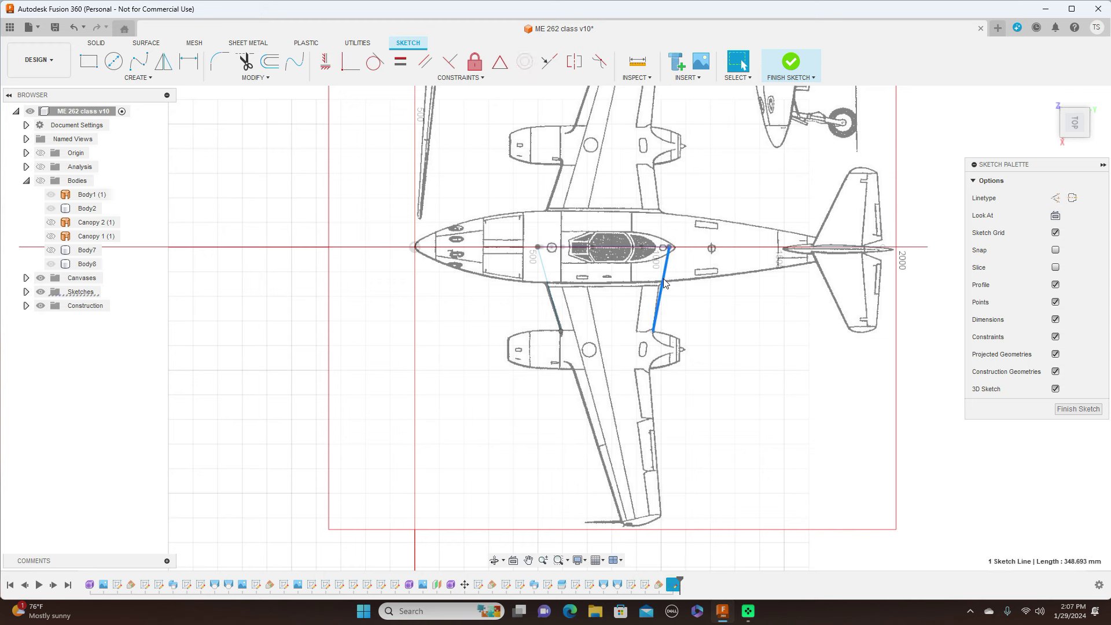
right_click(664, 282)
left_click(623, 263)
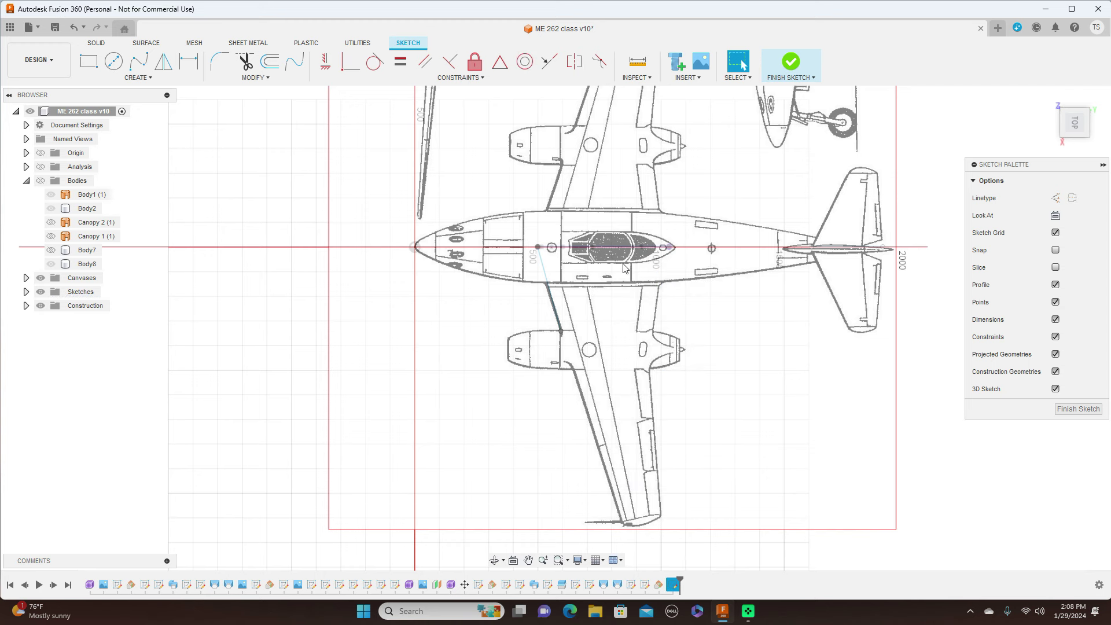
Draw the trailing edge as two connected lines, about 497 mm from the rear root endpoint past the nacelle and about 596 mm to the wingtip.
key("m")
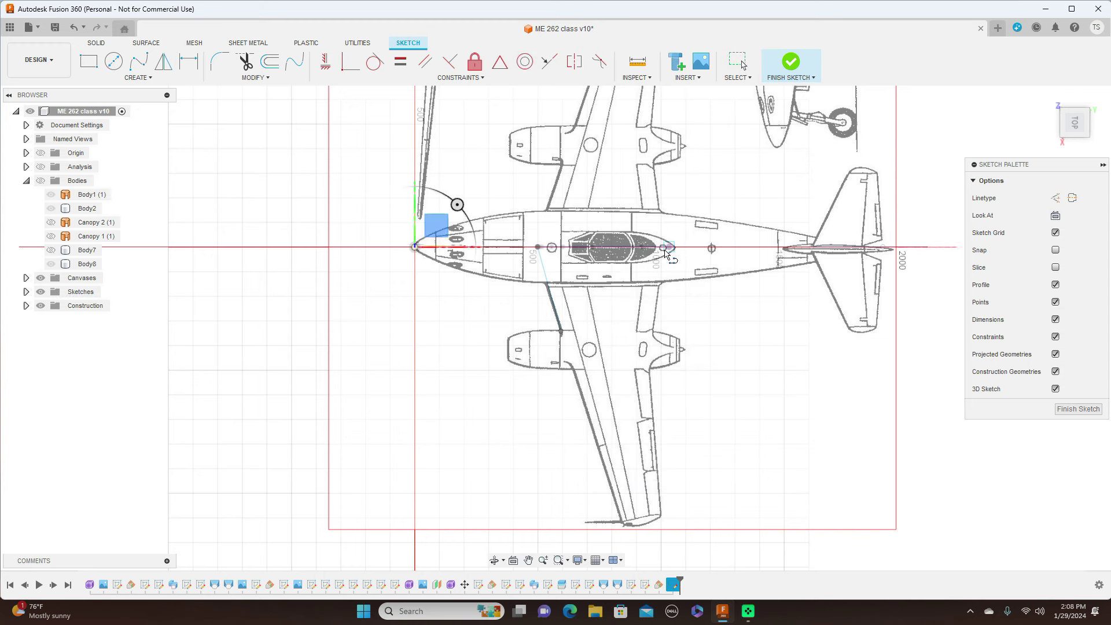
left_click(670, 248)
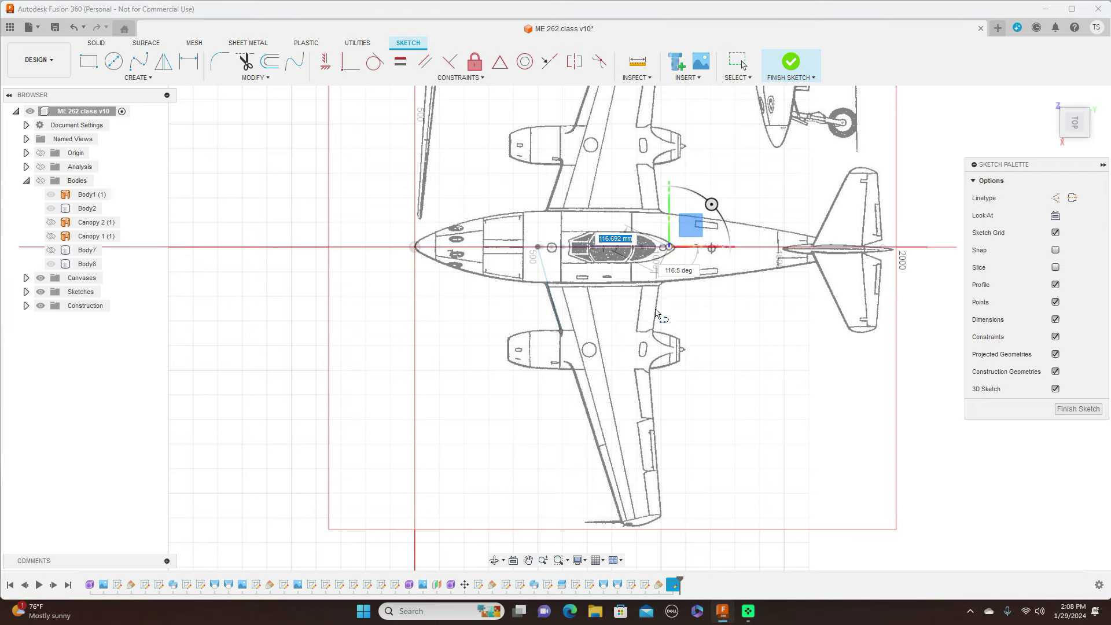
left_click(649, 369)
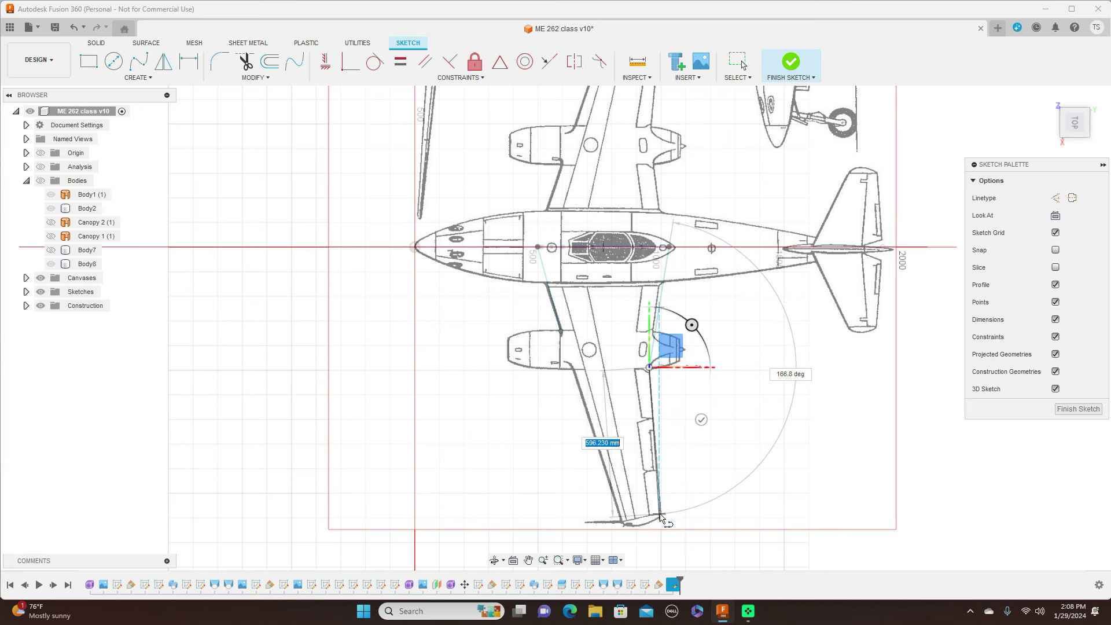
left_click(660, 515)
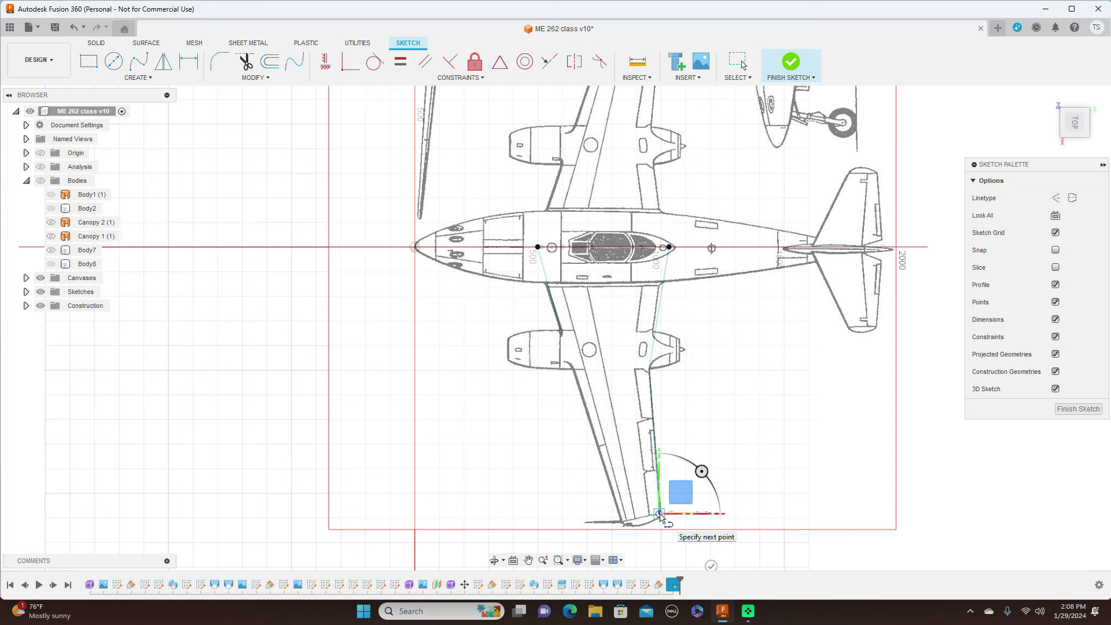
right_click(660, 514)
left_click(689, 512)
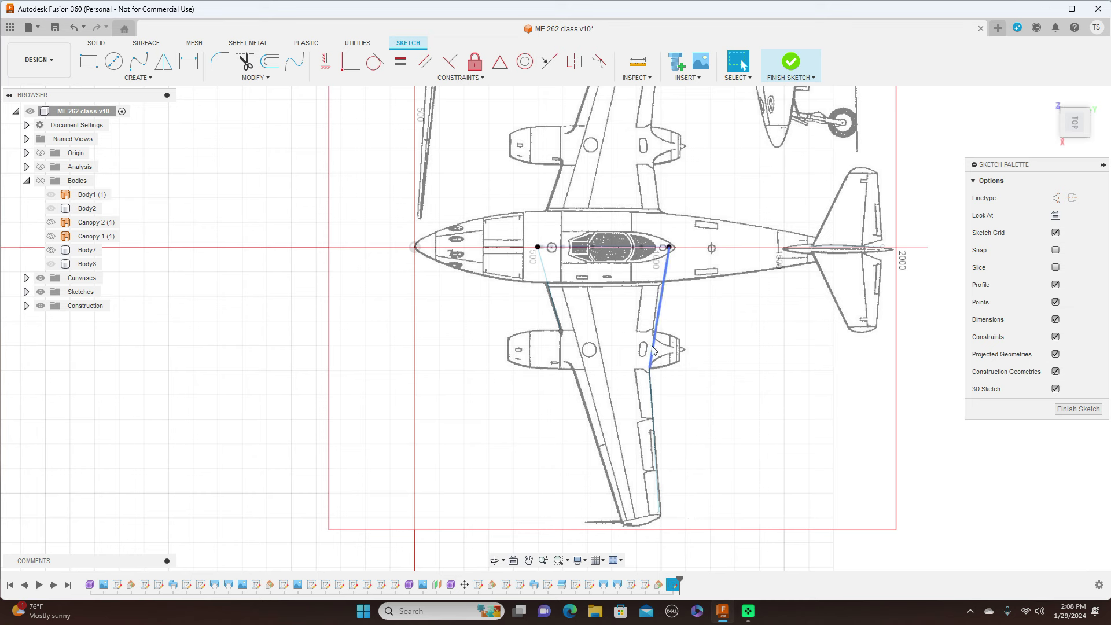
Stretch the leading-edge line's outer endpoint from the nacelle to the front corner of the wingtip, and finish the sketch.
mouse_move(561, 334)
left_mouse_down()
mouse_move(619, 517)
mouse_move(664, 518)
mouse_move(648, 508)
mouse_move(621, 517)
left_mouse_up()
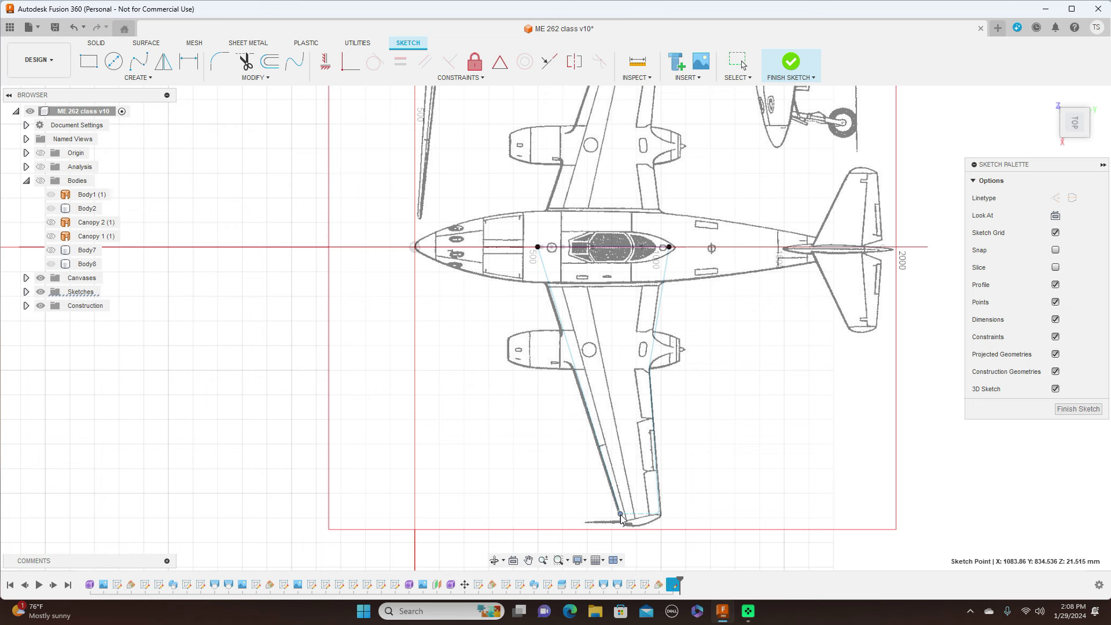
left_click_drag(621, 515, 621, 514)
right_click(621, 515)
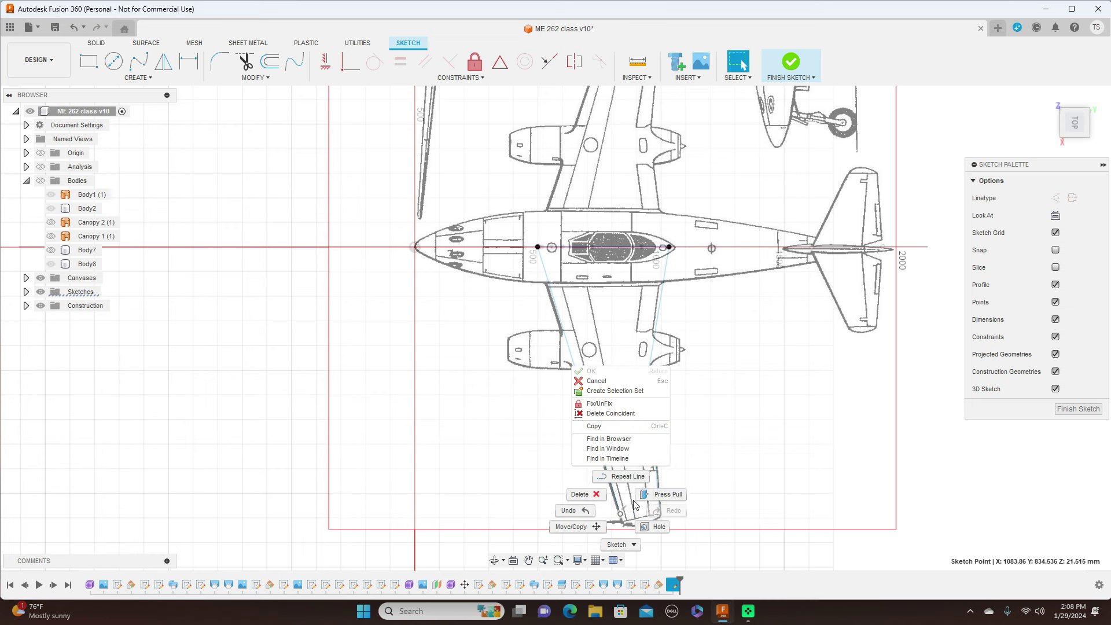
left_click(812, 442)
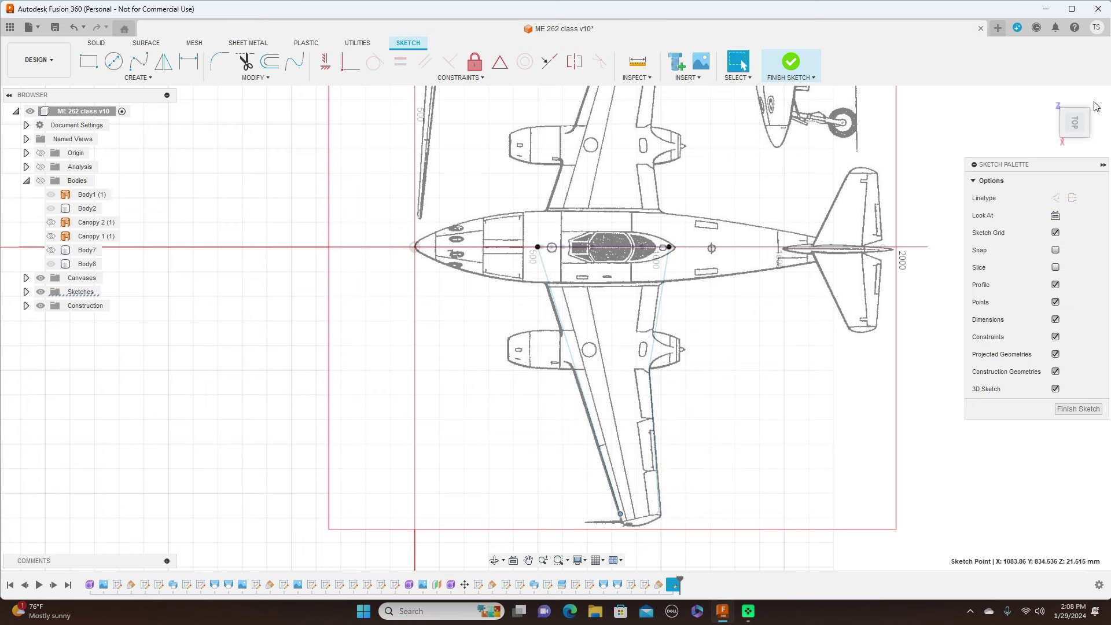
left_click(805, 82)
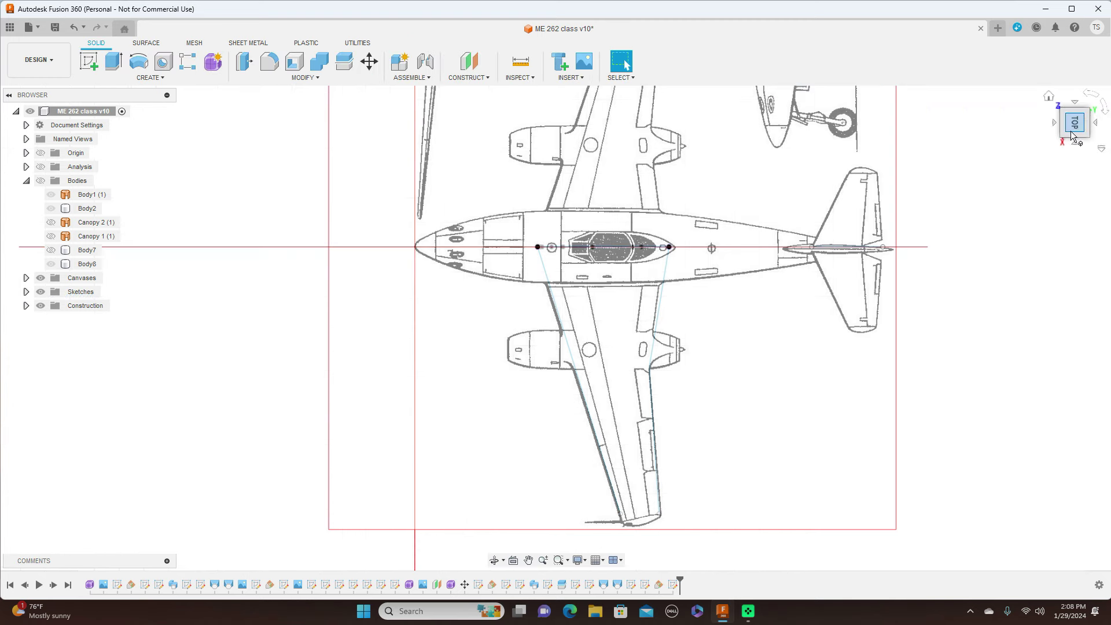
Set up a Path + Guide Rail sweep with Full Extents, using both halves of the wing root airfoil as the profile.
left_click_drag(1079, 139, 1080, 76)
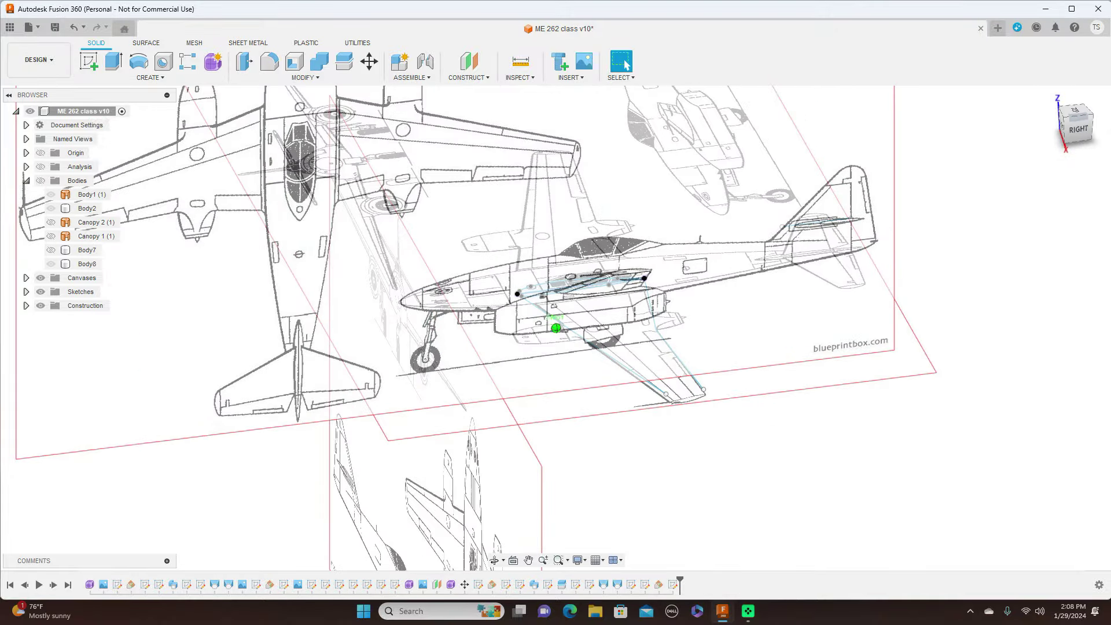
left_click(172, 79)
left_click(128, 166)
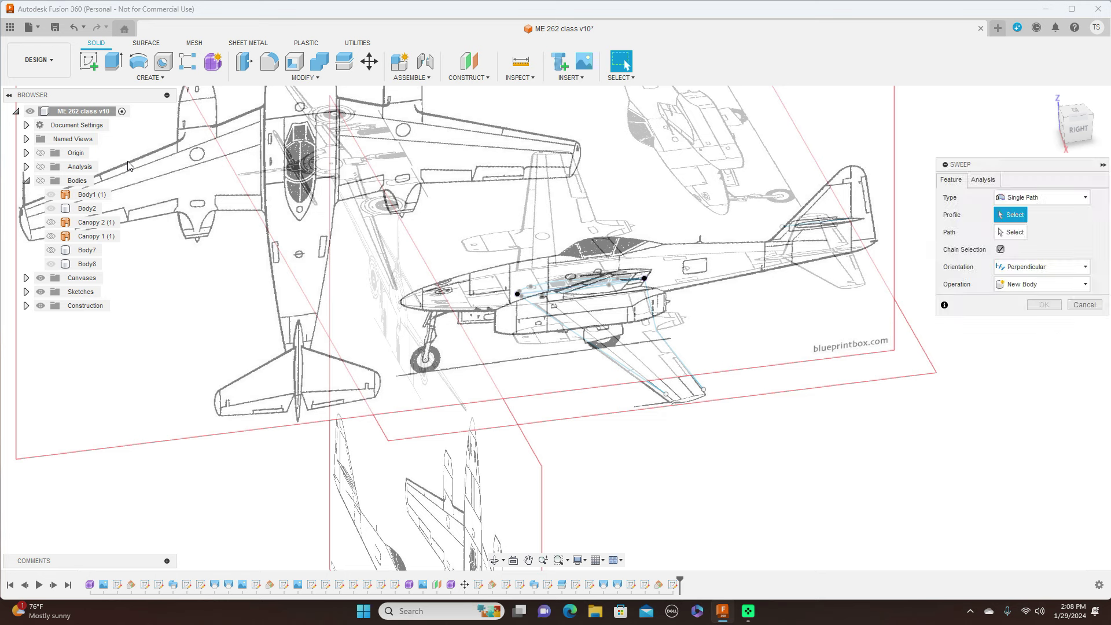
scroll(599, 196, "up", 2)
left_click(1075, 198)
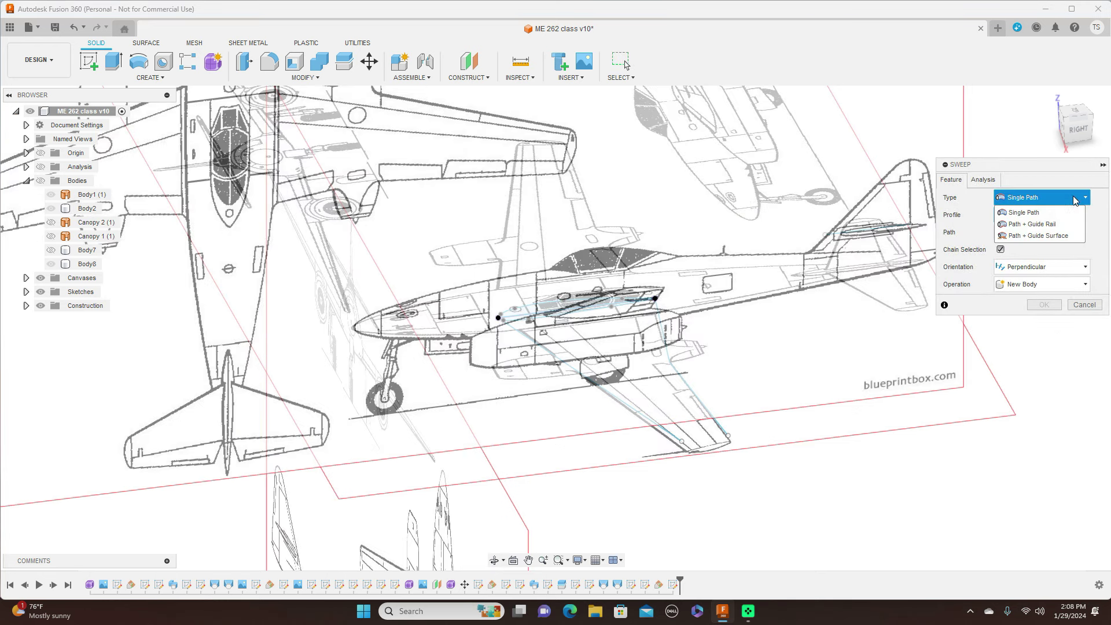
left_click(1068, 224)
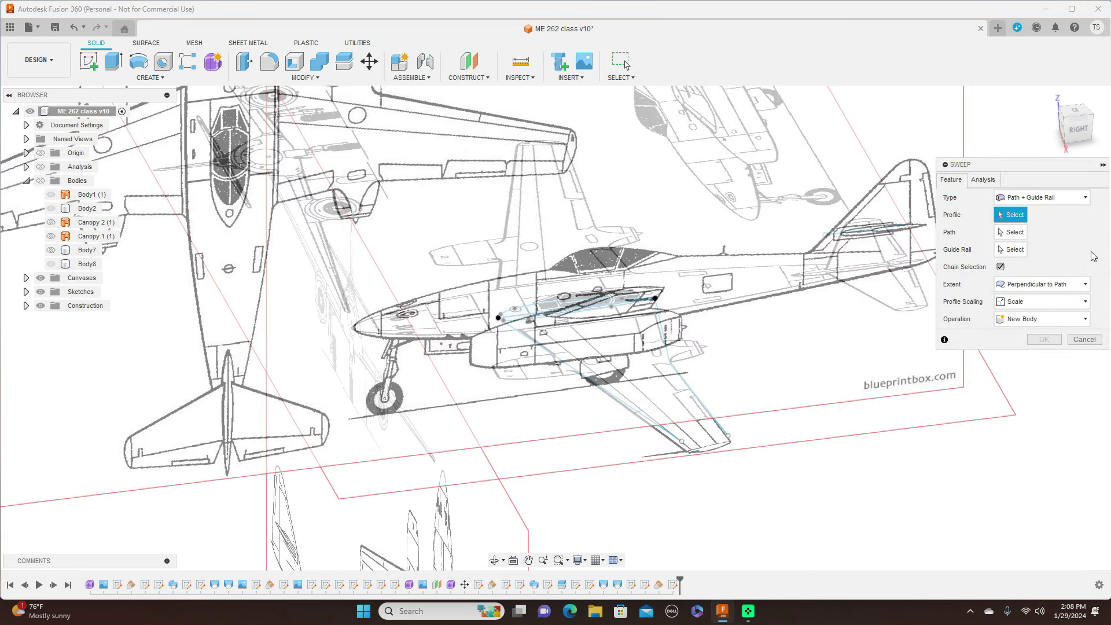
left_click(1086, 284)
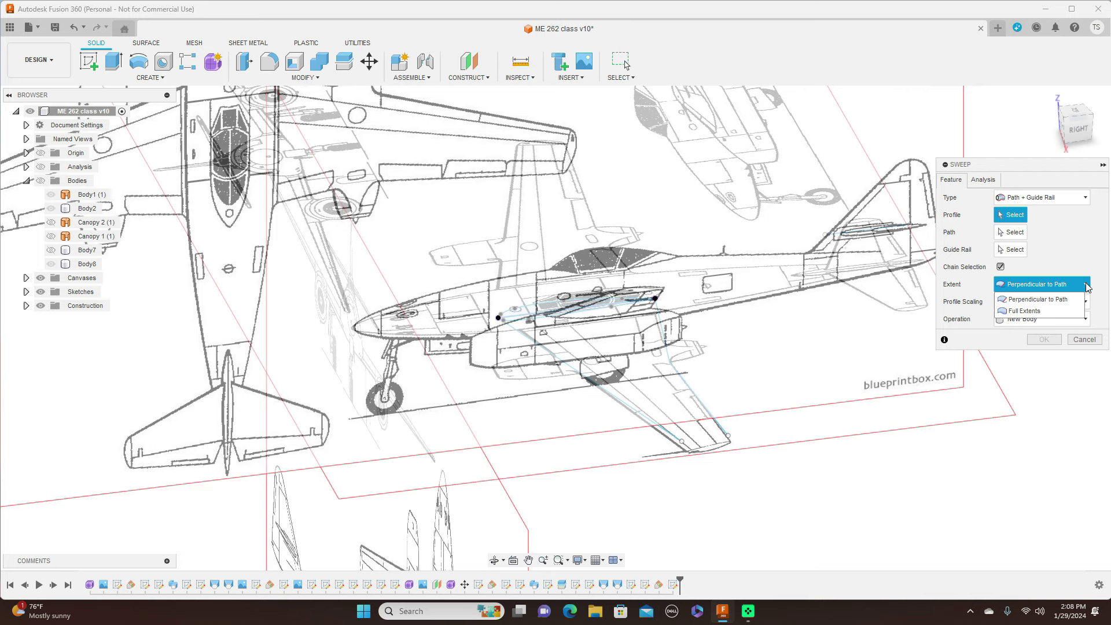
left_click(1062, 315)
scroll(907, 303, "up", 3)
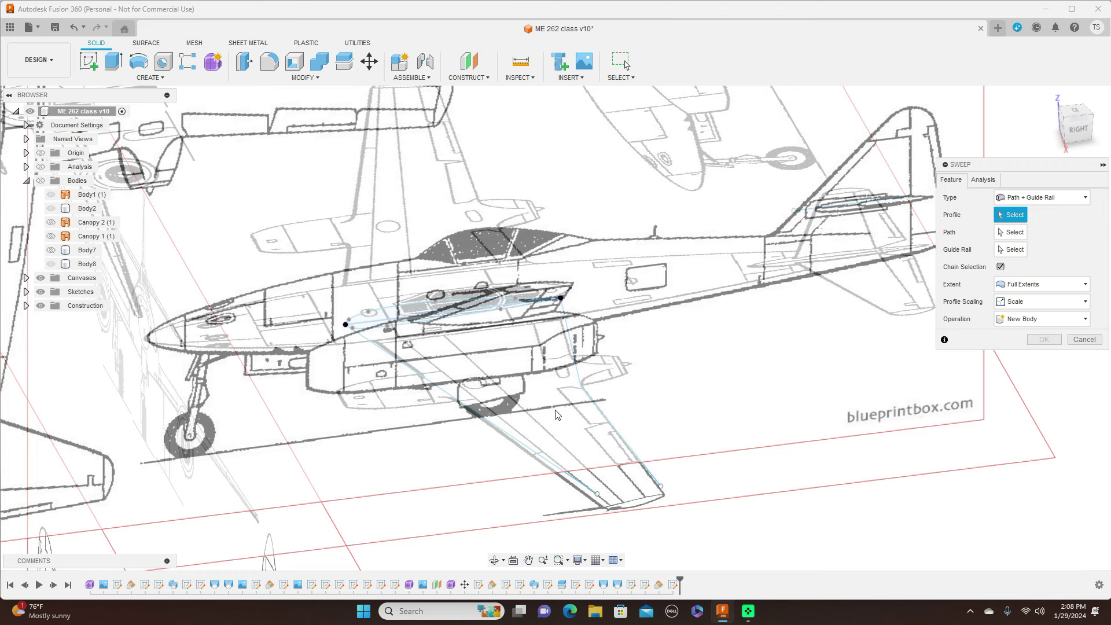
left_click(419, 308)
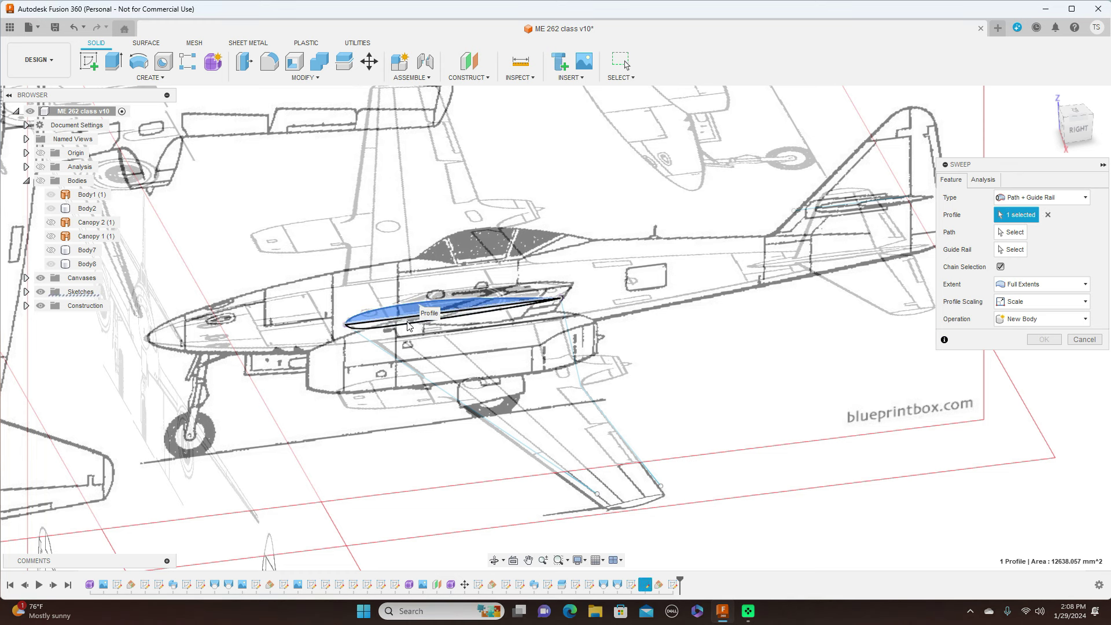
left_click(439, 336)
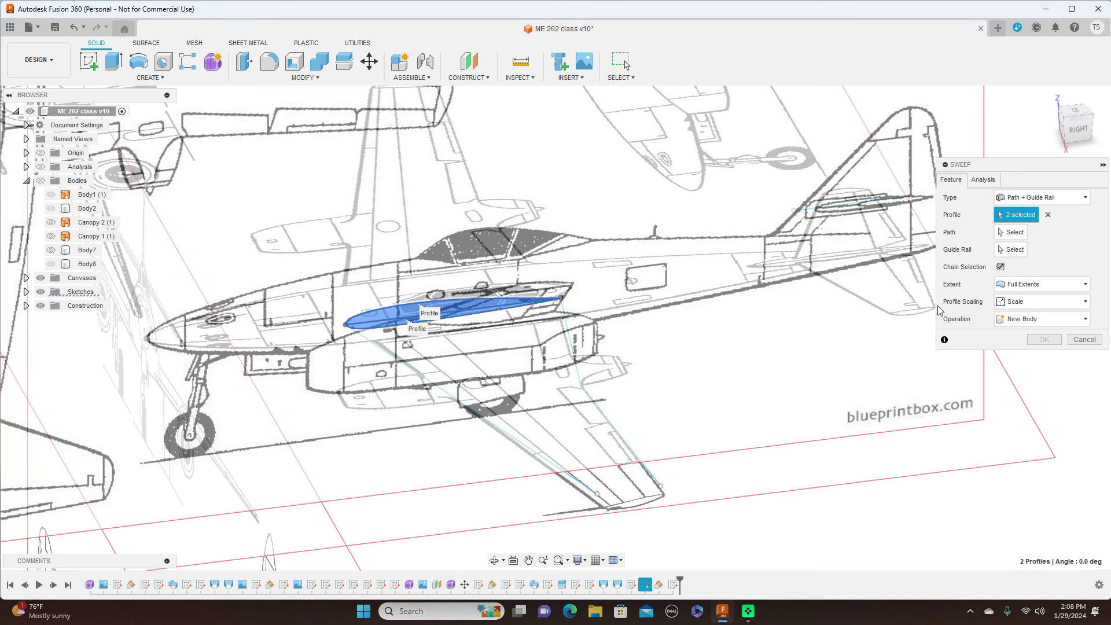
Try the two-segment trailing edge as the sweep path with the leading edge as guide rail, and clear both selections.
left_click(1013, 233)
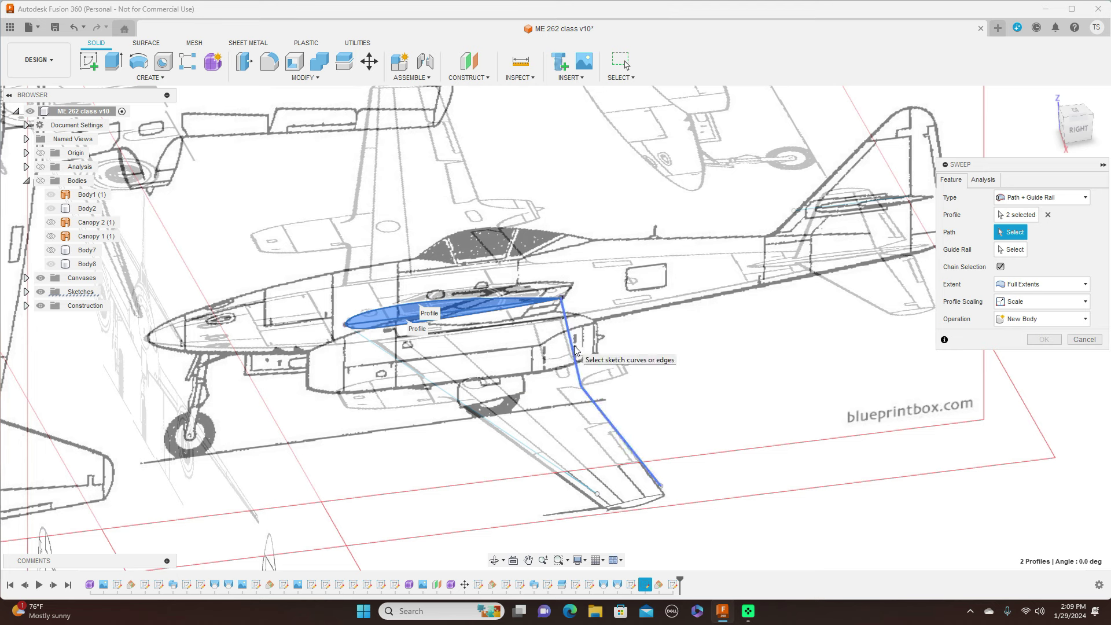
left_click(575, 349)
left_click(1001, 253)
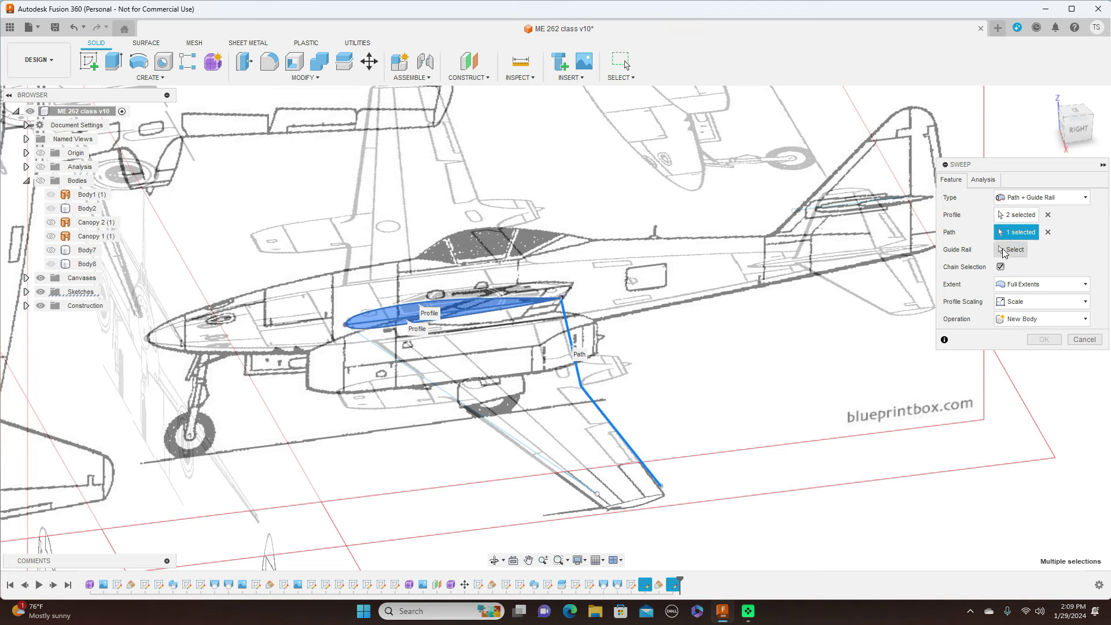
left_click(409, 369)
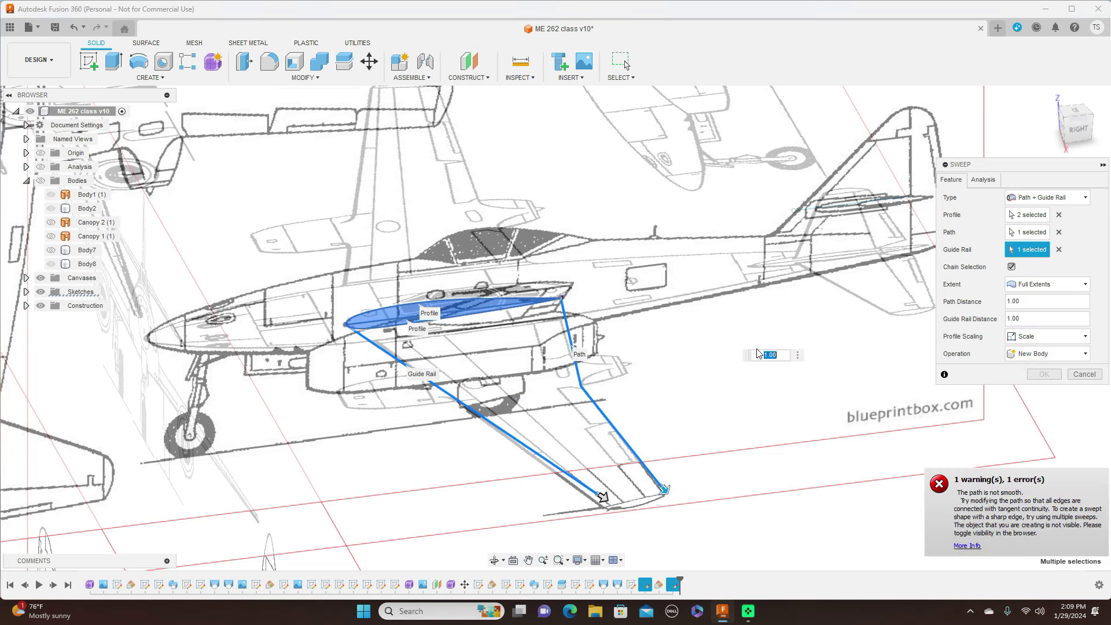
left_click(1060, 232)
left_click(1059, 250)
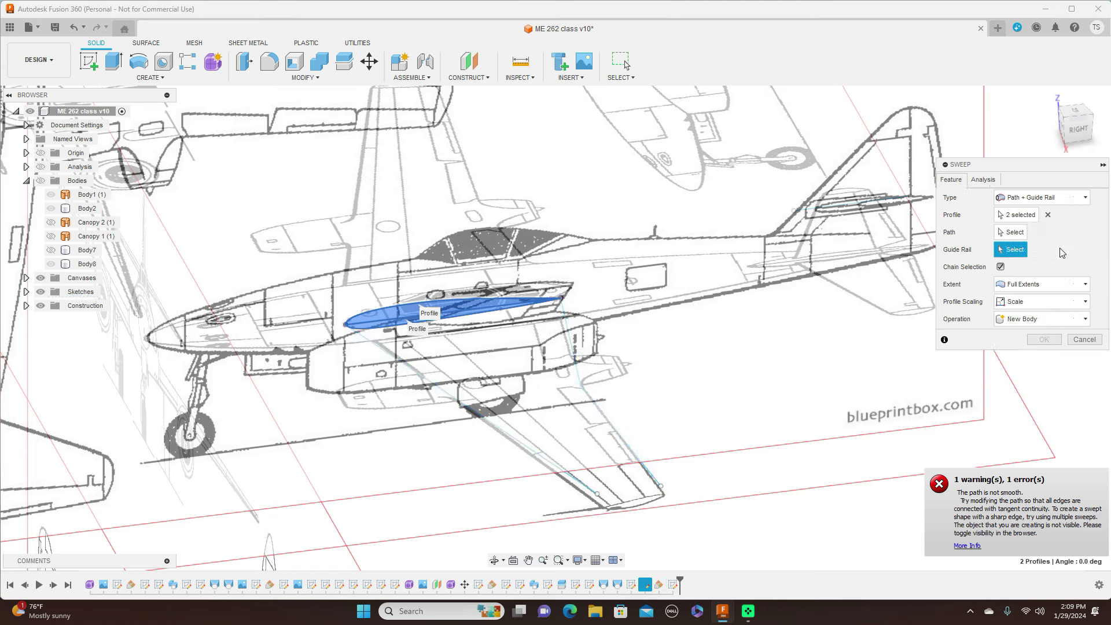
Sweep the airfoil along the leading-edge line as path with the trailing edge as guide rail, as a new body.
left_click(1012, 234)
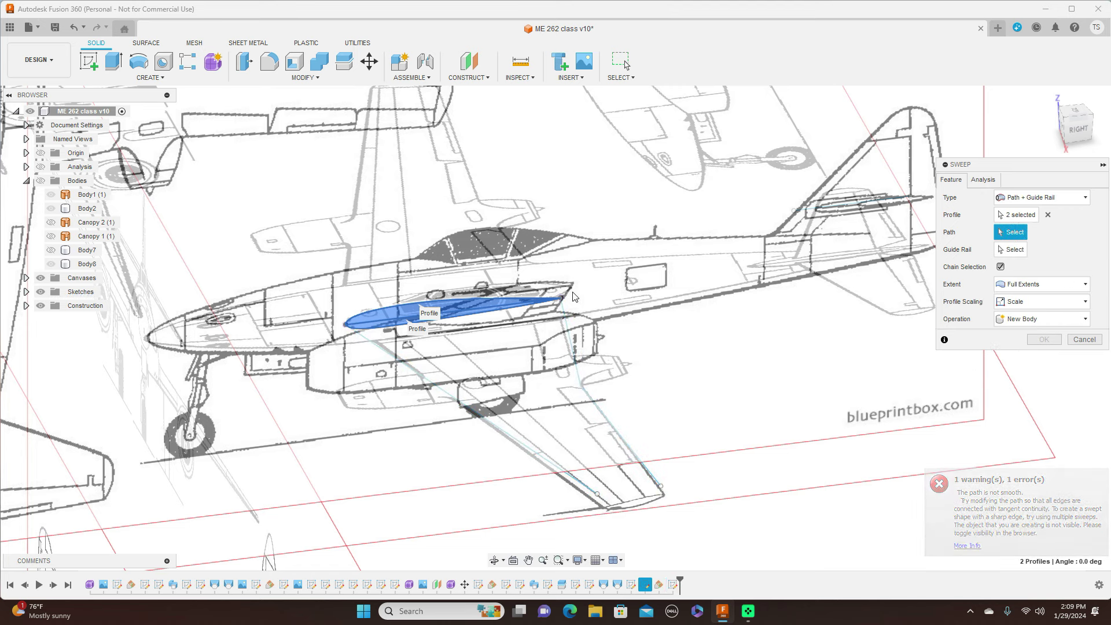
left_click(436, 390)
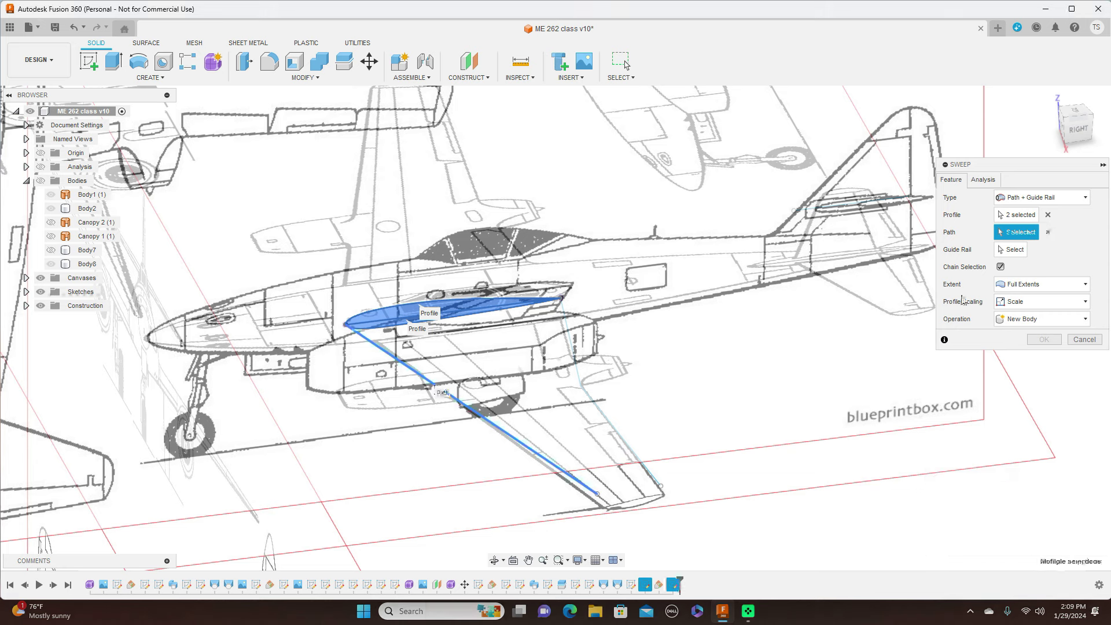
left_click(574, 340)
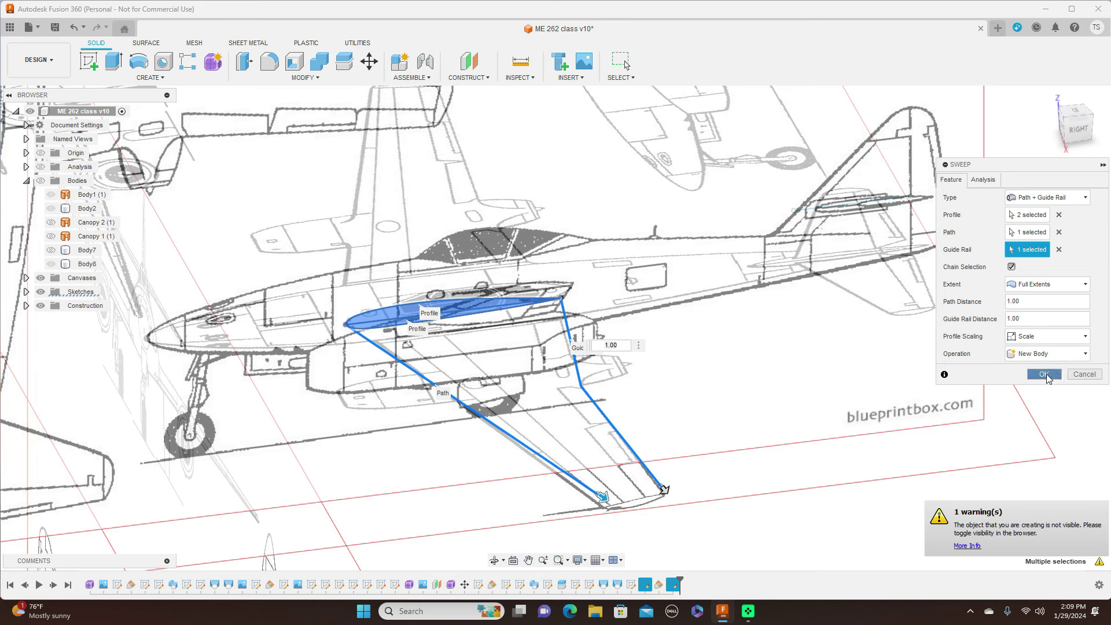
left_click(1045, 374)
Show the bodies and hide the reference canvases to inspect the wing against the fuselage and tail.
left_click(41, 181)
left_click(751, 272)
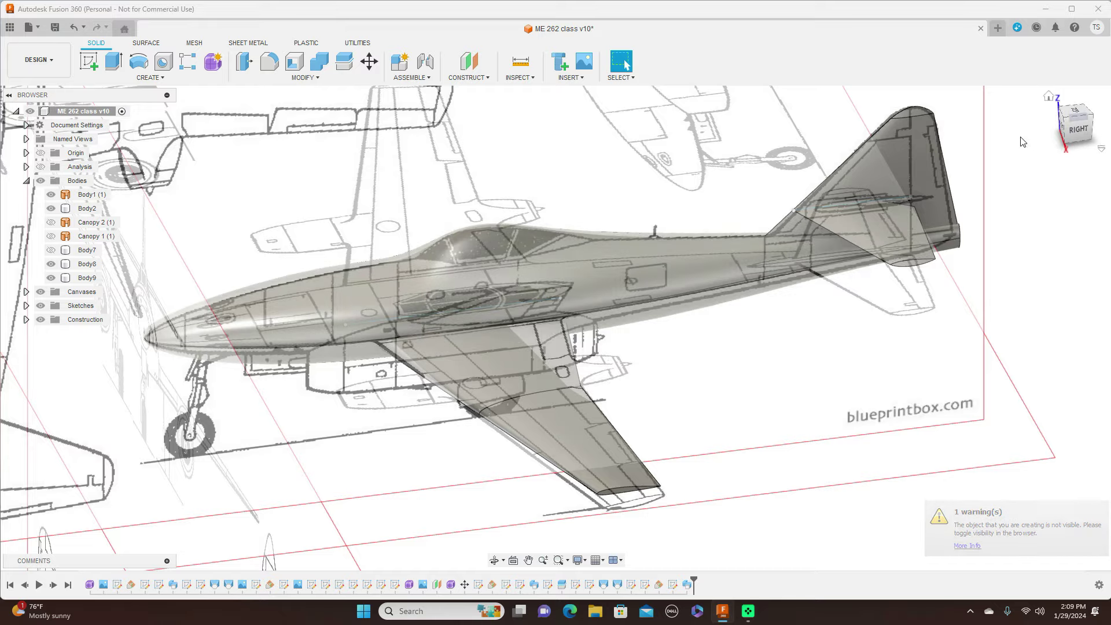
mouse_move(1072, 129)
left_mouse_down()
mouse_move(1062, 144)
mouse_move(1074, 163)
mouse_move(1074, 121)
mouse_move(1075, 162)
mouse_move(1073, 152)
left_mouse_up()
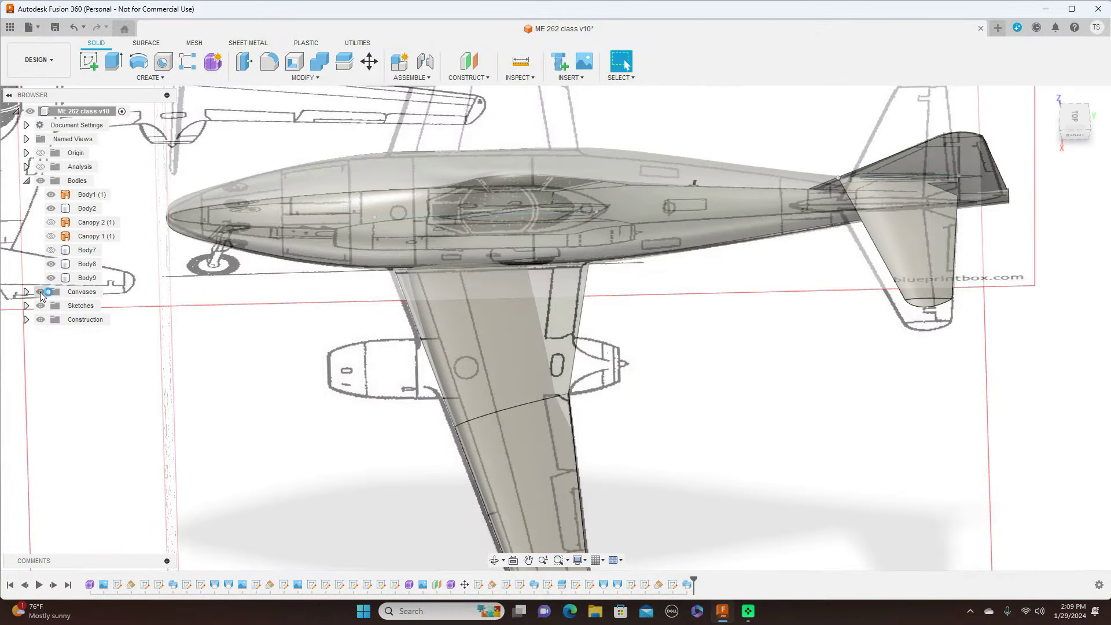
left_click(40, 292)
scroll(752, 388, "down", 3)
scroll(831, 411, "down", 2)
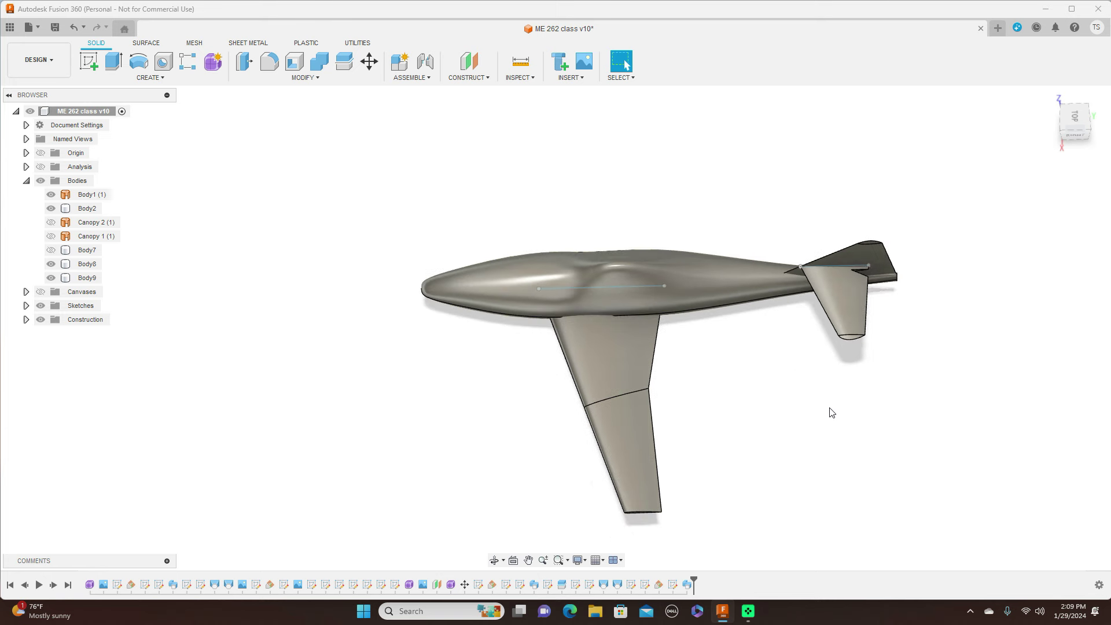
scroll(799, 335, "down", 2)
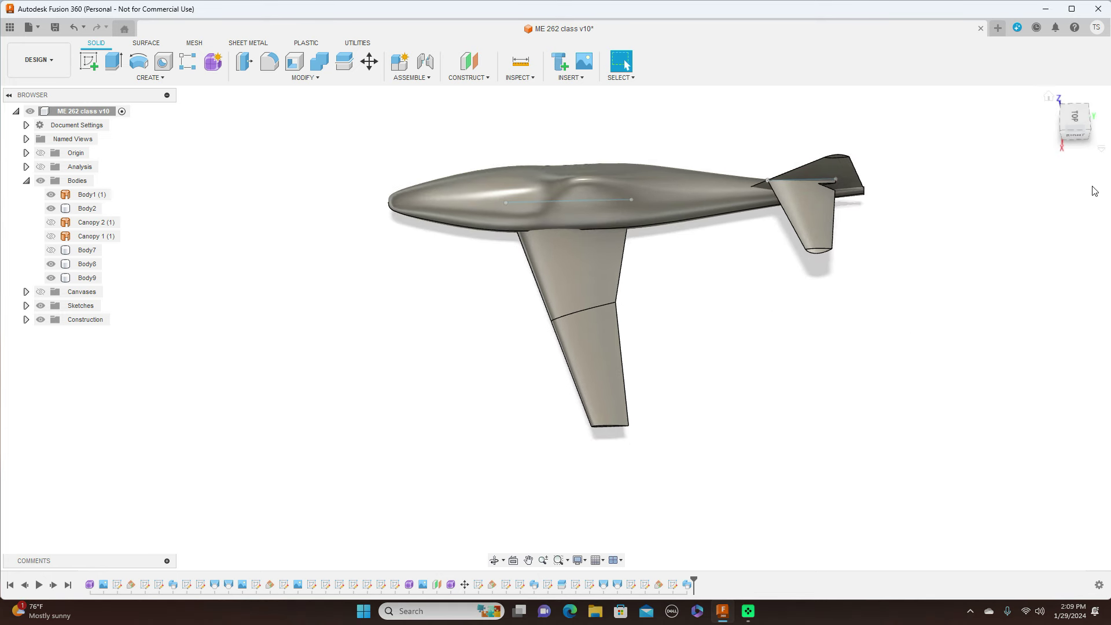
mouse_move(1077, 136)
left_mouse_down()
mouse_move(1102, 114)
mouse_move(1108, 87)
mouse_move(1082, 117)
mouse_move(1104, 114)
mouse_move(1088, 93)
mouse_move(1066, 113)
mouse_move(1064, 132)
mouse_move(1094, 104)
mouse_move(1068, 136)
mouse_move(1075, 113)
left_mouse_up()
Rename the horizontal tail surface, Body8, as "Horizontal stab".
left_click(817, 230)
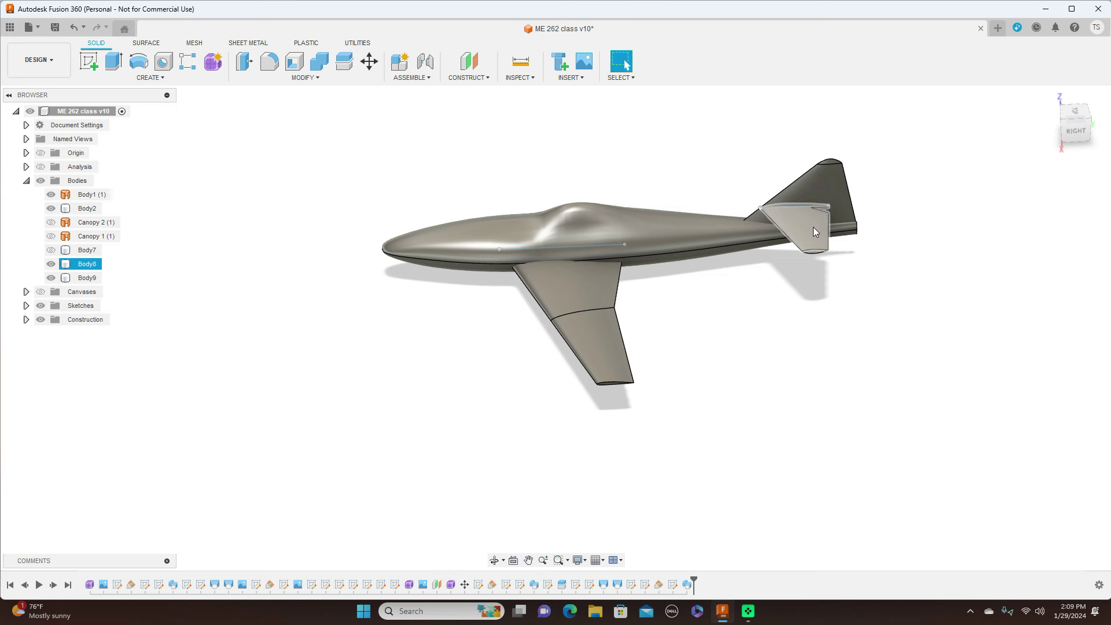
left_click(337, 428)
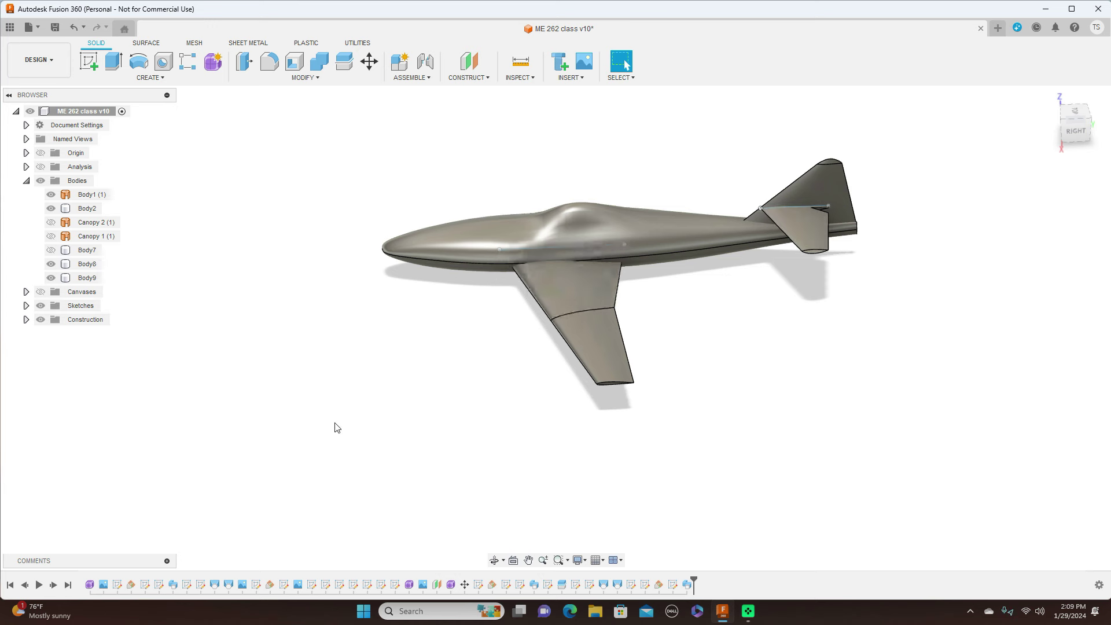
right_click(77, 267)
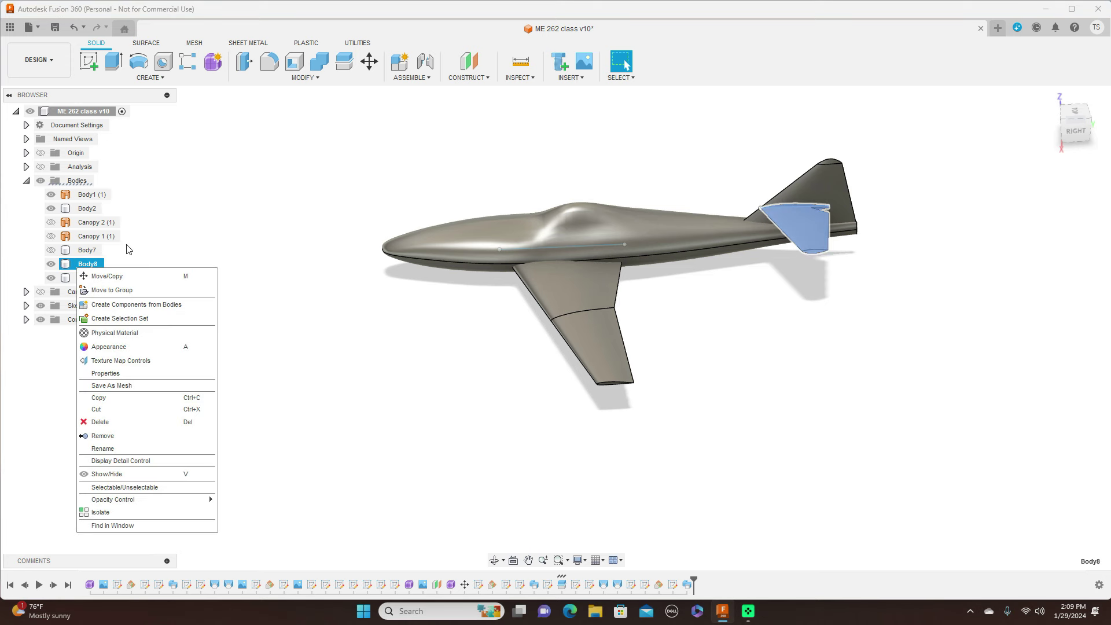
left_click(161, 233)
double_click(88, 264)
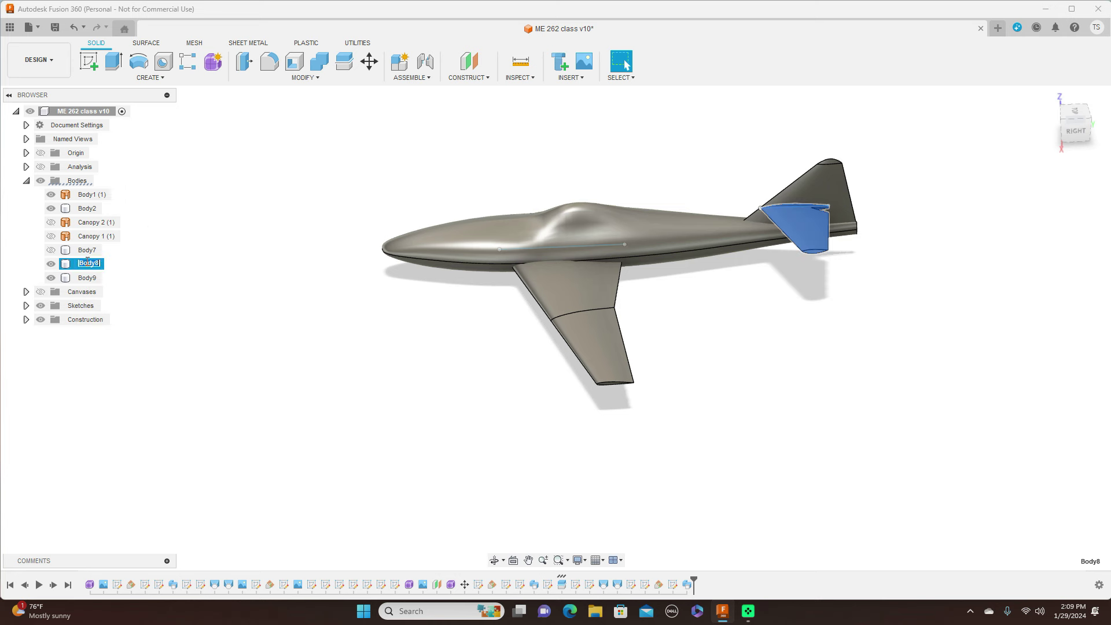
key("BackSpace")
key("Return")
left_click(828, 398)
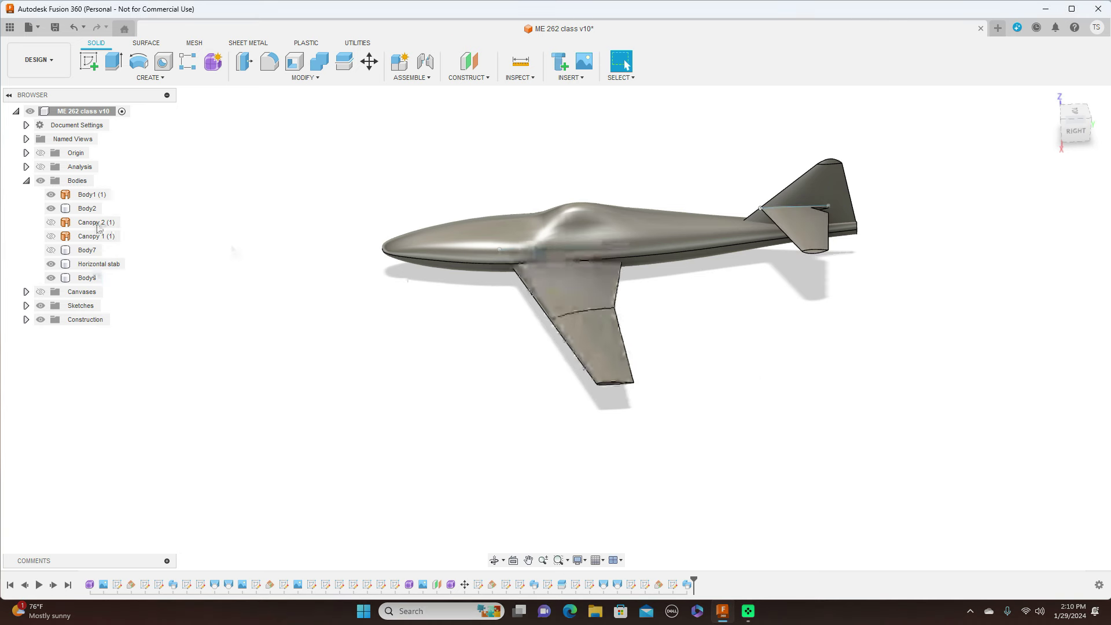
Move the Horizontal stab body 25 mm rearward along Y on the vertical fin.
right_click(117, 267)
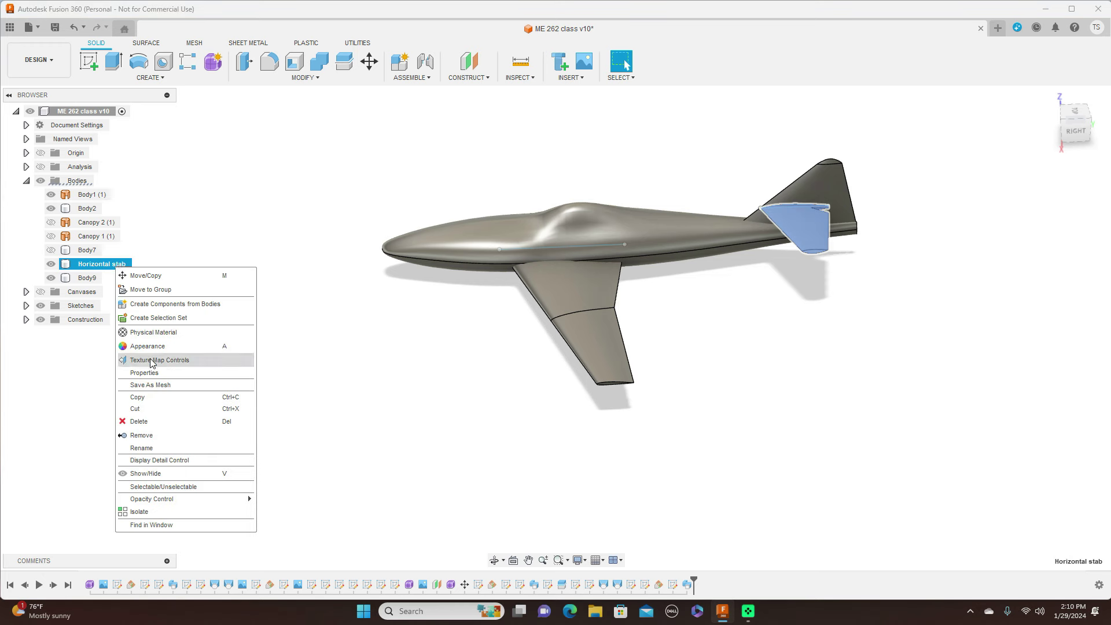
left_click(162, 276)
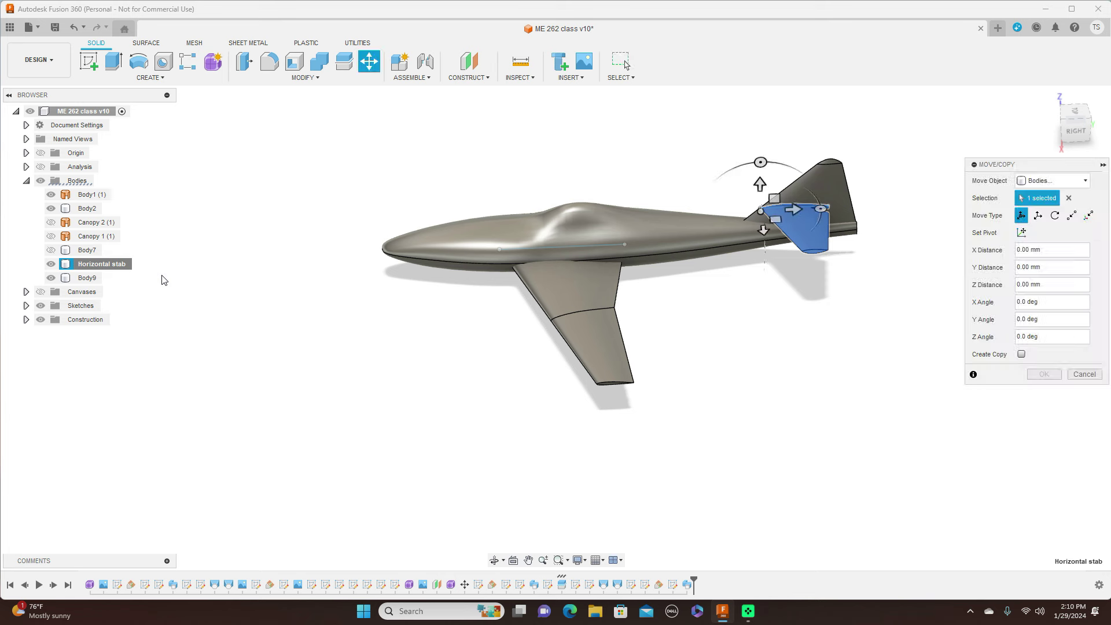
left_click(1074, 131)
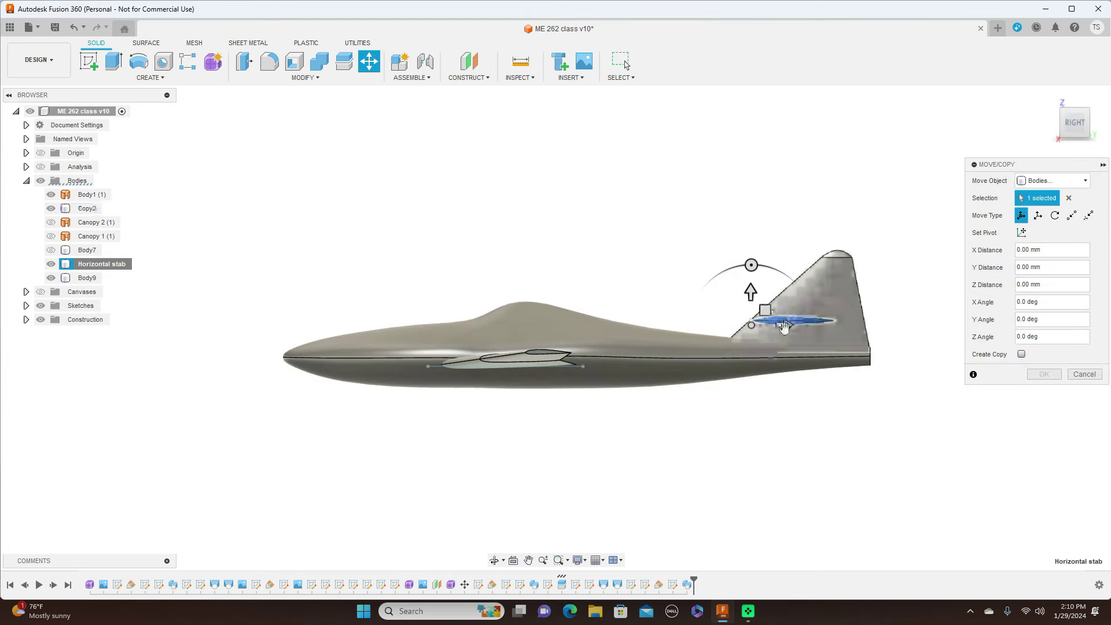
left_click_drag(784, 327, 793, 327)
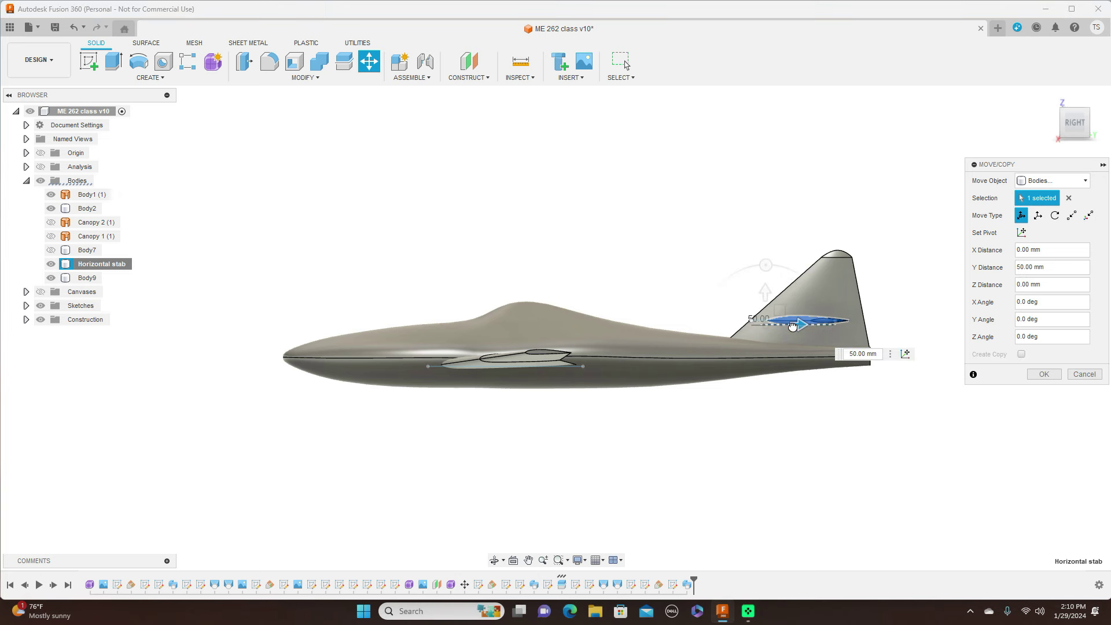
scroll(945, 416, "up", 1)
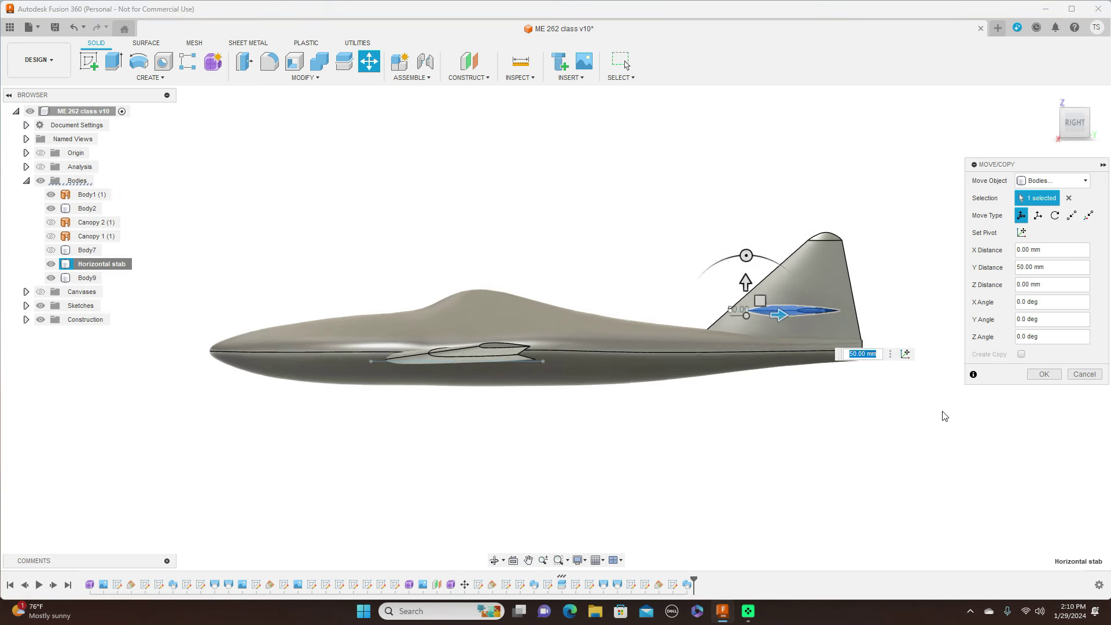
scroll(944, 416, "up", 4)
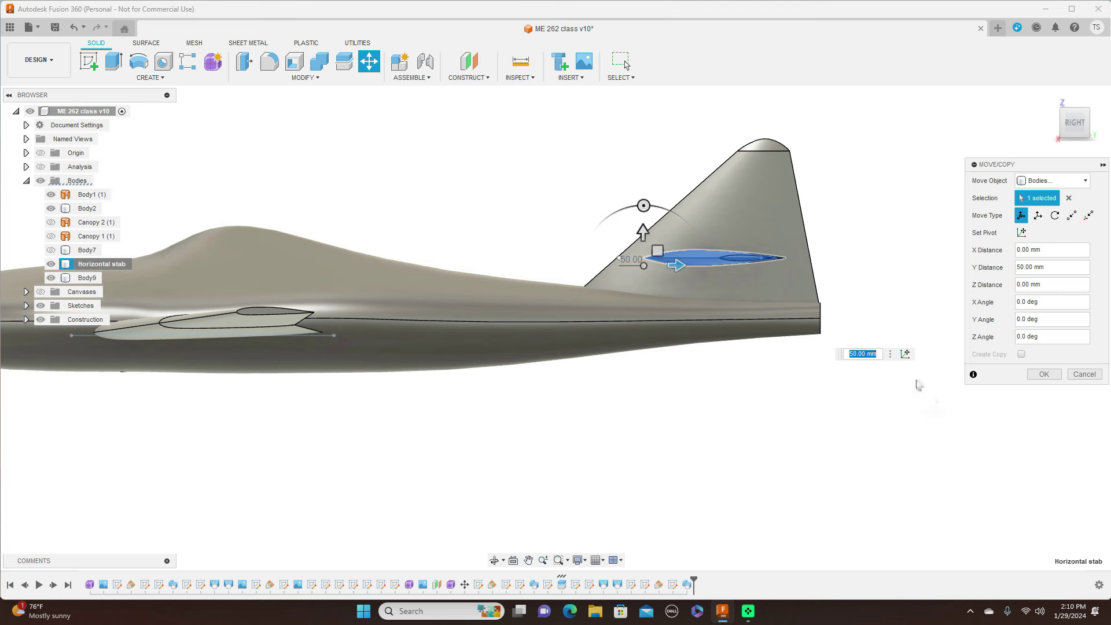
left_click_drag(676, 265, 667, 266)
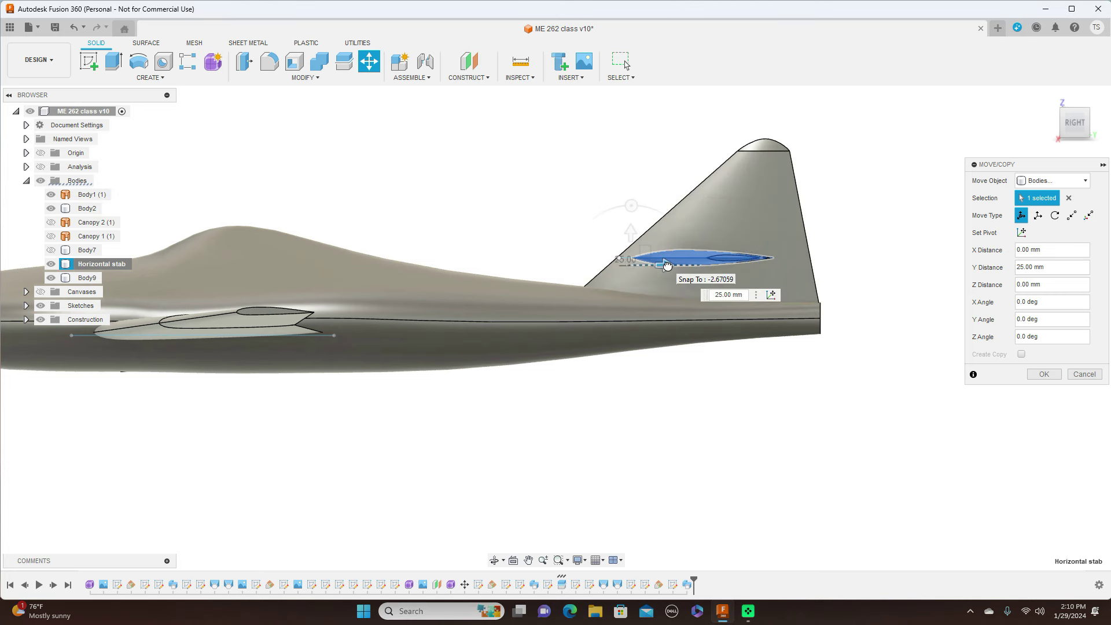
left_click(1057, 372)
Hide all sketches so that only the aircraft bodies are displayed.
scroll(986, 368, "down", 3)
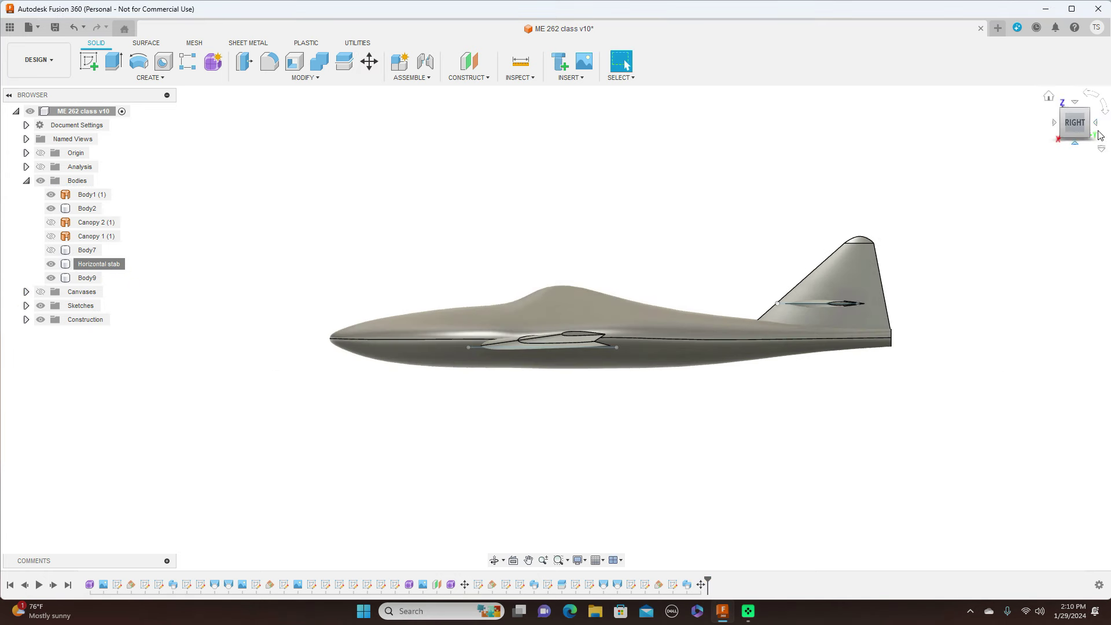
left_click(1070, 111)
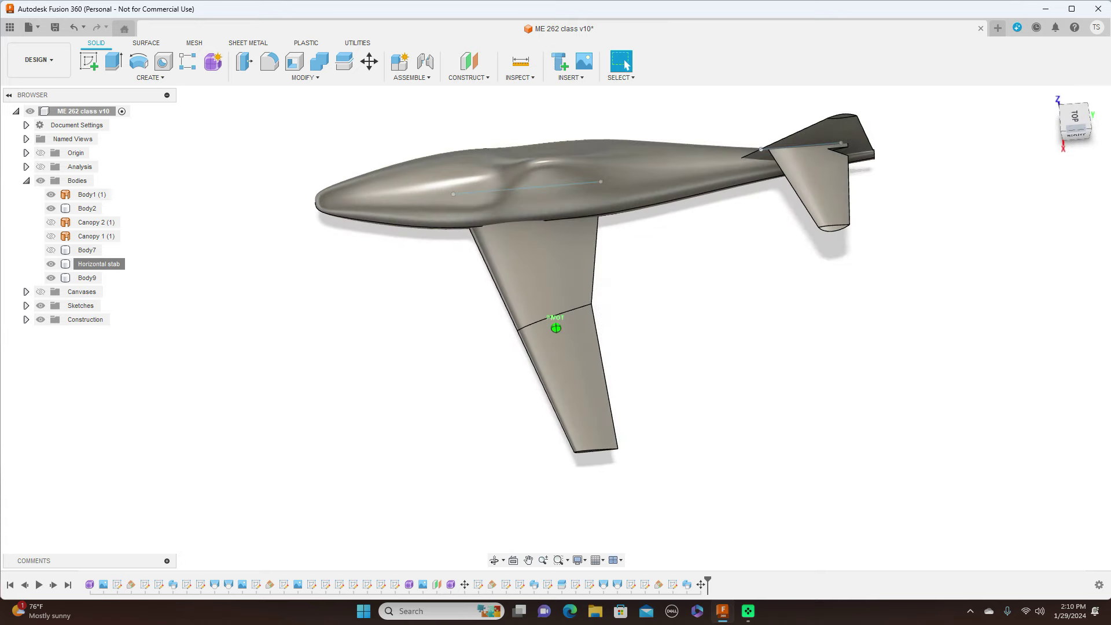
mouse_move(1072, 151)
left_mouse_down()
mouse_move(1086, 88)
mouse_move(1104, 139)
mouse_move(1065, 119)
mouse_move(1081, 109)
mouse_move(1100, 138)
mouse_move(1100, 123)
left_mouse_up()
mouse_move(619, 301)
middle_mouse_down("shift")
mouse_move(605, 298)
mouse_move(595, 260)
mouse_move(146, 270)
middle_mouse_up("shift")
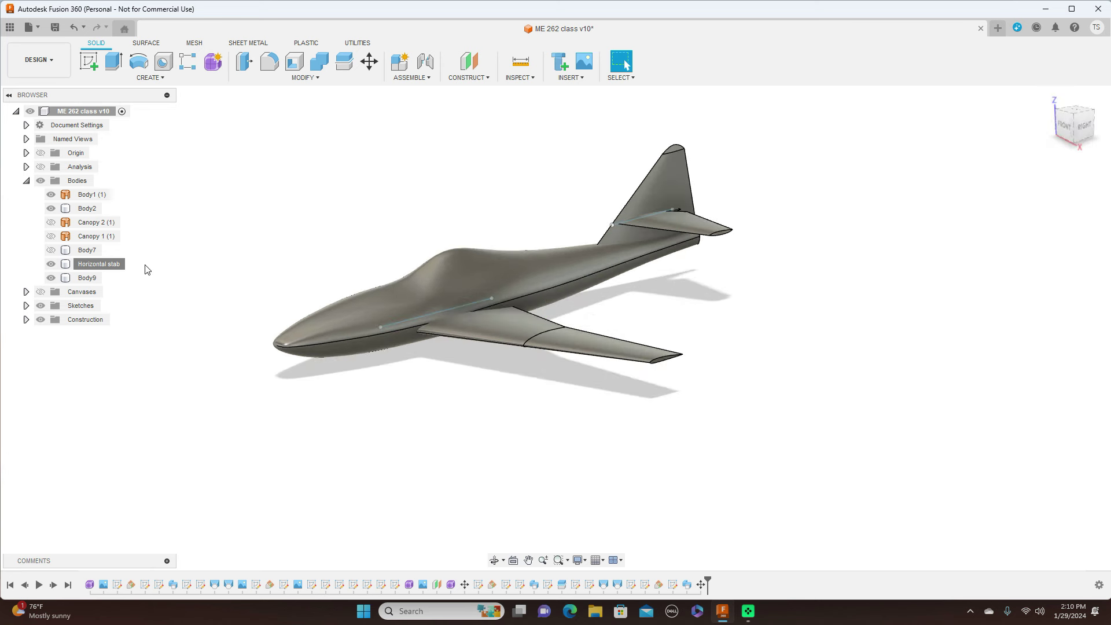
left_click(40, 306)
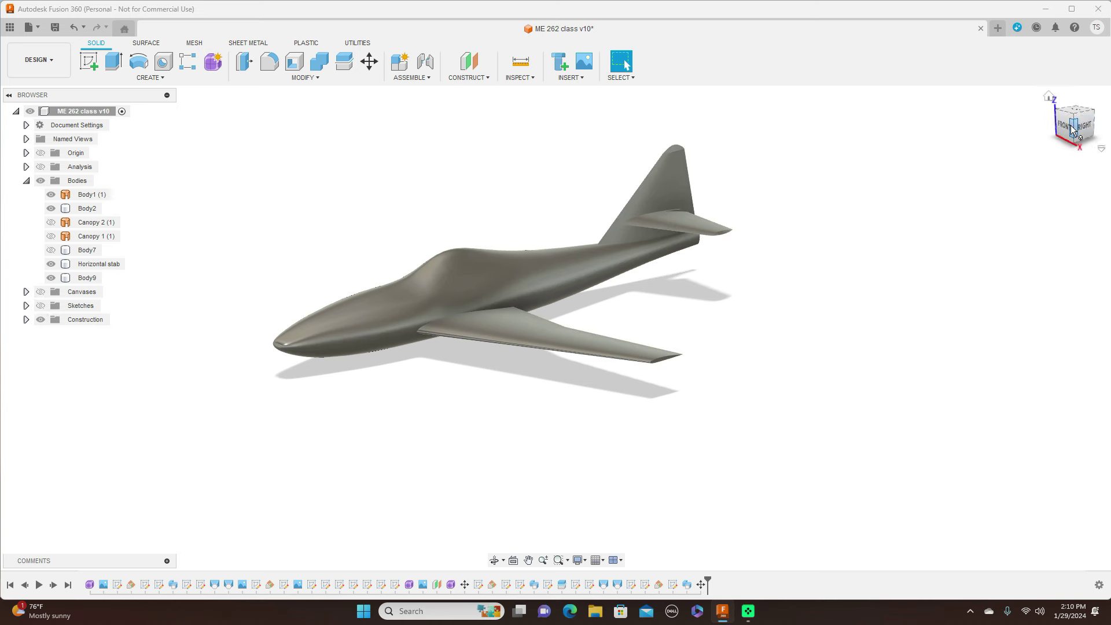
Show the reference canvases and compare the airframe with the blueprint in front and right side views.
mouse_move(1074, 133)
left_mouse_down()
mouse_move(1096, 126)
mouse_move(1094, 162)
mouse_move(1065, 156)
mouse_move(1047, 128)
mouse_move(1044, 155)
mouse_move(1002, 123)
mouse_move(1021, 159)
mouse_move(1043, 163)
mouse_move(1063, 162)
mouse_move(1084, 125)
mouse_move(1075, 134)
left_mouse_up()
left_click_drag(957, 299, 950, 299)
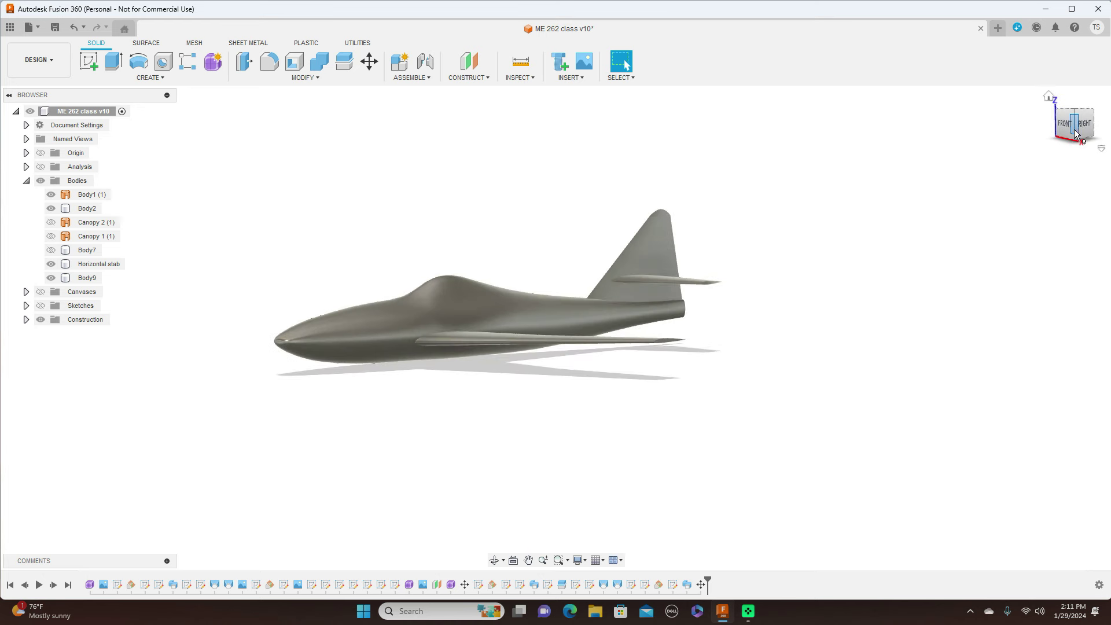
left_click(1090, 130)
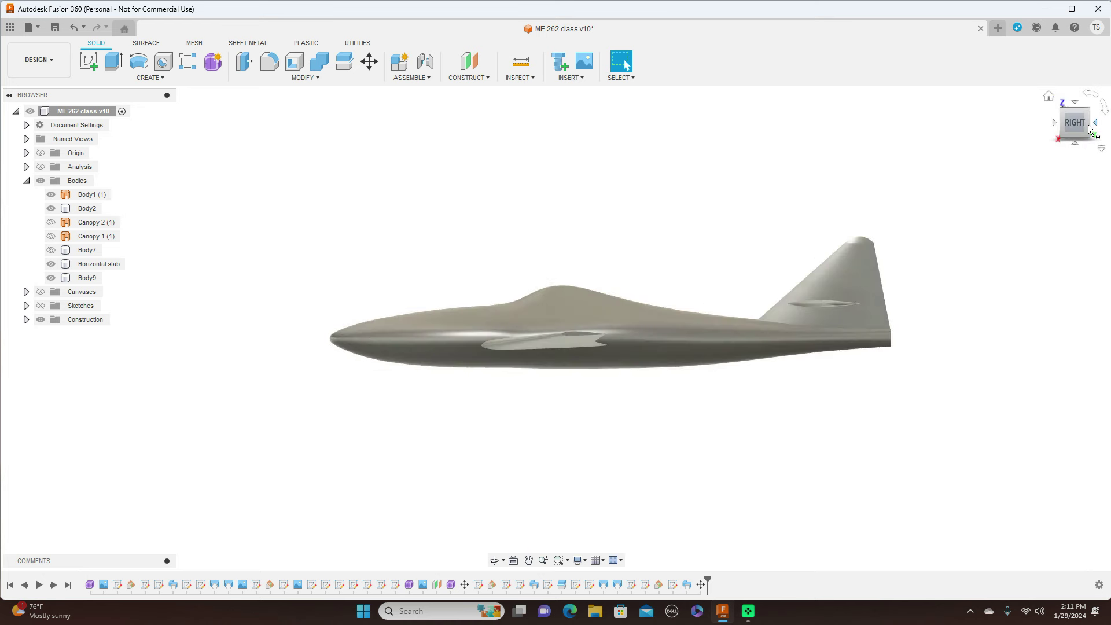
left_click(1054, 123)
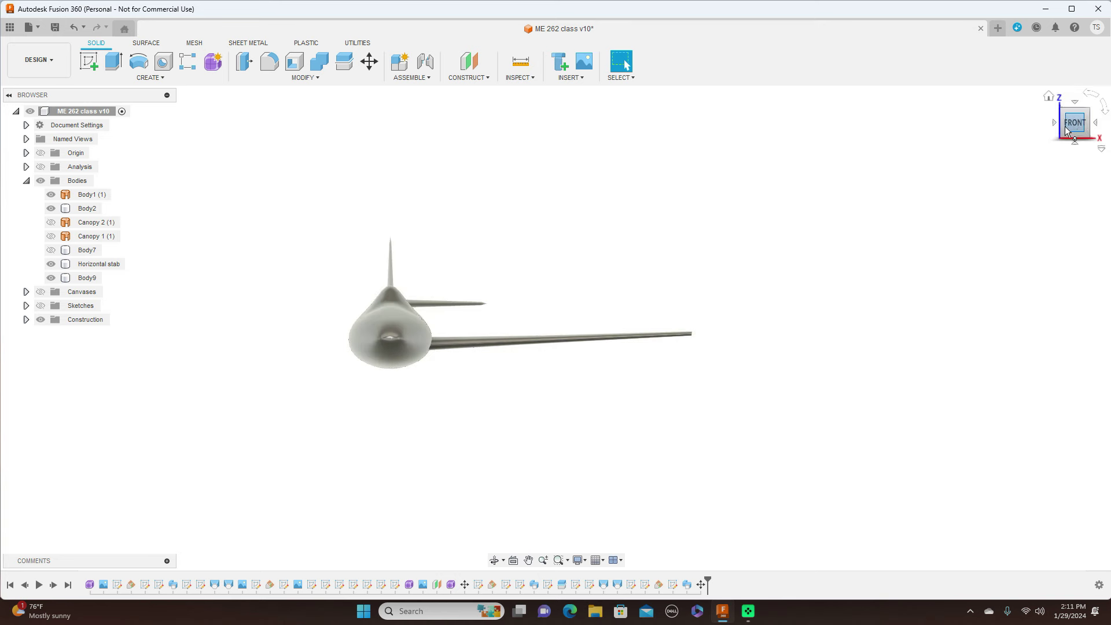
left_click(1097, 126)
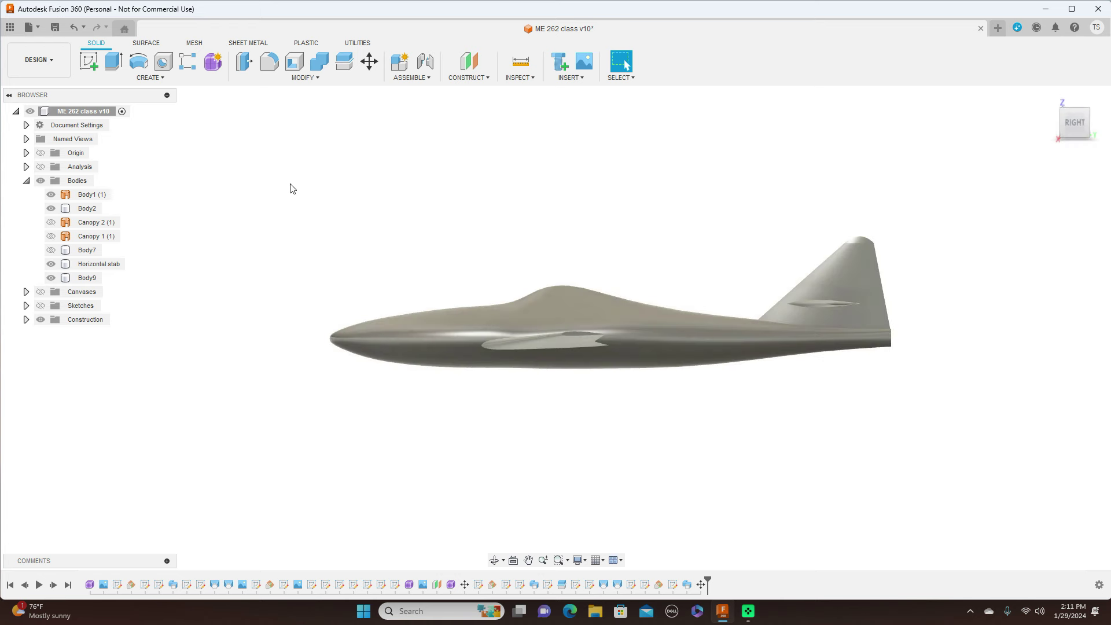
left_click(41, 293)
left_click_drag(1077, 121, 1108, 124)
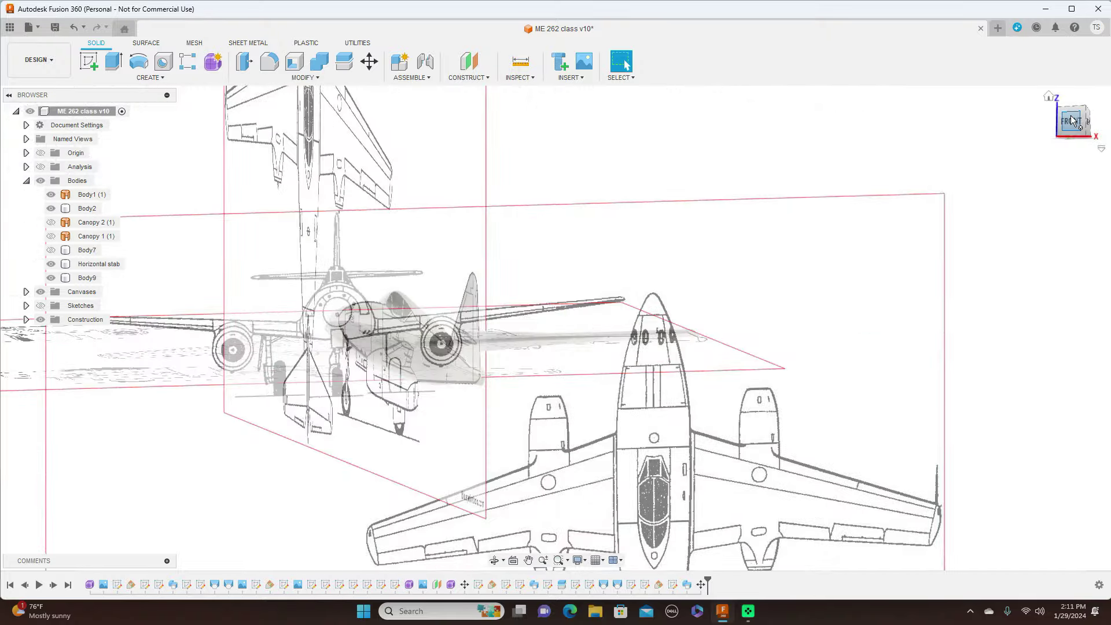
left_click(1072, 121)
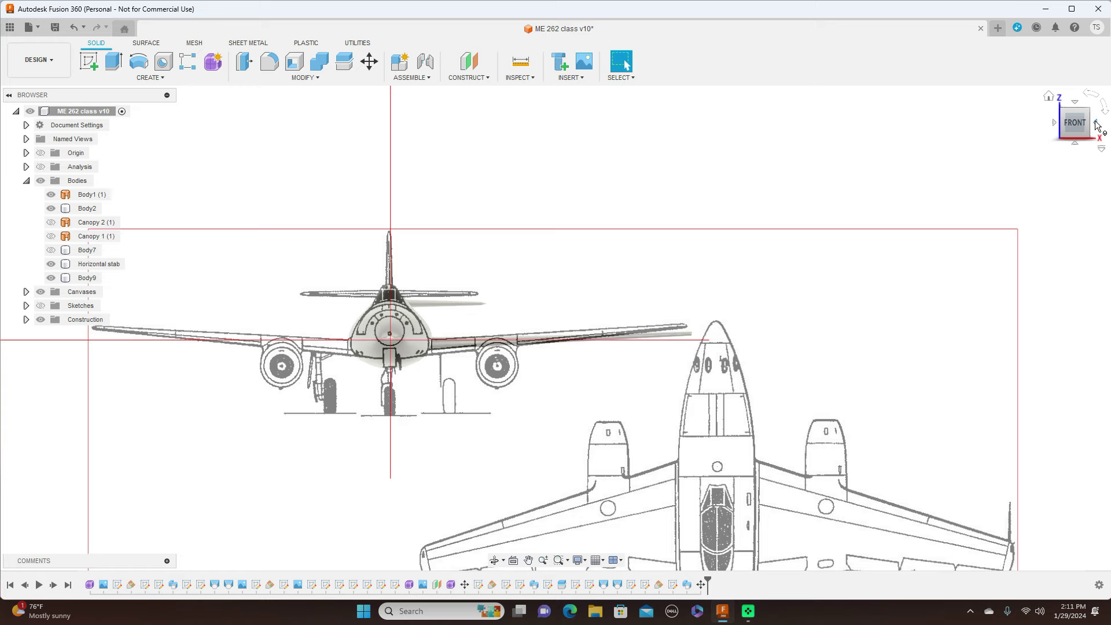
left_click(1096, 124)
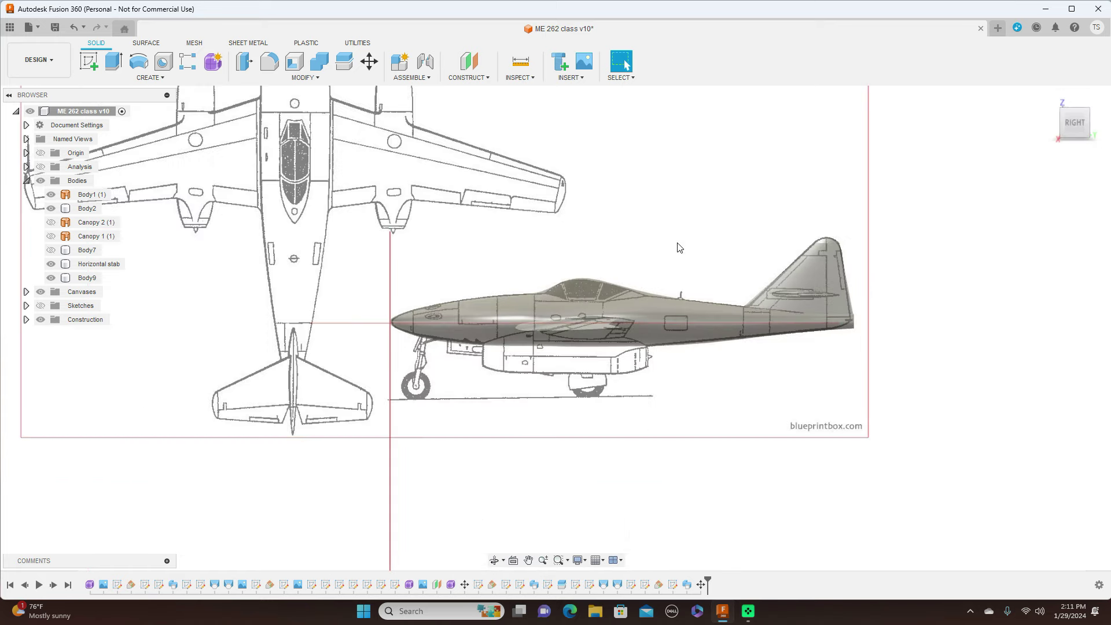
Create a construction plane offset 400 mm rearward from the XZ plane, at the front of the engine nacelle.
scroll(680, 248, "up", 3)
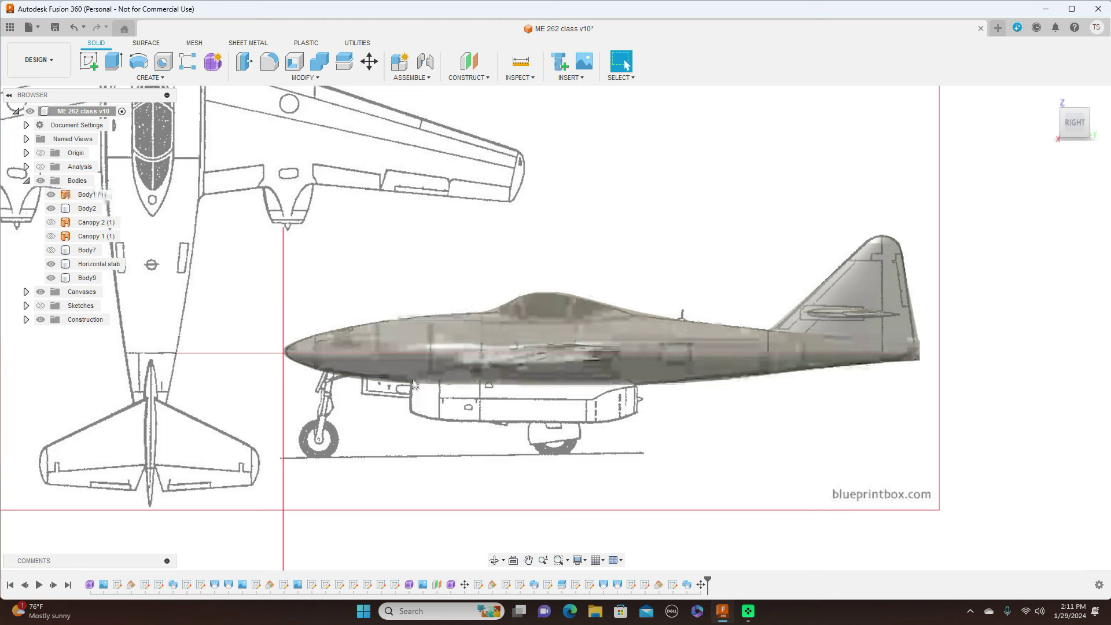
scroll(463, 451, "up", 2)
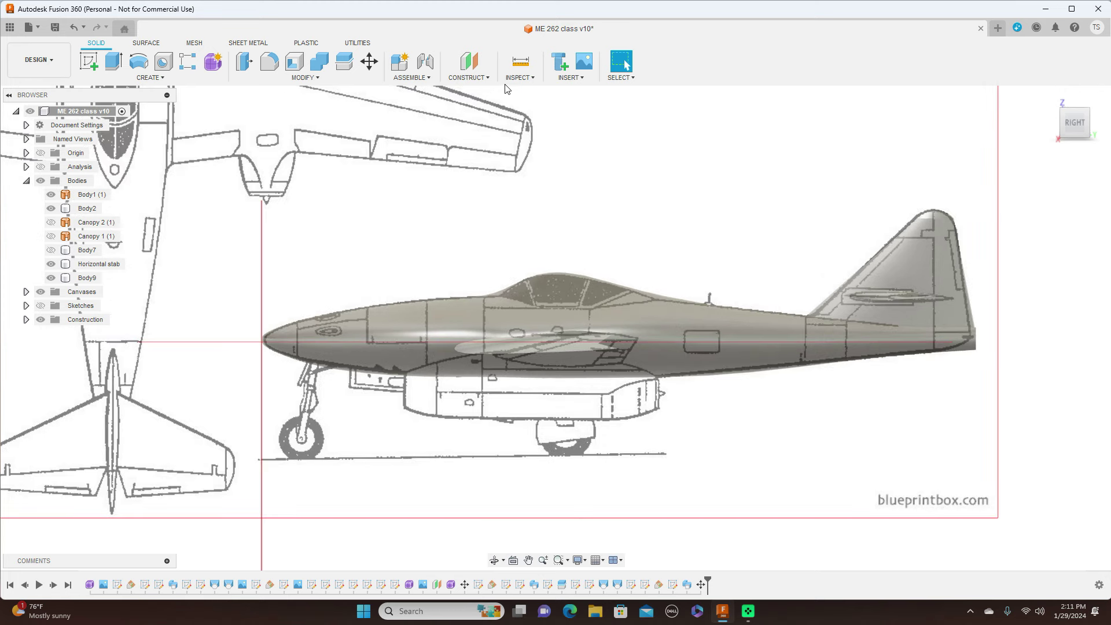
left_click(489, 78)
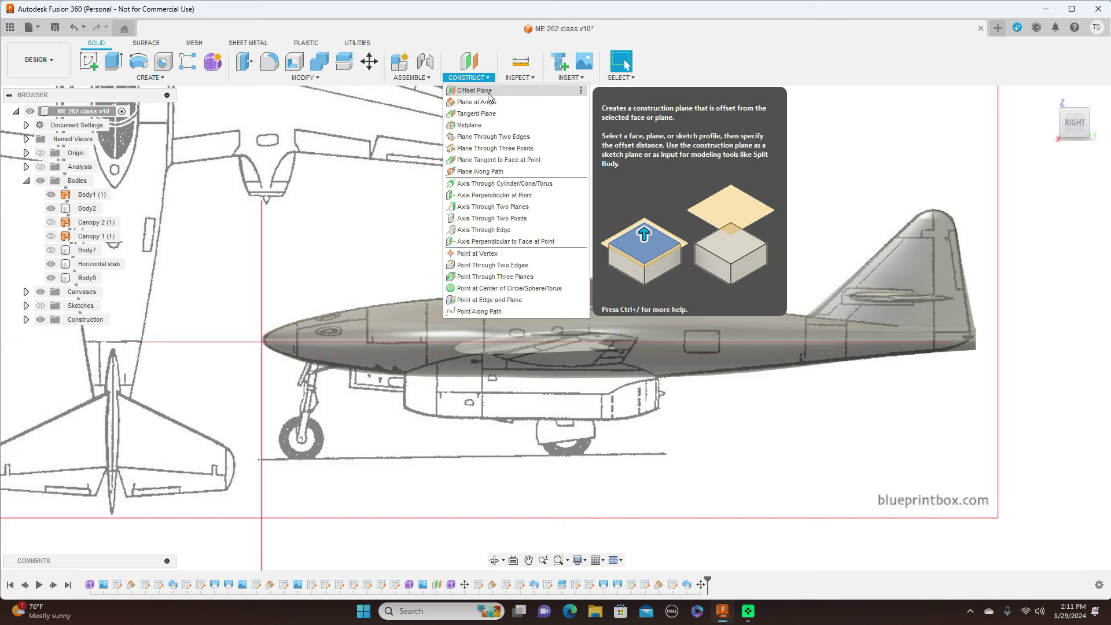
left_click(488, 92)
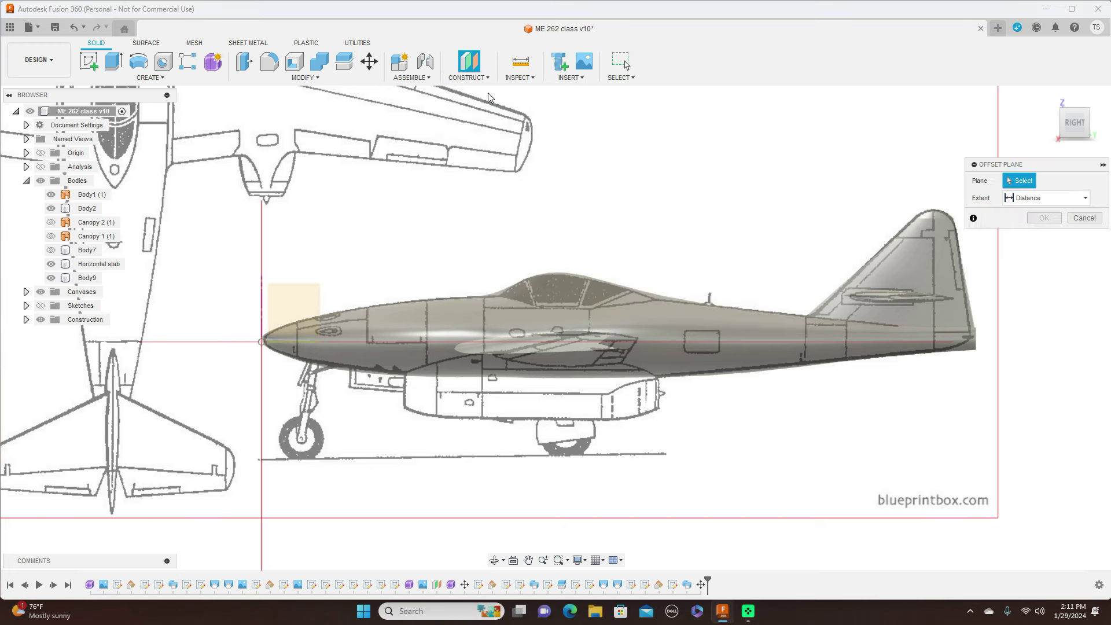
left_click(262, 338)
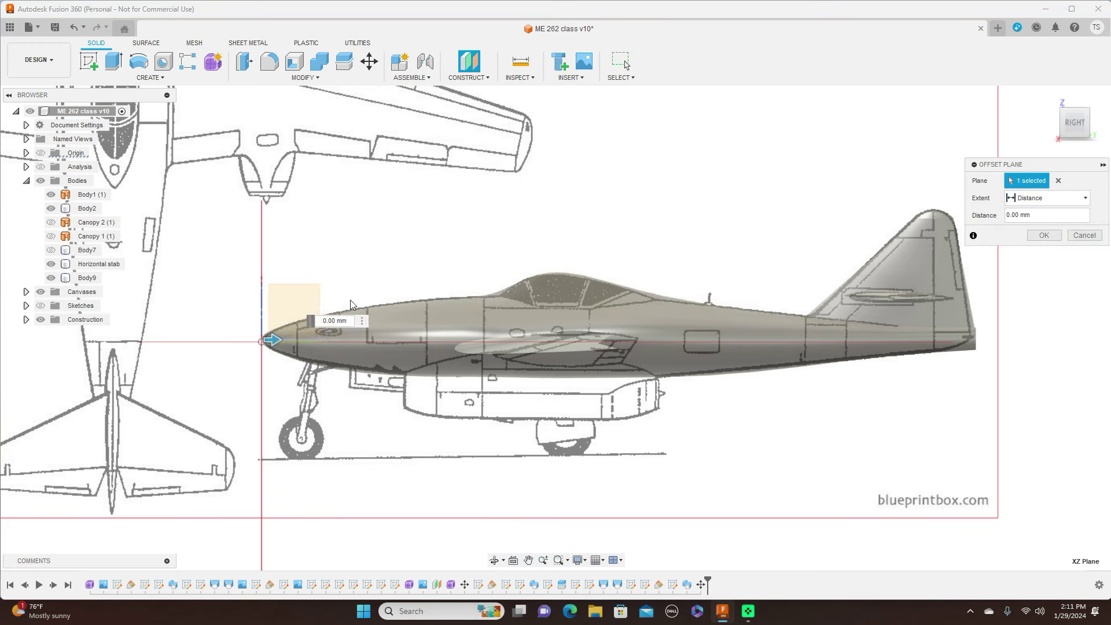
left_click_drag(280, 347, 415, 361)
scroll(416, 362, "up", 5)
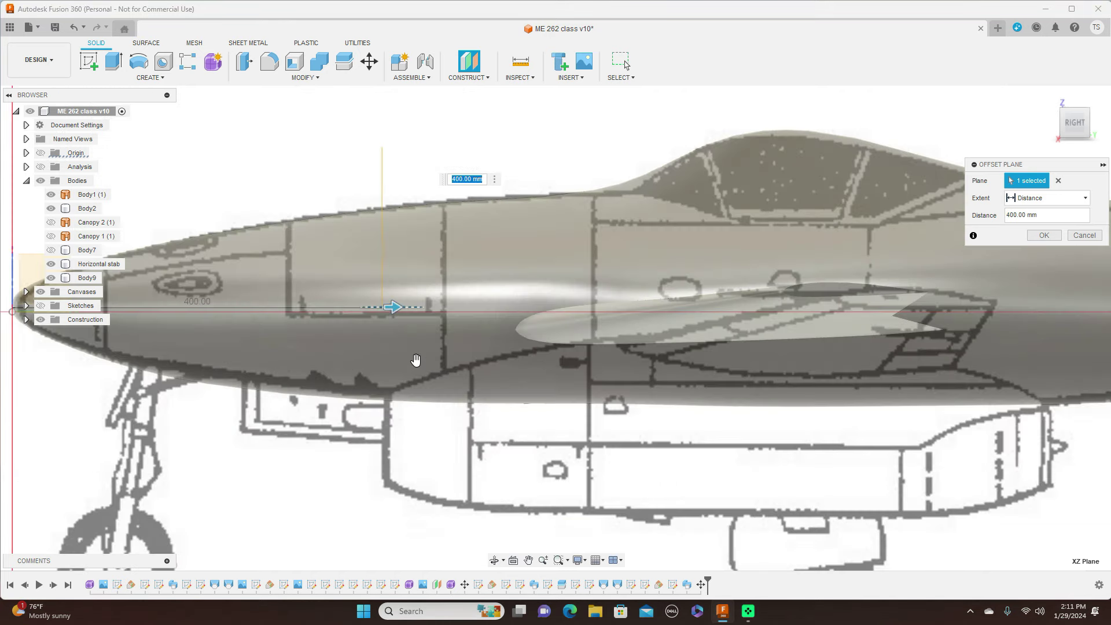
scroll(399, 320, "up", 3)
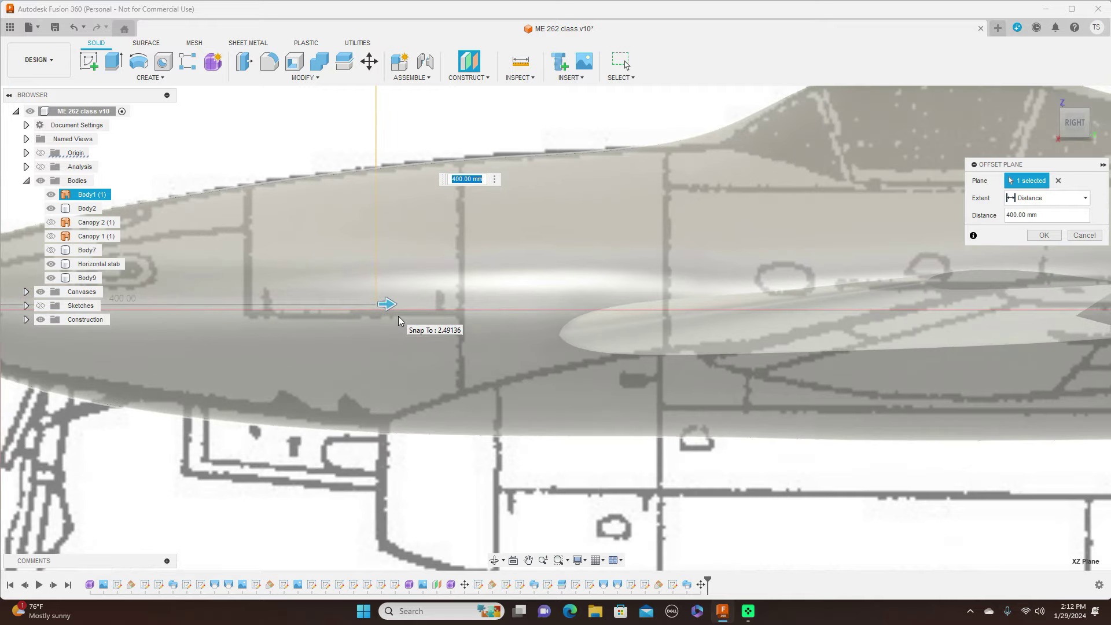
scroll(770, 350, "down", 4)
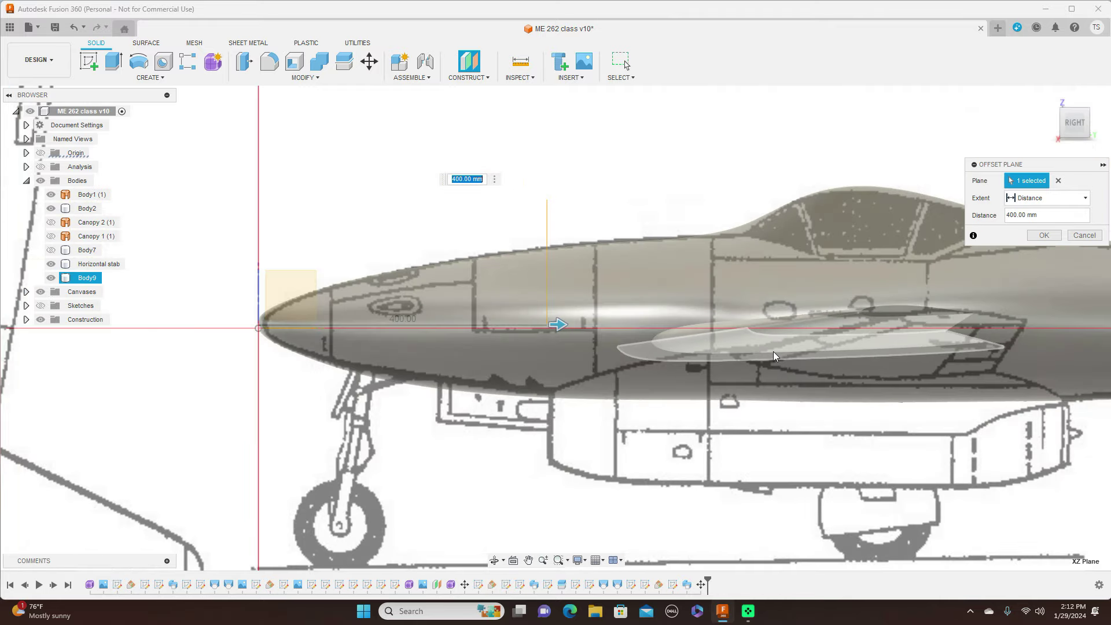
left_click(1045, 235)
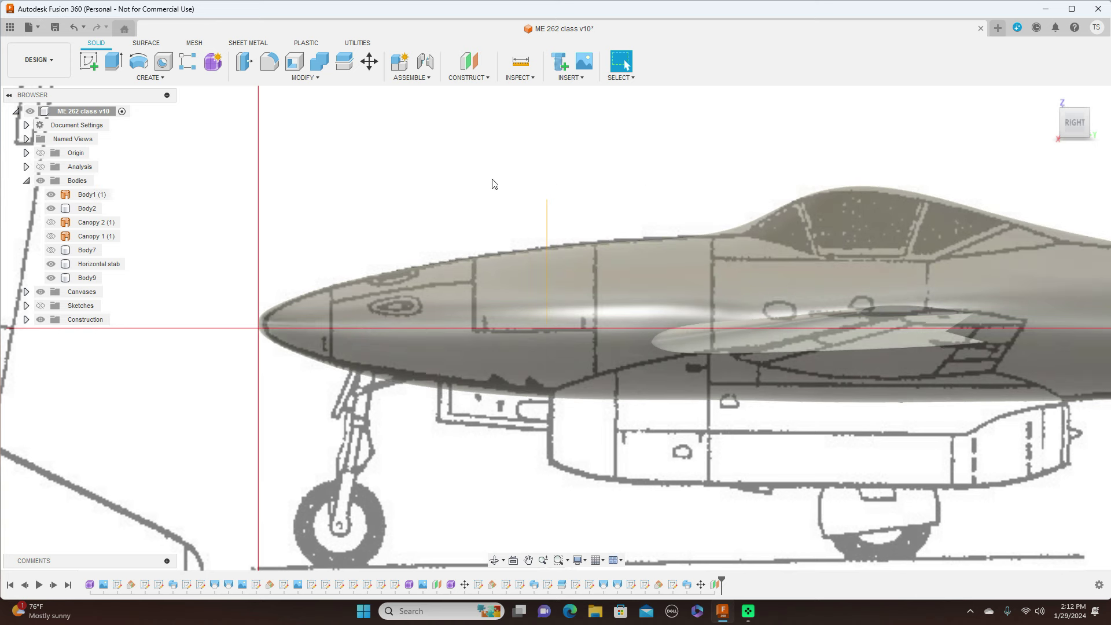
Create a form and draw a cylinder about 162 mm in diameter on the offset plane, centred on the blueprint's engine nacelle in front view.
left_click(212, 63)
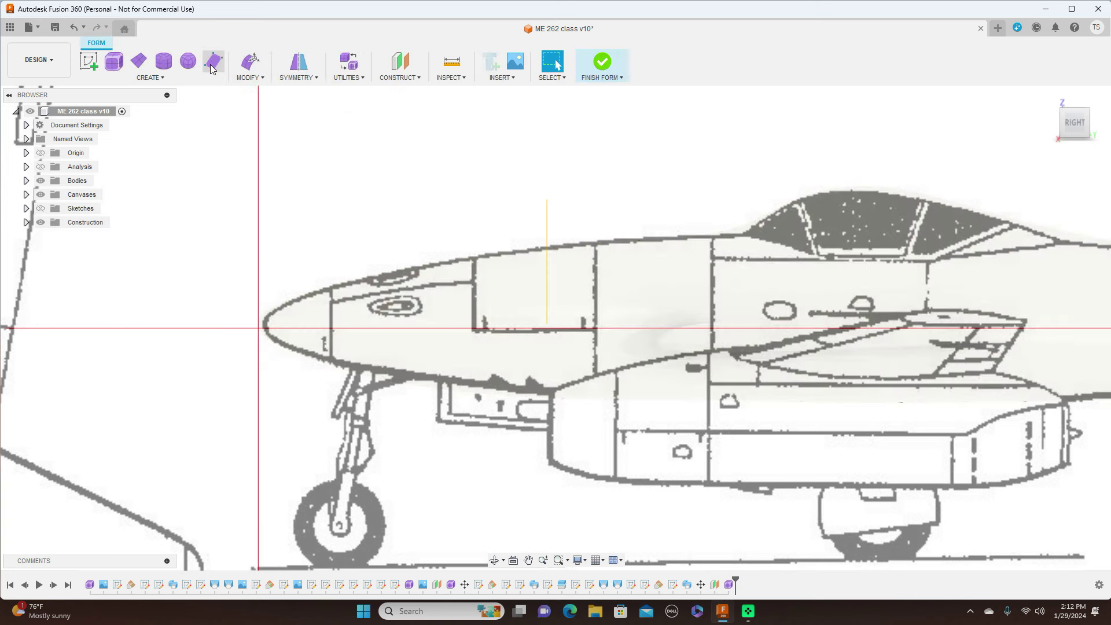
left_click(165, 64)
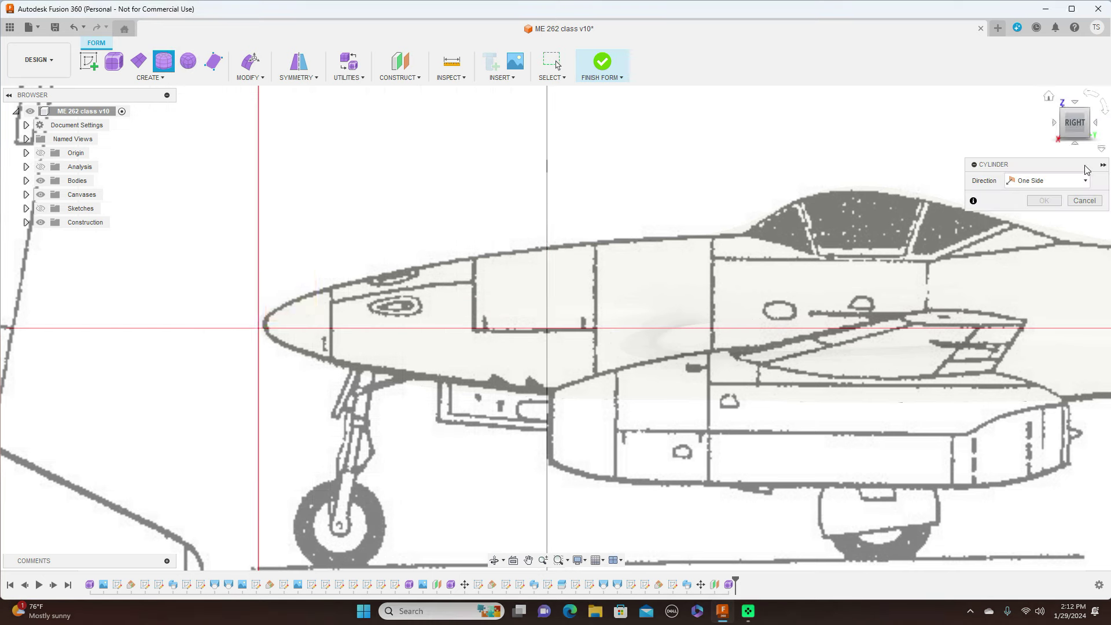
left_click(1054, 122)
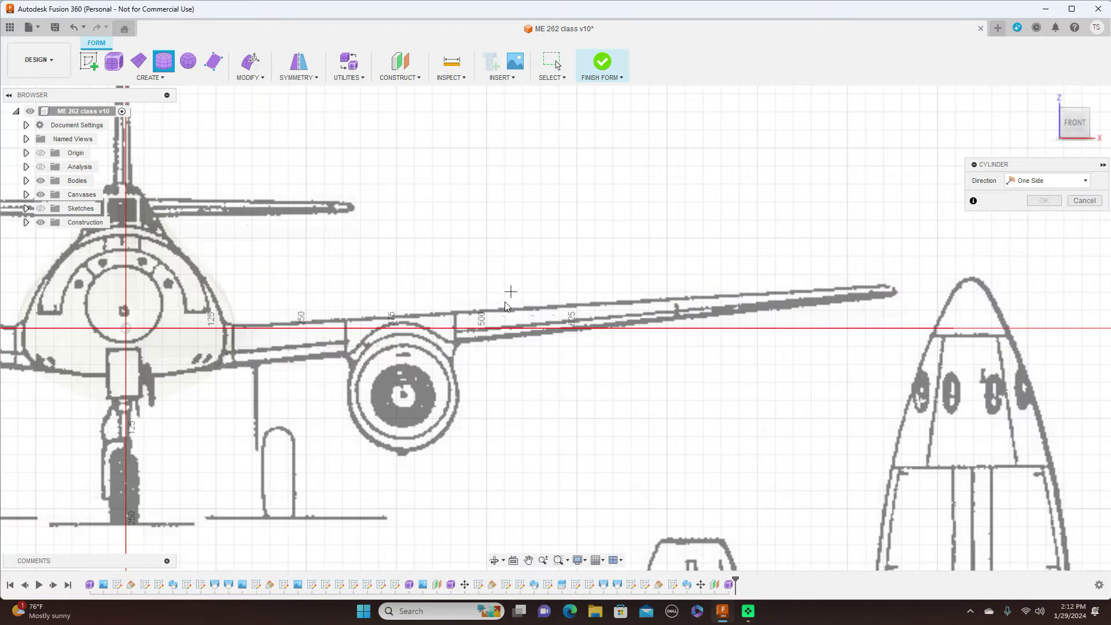
scroll(510, 295, "down", 3)
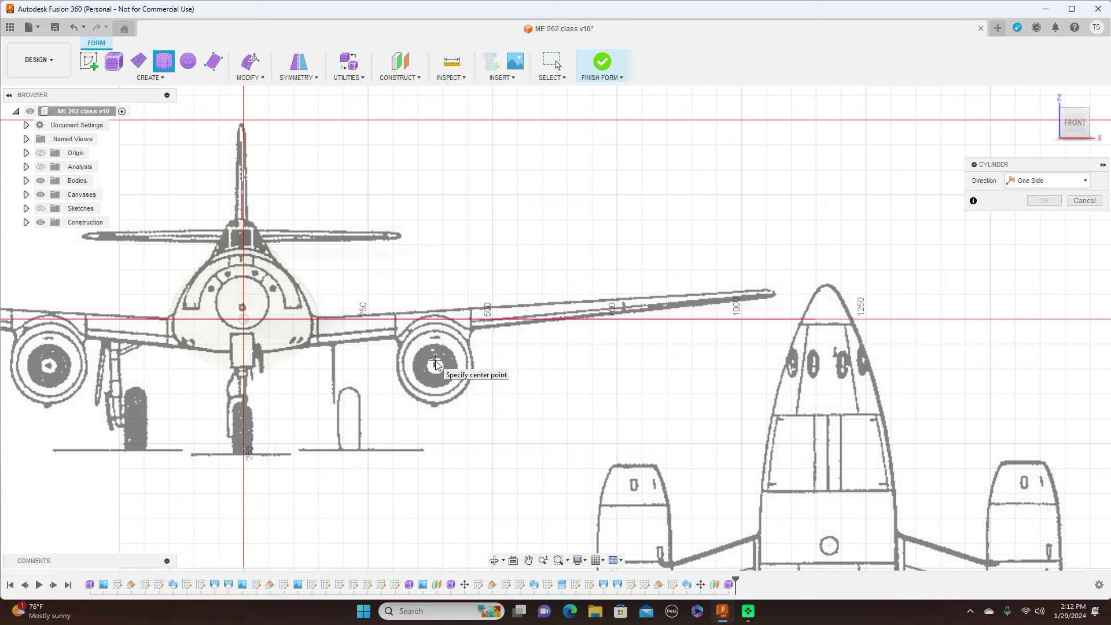
left_click(435, 363)
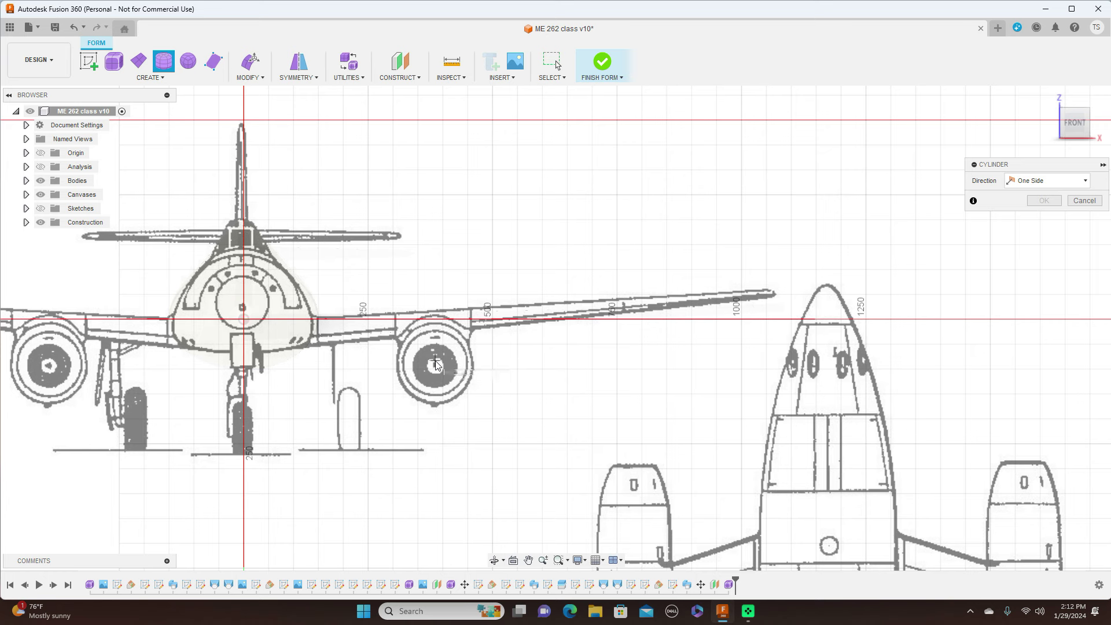
left_click(448, 405)
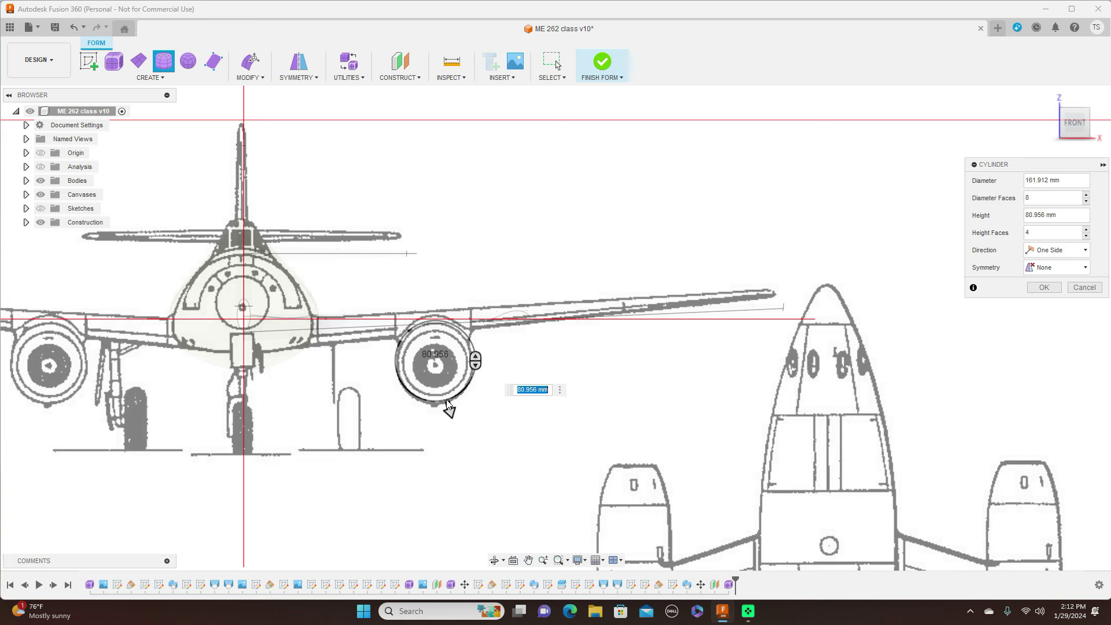
Extend the cylinder rearward to a height of 720 mm so it spans the nacelle in side view.
left_click(1095, 125)
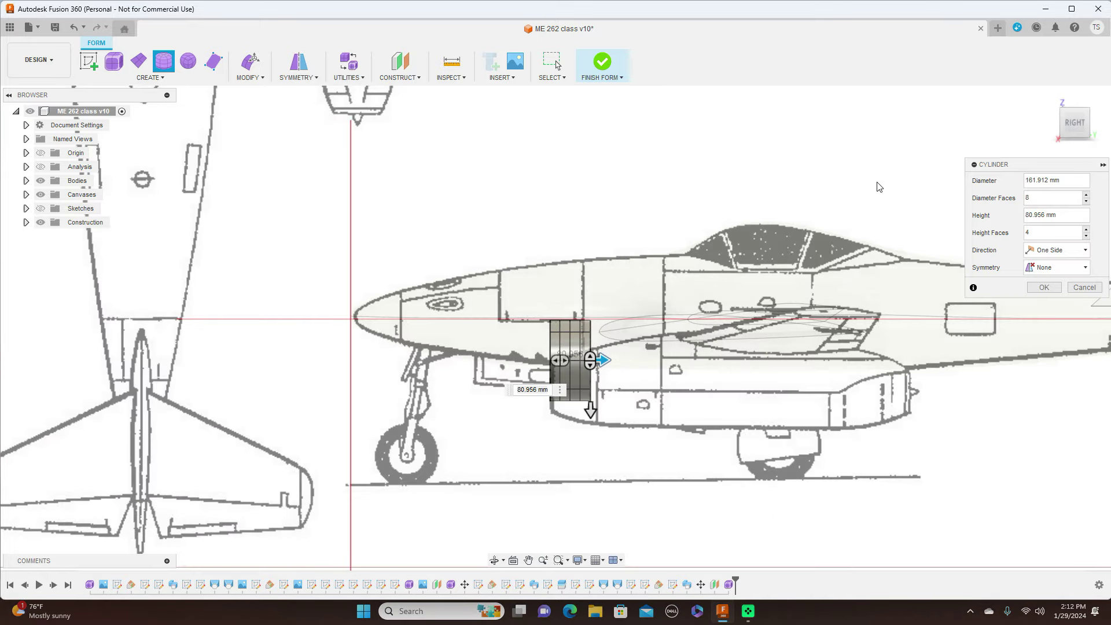
left_click_drag(603, 360, 926, 376)
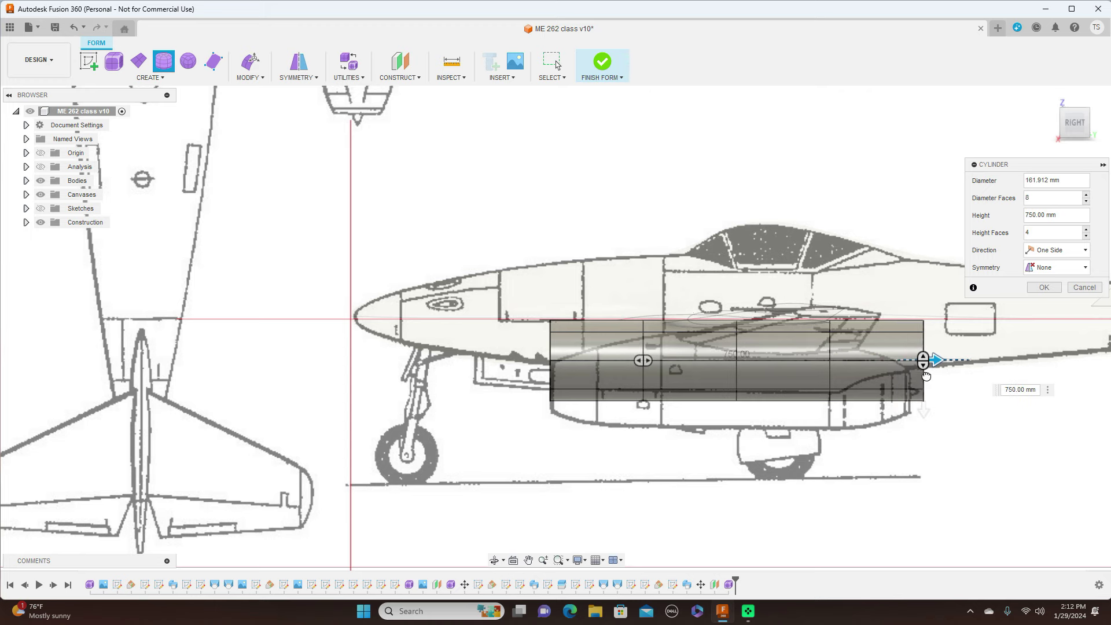
scroll(926, 376, "up", 4)
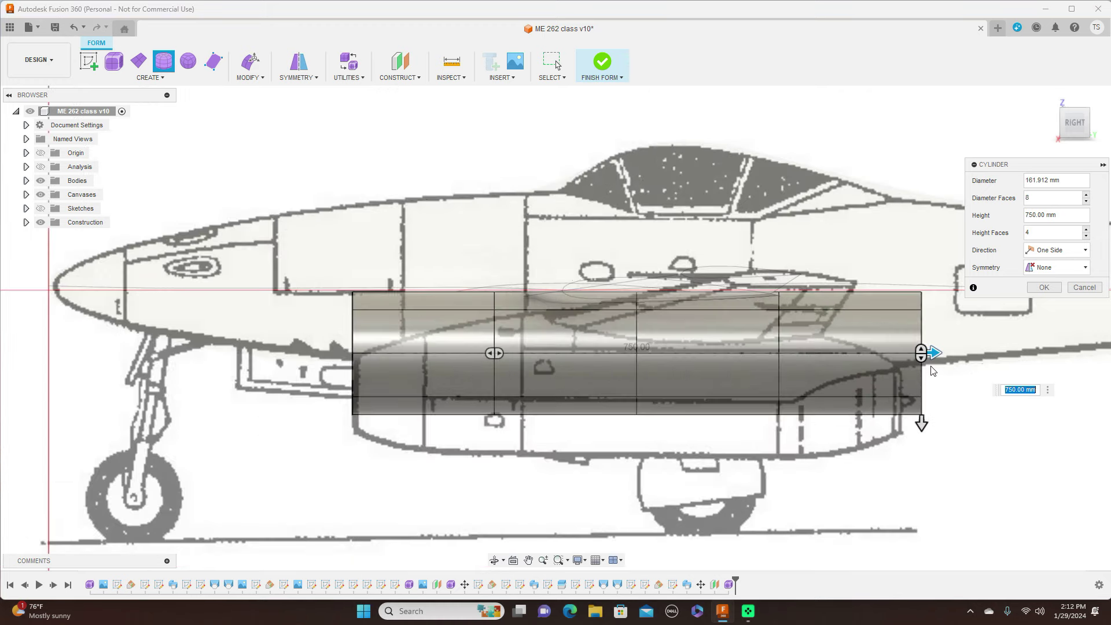
scroll(933, 374, "up", 3)
left_click_drag(921, 346, 889, 345)
scroll(897, 348, "down", 5)
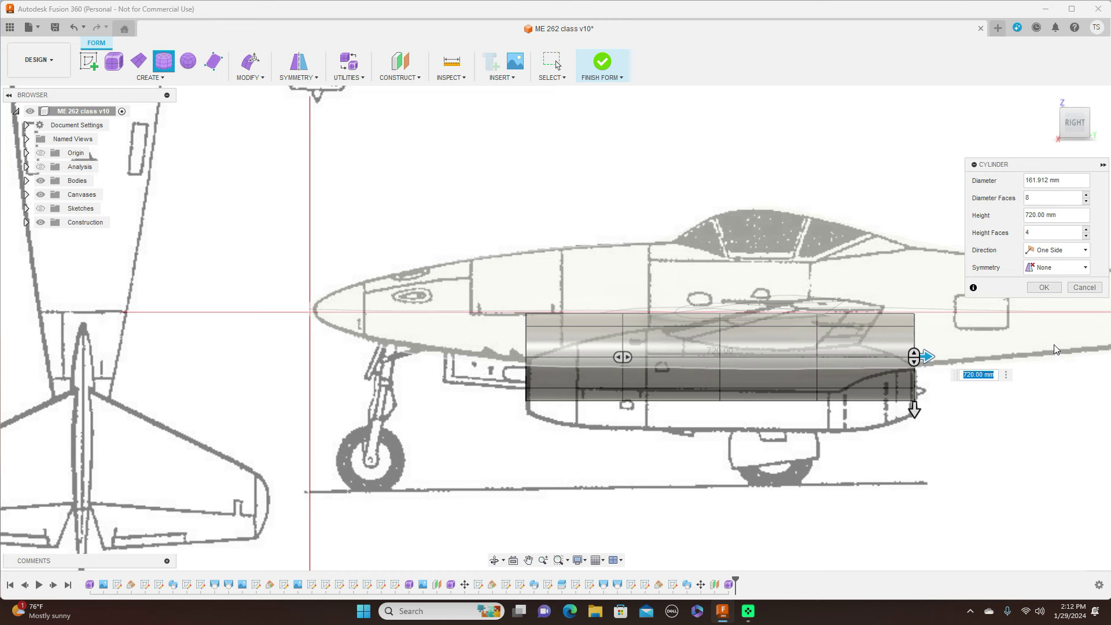
Give the nacelle cylinder mirror symmetry across its width and 8 height faces, and finish creating it.
left_click(1084, 267)
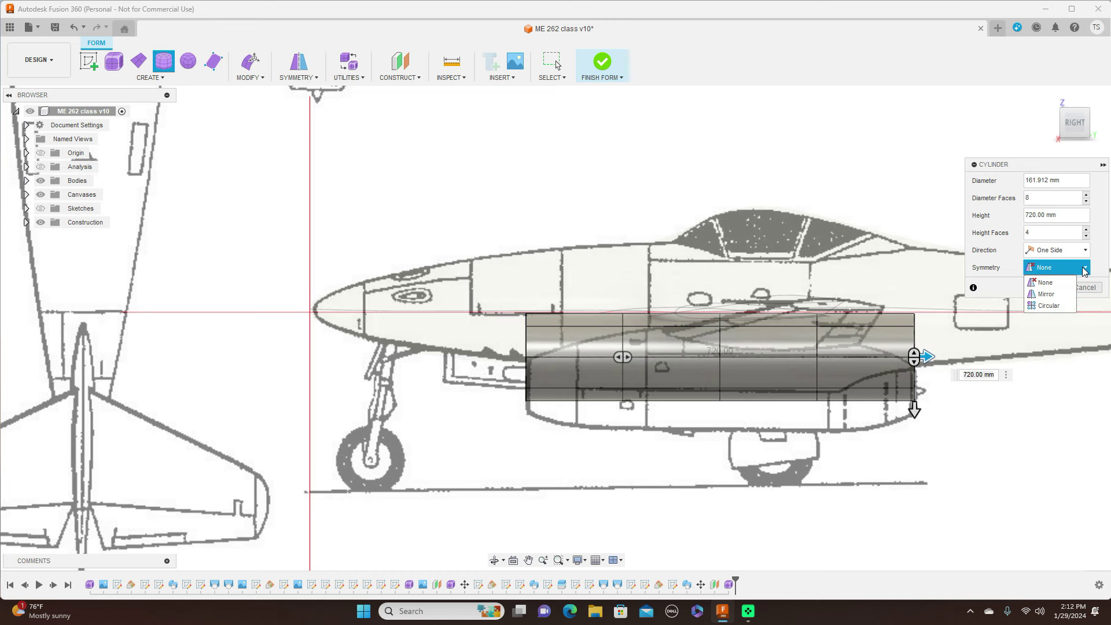
left_click(1064, 295)
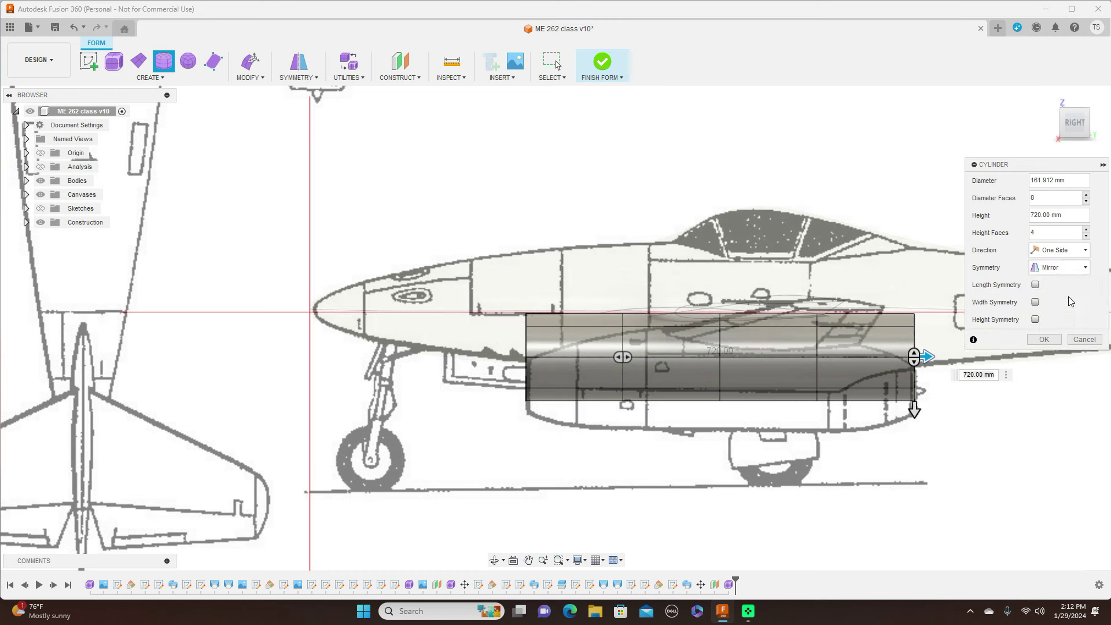
left_click(1035, 302)
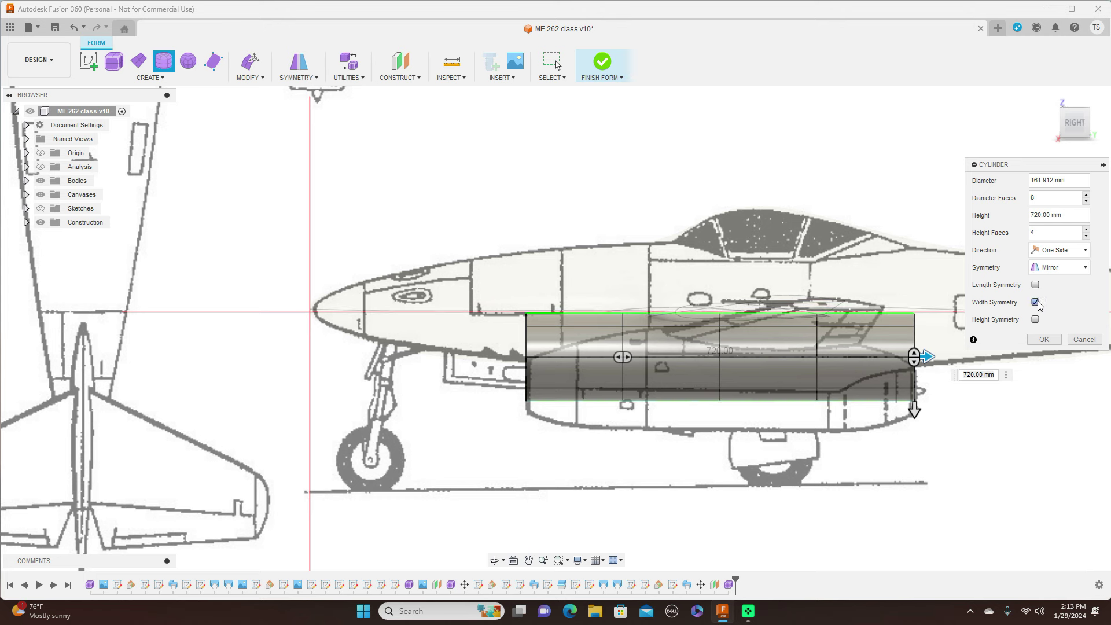
left_click(1087, 230)
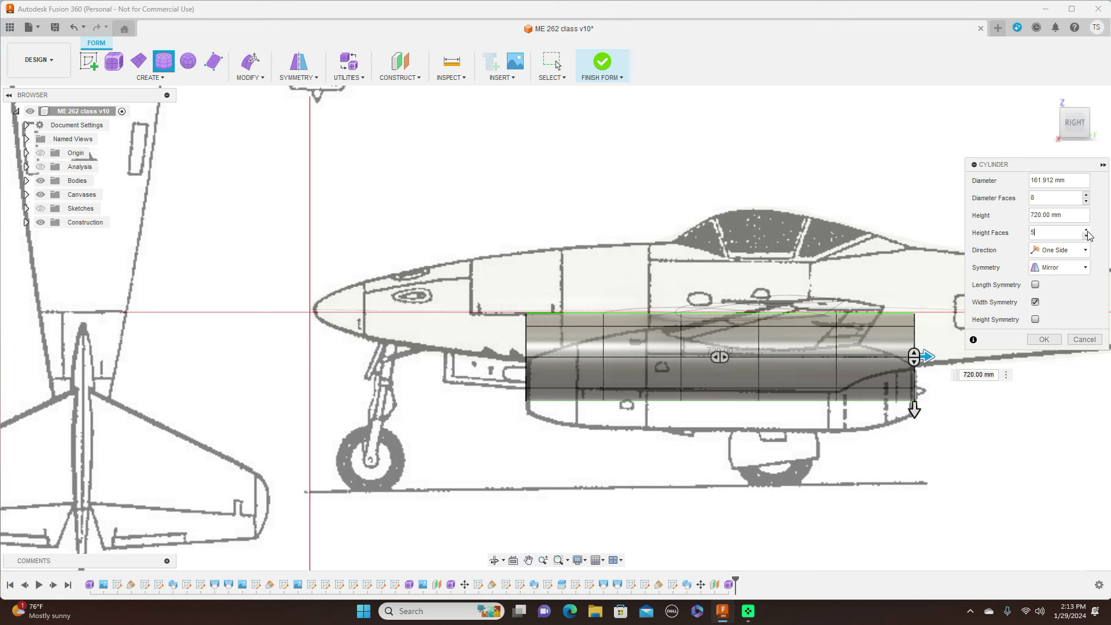
left_click(1087, 230)
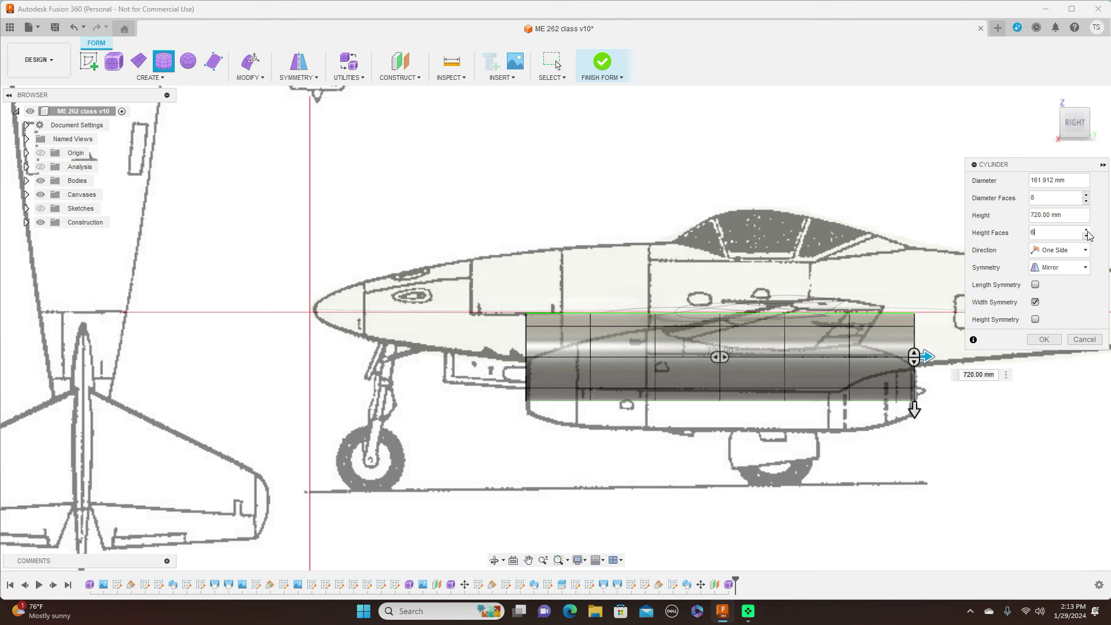
left_click(1087, 231)
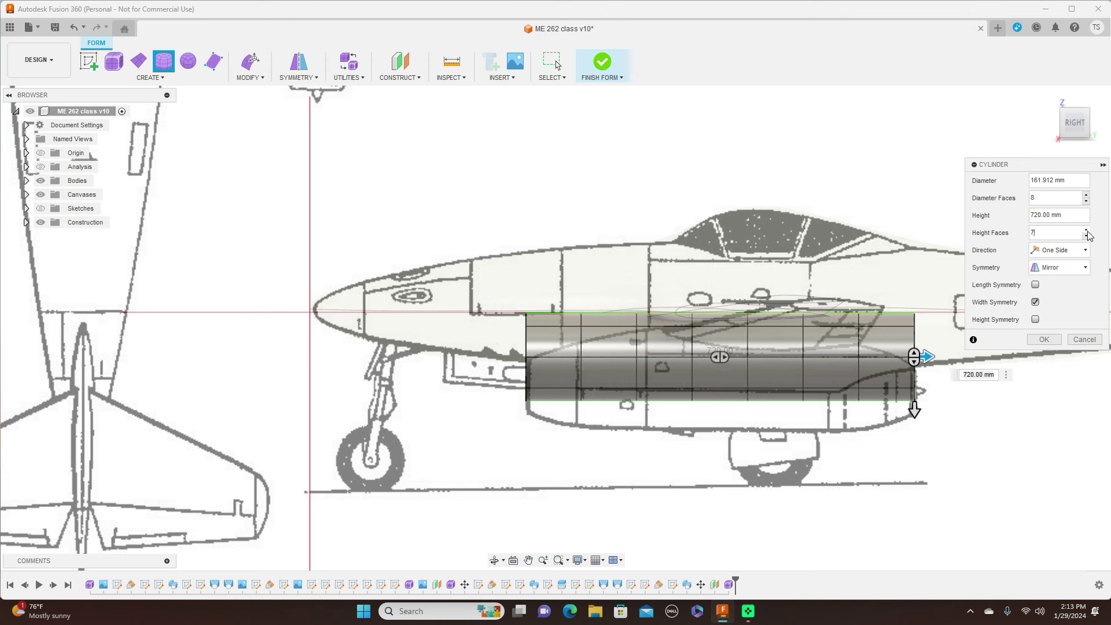
left_click(1087, 231)
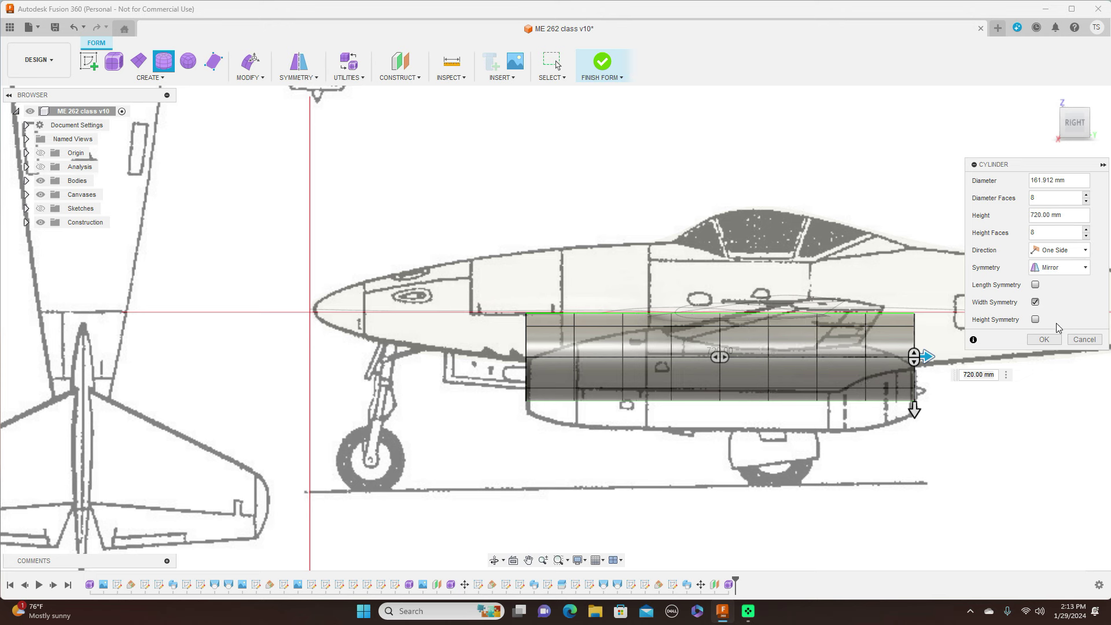
left_click(1046, 340)
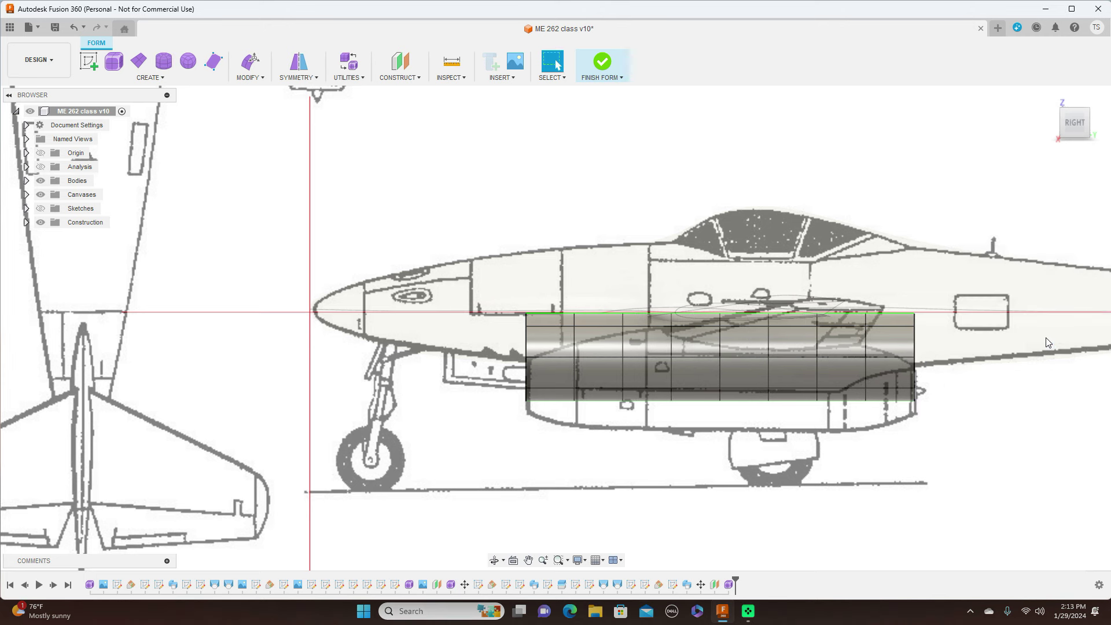
scroll(981, 366, "down", 3)
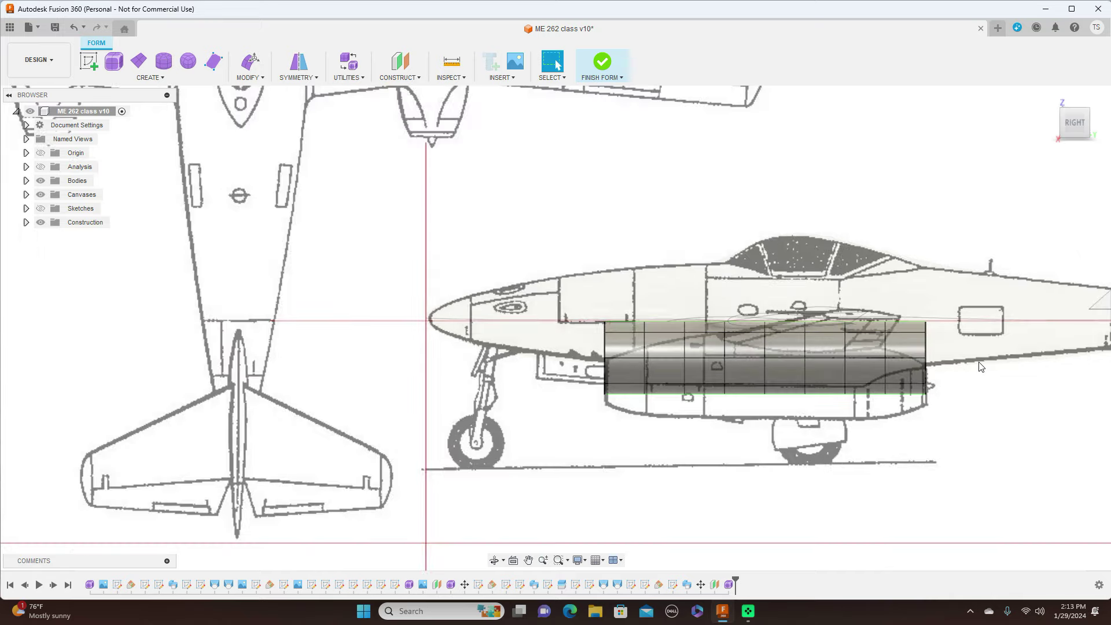
Move the whole nacelle cylinder down 50 mm so it sits over the blueprint's engine in side view.
scroll(979, 367, "up", 3)
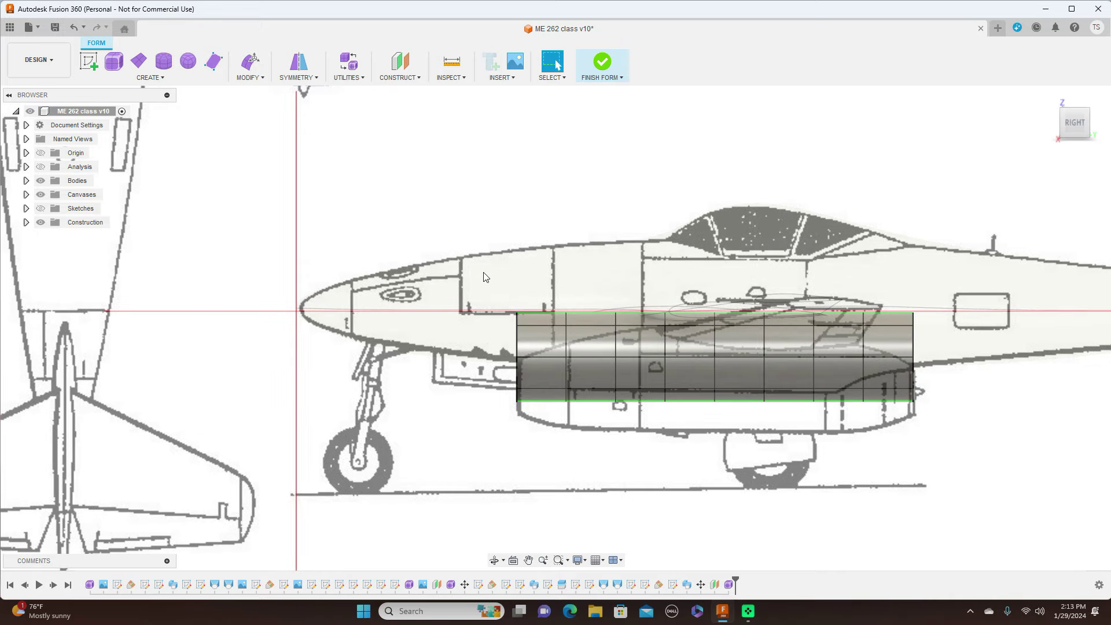
left_click_drag(488, 269, 963, 469)
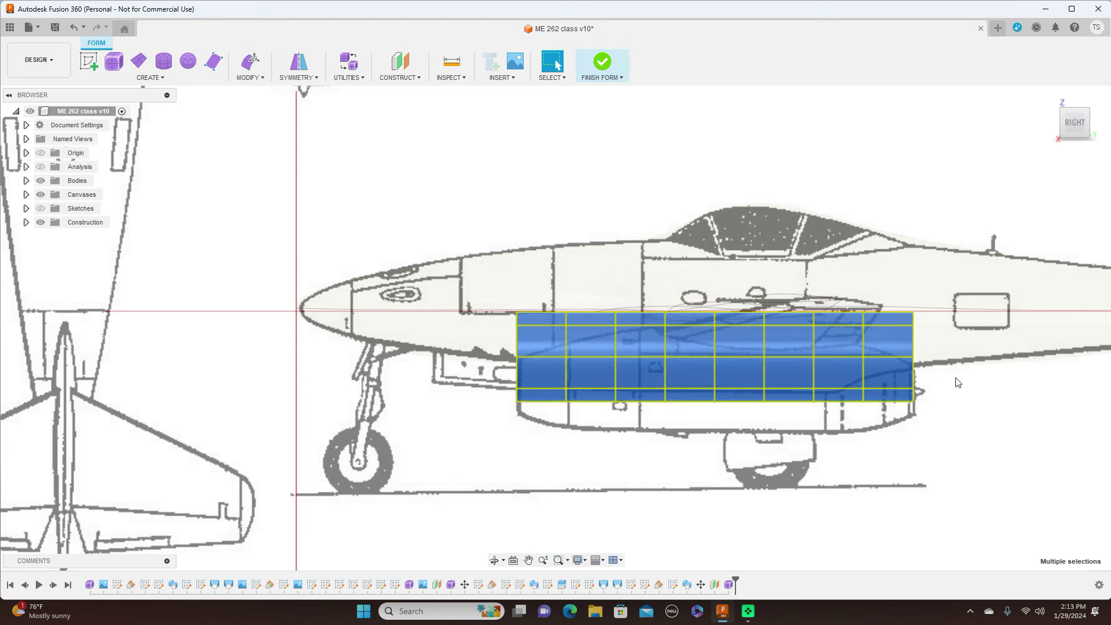
right_click(754, 191)
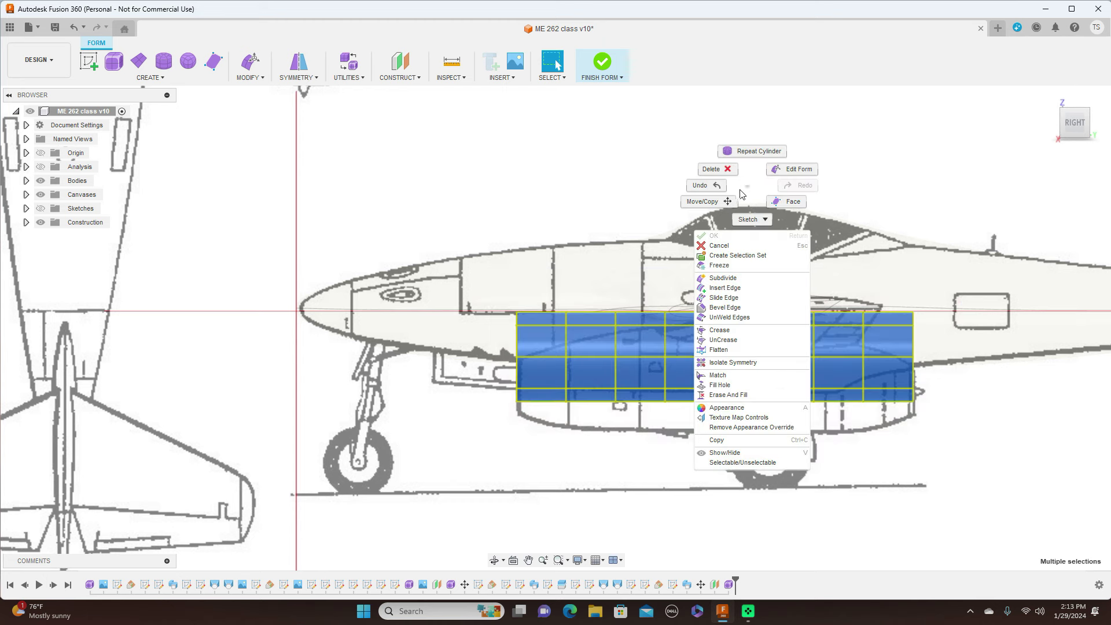
left_click(718, 199)
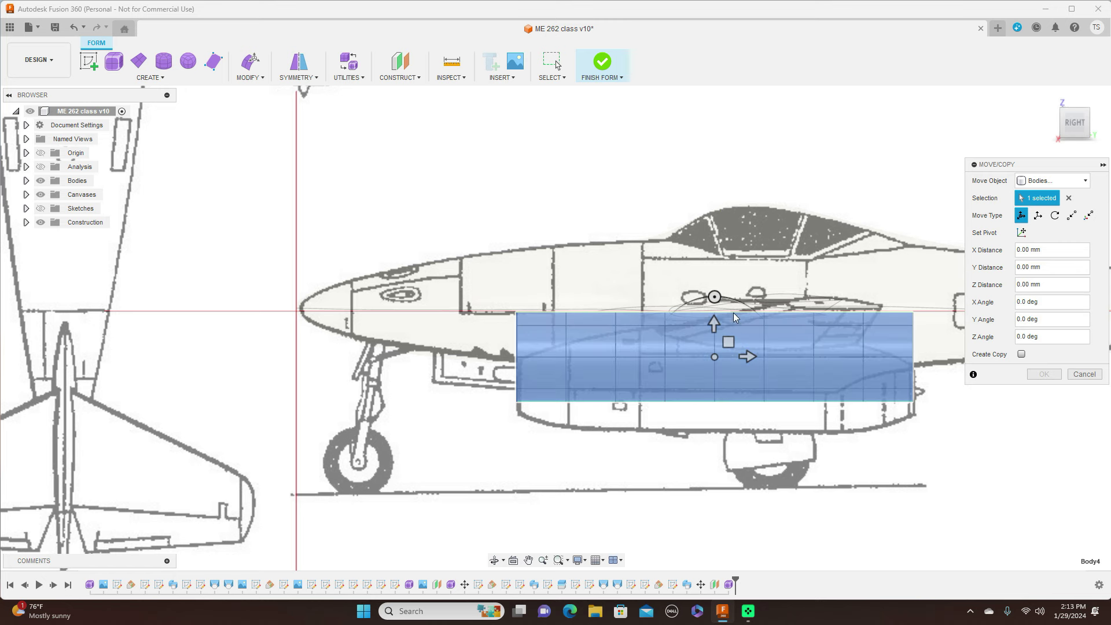
left_click_drag(714, 323, 714, 348)
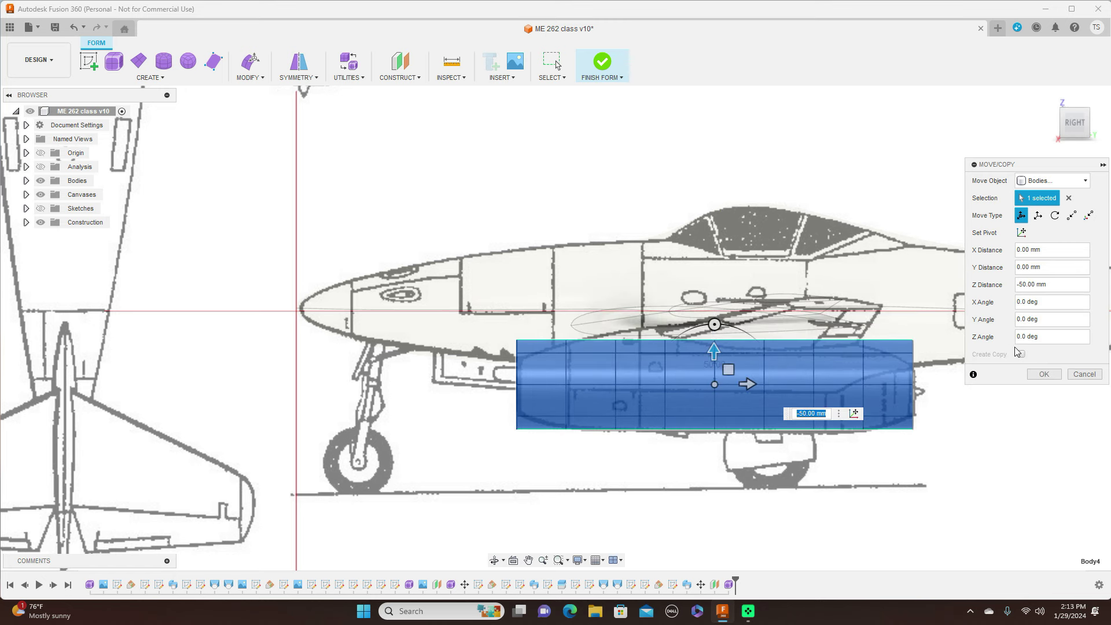
left_click(1046, 375)
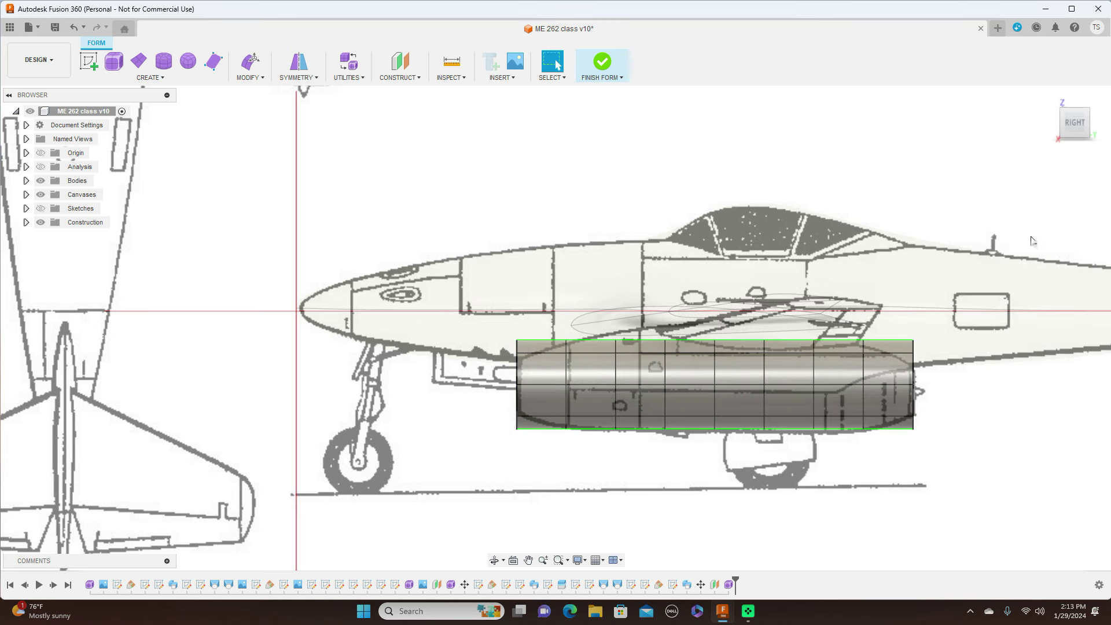
Scale the nacelle's front edge loop to 0.65 in side view to match the blueprint's intake.
scroll(869, 224, "up", 3)
middle_click_drag(899, 282, 868, 152)
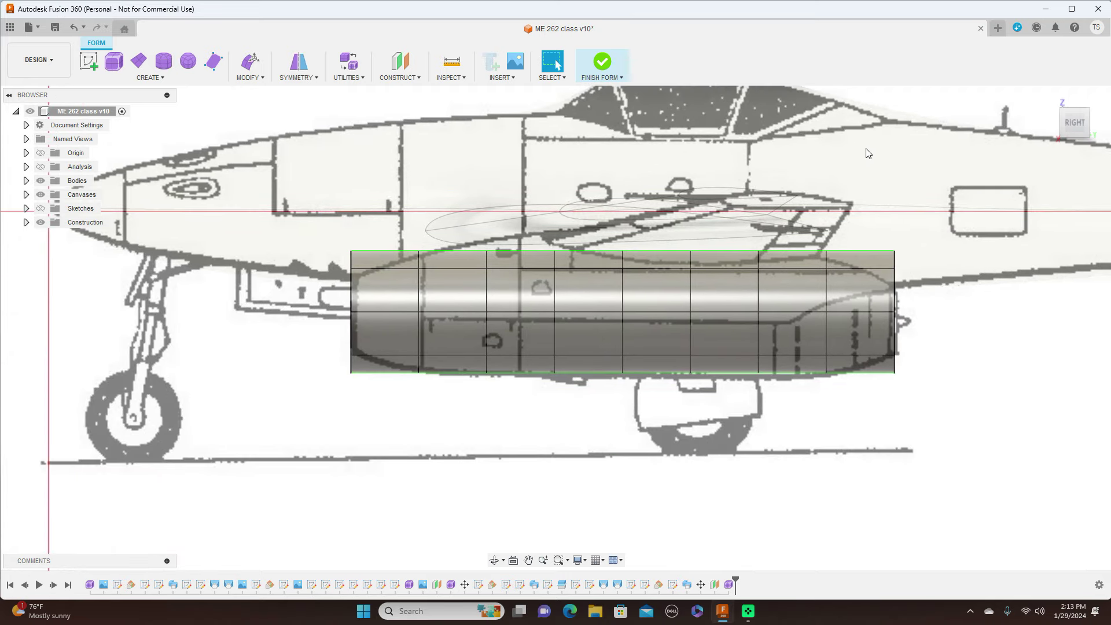
double_click(352, 294)
right_click(353, 299)
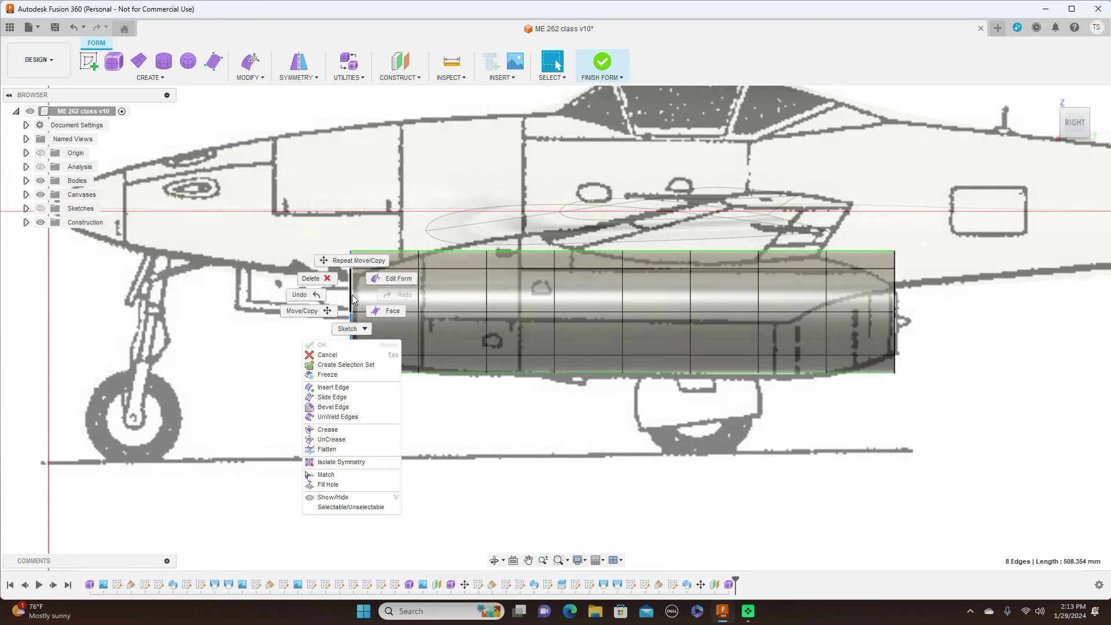
left_click(389, 279)
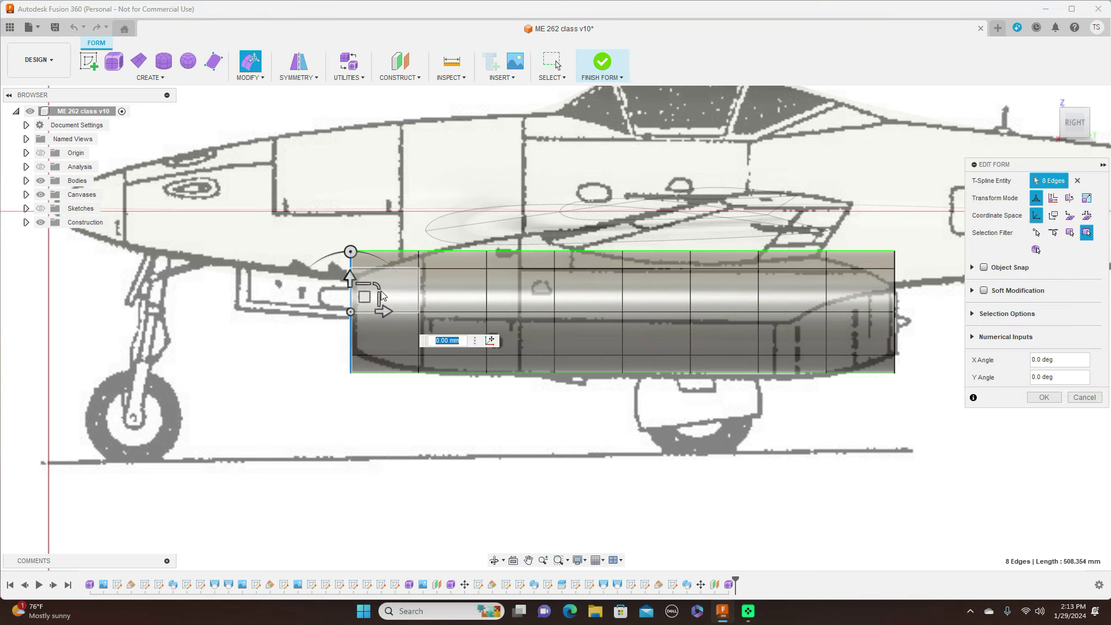
left_click_drag(382, 296, 365, 292)
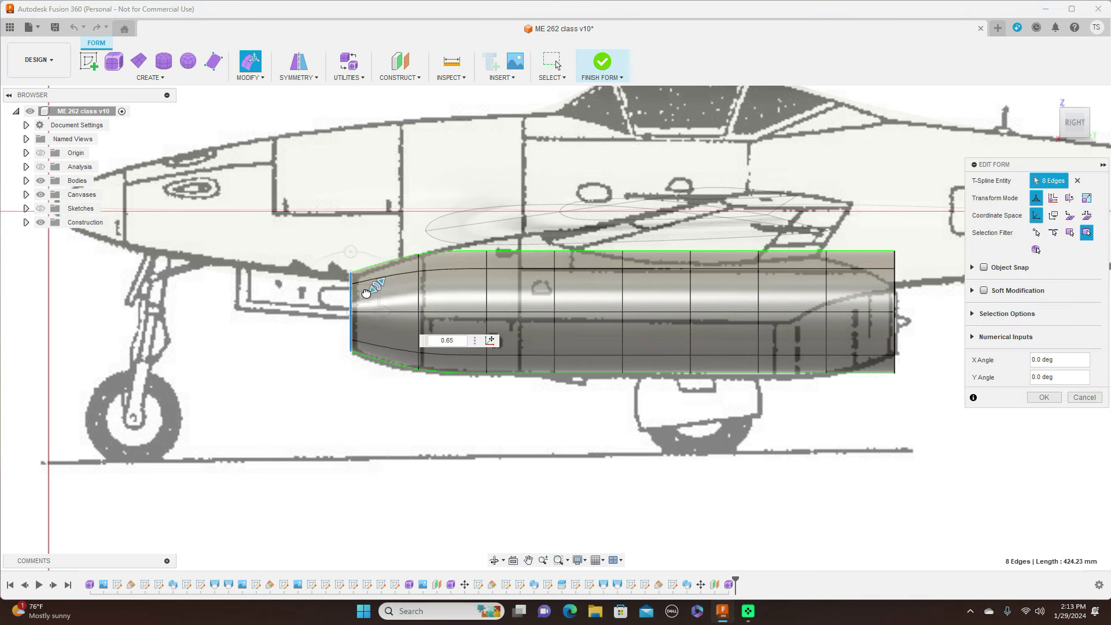
Enlarge the third and fourth edge loops from the nacelle's front to the blueprint outline, raising them about 5.4 mm and 8.4 mm.
left_click(488, 288)
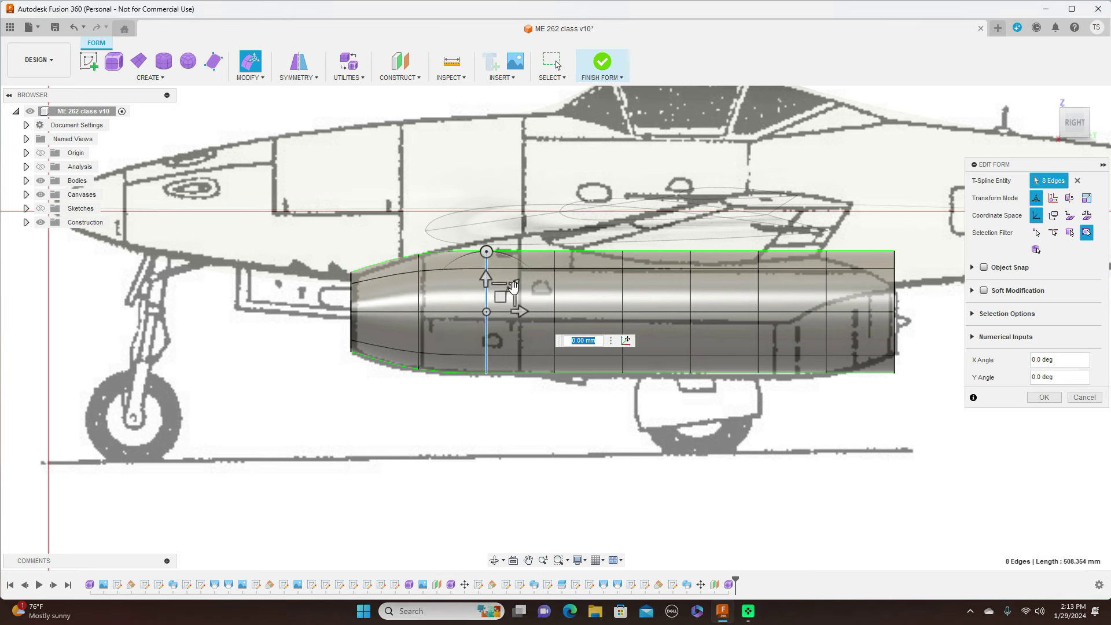
left_click_drag(516, 290, 504, 293)
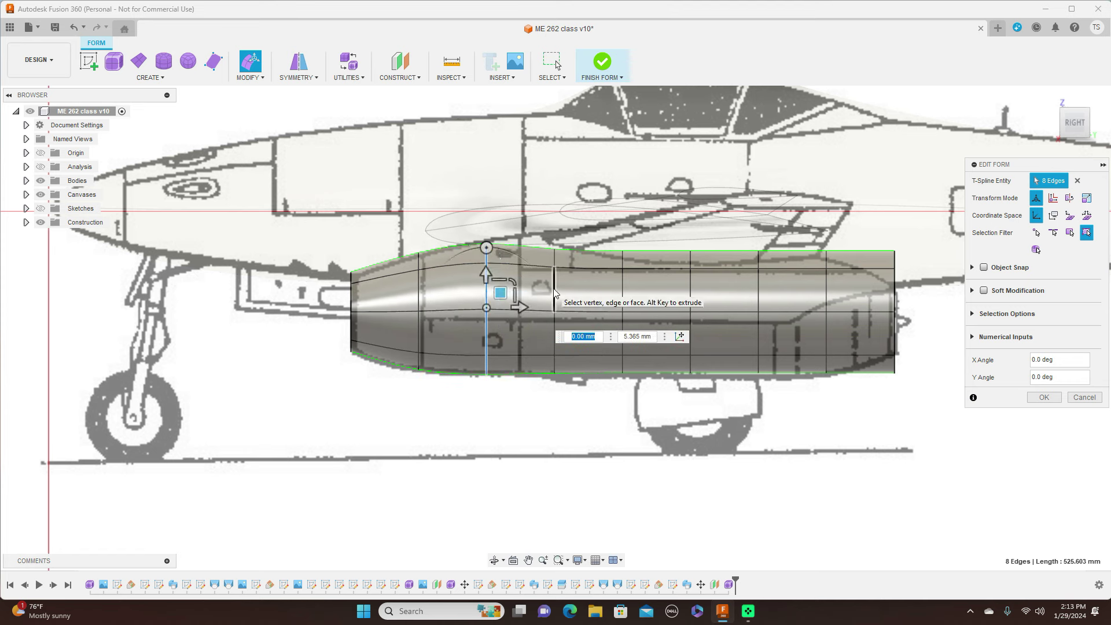
double_click(554, 293)
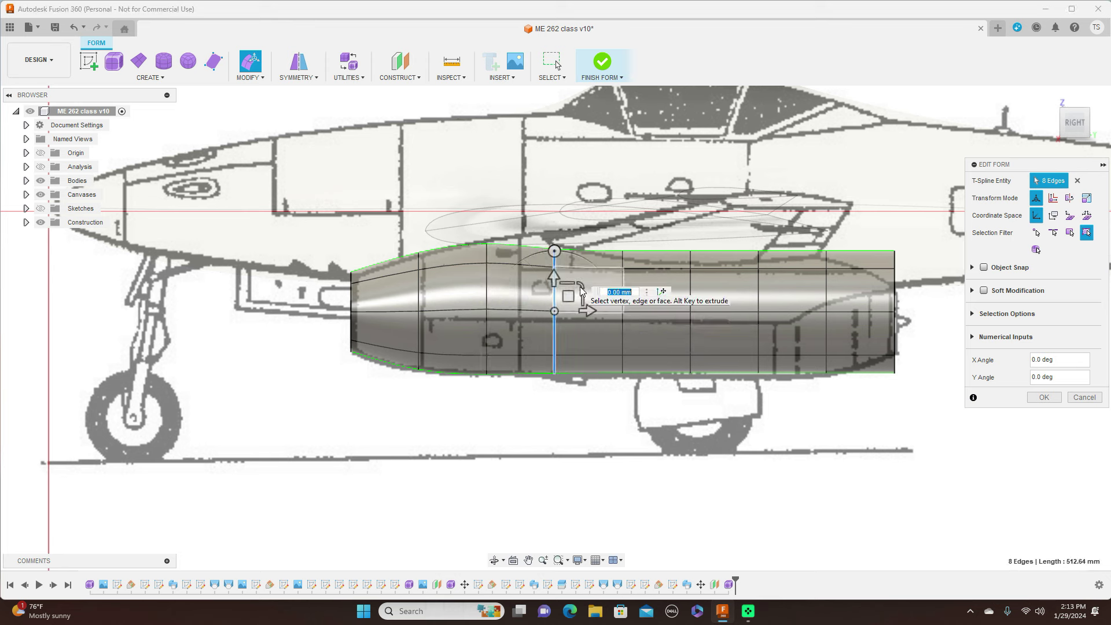
left_click_drag(581, 282, 570, 288)
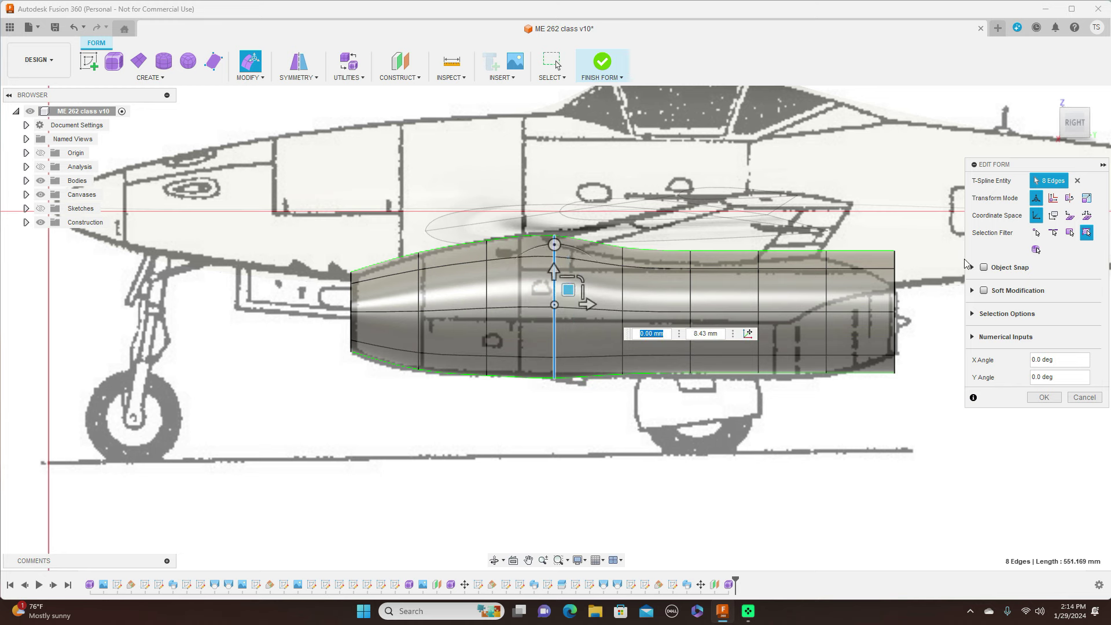
Lower the second-to-last edge loop about 10 mm and scale the rear edge loop to about 0.55 to taper the nacelle's tail.
double_click(828, 294)
left_click_drag(859, 288, 849, 288)
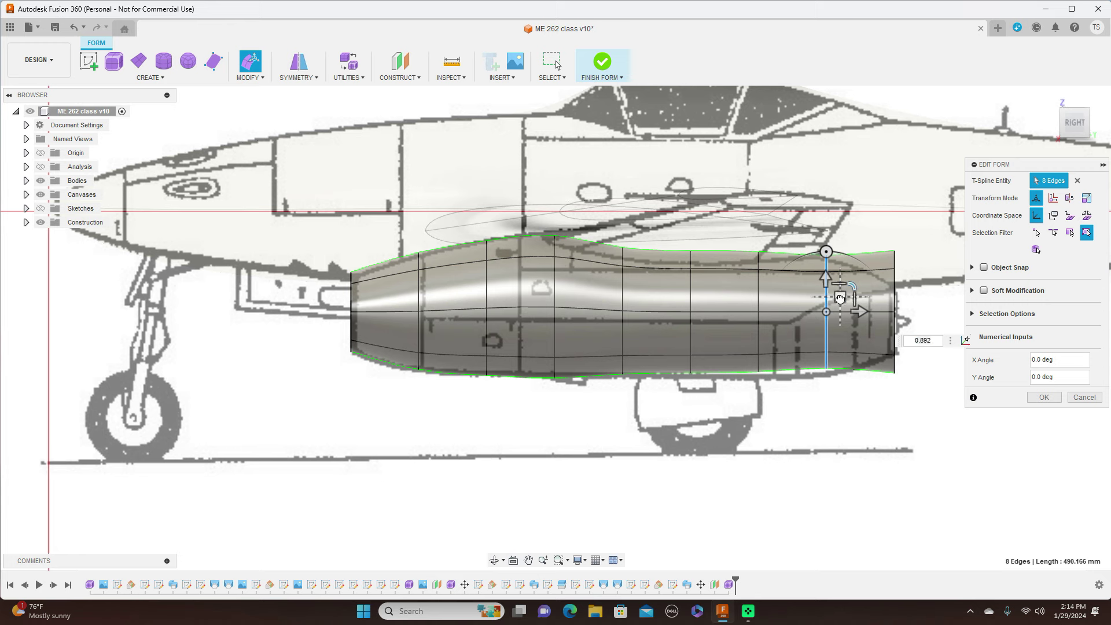
double_click(894, 281)
left_click_drag(922, 282, 870, 288)
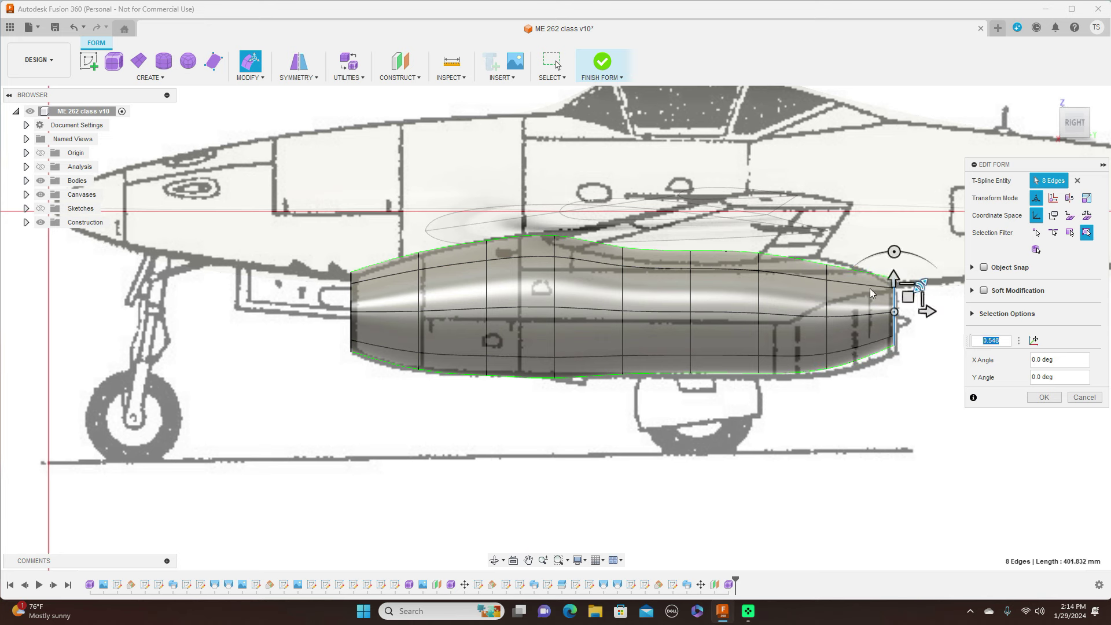
Scale the second-to-last edge loop to about 1.21 and shift the rear loop about 3.1 mm rearward and 4.6 mm down.
double_click(828, 299)
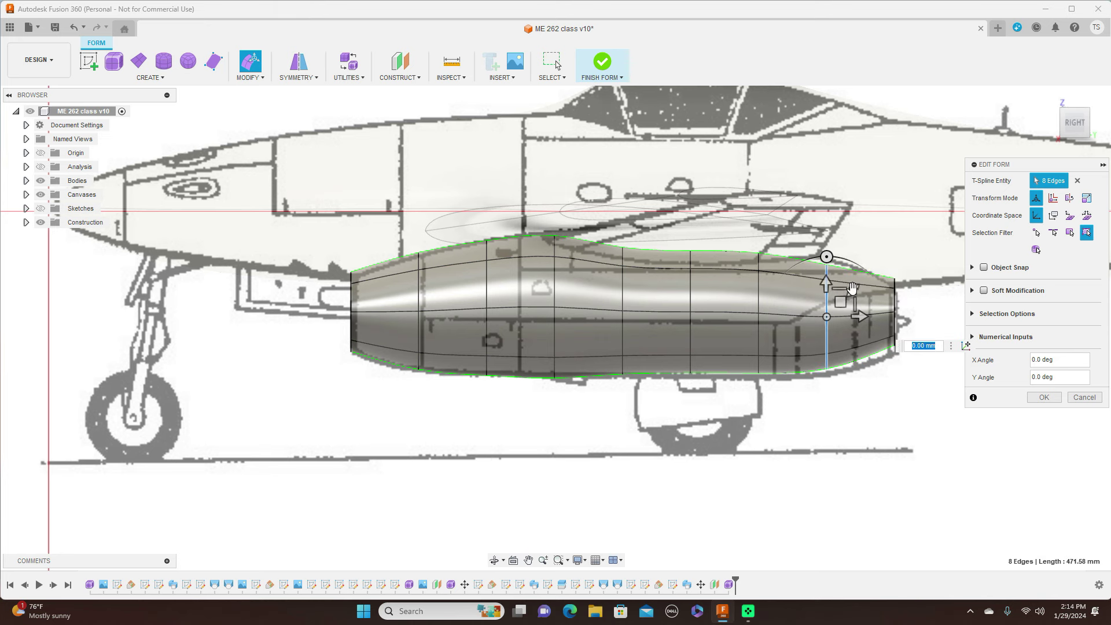
left_click_drag(852, 287, 855, 286)
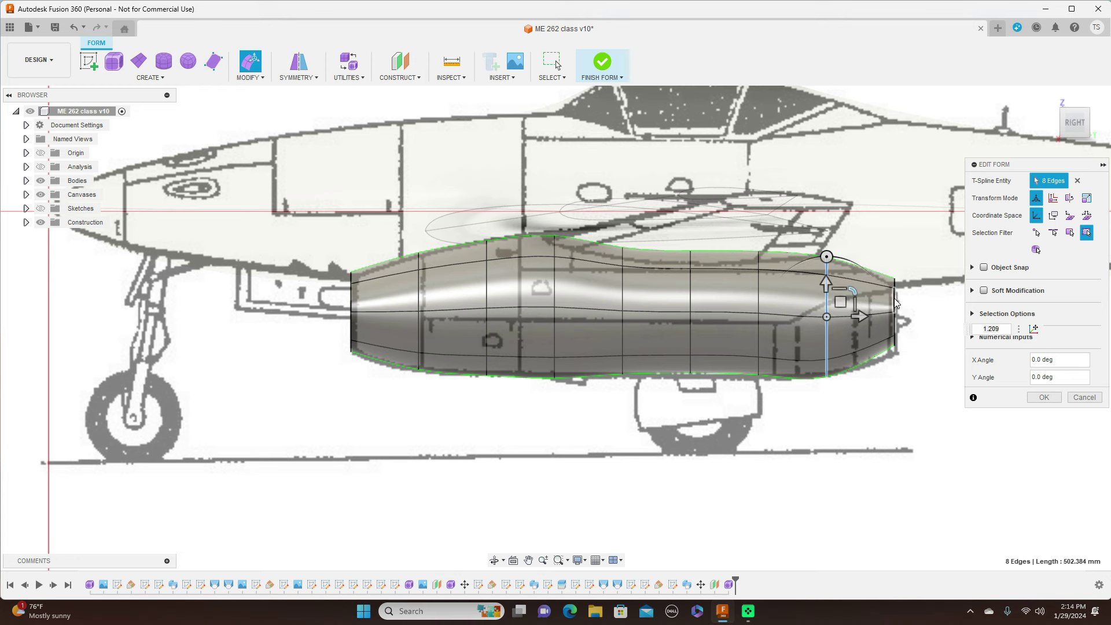
double_click(895, 301)
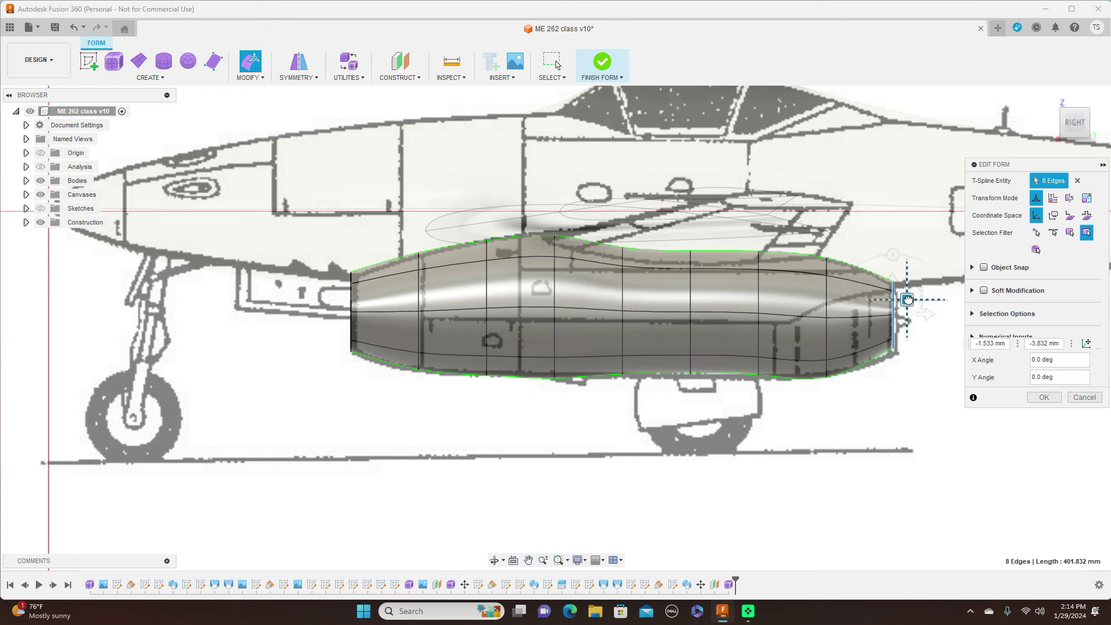
left_click_drag(907, 298, 911, 298)
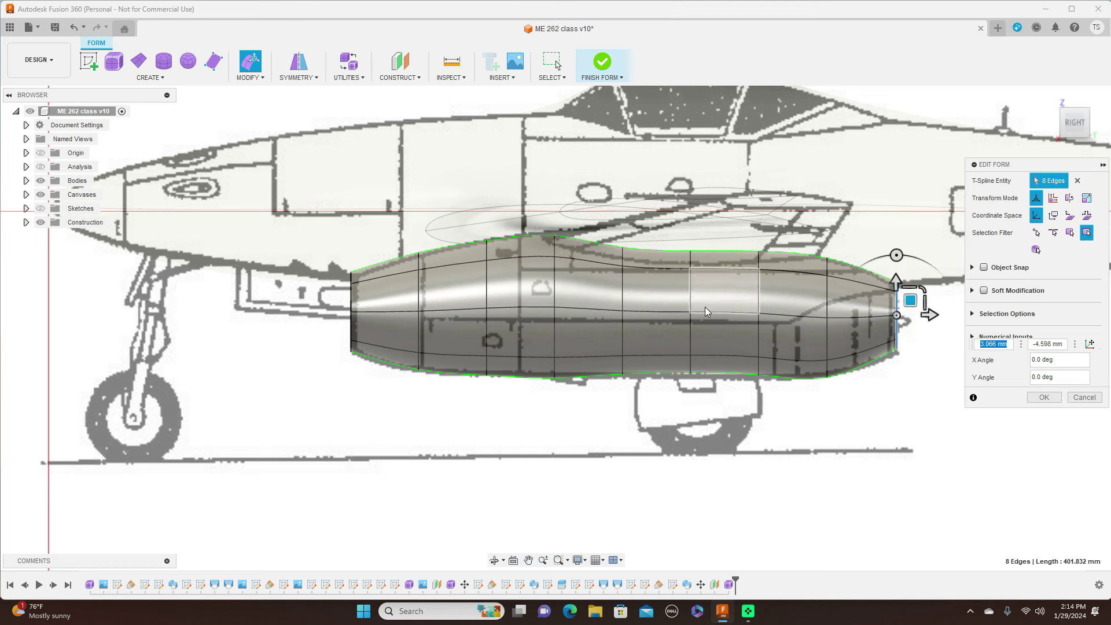
Scale the sixth edge loop from the front to about 1.09 and rotate the mid-height side edge between the second and third loops by -5 degrees.
double_click(691, 300)
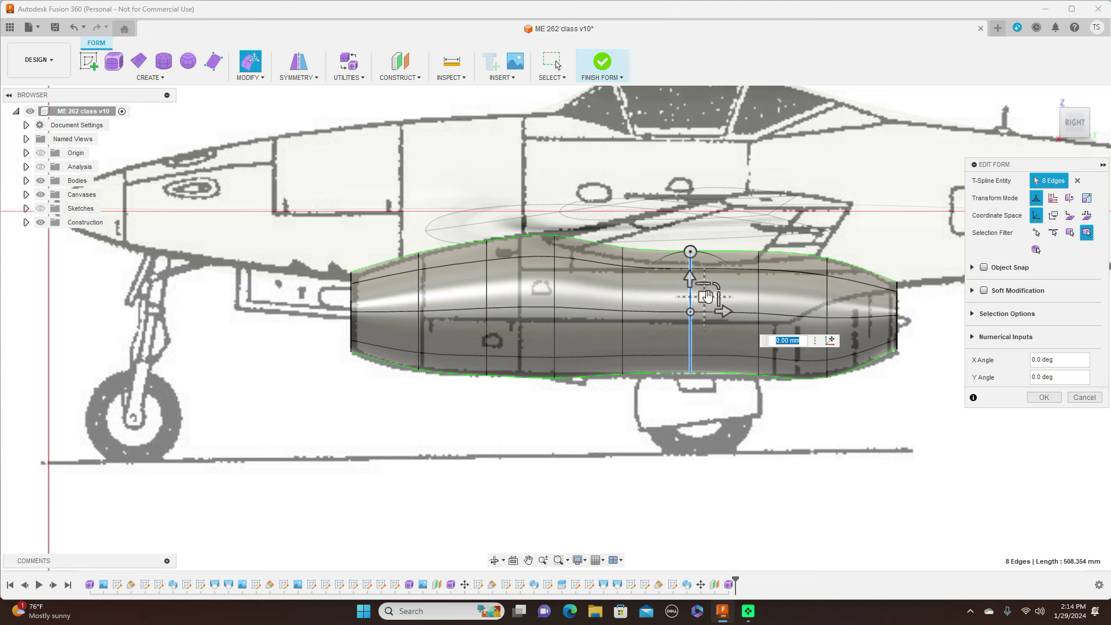
left_click_drag(719, 287, 725, 282)
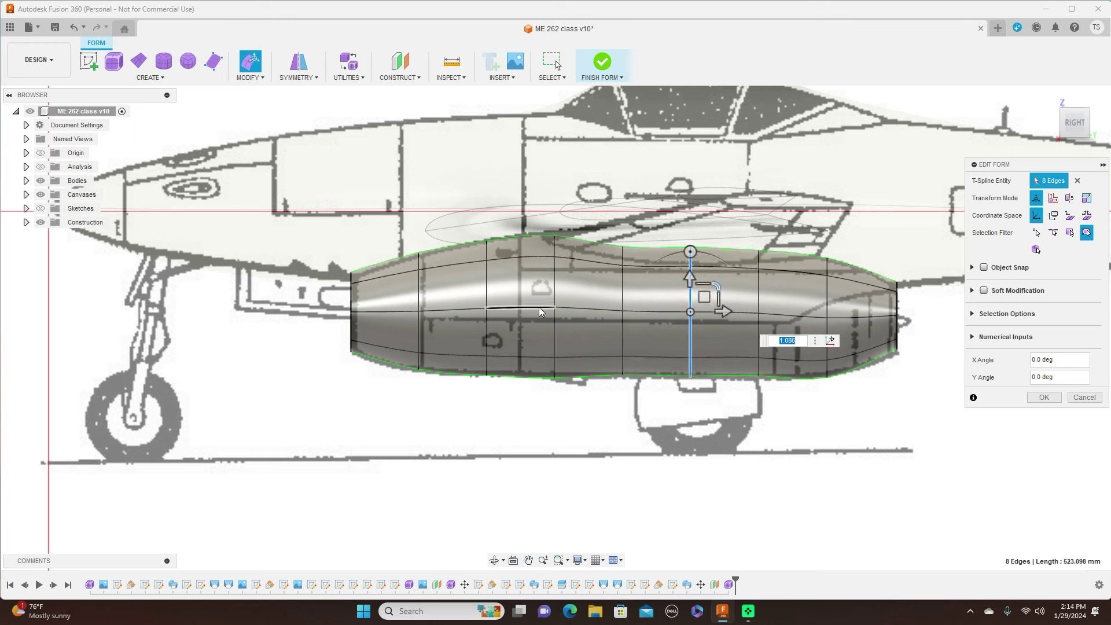
left_click(453, 310)
left_click_drag(453, 249, 456, 250)
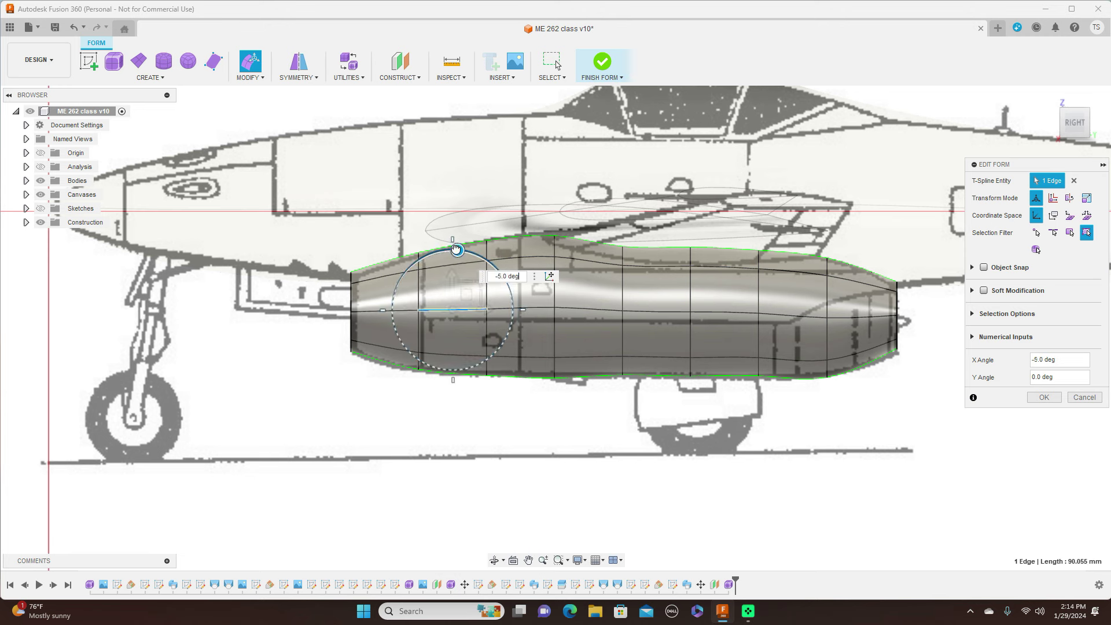
Raise the mid-height side vertices on the fifth and second-to-last loops about 4.6 mm and 10 mm, shifting both slightly forward.
left_click(622, 313)
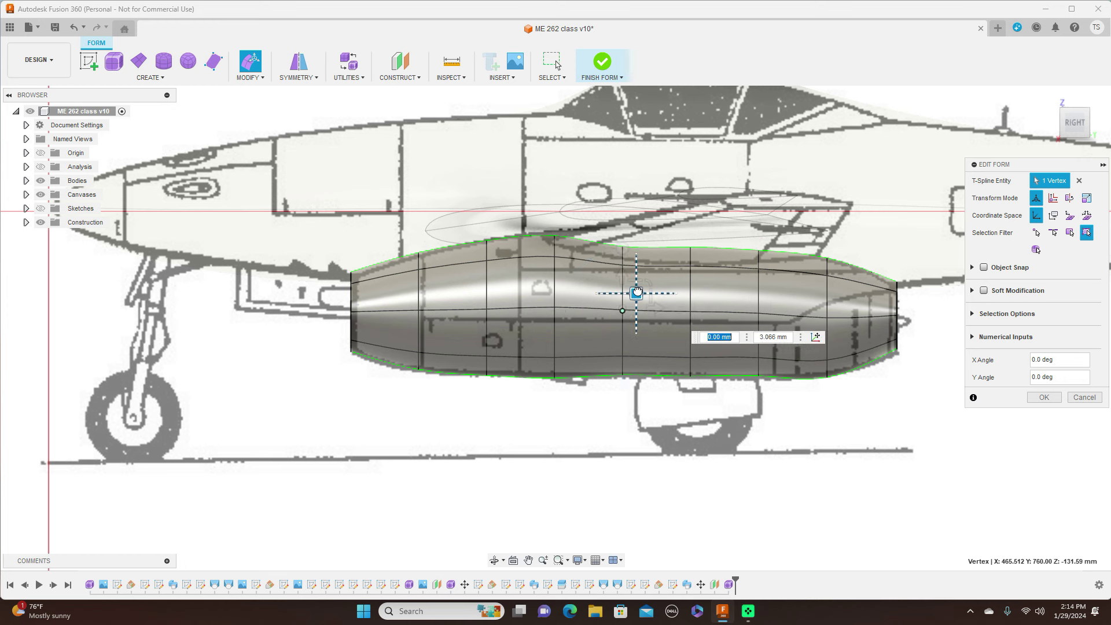
left_click_drag(636, 291, 635, 288)
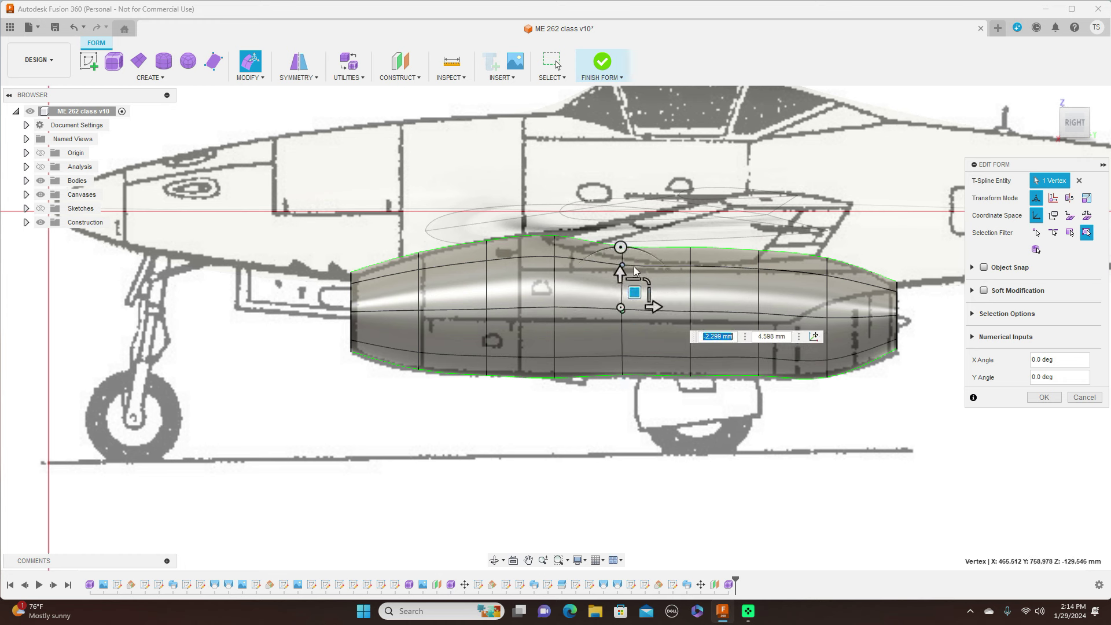
left_click(826, 317)
left_click_drag(840, 297, 841, 294)
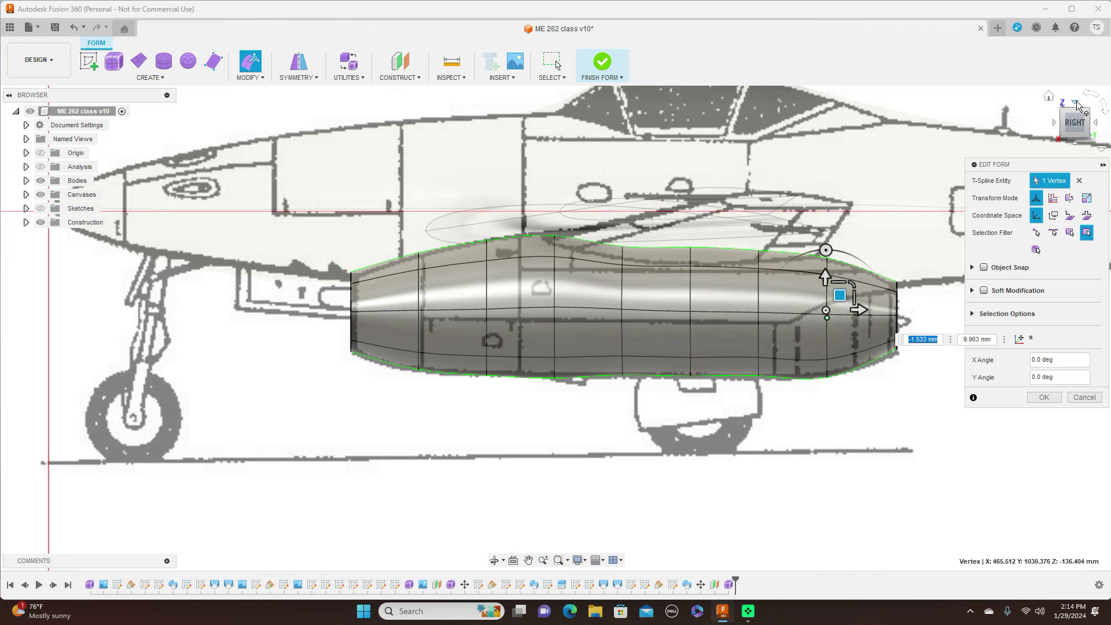
In top view, scale the nacelle's front edge loop to 0.65 to narrow the intake.
left_click(1077, 103)
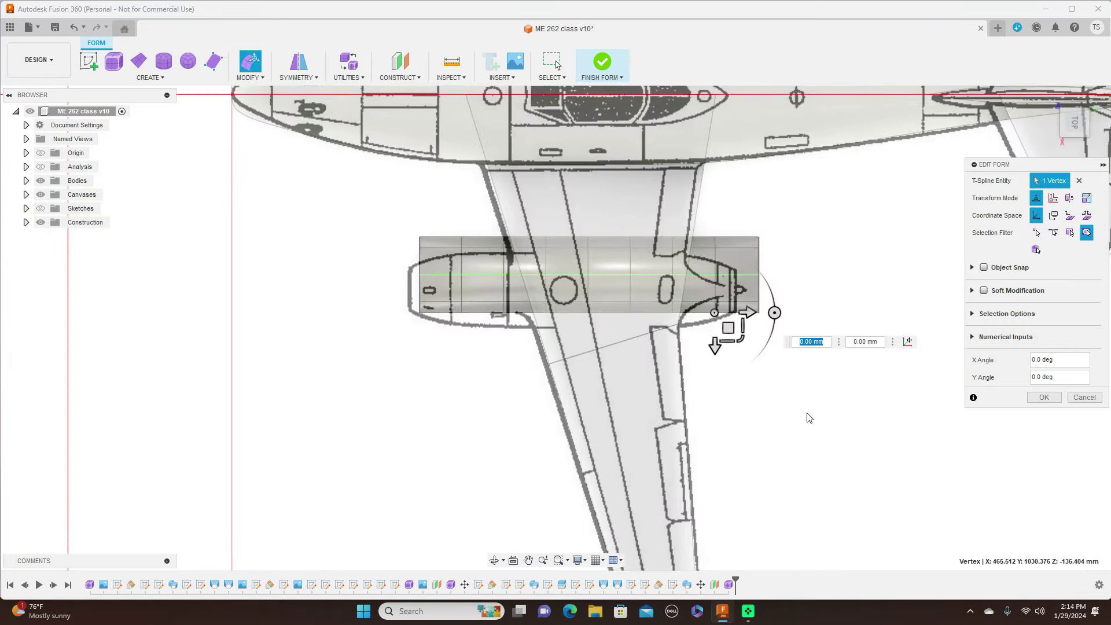
scroll(802, 412, "up", 1)
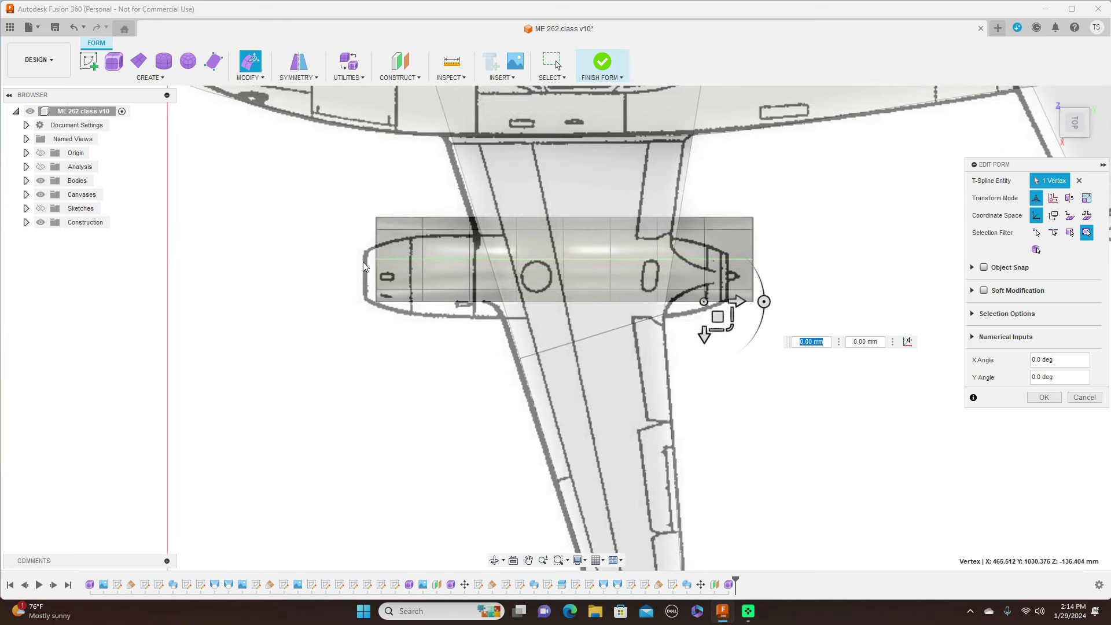
double_click(375, 249)
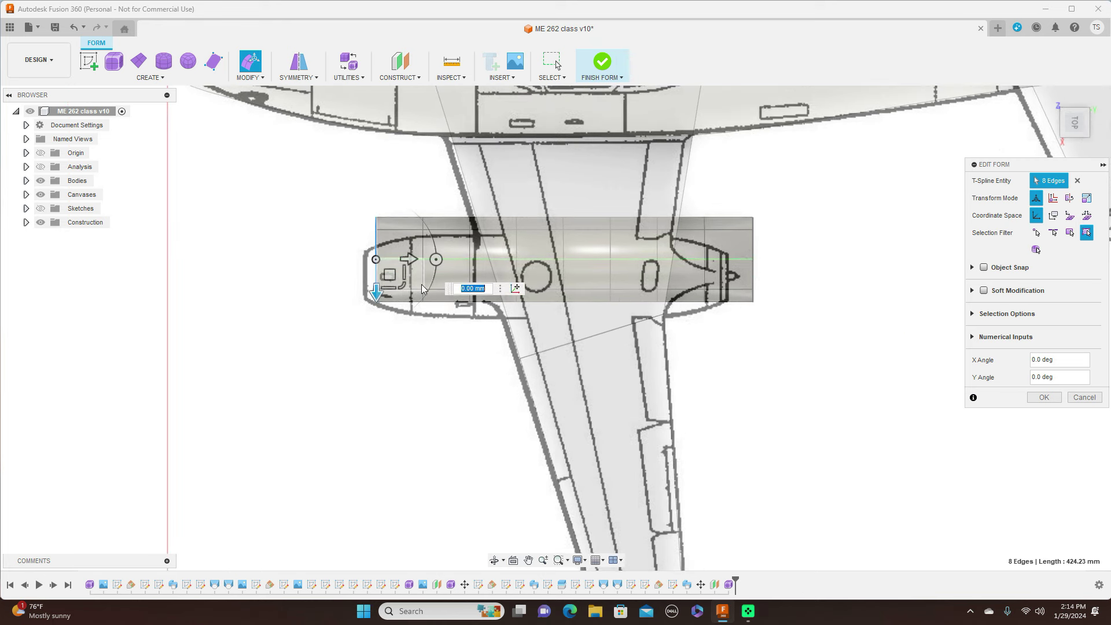
left_click_drag(399, 286, 418, 272)
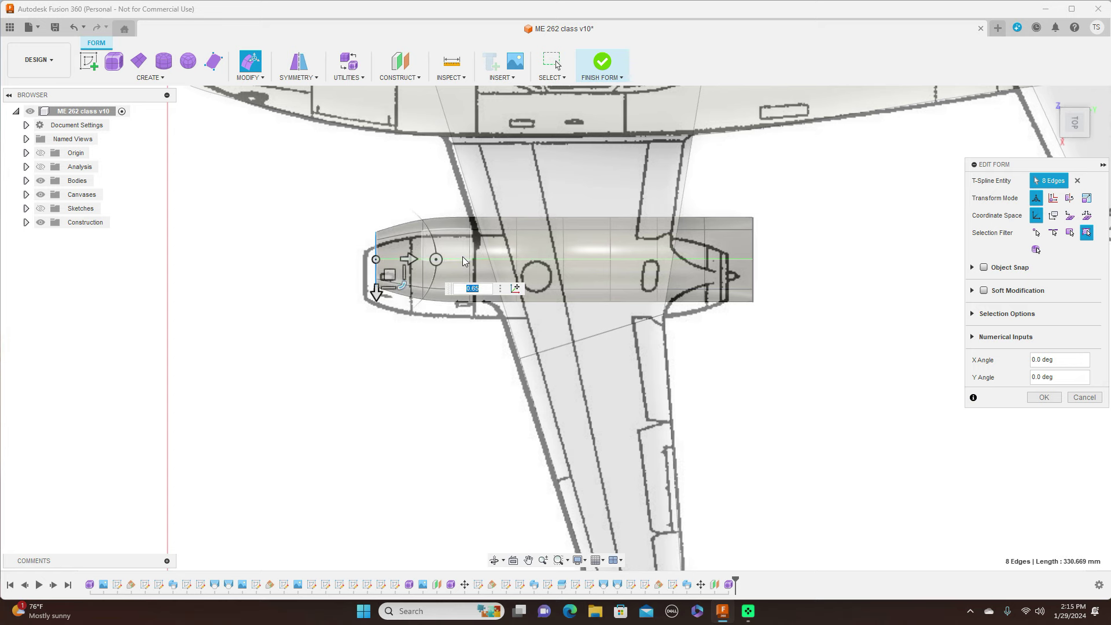
Shift the entire nacelle form about 1.3 mm outboard in top view and finish the form edit.
scroll(833, 351, "down", 5)
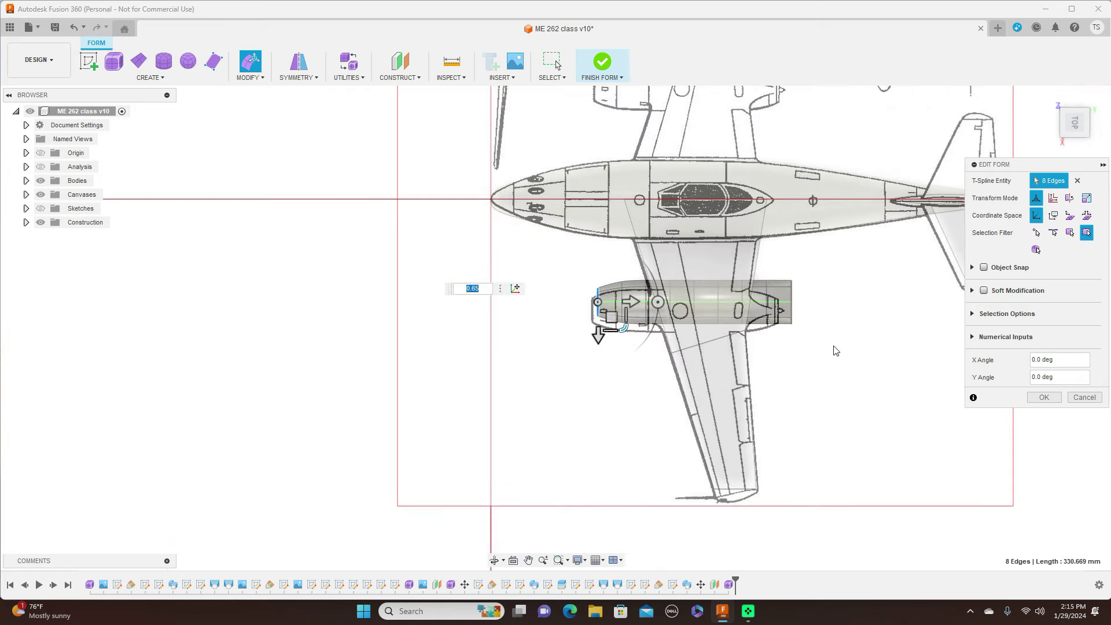
scroll(836, 351, "up", 4)
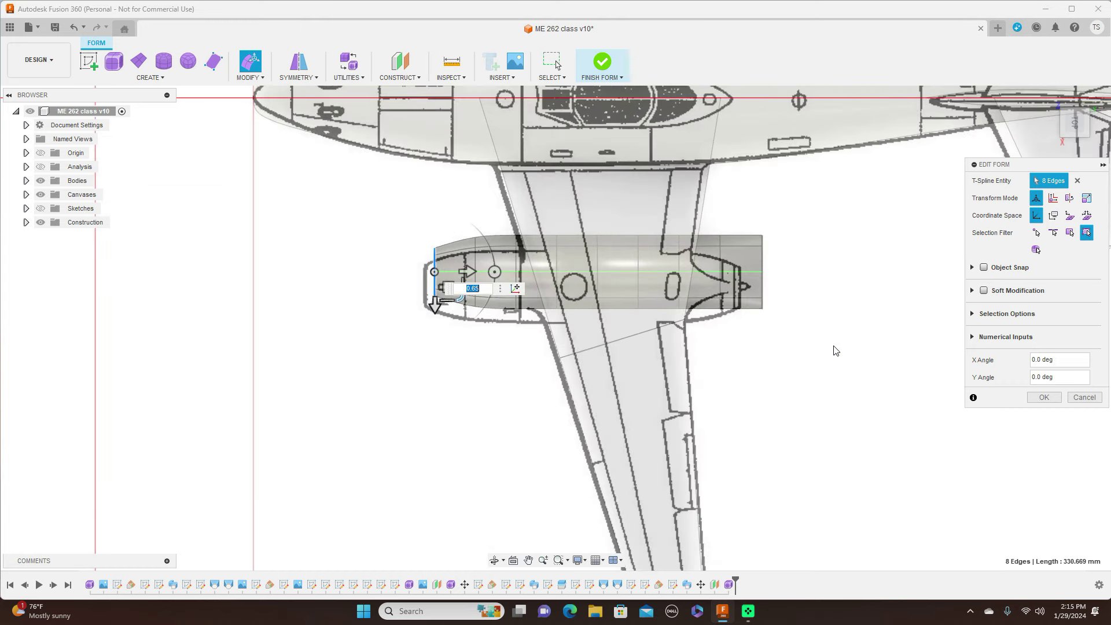
left_click(900, 422)
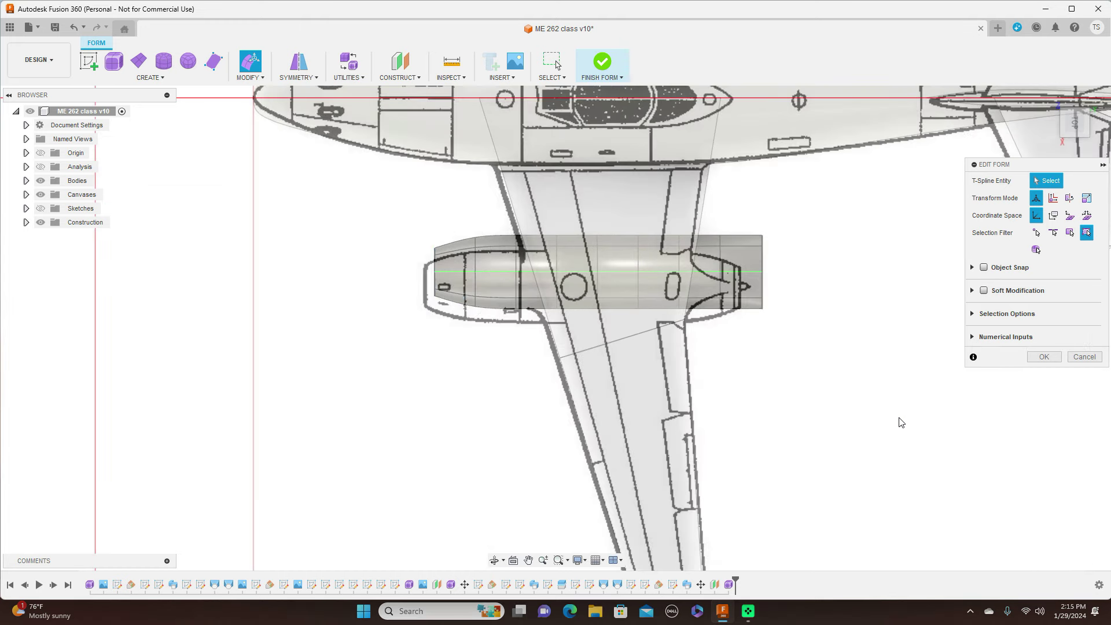
left_click_drag(417, 187, 808, 413)
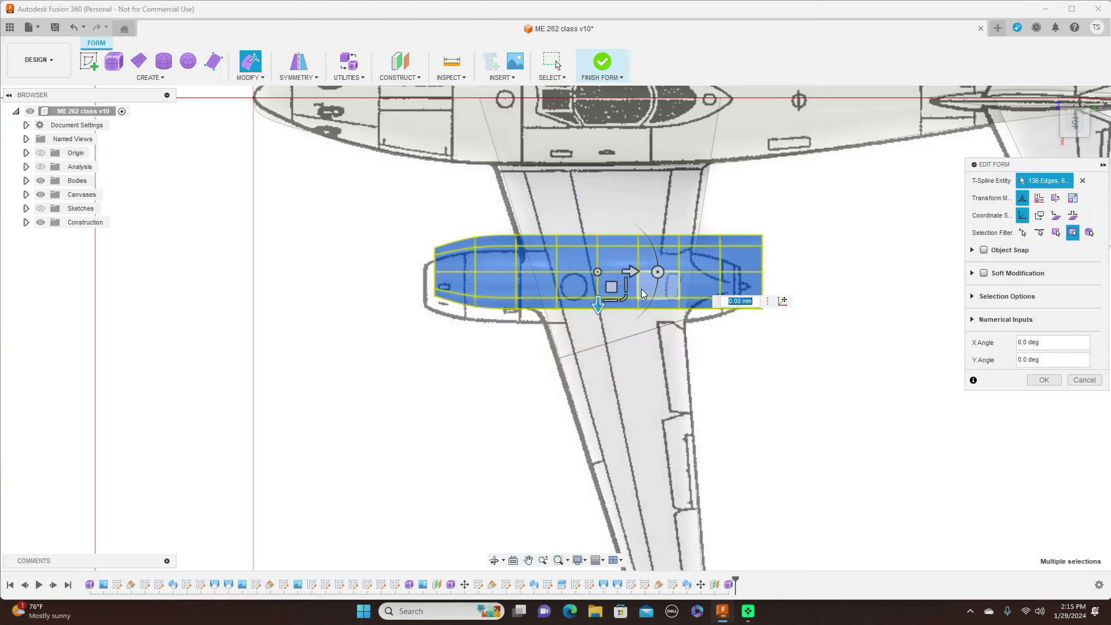
left_click_drag(611, 287, 611, 288)
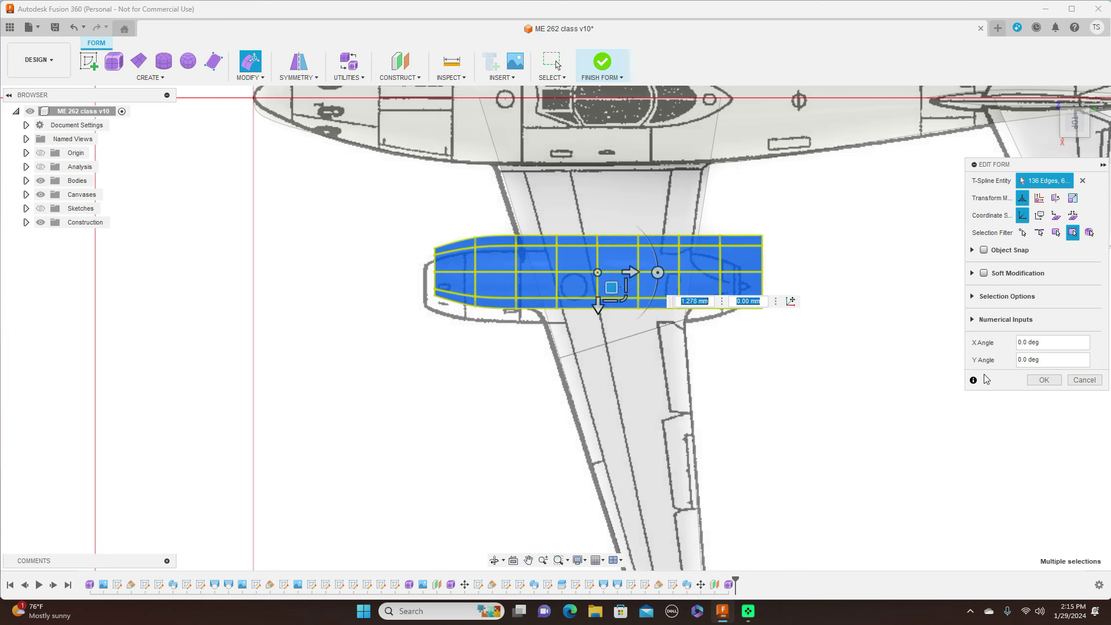
left_click(1044, 380)
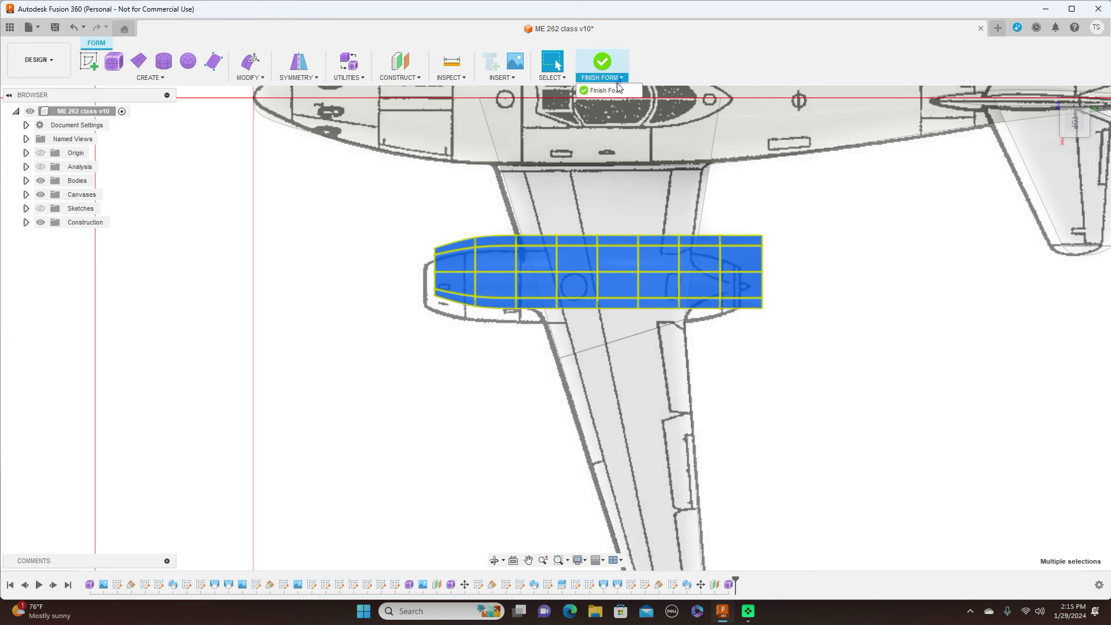
left_click(614, 81)
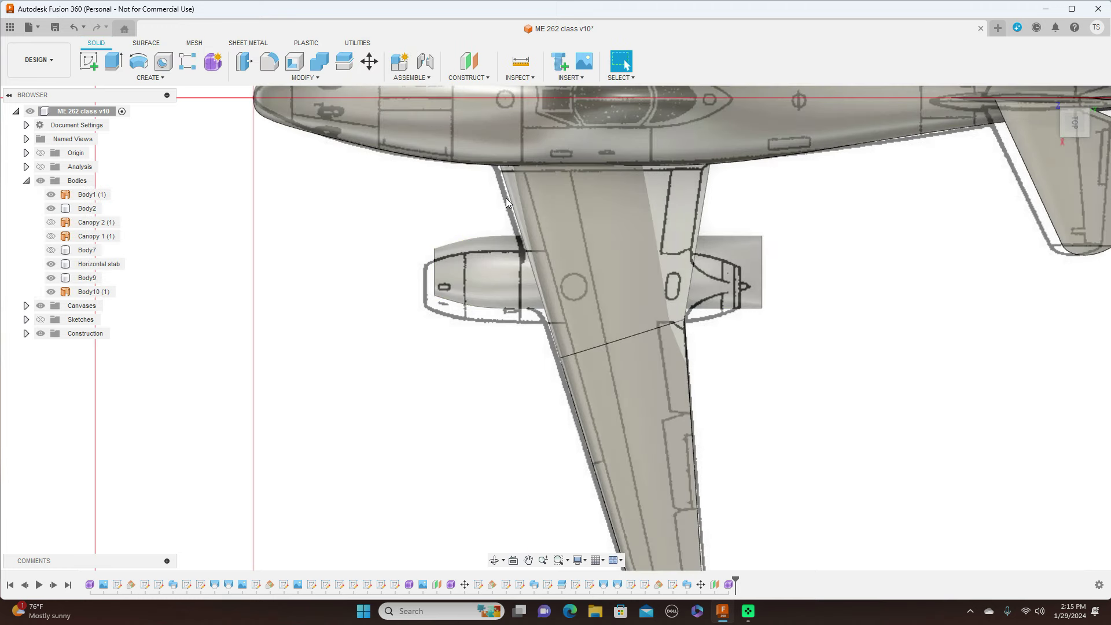
Move the nacelle body about 32 mm in X and 1.3 mm in Y to align it with the engine outline on the top-view canvas.
left_click(481, 263)
left_click(510, 233)
left_click(481, 265)
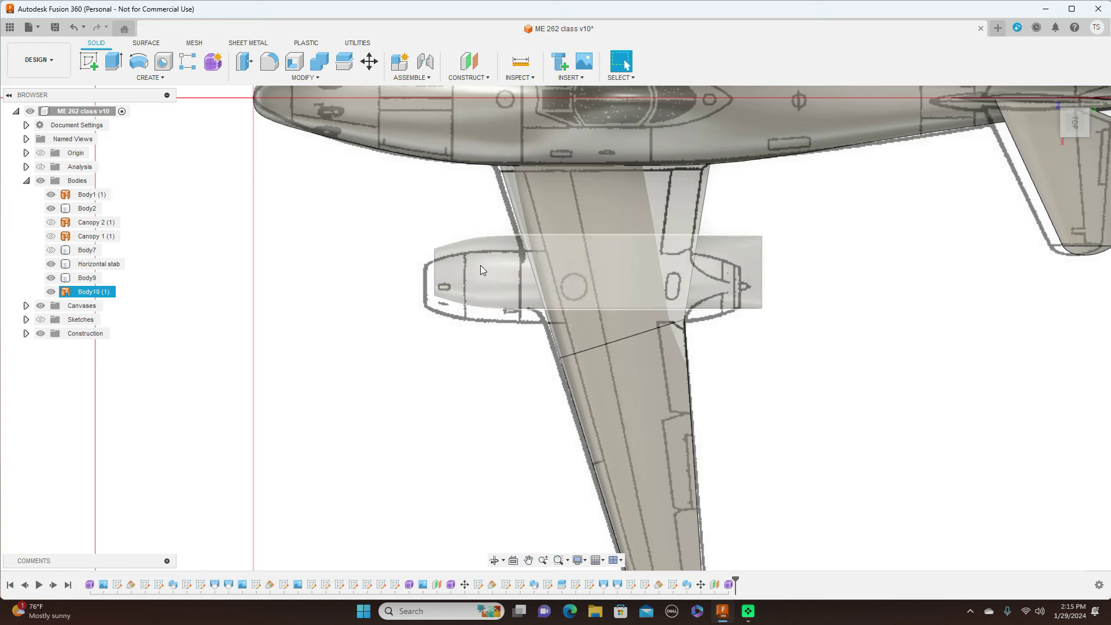
key("Escape")
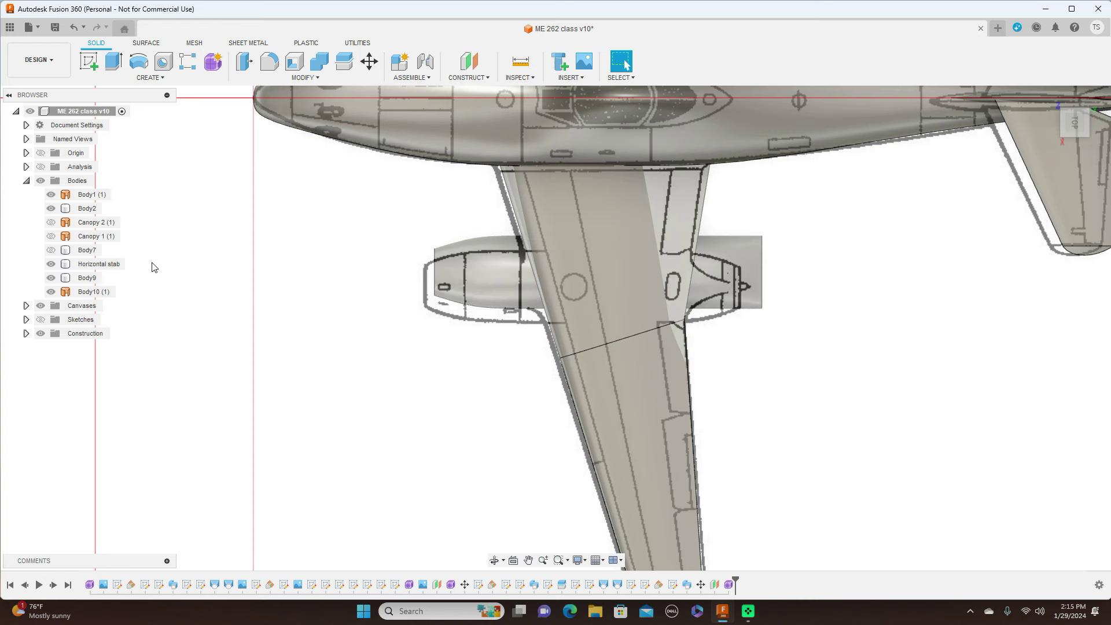
left_click(87, 293)
right_click(88, 294)
left_click(116, 300)
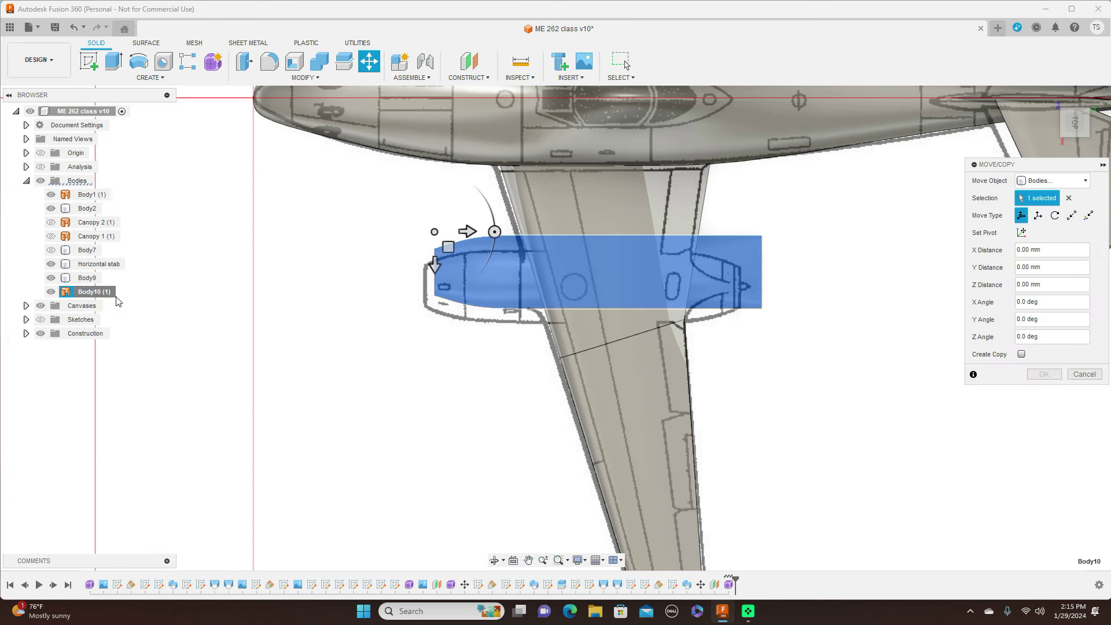
left_click(450, 247)
left_click_drag(450, 247, 449, 263)
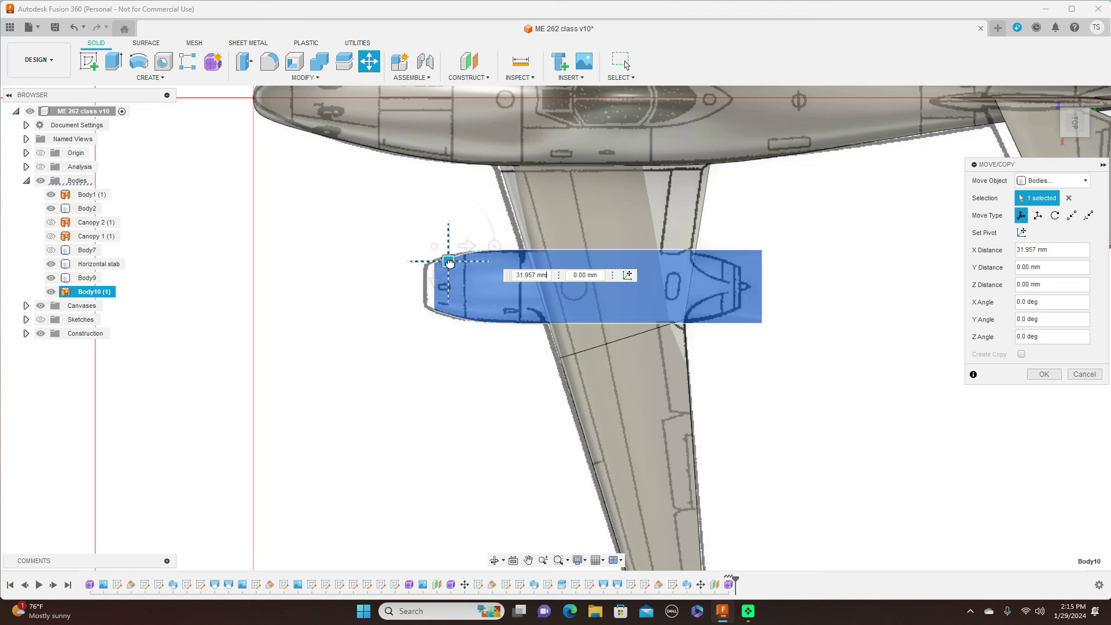
left_click_drag(450, 263, 450, 264)
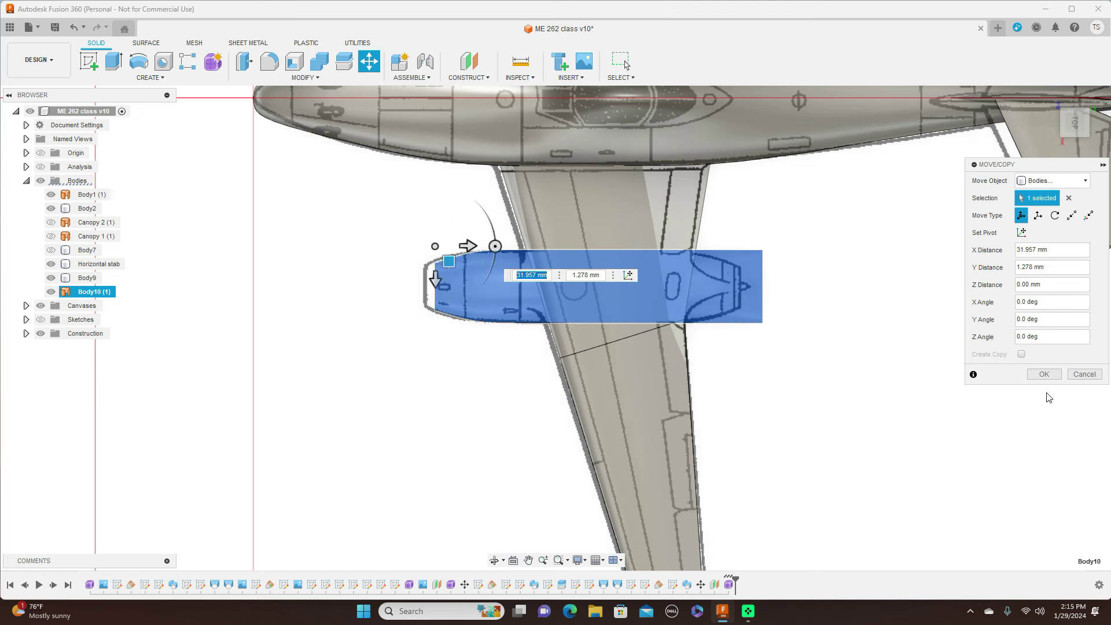
left_click(1052, 377)
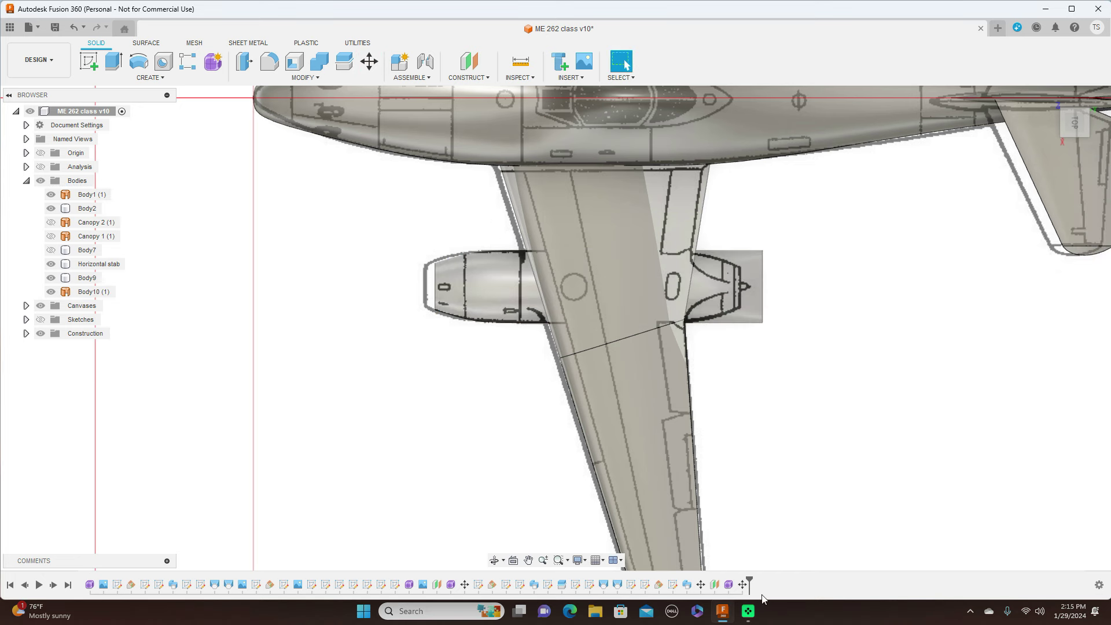
Reopen the nacelle form for editing and scale its rear edge loop to about 0.7.
left_click(728, 585)
right_click(729, 585)
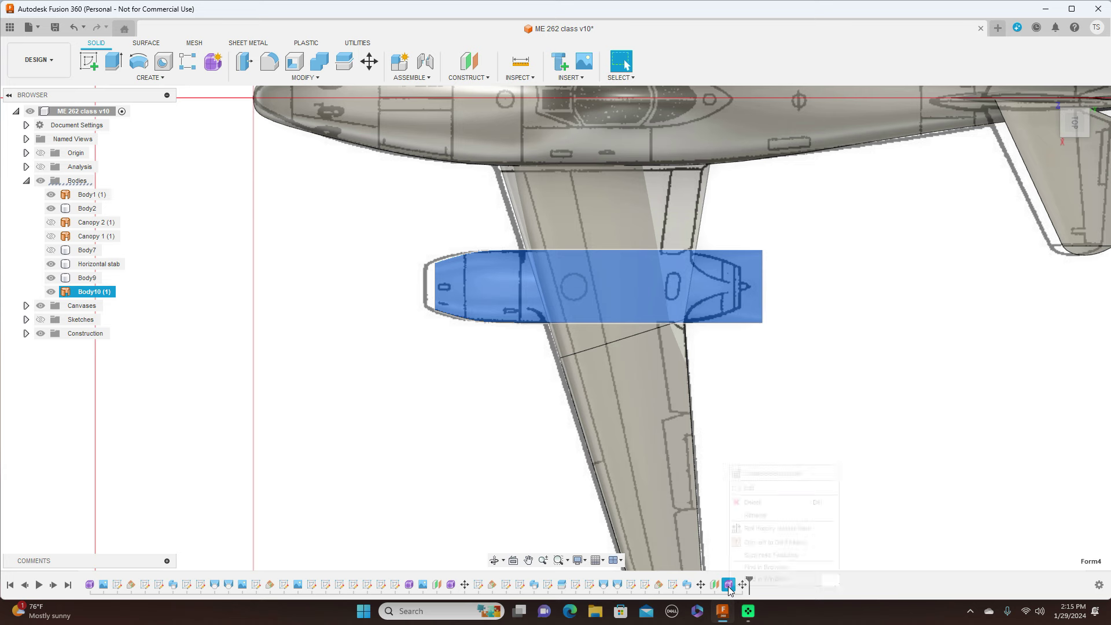
left_click(752, 488)
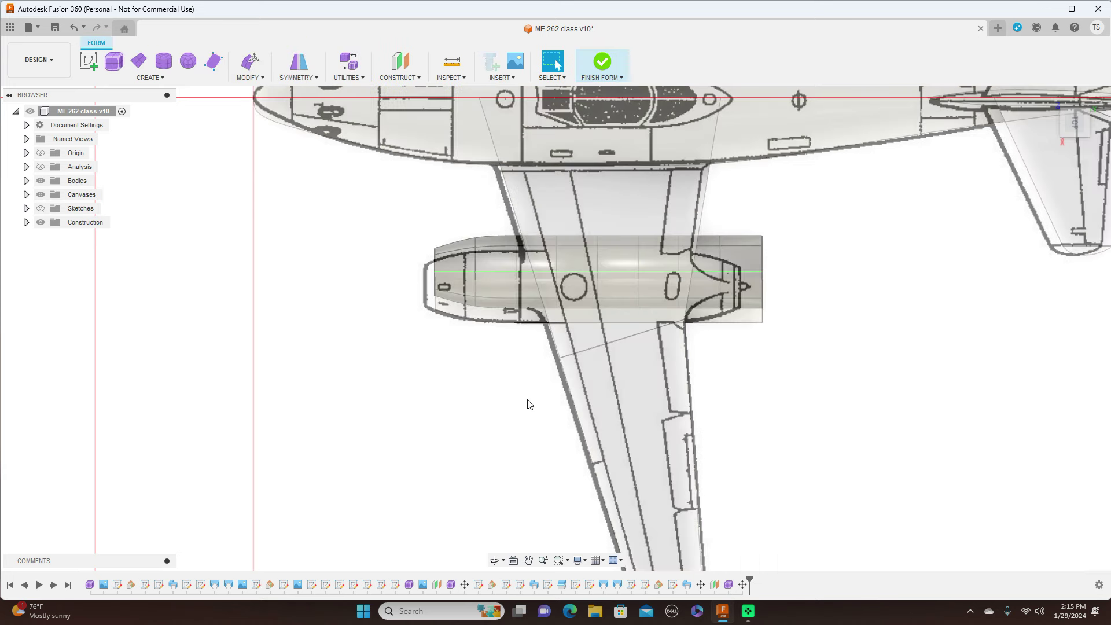
scroll(527, 404, "up", 2)
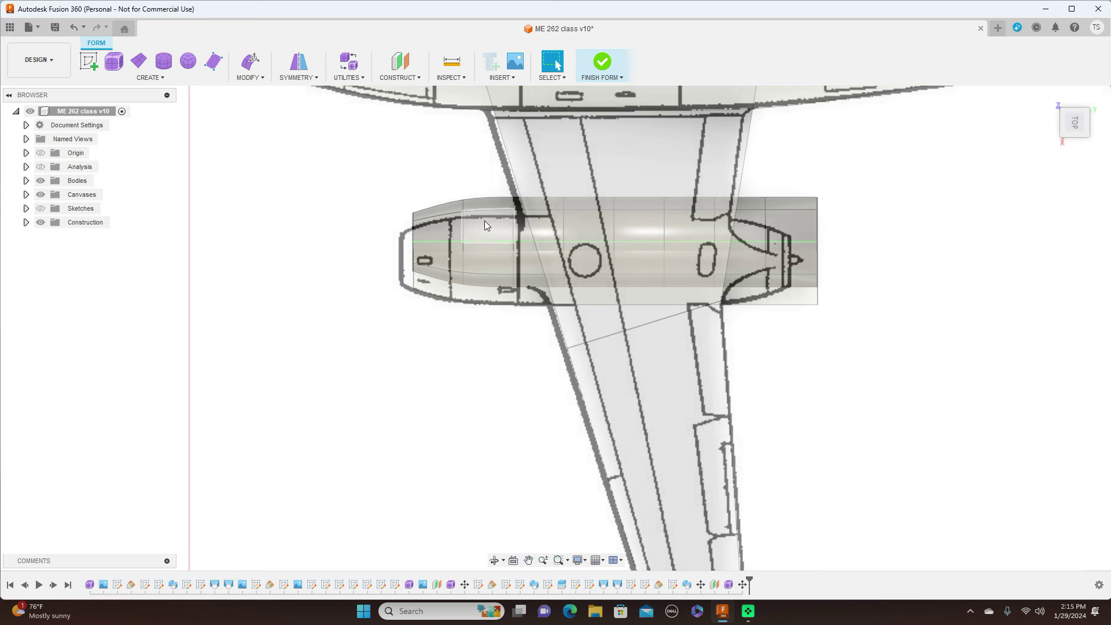
double_click(818, 225)
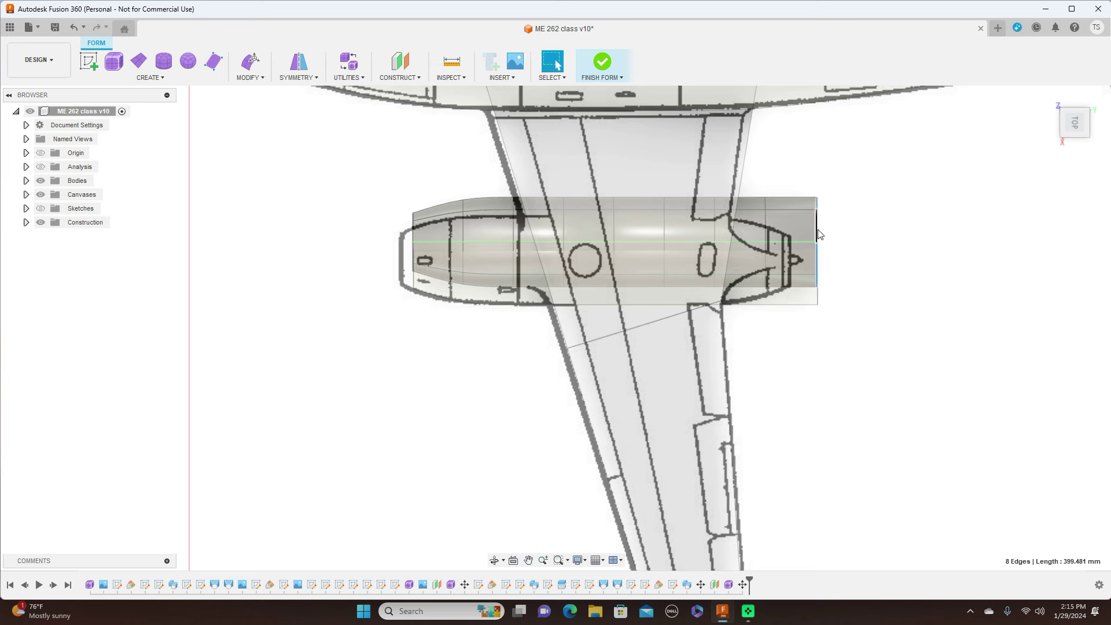
right_click(818, 230)
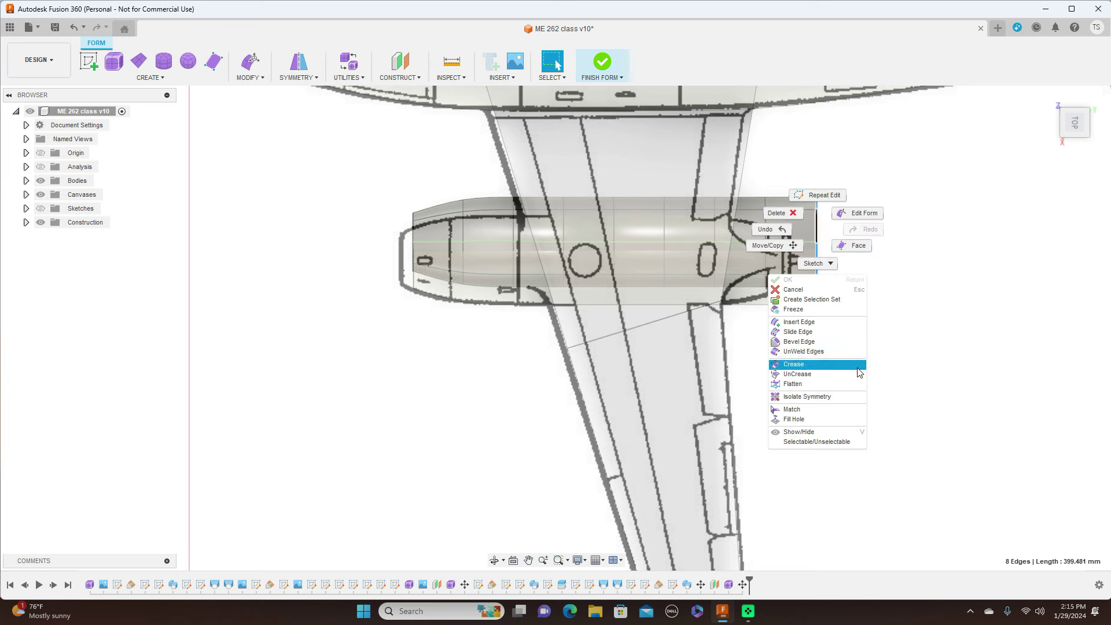
left_click(867, 210)
mouse_move(832, 257)
left_mouse_down()
mouse_move(840, 271)
mouse_move(838, 261)
left_mouse_up()
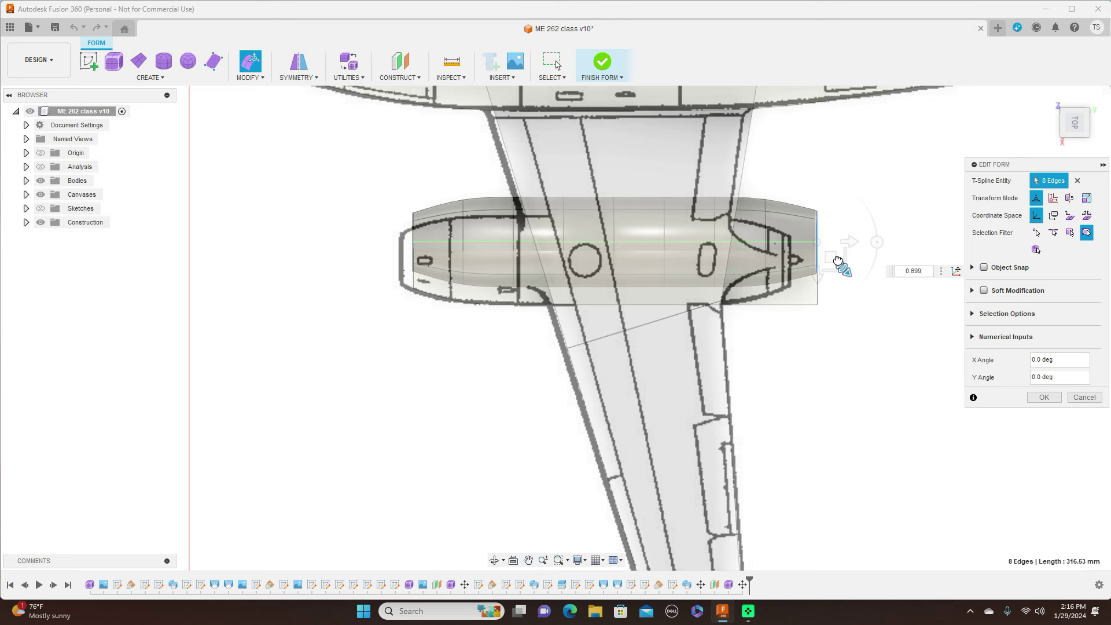
left_click_drag(838, 261, 838, 261)
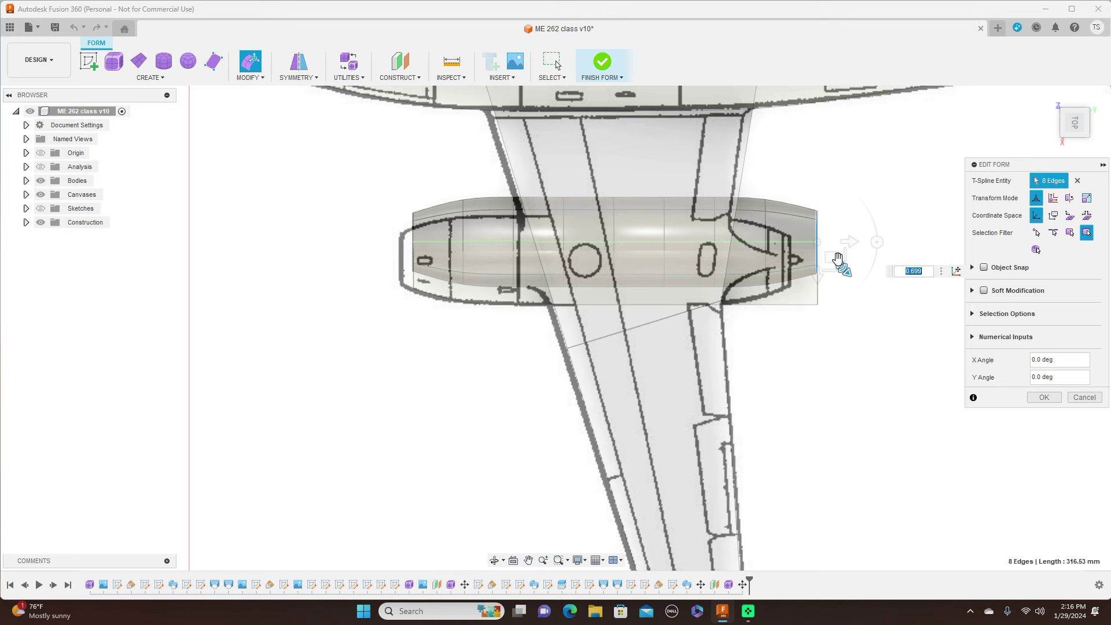
left_click(1044, 398)
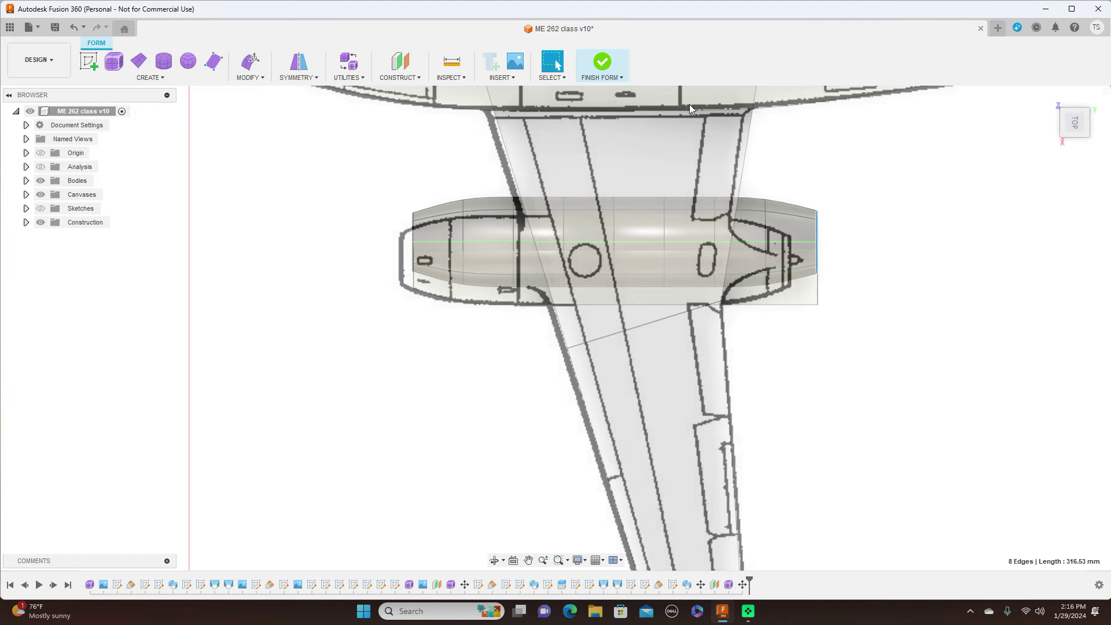
Finish the form edit and save the design as a new version with the default description.
left_click(615, 74)
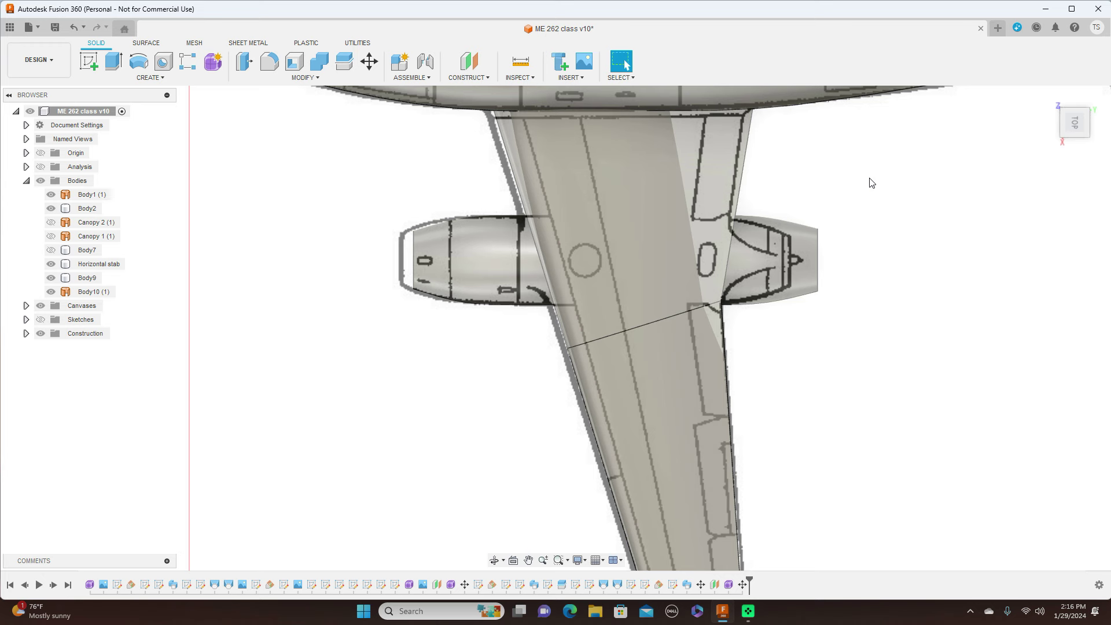
left_click(56, 28)
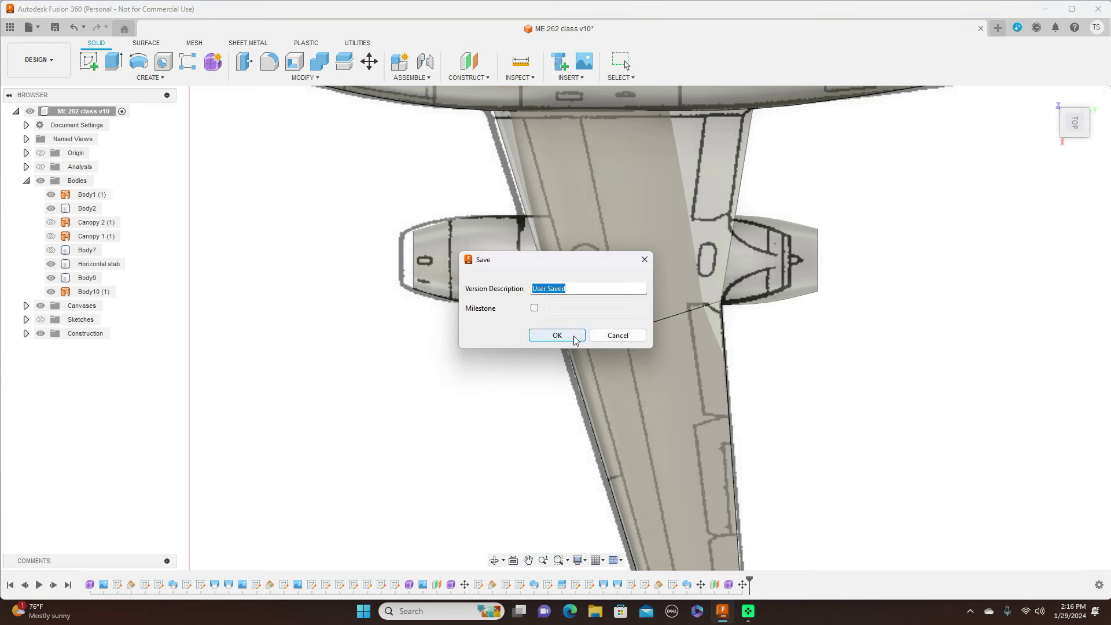
left_click(557, 336)
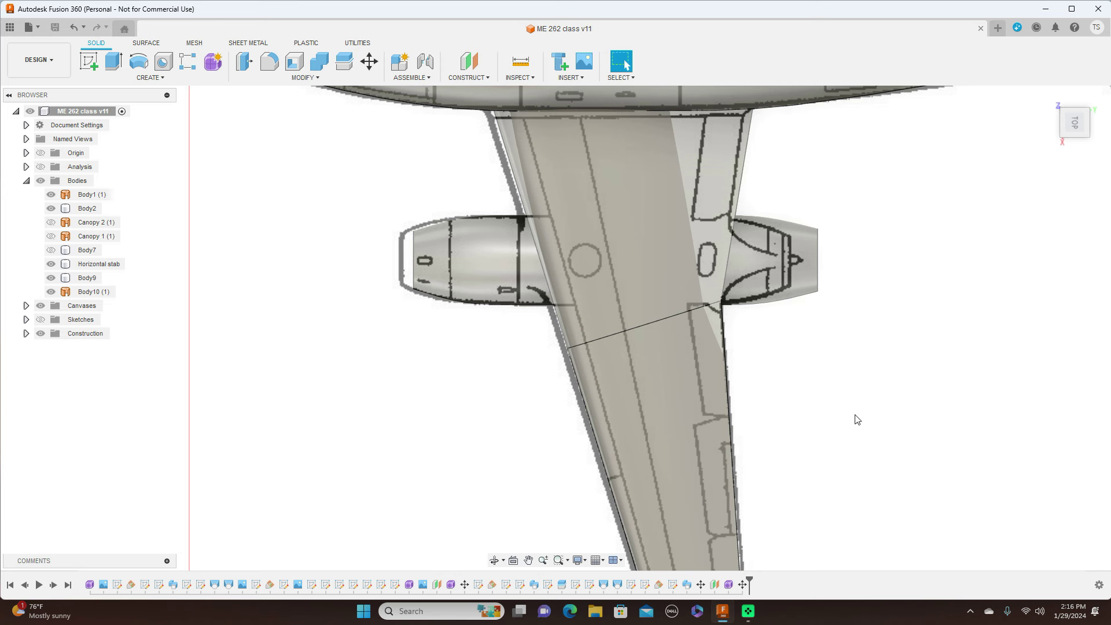
Reopen the nacelle form and scale its second-to-last edge loop to about 0.92.
left_click(727, 585)
right_click(728, 586)
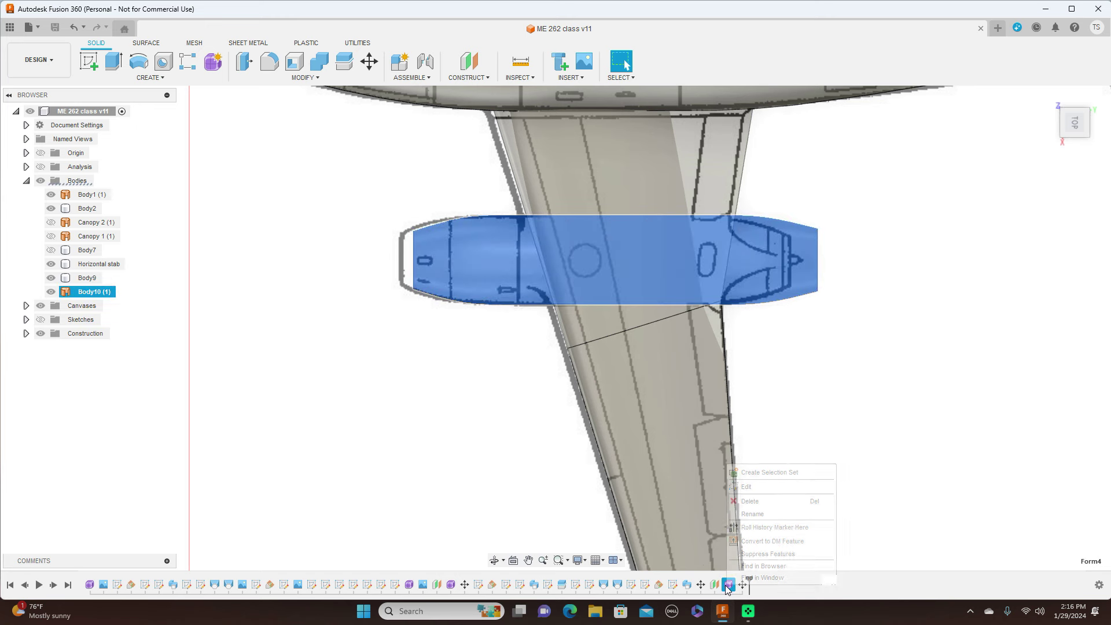
left_click(777, 487)
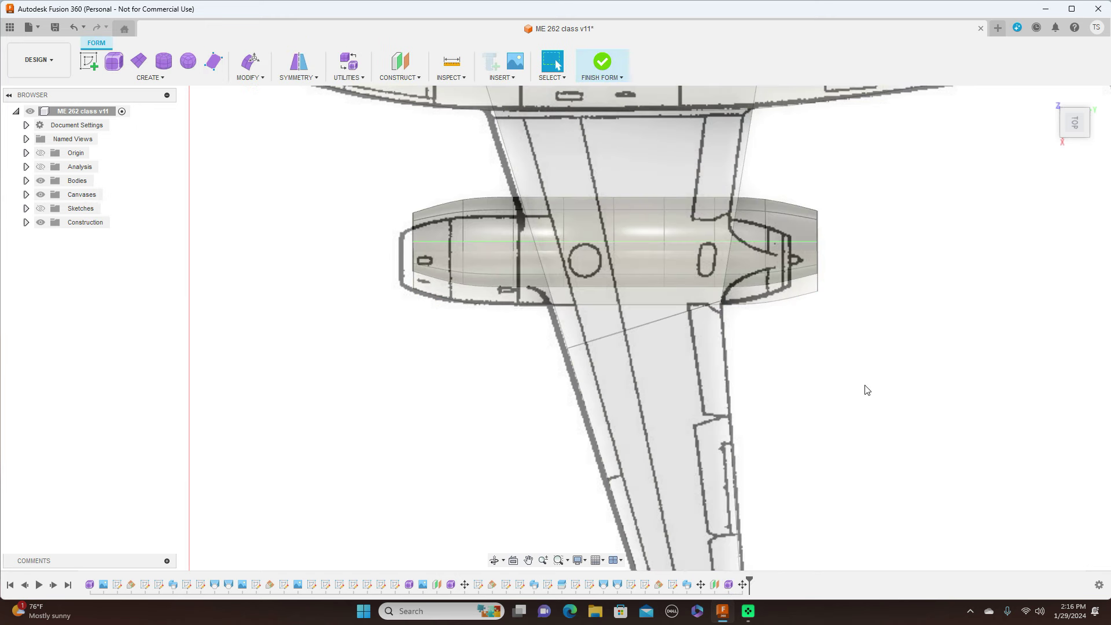
double_click(766, 231)
right_click(767, 235)
left_click(802, 221)
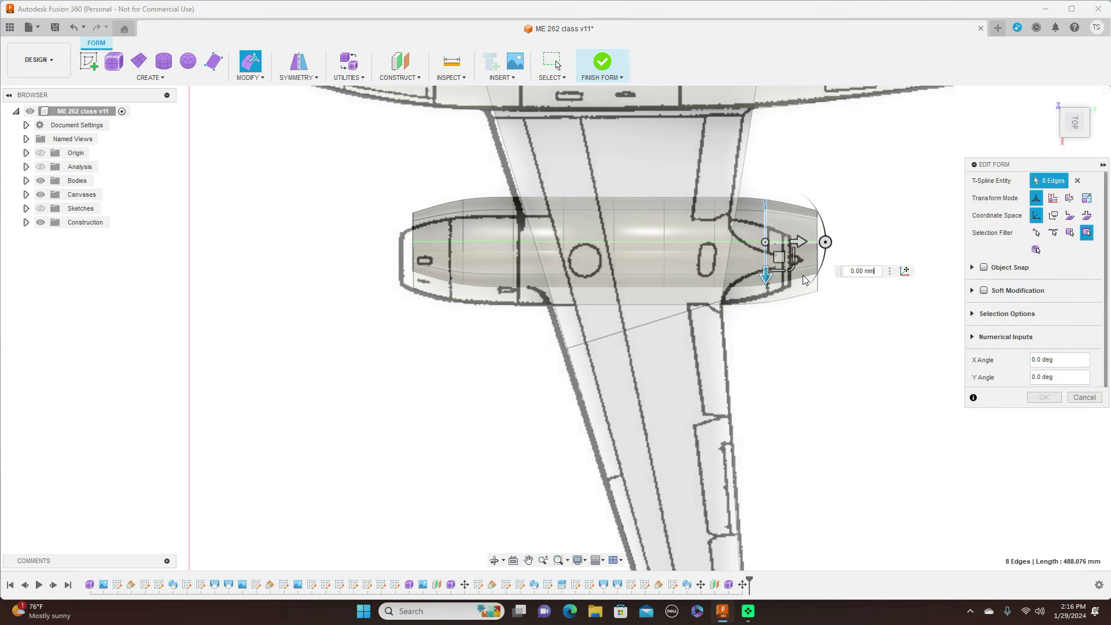
left_click_drag(793, 268, 790, 266)
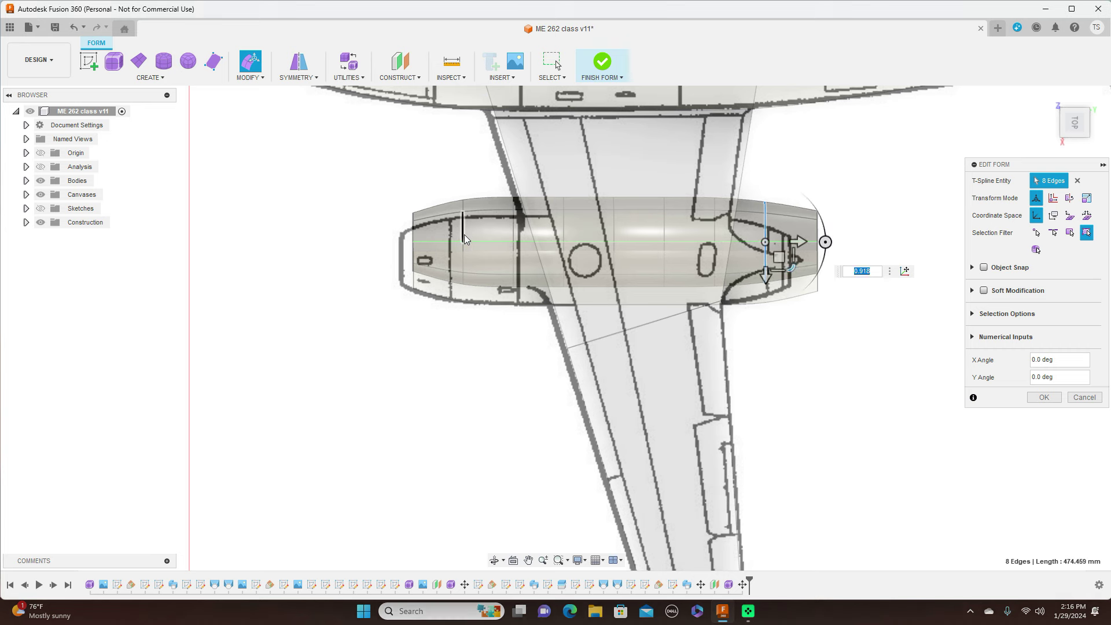
Scale the nacelle's second edge loop from the front to about 0.89 and the front loop to about 0.92, finishing the form.
left_click(464, 237)
left_click_drag(478, 259, 490, 264)
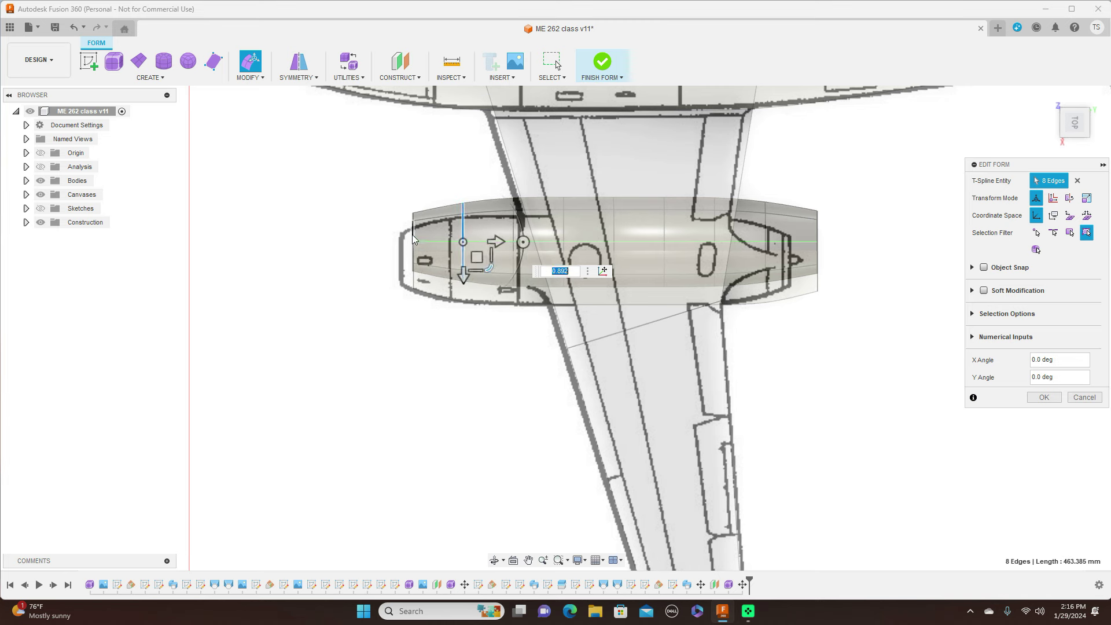
left_click(412, 235)
left_click_drag(439, 265, 440, 267)
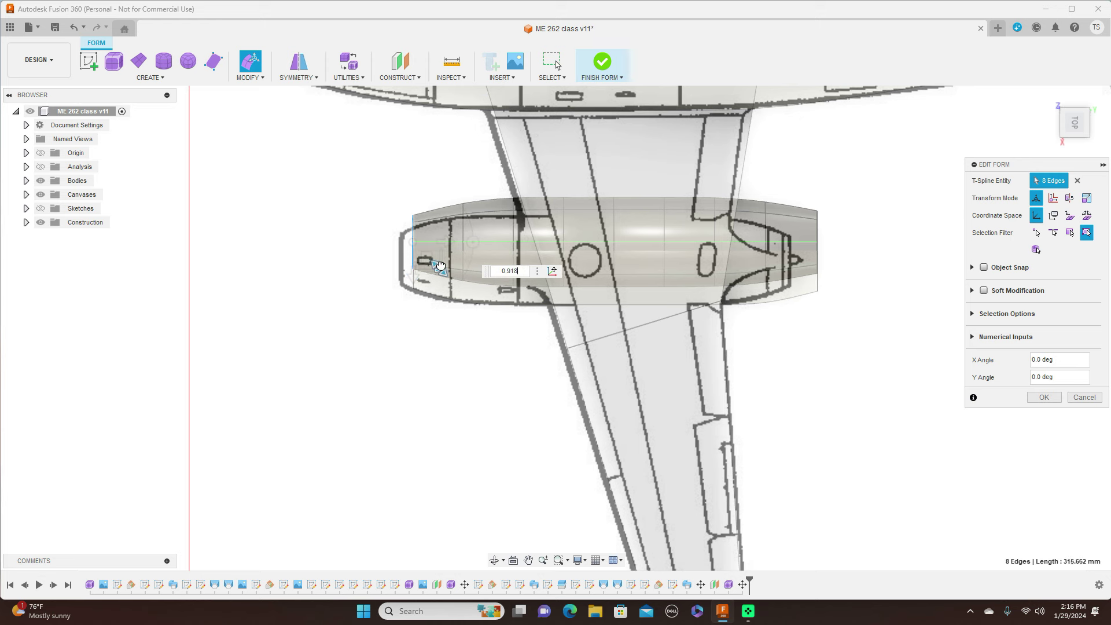
left_click(1045, 397)
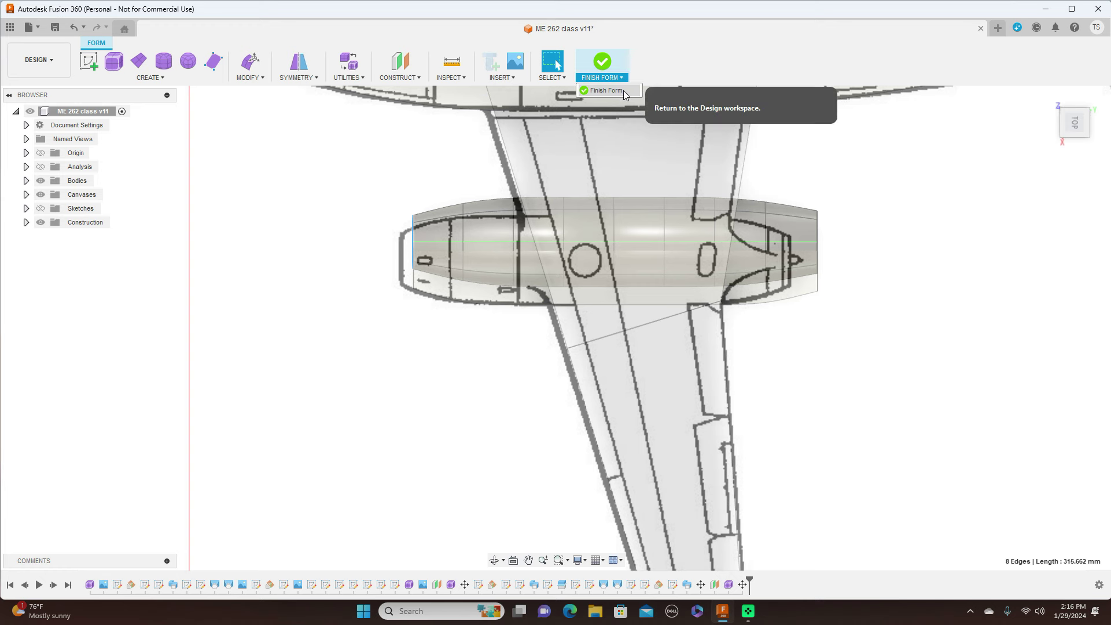
left_click(618, 80)
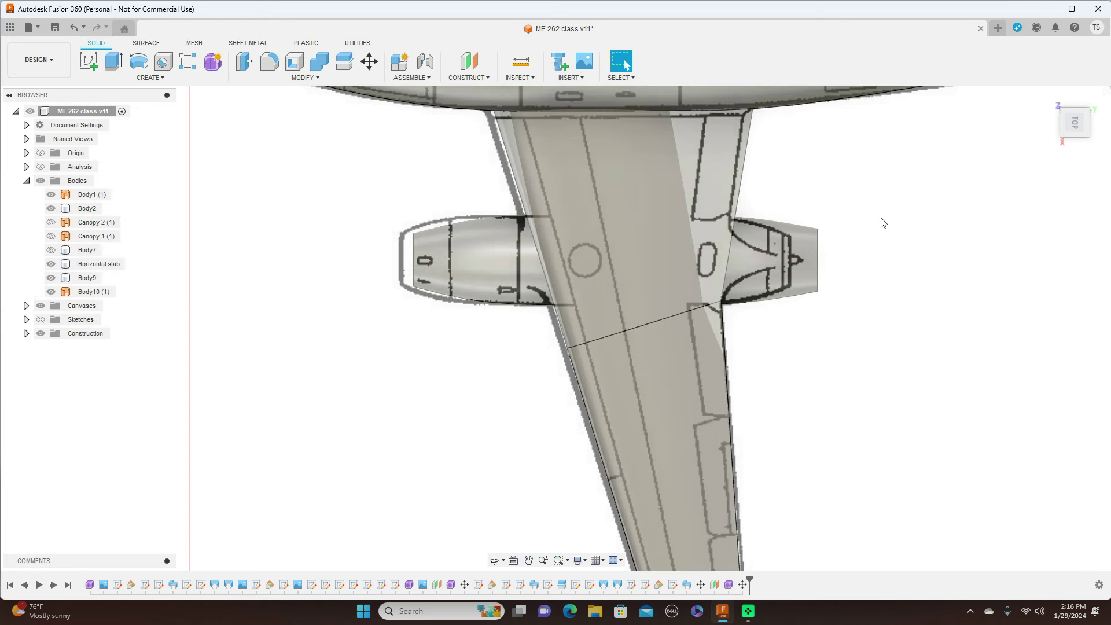
Edit the nacelle form again and enlarge the second edge loop from the front by a scale of about 1.07.
left_click(769, 232)
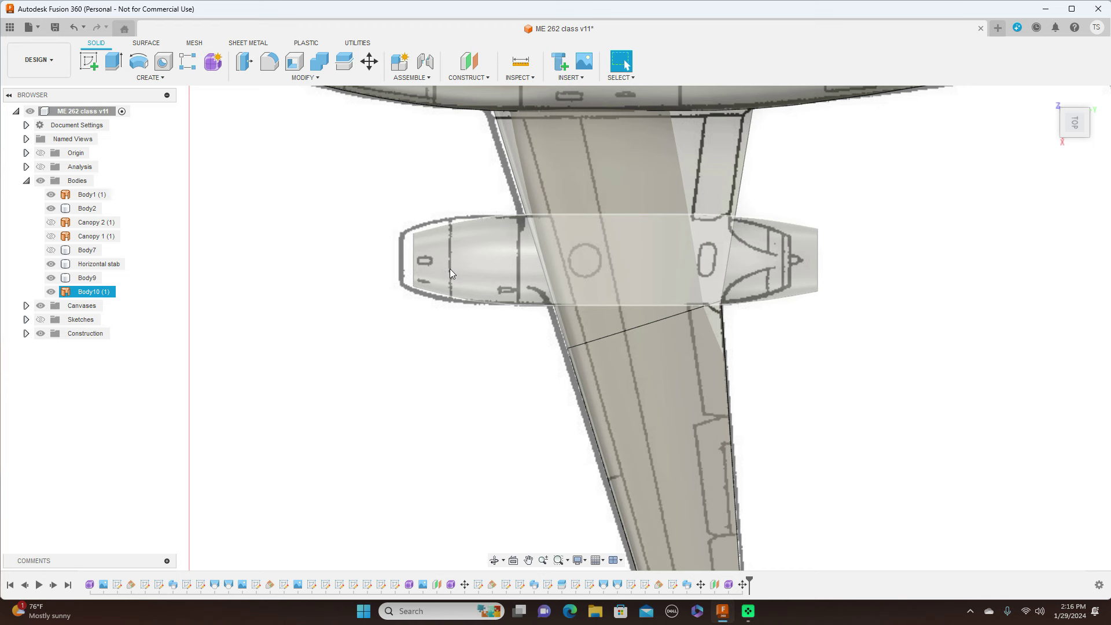
left_click(769, 509)
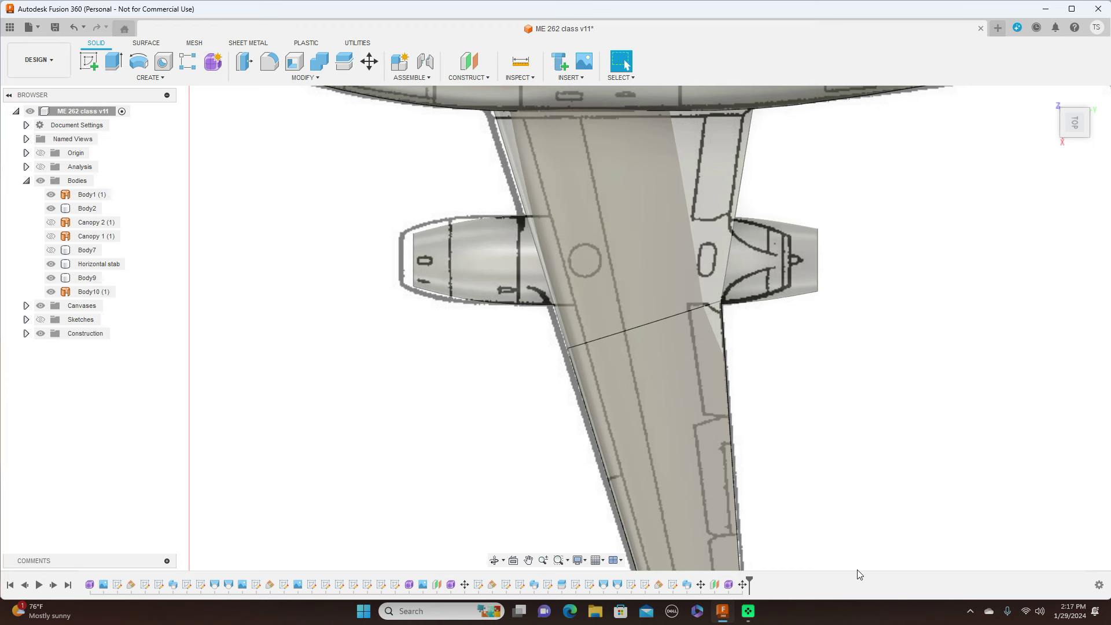
left_click(729, 586)
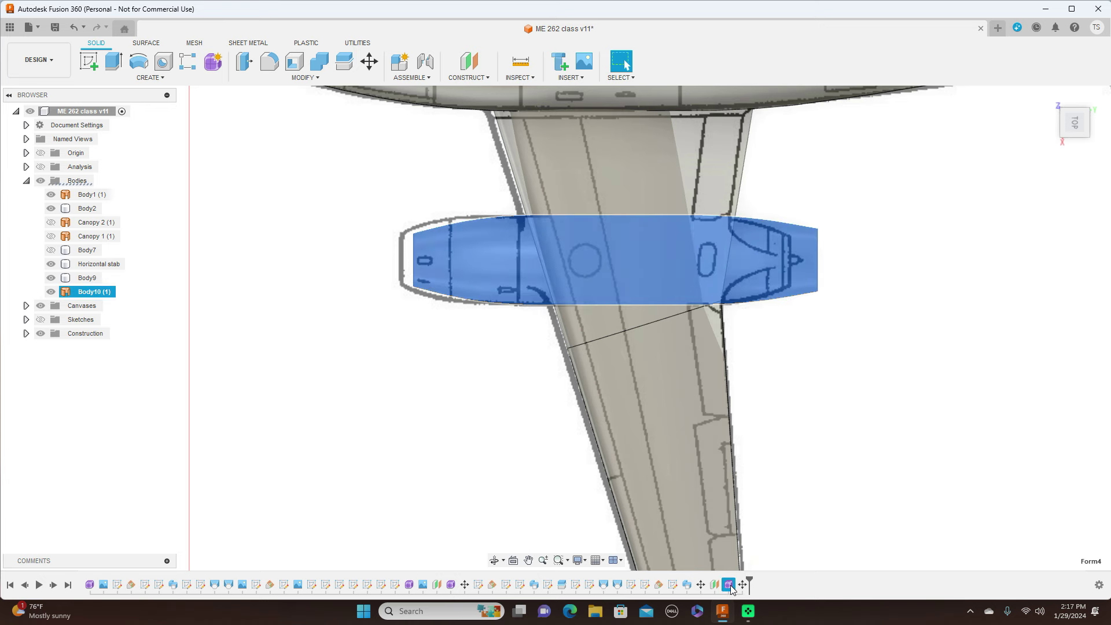
right_click(730, 585)
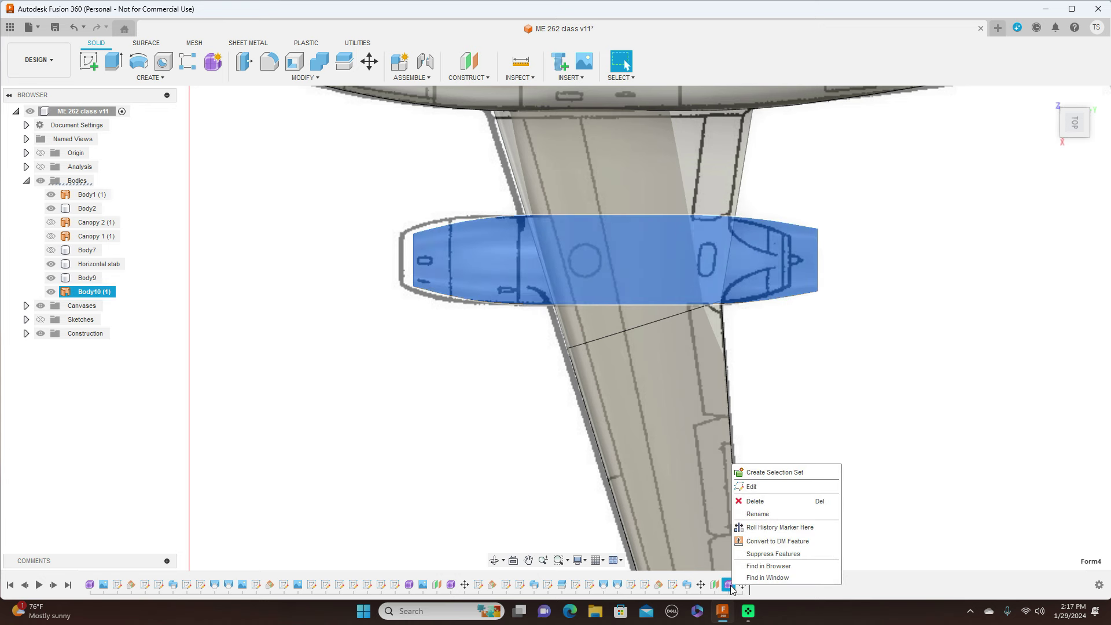
left_click(784, 488)
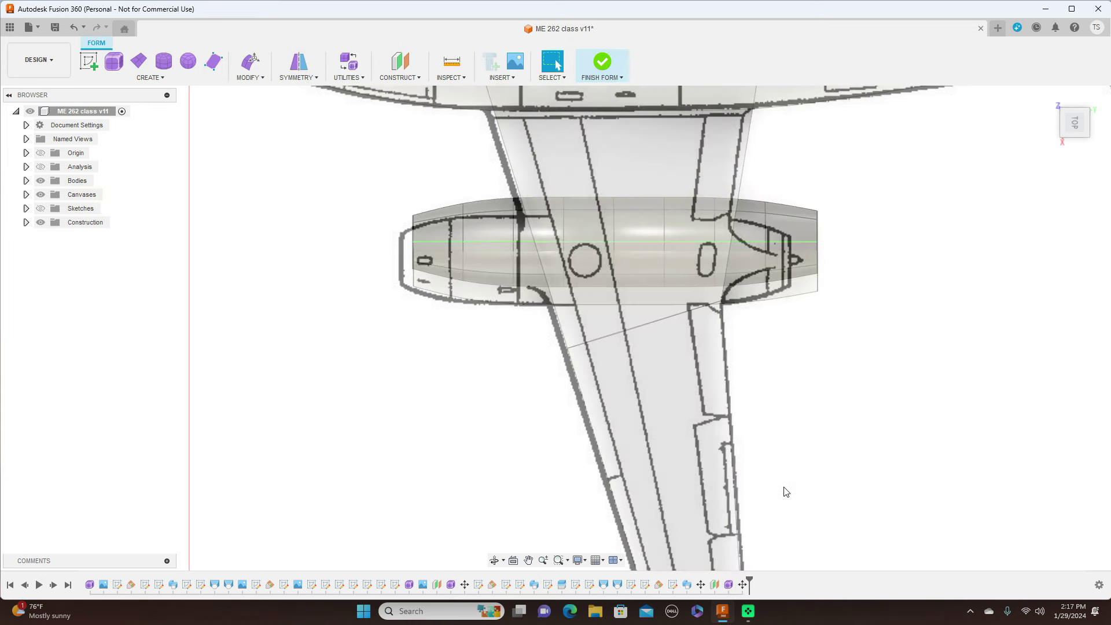
double_click(463, 233)
right_click(463, 236)
left_click(490, 218)
left_click_drag(489, 268, 489, 270)
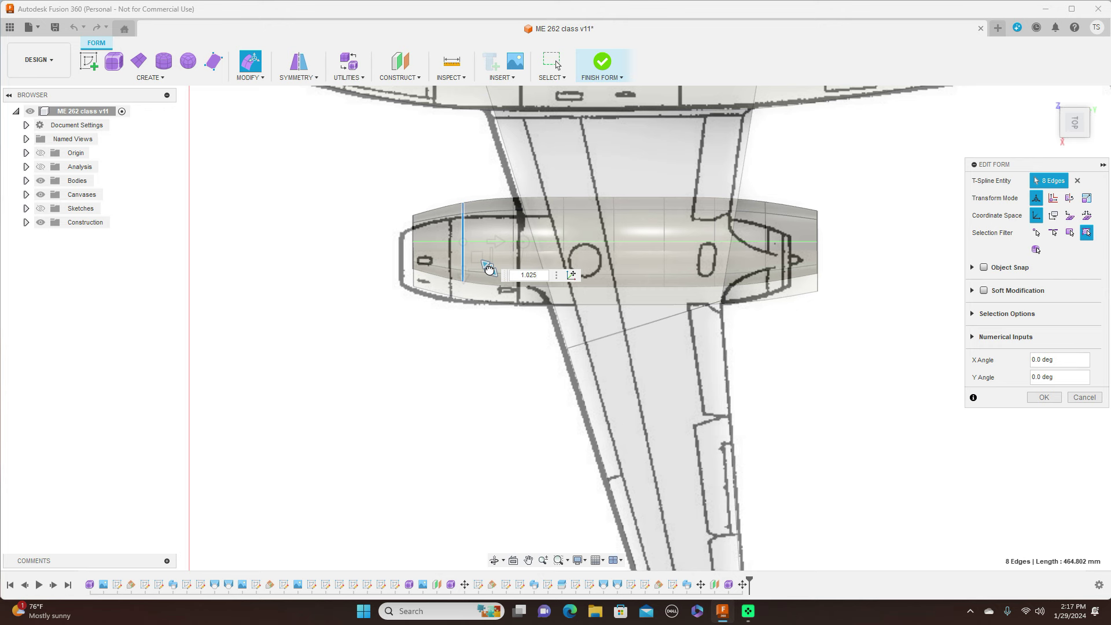
left_click_drag(489, 270, 490, 270)
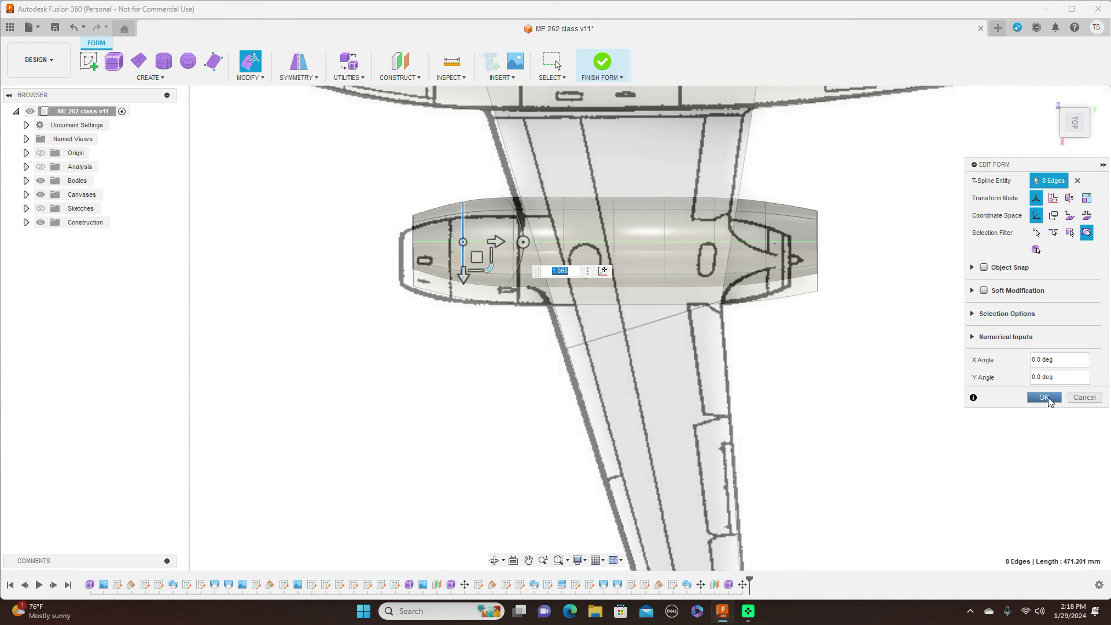
Accept the enlarged edge loop and finish the nacelle form edit.
left_click(1048, 397)
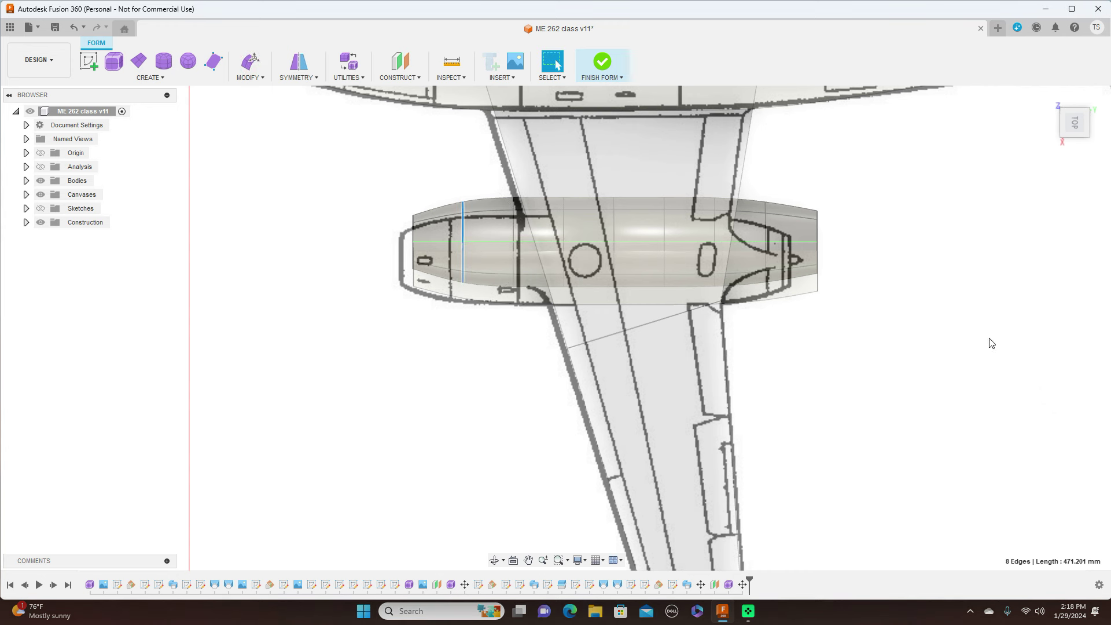
left_click(623, 78)
left_click(605, 91)
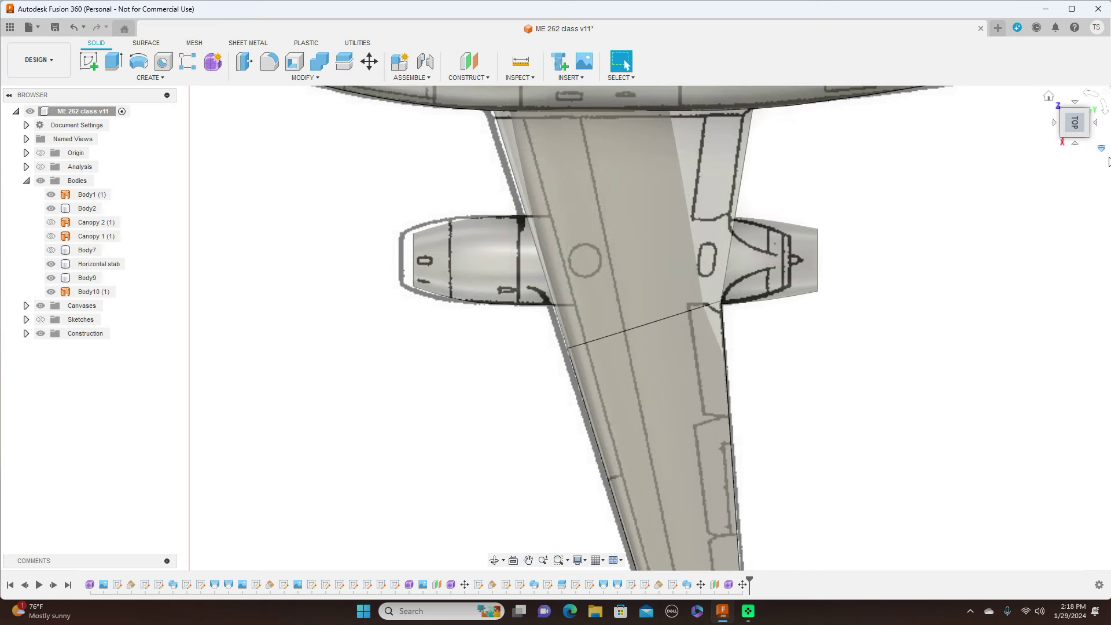
View the airframe from the right side and hide the blueprint canvases.
left_click(1076, 144)
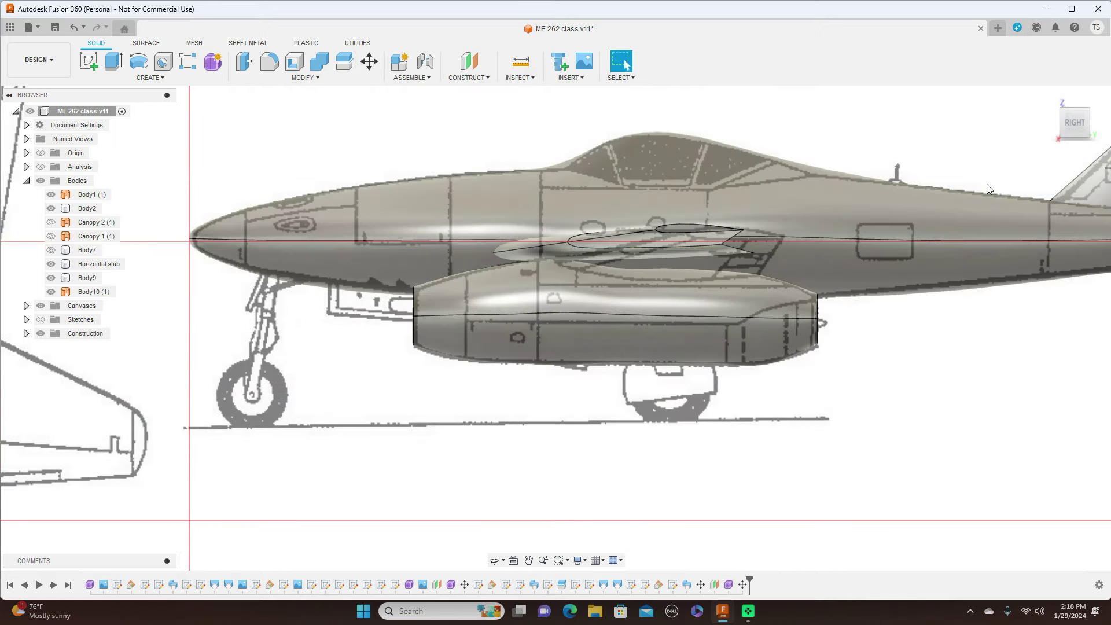
left_click(987, 184)
scroll(943, 286, "down", 3)
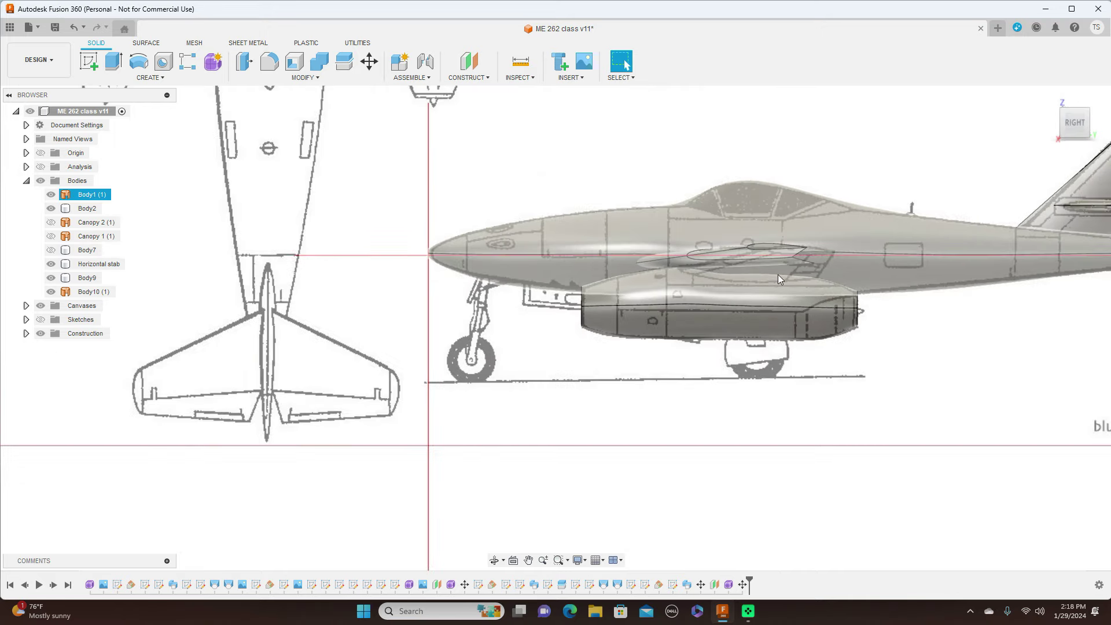
key("Escape")
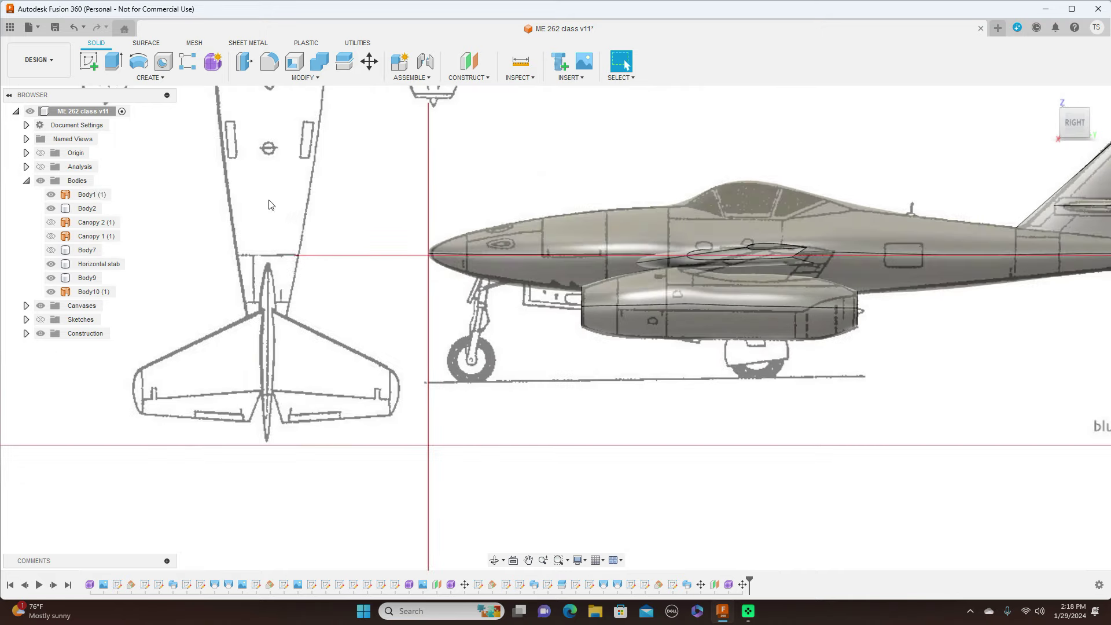
left_click(41, 306)
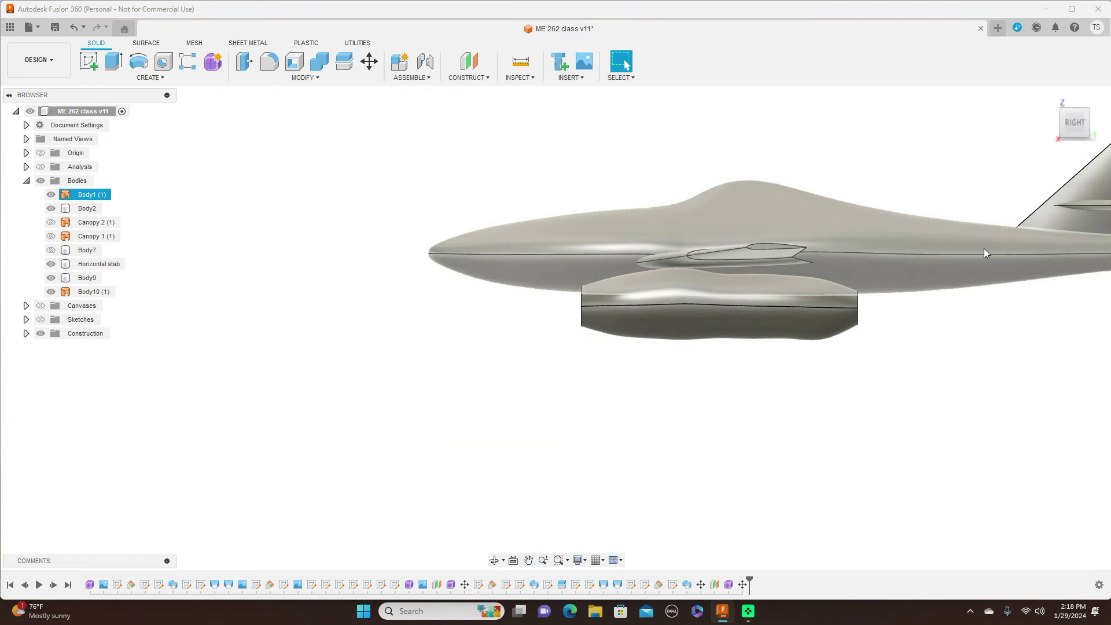
Examine the nacelle's contour from the front quarter and the side, with the canvases shown and hidden.
left_click_drag(1062, 124, 1101, 130)
middle_click_drag(451, 334, 217, 376, "shift")
left_click(1065, 128)
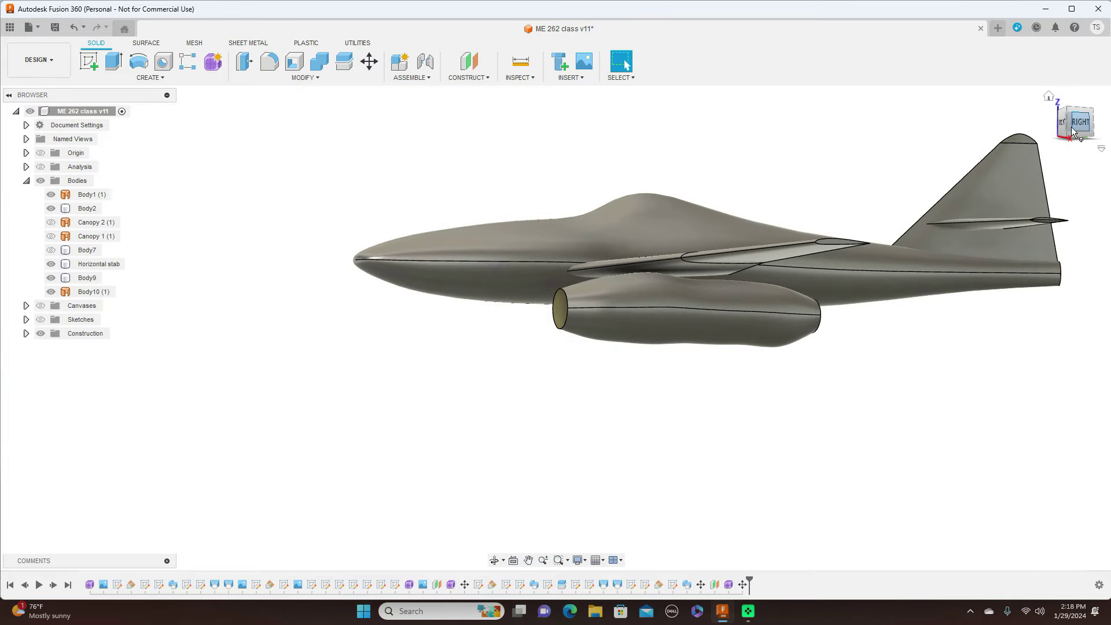
left_click(1072, 127)
left_click(732, 378)
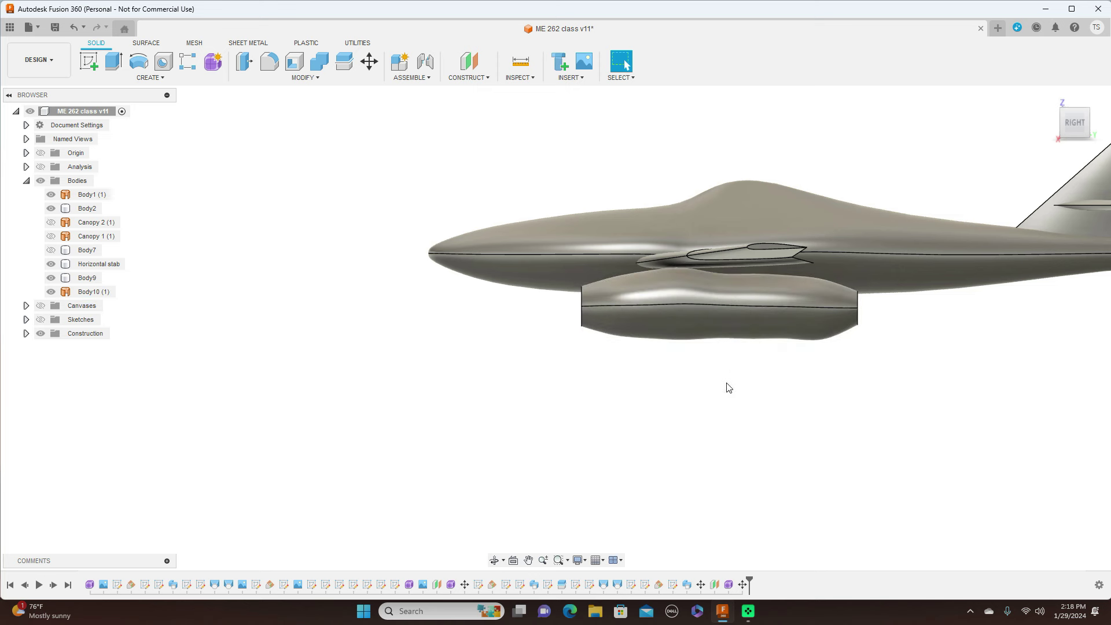
left_click(40, 307)
left_click(40, 306)
left_click(39, 306)
left_click(39, 306)
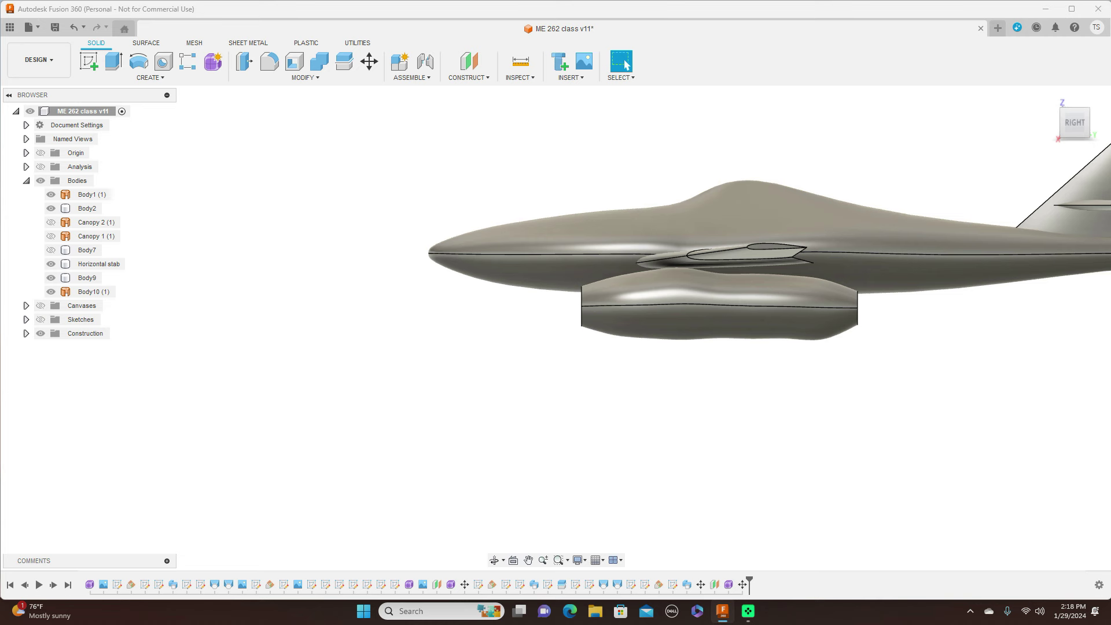
Reopen the nacelle form and scale its middle edge loop to 1.133 in the side view.
left_click(729, 584)
right_click(729, 584)
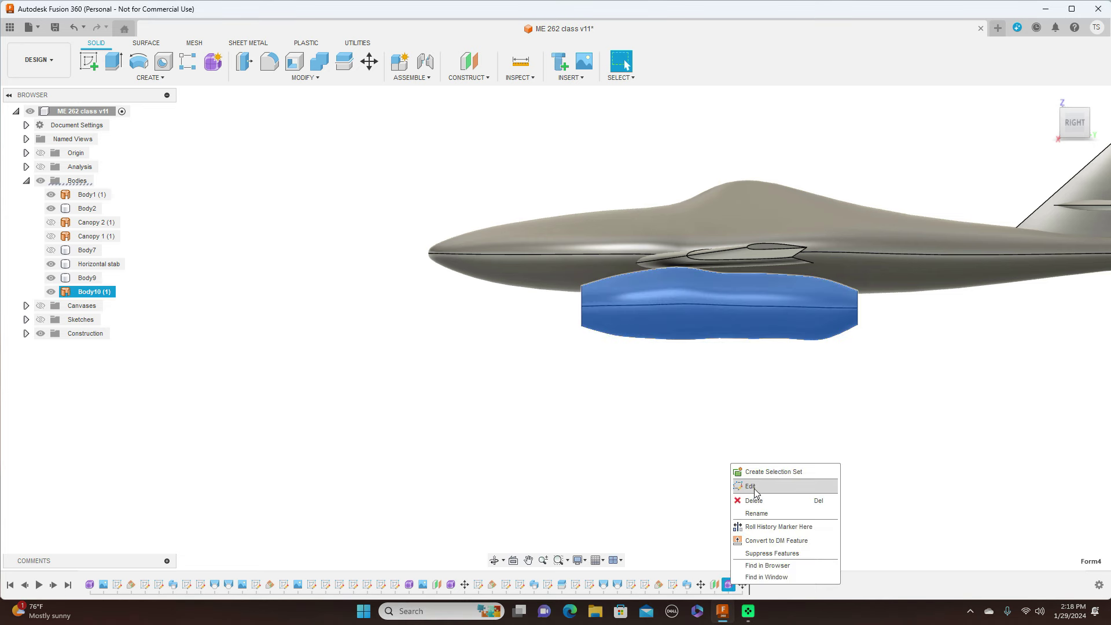
left_click(753, 486)
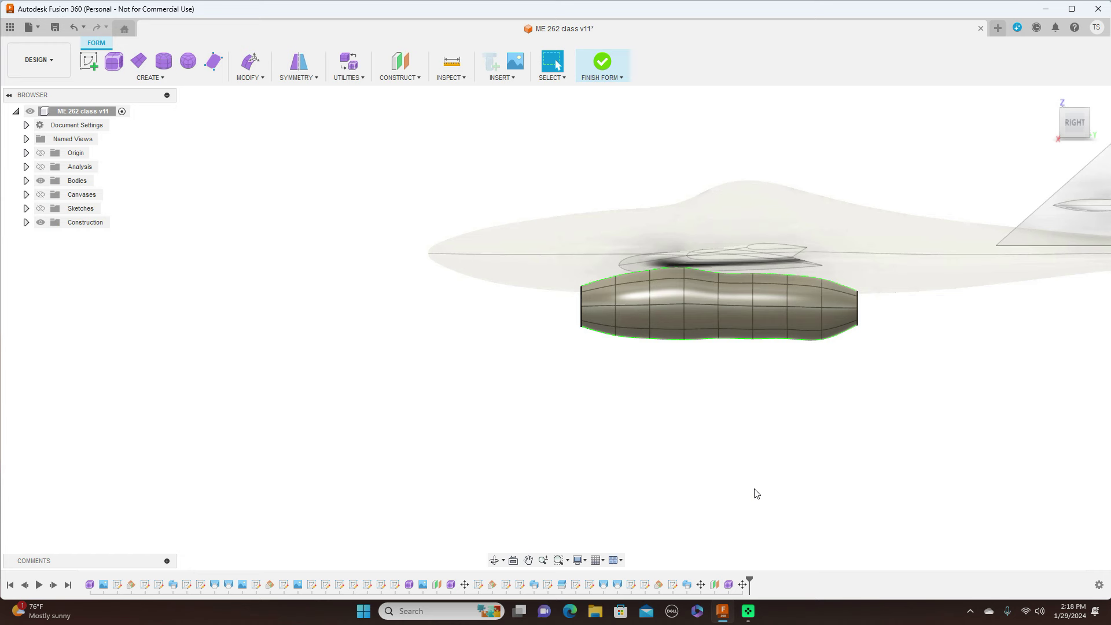
double_click(719, 292)
right_click(722, 296)
left_click(763, 276)
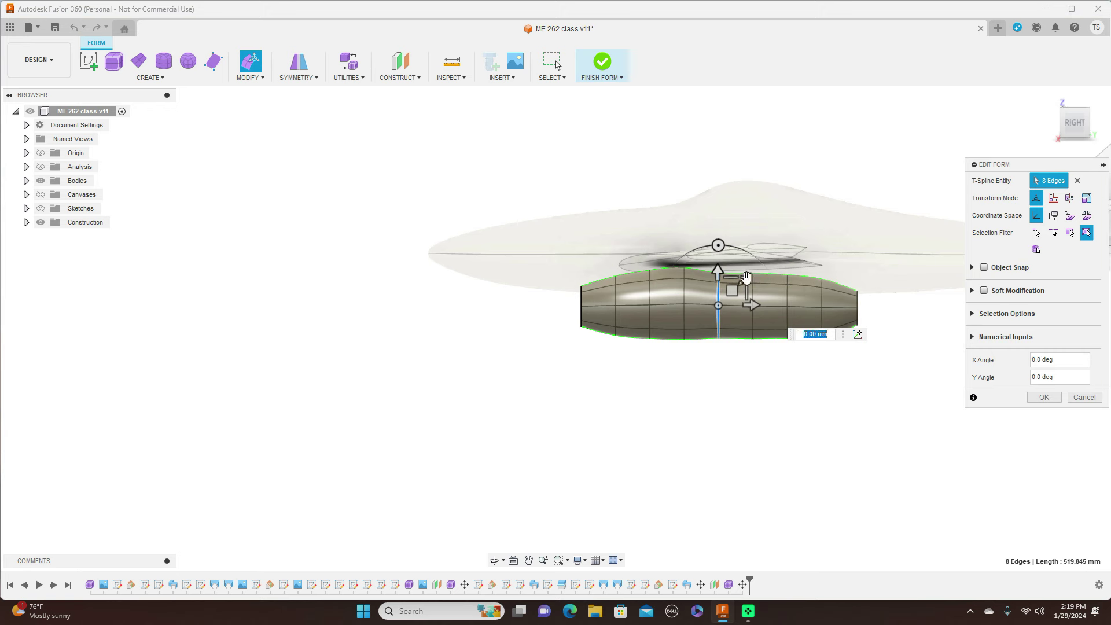
left_click_drag(746, 278, 815, 277)
type("1.133")
Scale the nacelle's third edge loop from the rear to about 1.18 and raise the middle loop about 7.6 mm.
double_click(787, 296)
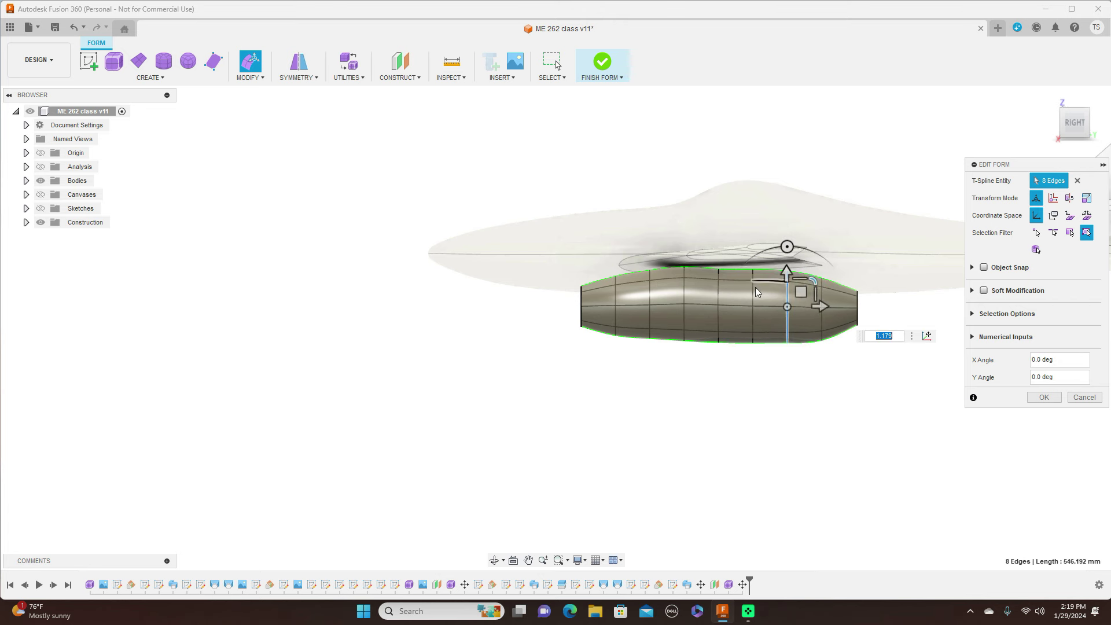
double_click(719, 292)
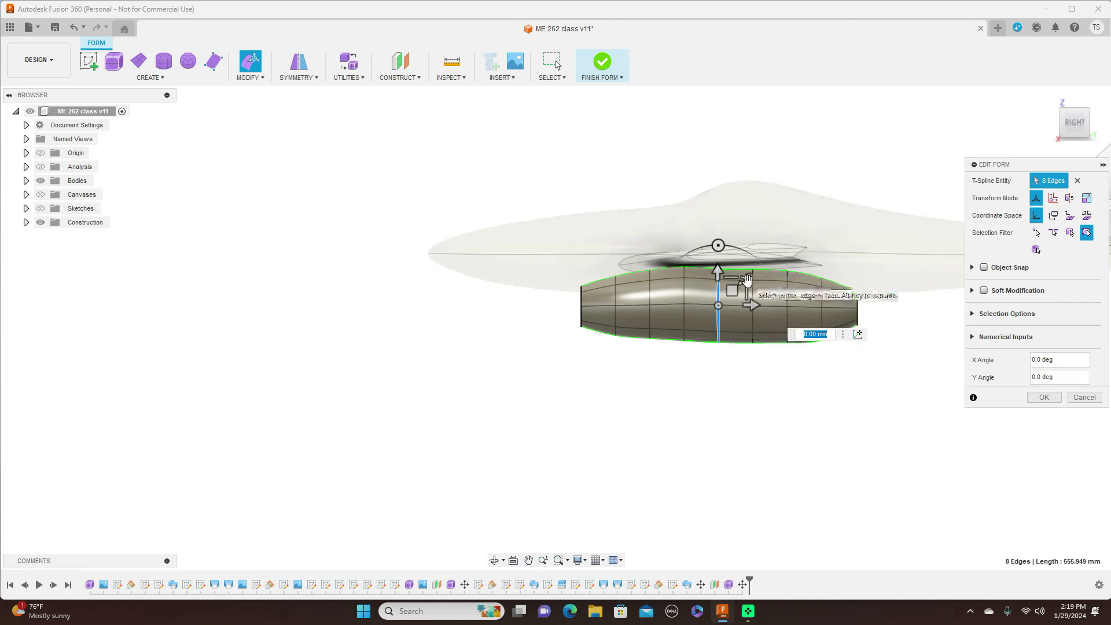
left_click_drag(747, 281, 733, 287)
scroll(720, 398, "down", 1)
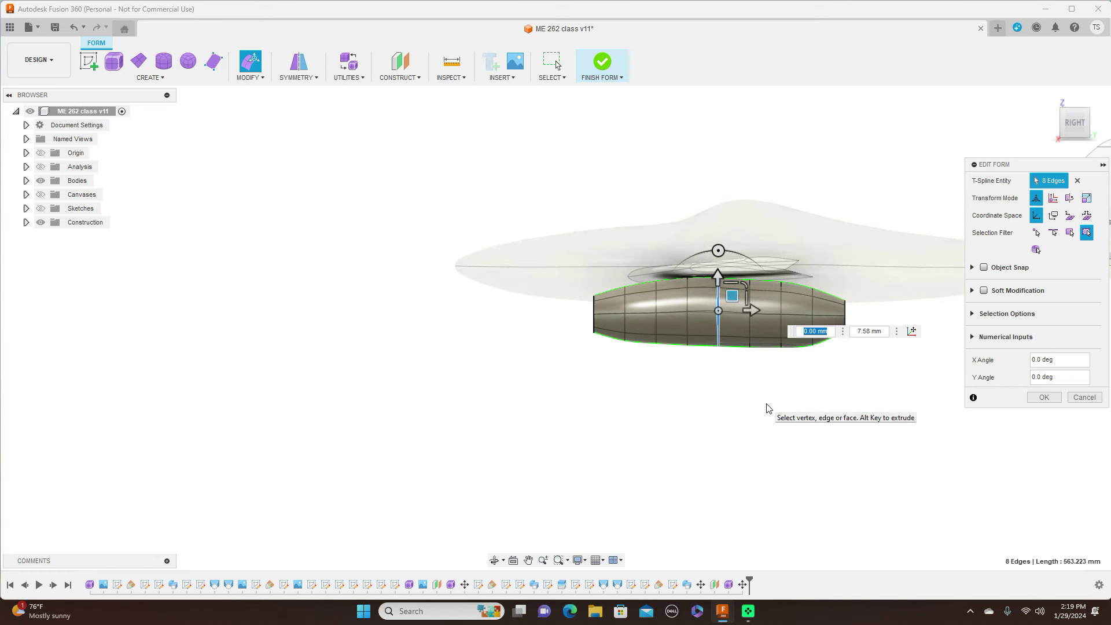
middle_click_drag(767, 407, 642, 393)
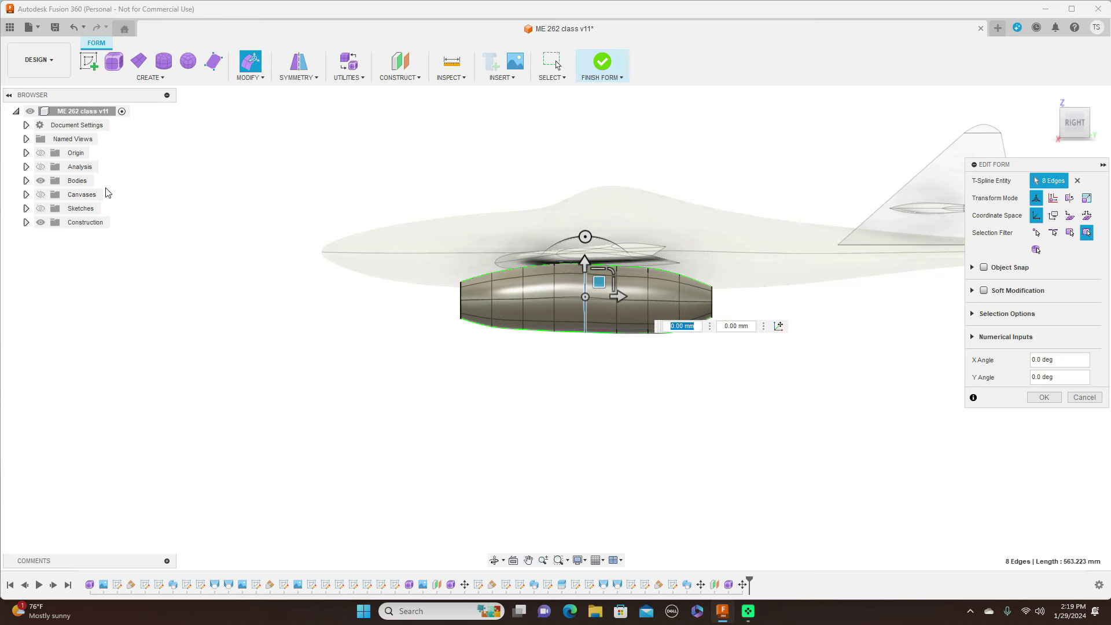
Show the canvases to compare the nacelle with the side-view blueprint, then accept the edits and finish the form.
left_click(40, 195)
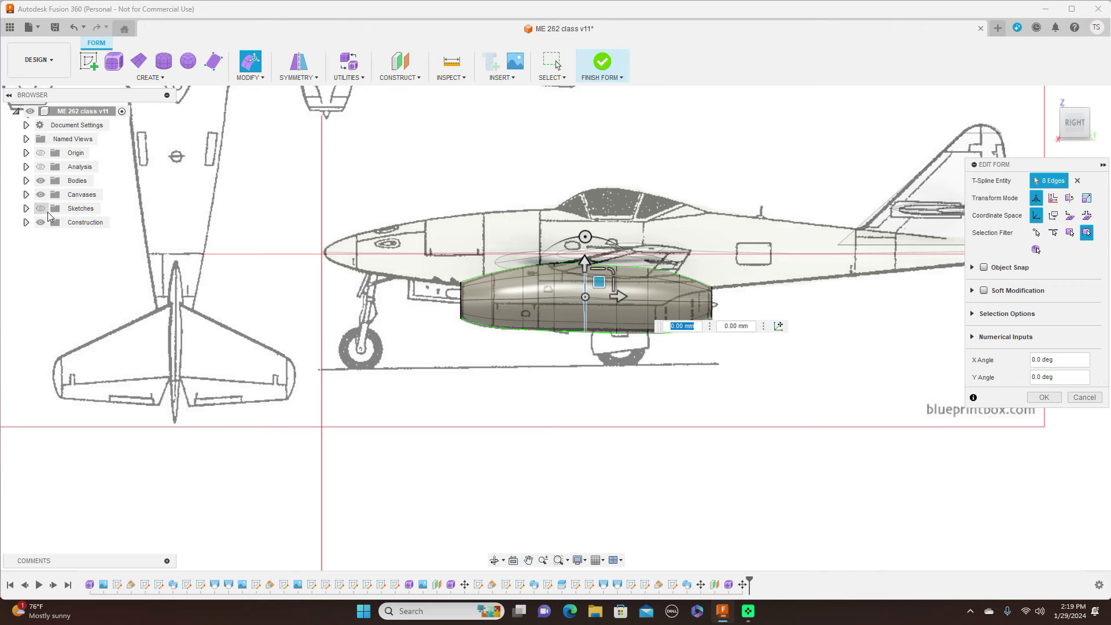
scroll(266, 315, "down", 5)
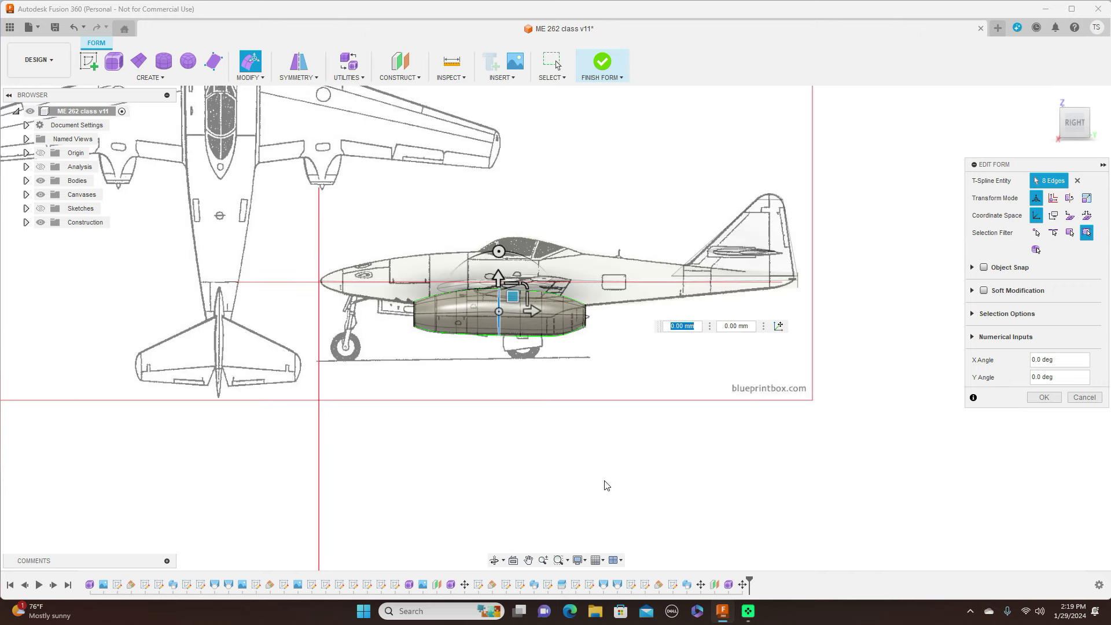
middle_click_drag(603, 452, 714, 455)
scroll(714, 455, "up", 4)
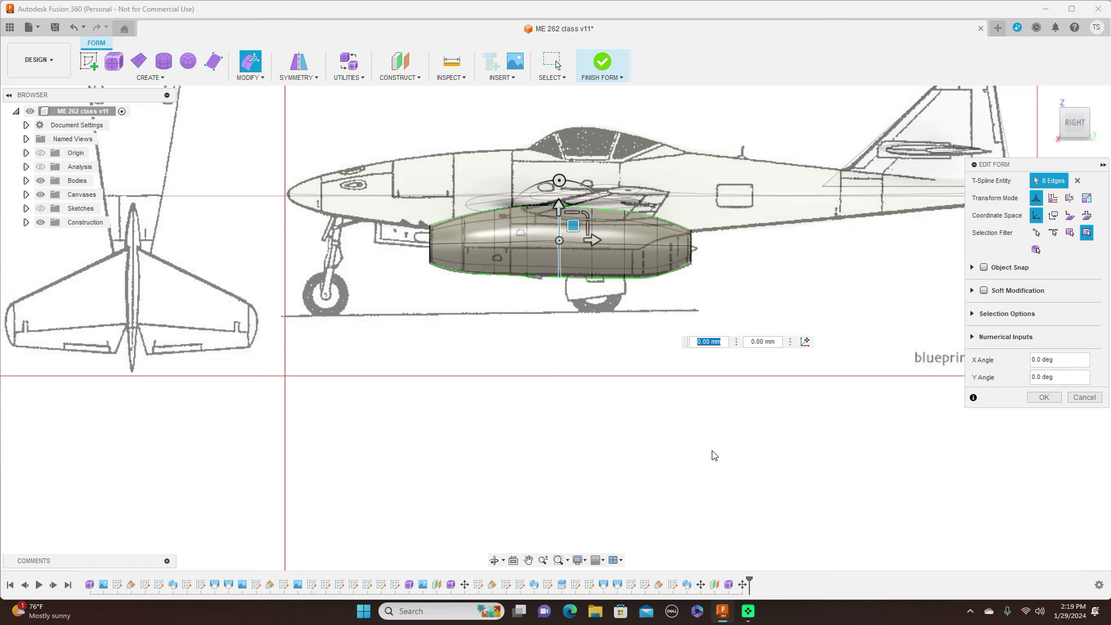
left_click(1034, 399)
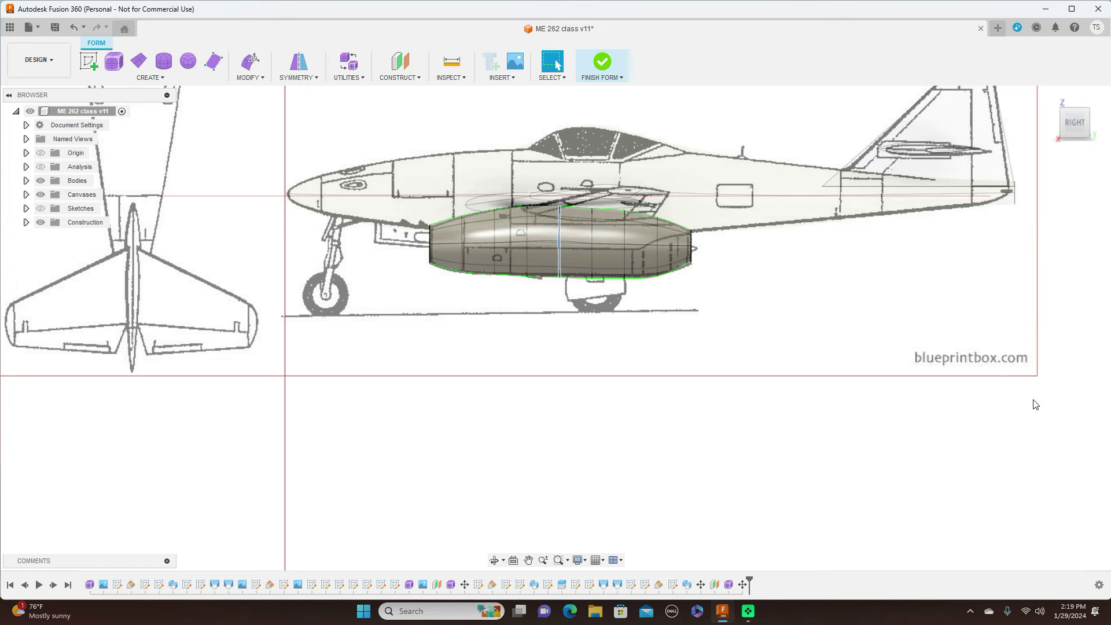
left_click(616, 75)
Hide the canvases and examine the reshaped nacelle from the front quarter and the right side.
scroll(831, 336, "down", 2)
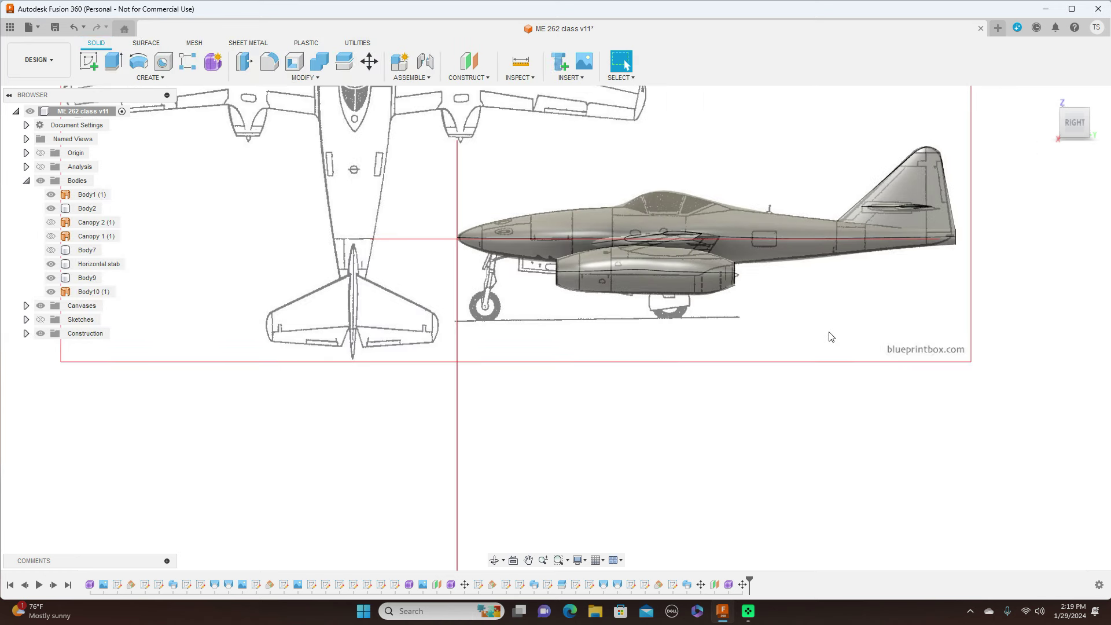
left_click(40, 305)
mouse_move(1099, 130)
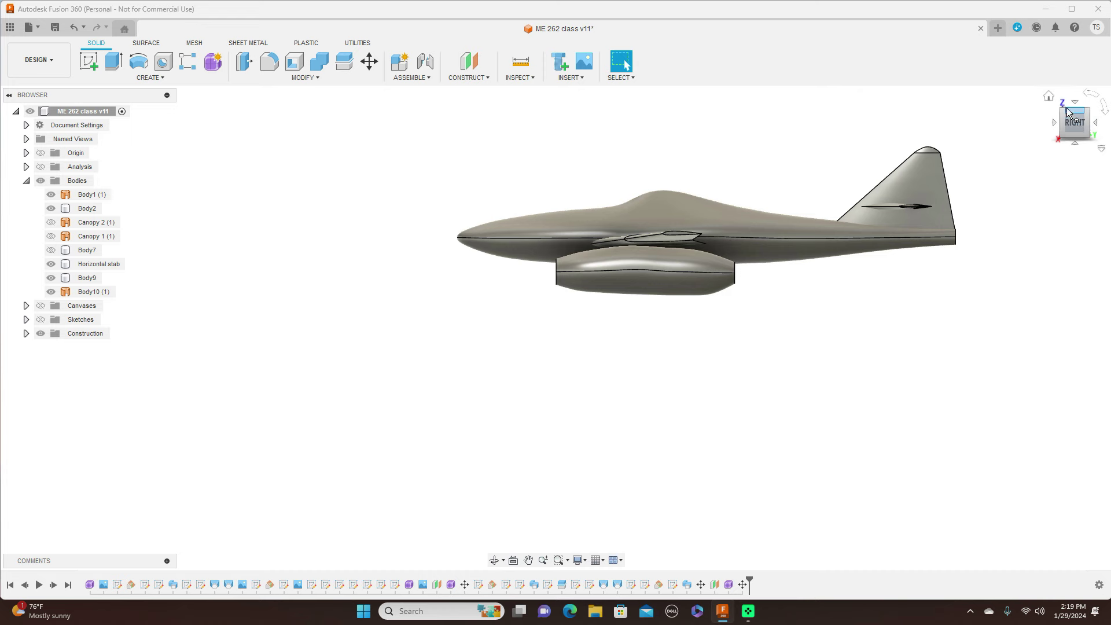
mouse_move(1071, 114)
left_mouse_down()
mouse_move(1075, 194)
mouse_move(1105, 155)
mouse_move(1109, 119)
left_mouse_up()
mouse_move(538, 370)
middle_mouse_down("shift")
mouse_move(446, 371)
mouse_move(419, 440)
mouse_move(394, 449)
mouse_move(348, 411)
middle_mouse_up("shift")
mouse_move(1010, 153)
left_mouse_down()
mouse_move(1018, 125)
mouse_move(1068, 126)
left_mouse_up()
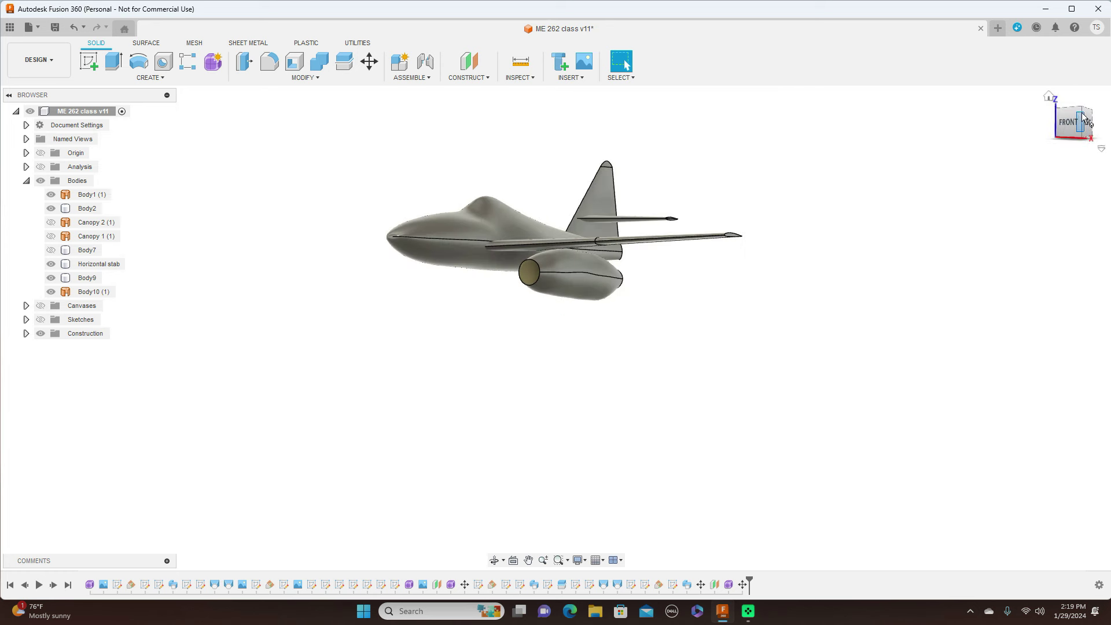
left_click_drag(1086, 122, 1098, 116)
left_click(1078, 125)
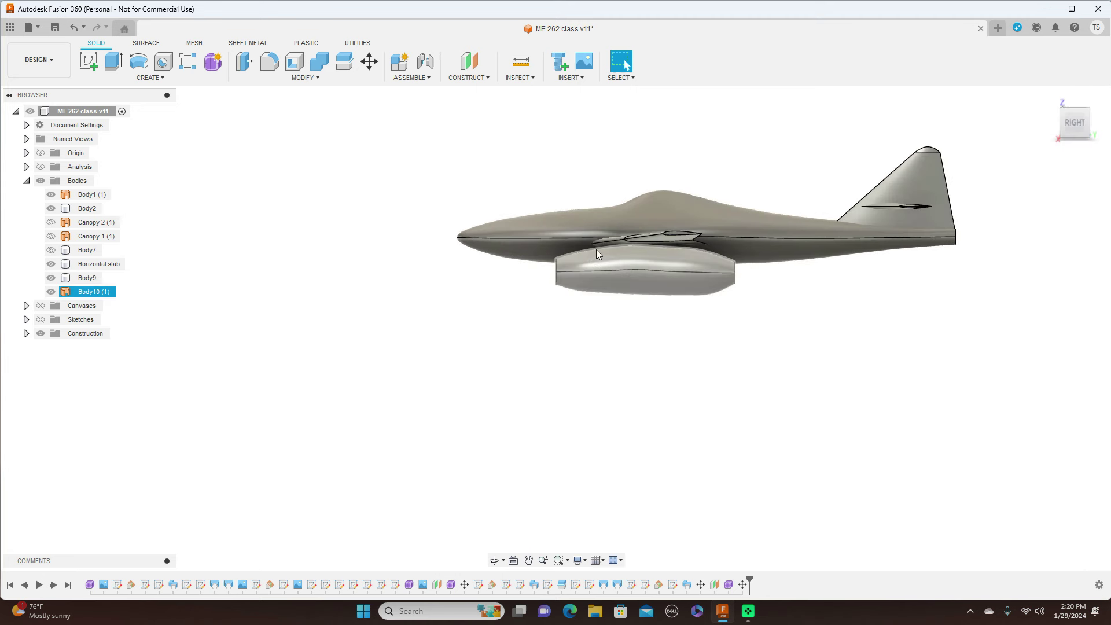
Reopen the nacelle form and move the top edge between the third and fourth loops up about 15.2 mm and forward 1.9 mm.
left_click(729, 584)
right_click(729, 584)
left_click(780, 485)
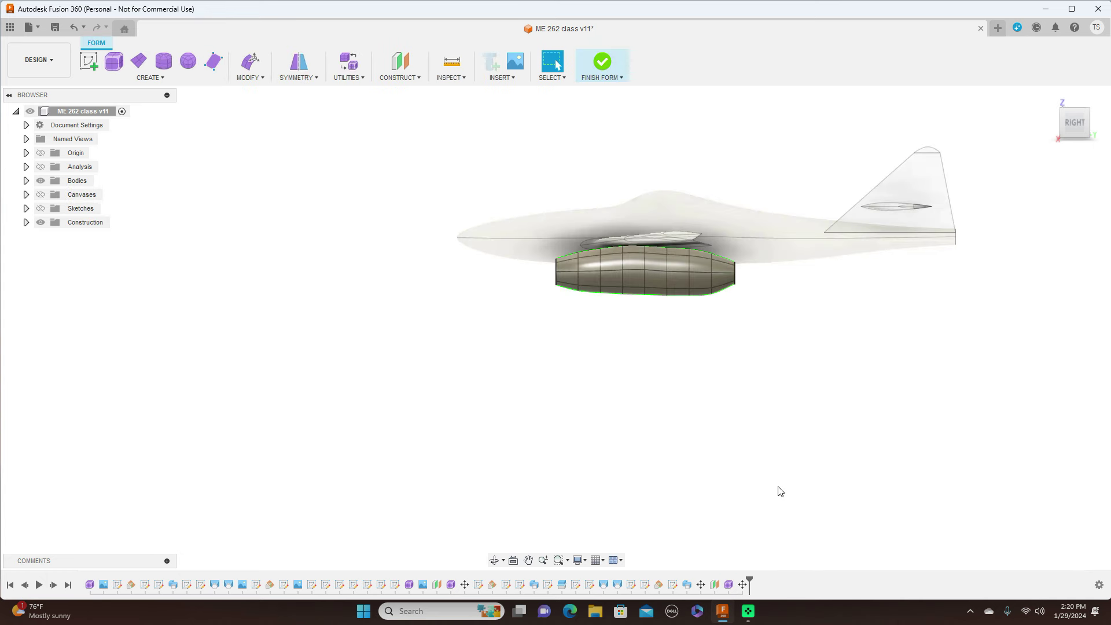
scroll(734, 473, "up", 1)
middle_click_drag(728, 365, 699, 362)
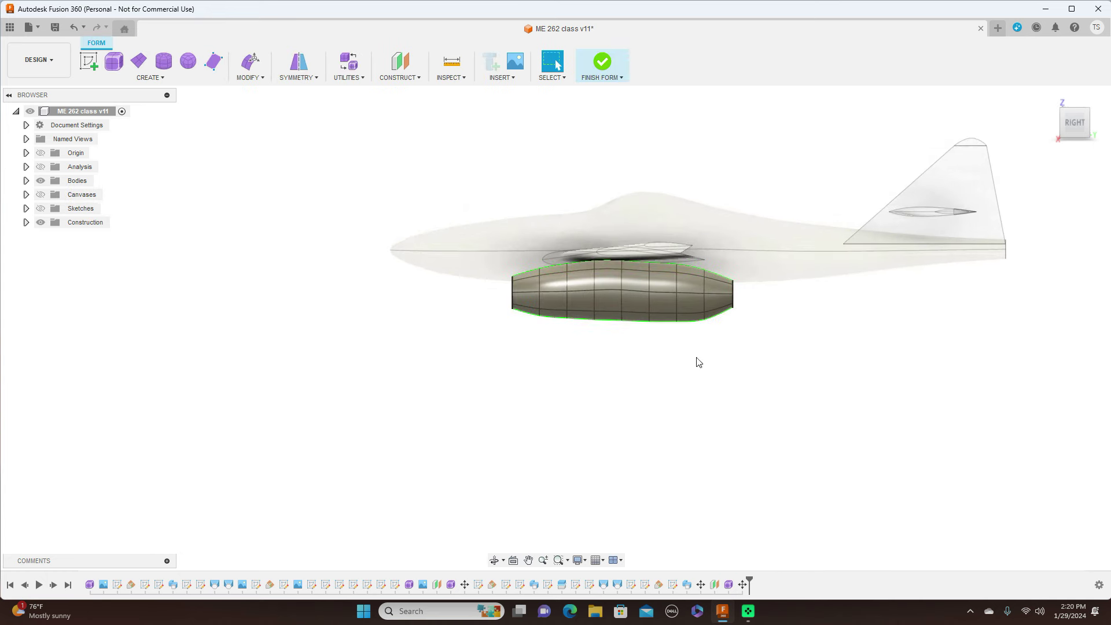
left_click(581, 263)
right_click(581, 262)
left_click(614, 246)
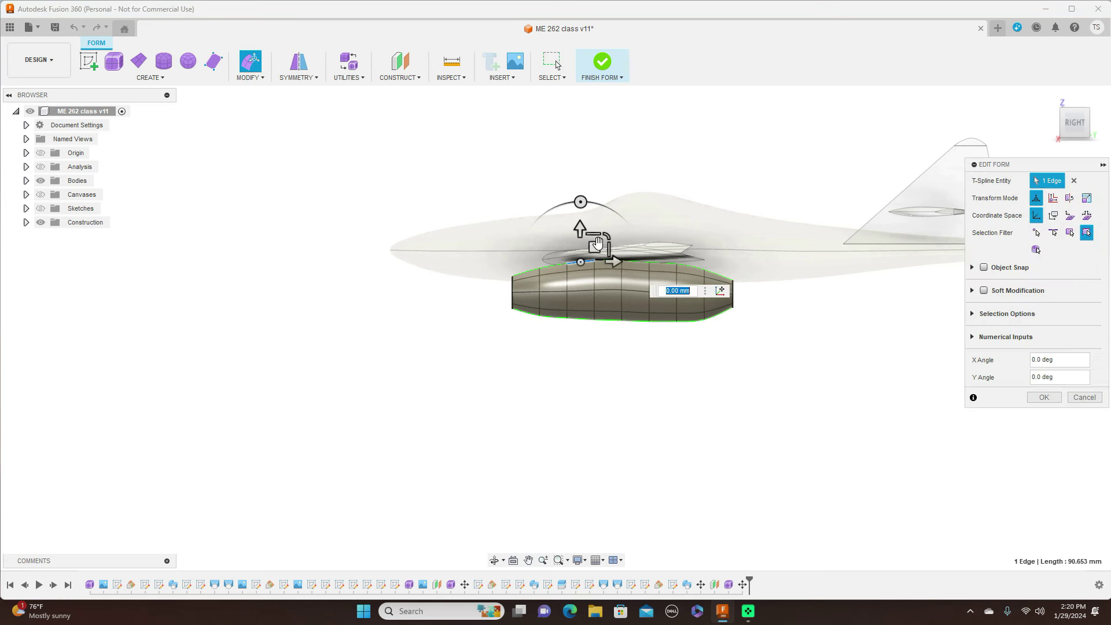
left_click_drag(594, 248, 594, 242)
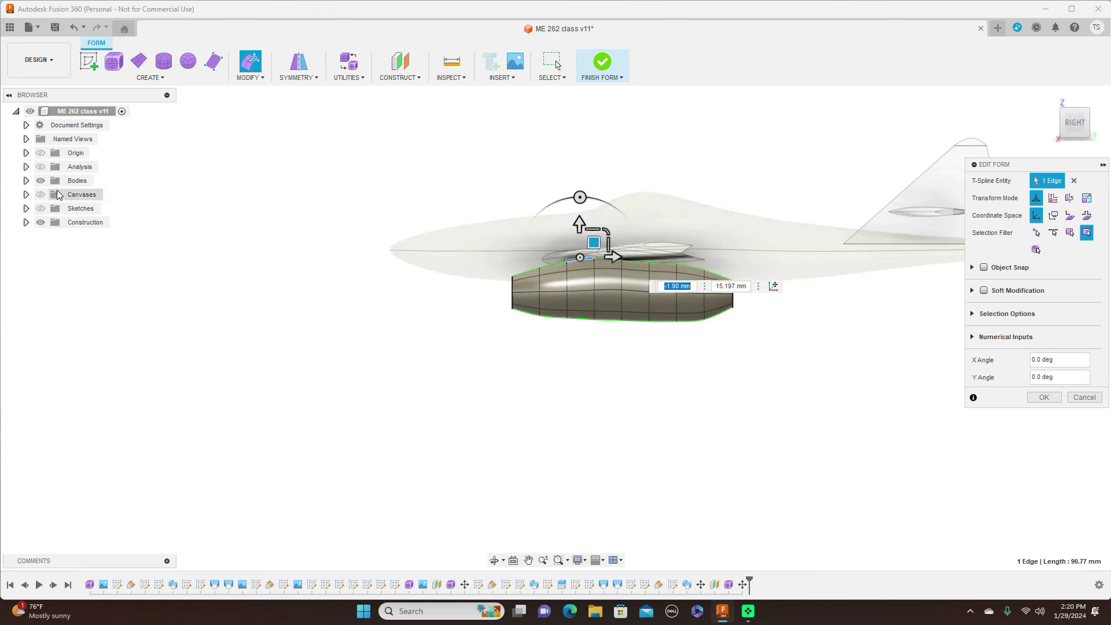
Show the canvases and raise the nacelle's top edge between the fifth and sixth loops from the front about 8.7 mm.
left_click(41, 194)
scroll(216, 247, "up", 2)
scroll(215, 247, "up", 2)
middle_click_drag(428, 238, 208, 246)
middle_click_drag(307, 245, 279, 258)
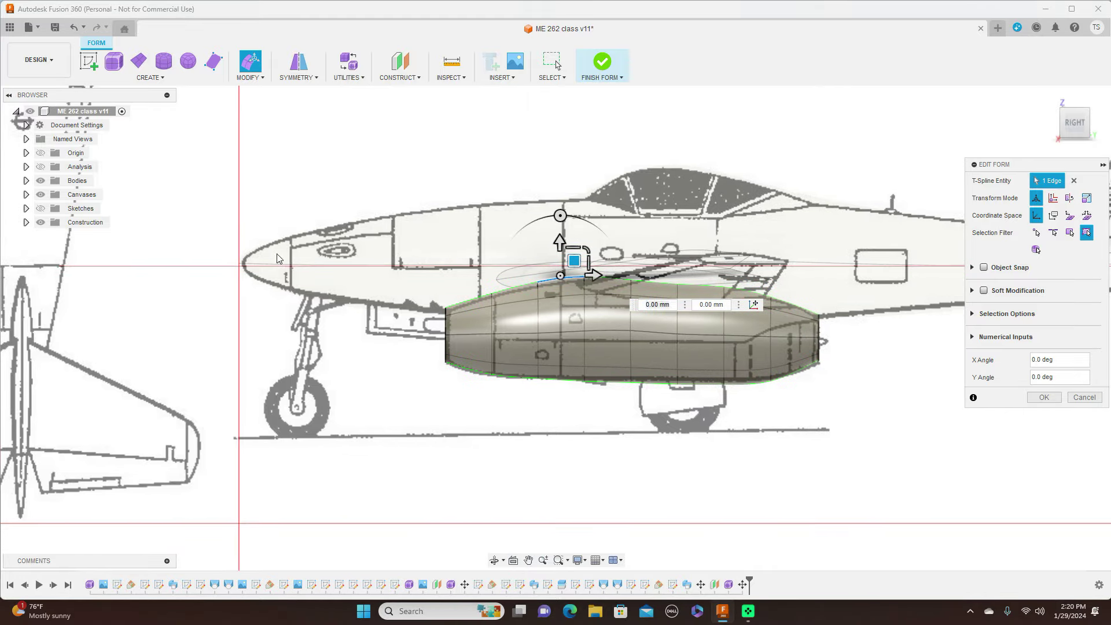
left_click(670, 288)
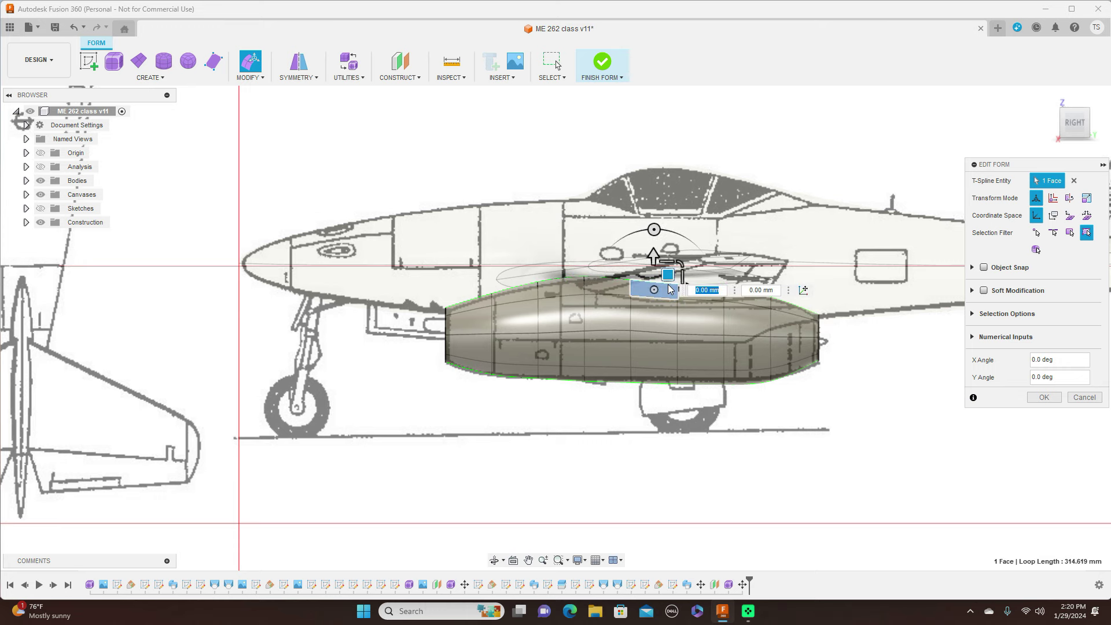
scroll(666, 282, "up", 3)
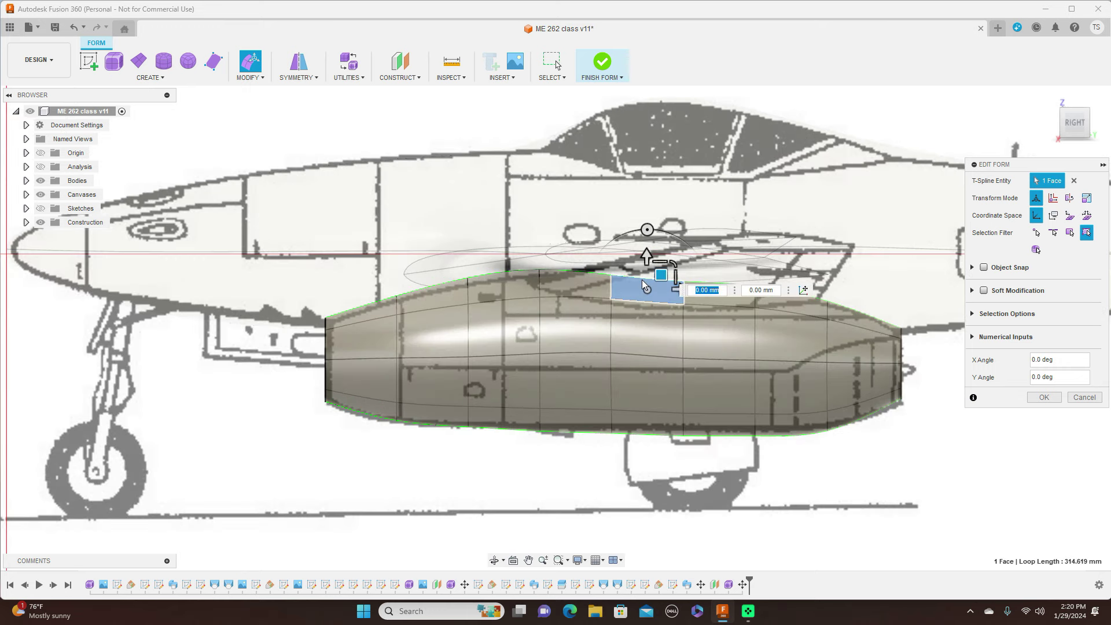
left_click(641, 277)
left_click_drag(658, 268, 661, 253)
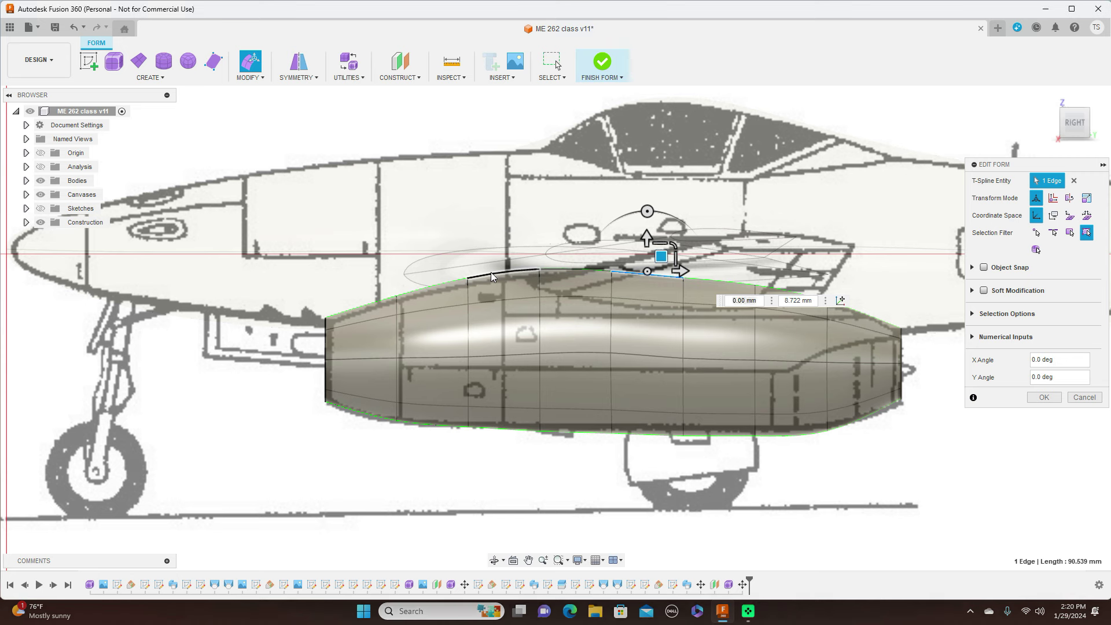
Lower the nacelle's top edge between the third and fourth loops about 4.4 mm and rotate it 15 degrees.
left_click(491, 272)
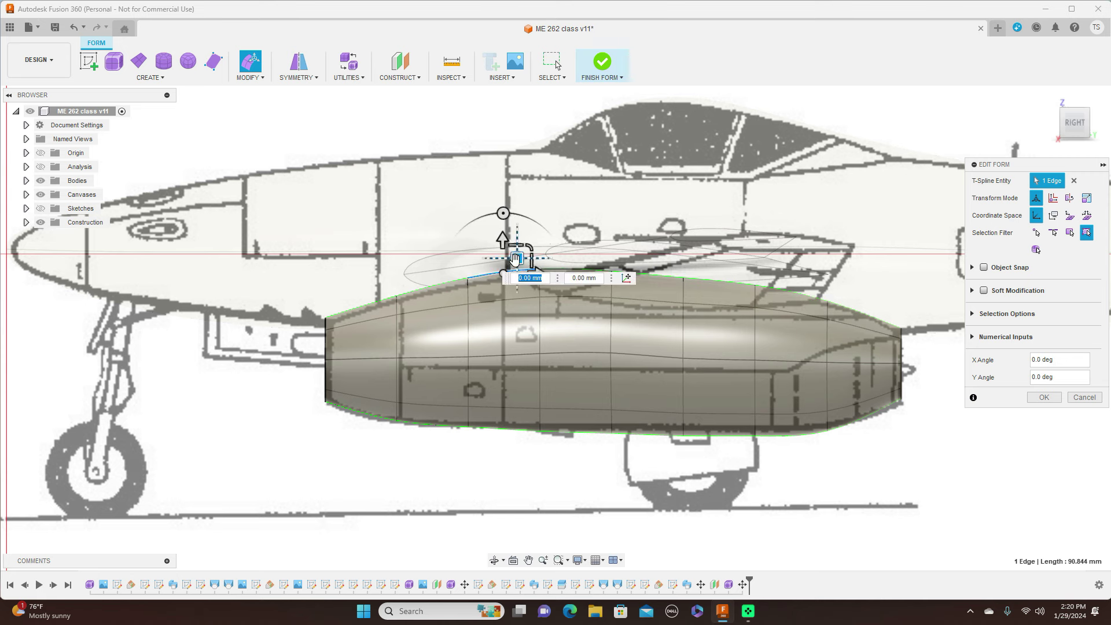
left_click_drag(515, 258, 514, 262)
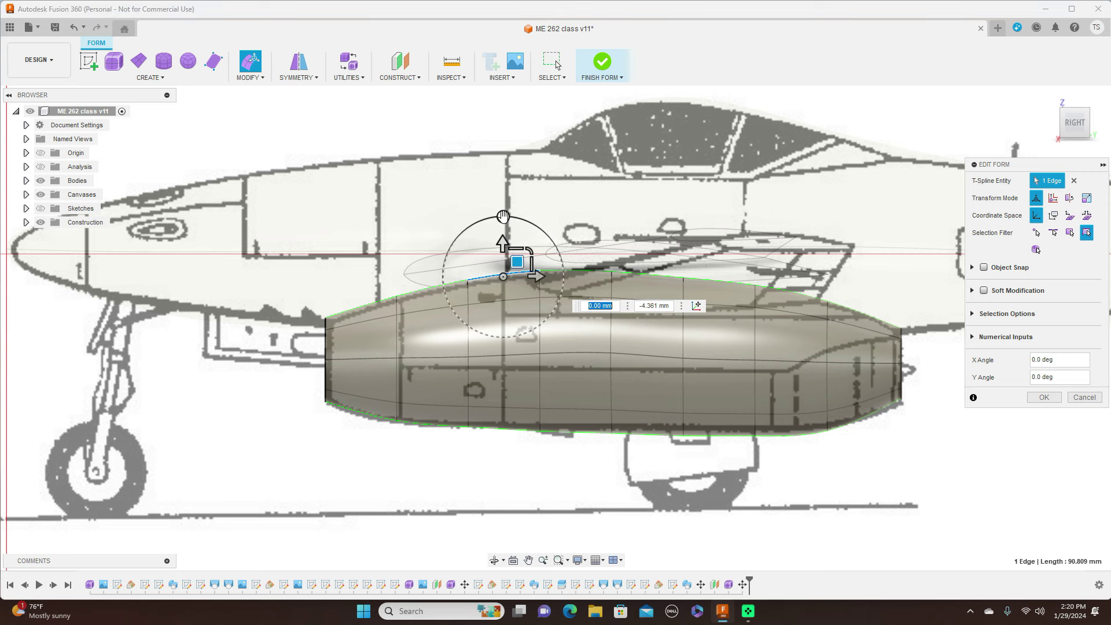
left_click_drag(502, 218, 488, 220)
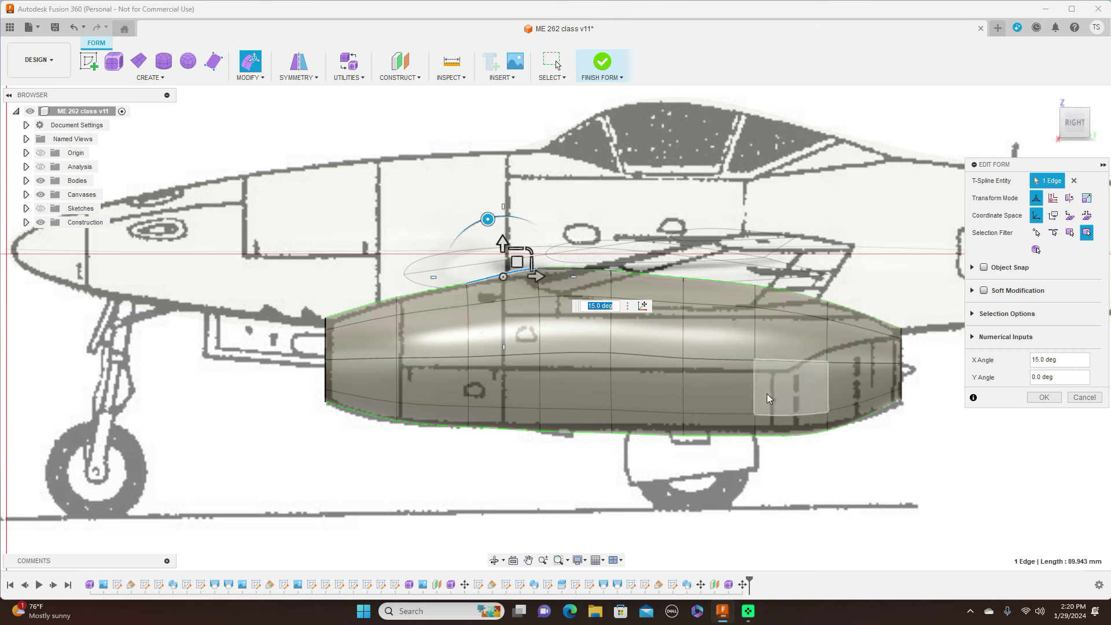
Raise the nacelle's top edge between the sixth and seventh loops from the front about 5.1 mm and finish the form.
left_click(719, 282)
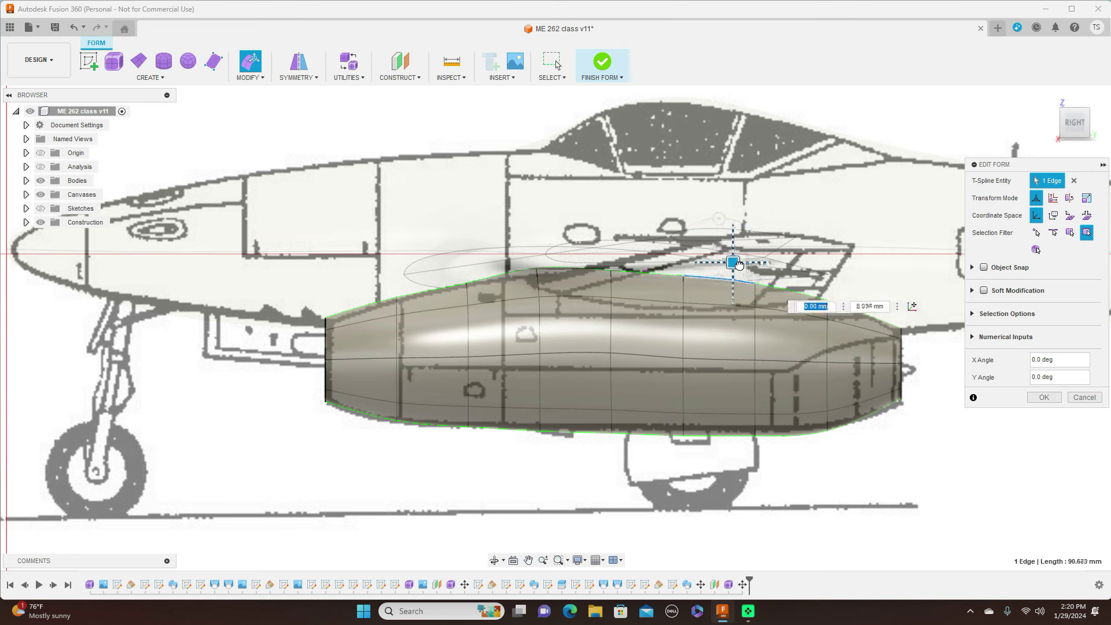
left_click(1047, 398)
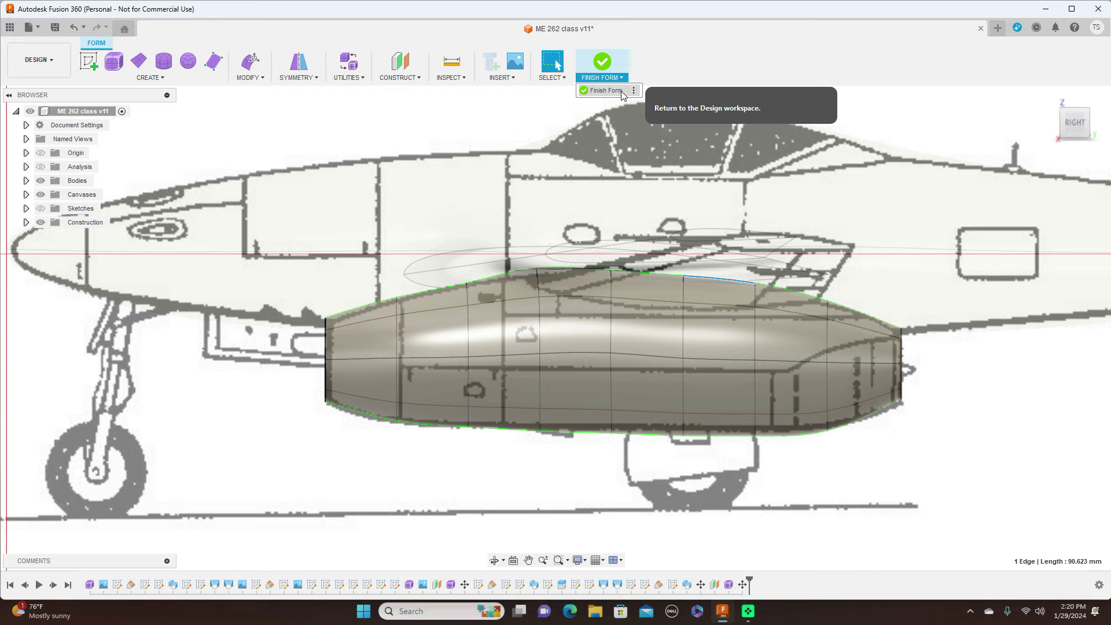
left_click(623, 87)
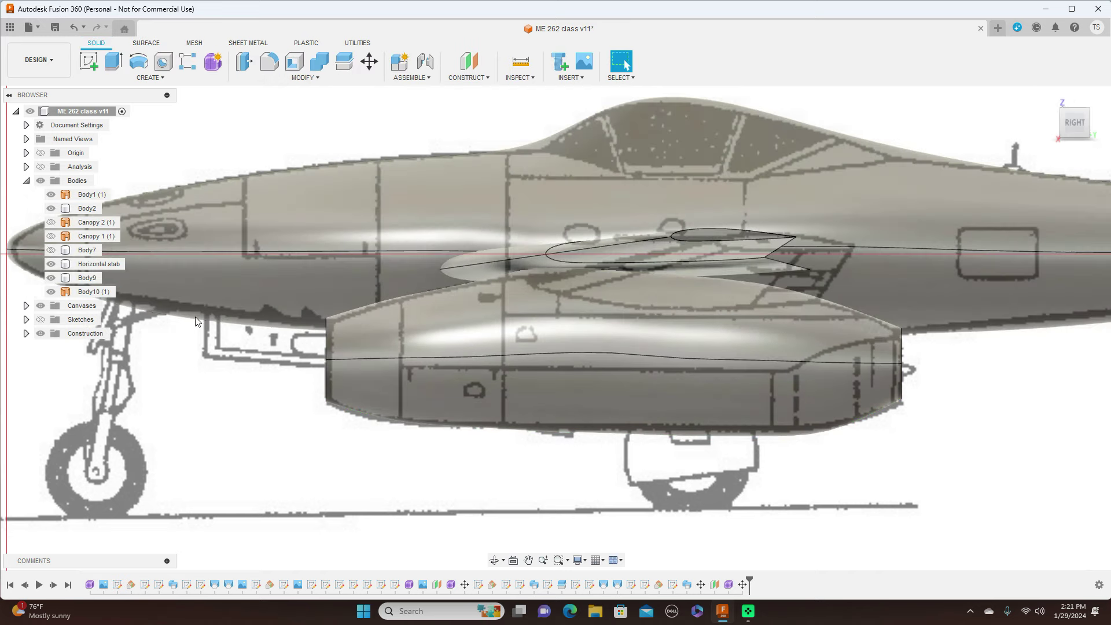
Hide the canvases and examine the nacelle's top contour from the right side.
left_click(40, 306)
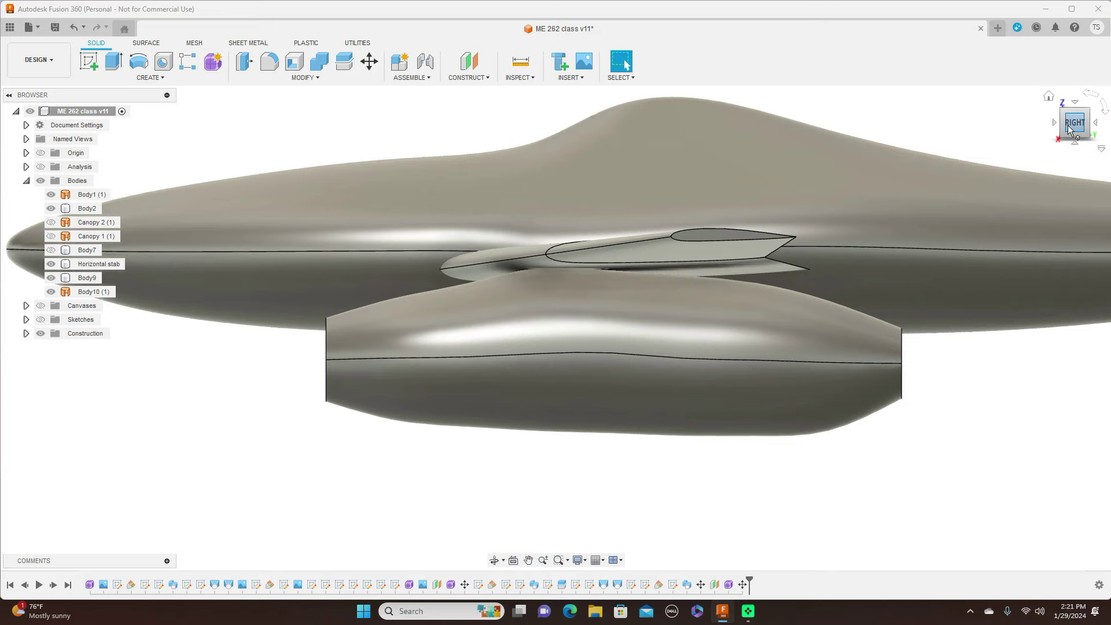
mouse_move(1063, 123)
left_mouse_down()
mouse_move(1103, 124)
mouse_move(1065, 121)
mouse_move(1063, 131)
left_mouse_up()
left_click(857, 205)
scroll(673, 253, "down", 4)
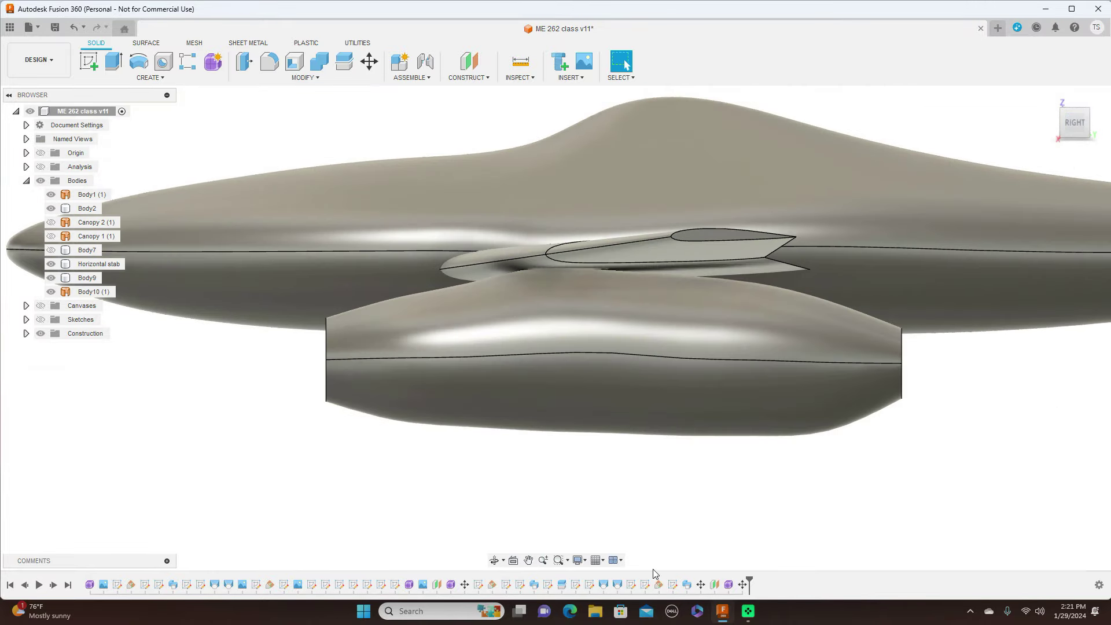
Reopen the nacelle form, move the top edge between the third and fourth loops up about 16 mm and forward 1.5 mm, and rotate it 5 degrees.
left_click(730, 584)
right_click(731, 584)
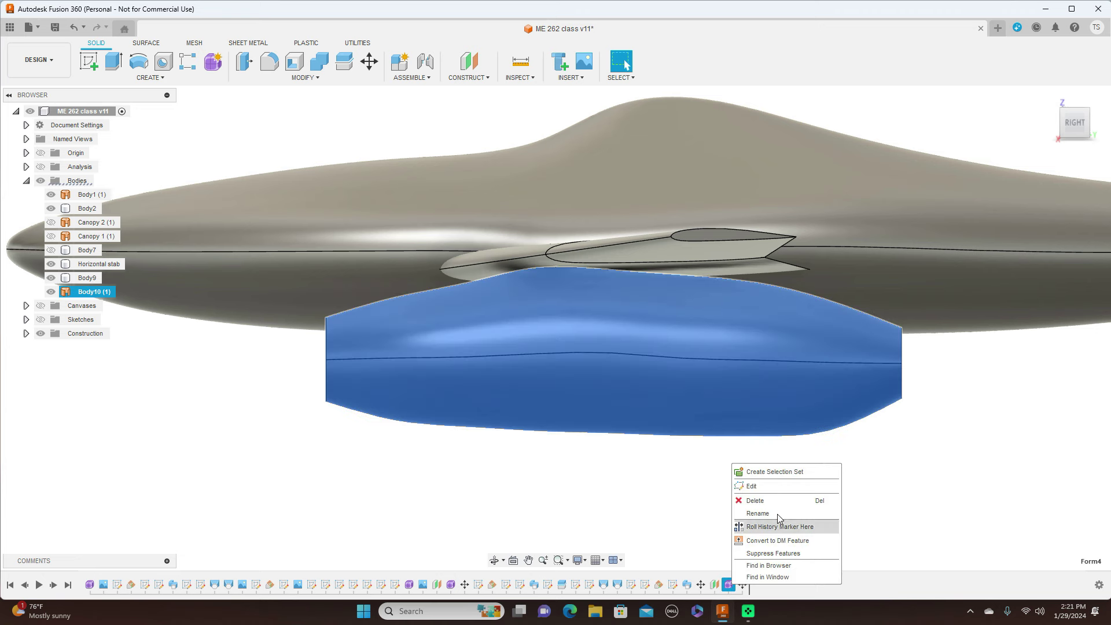
left_click(786, 491)
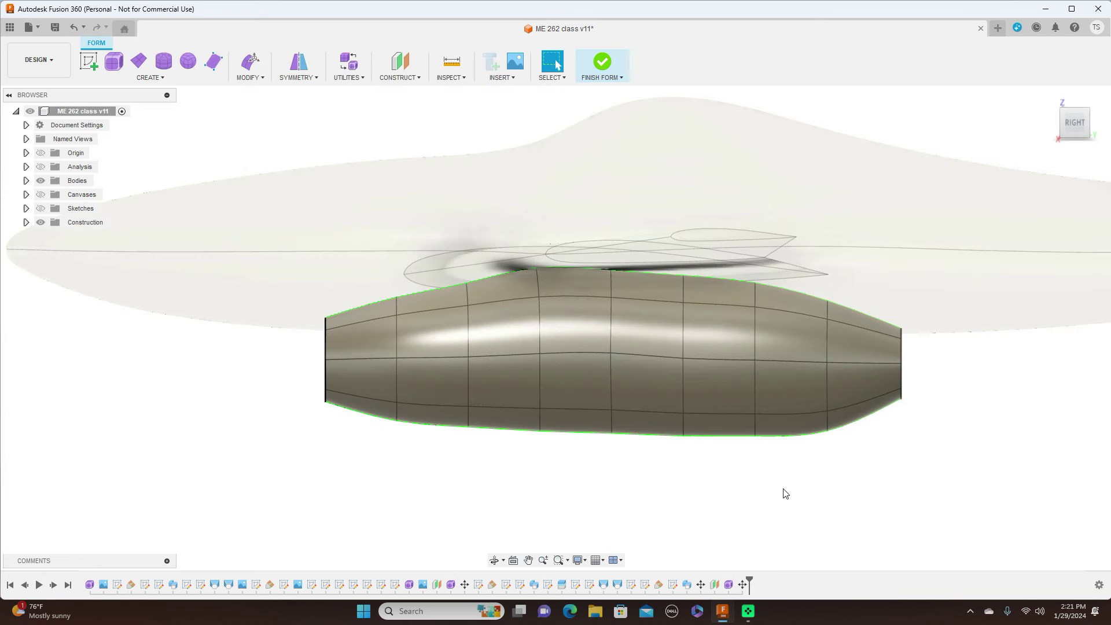
left_click(483, 279)
right_click(483, 279)
left_click(519, 263)
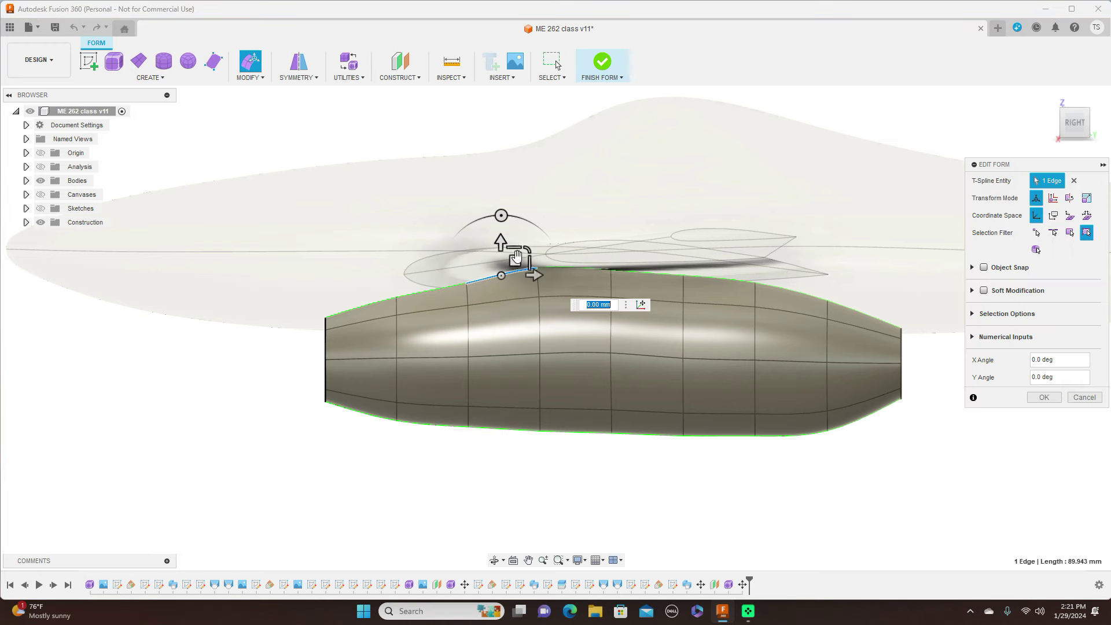
left_click_drag(516, 255, 513, 244)
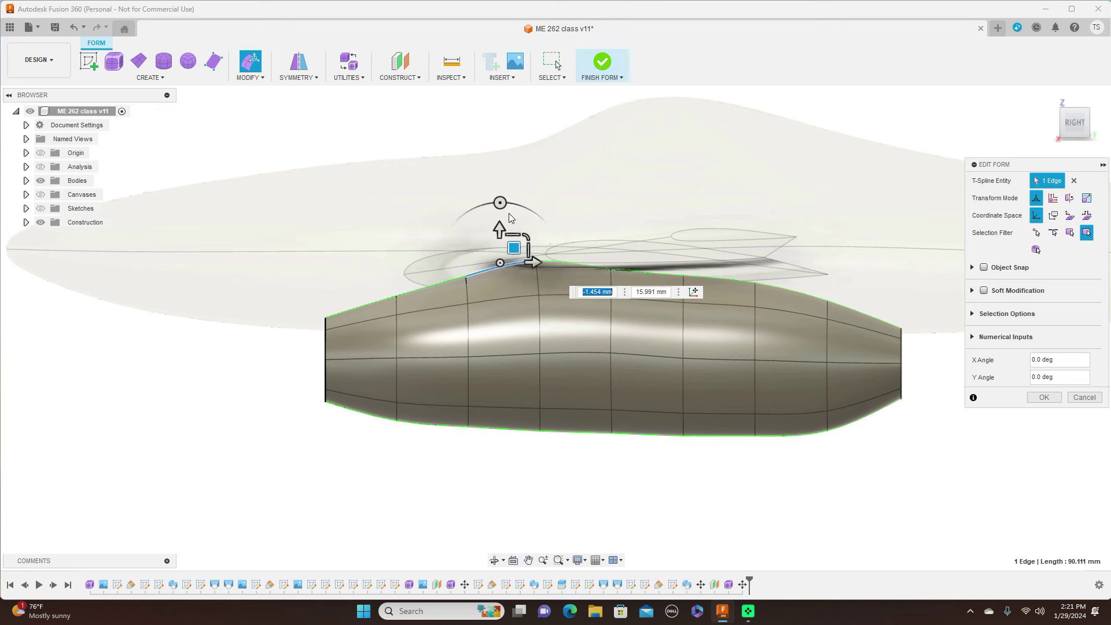
left_click_drag(501, 201, 494, 202)
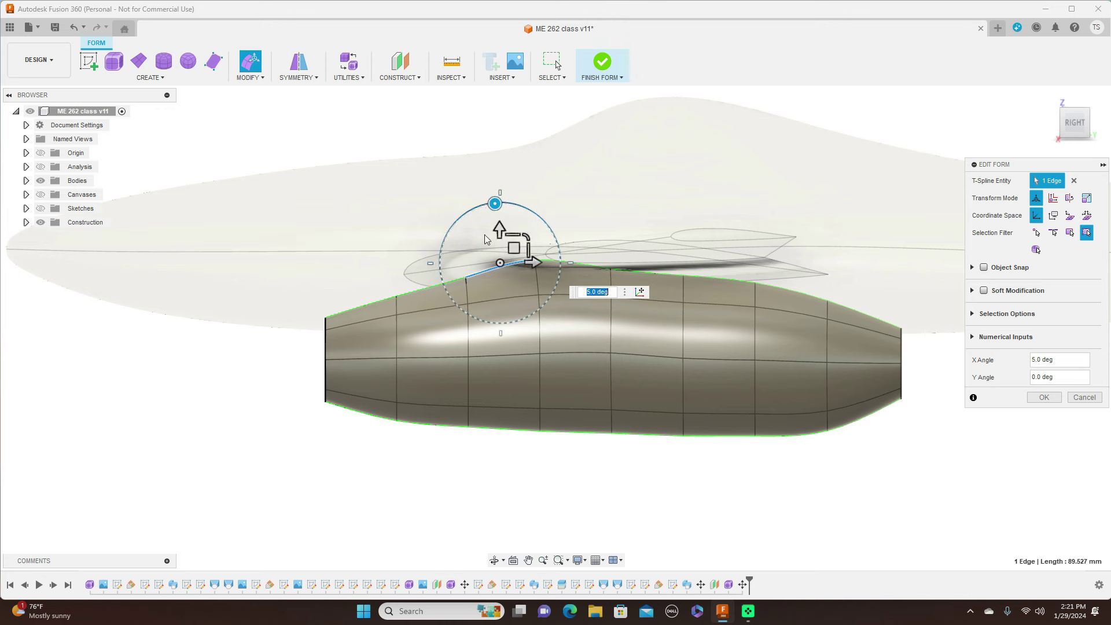
Check the raised edge against the canvases and from the front, accept the edit and finish the form.
left_click(41, 195)
left_click(42, 195)
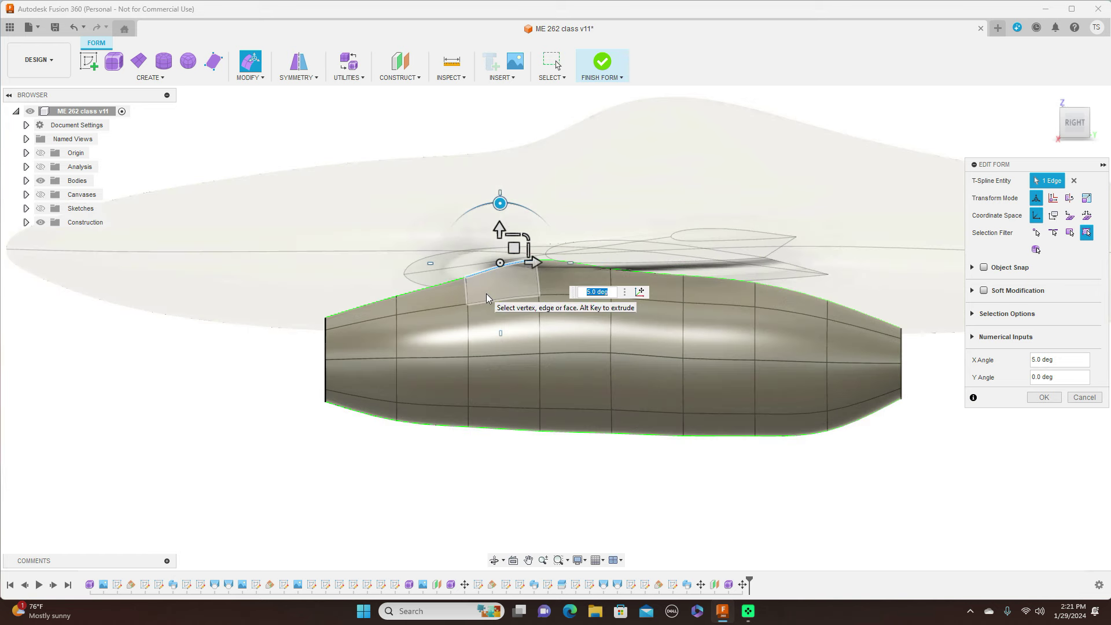
left_click_drag(1066, 111, 1105, 123)
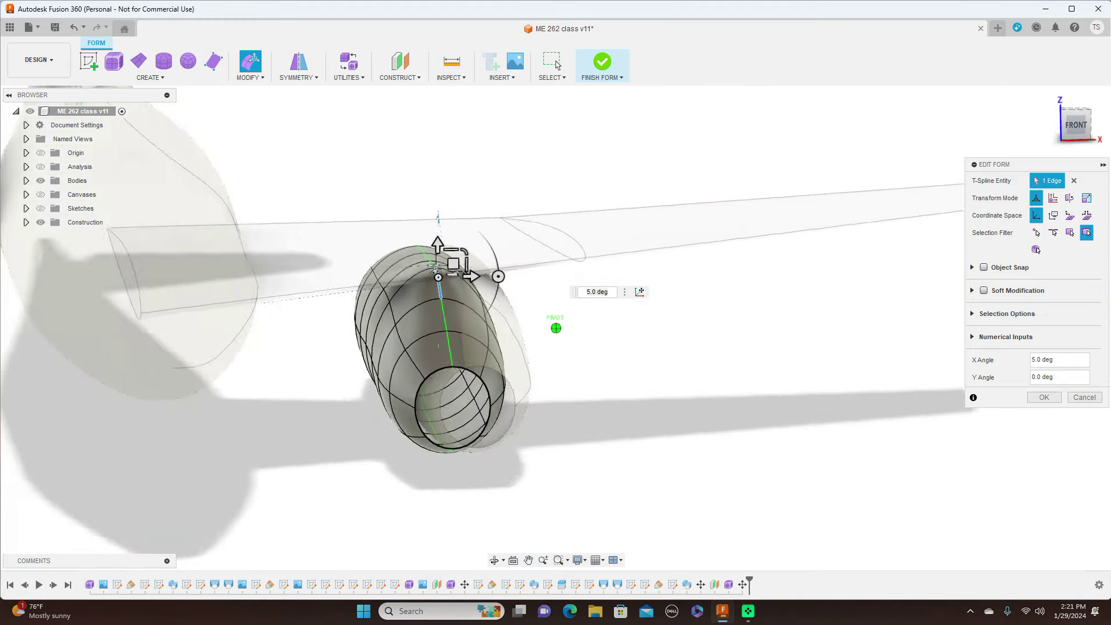
left_click_drag(1105, 124, 1070, 128)
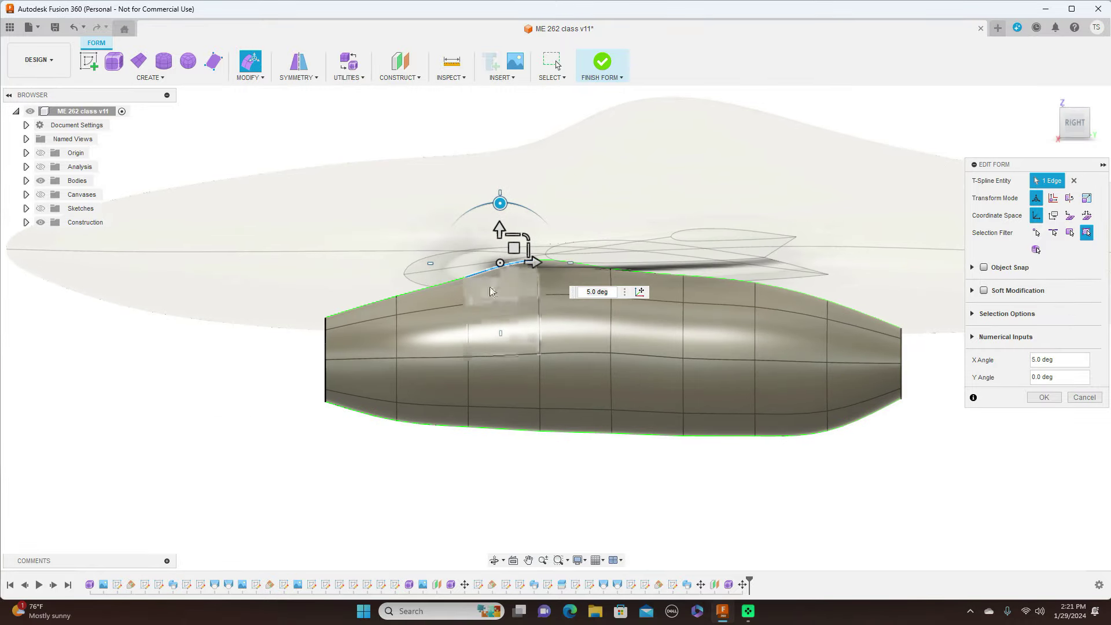
scroll(495, 284, "up", 2)
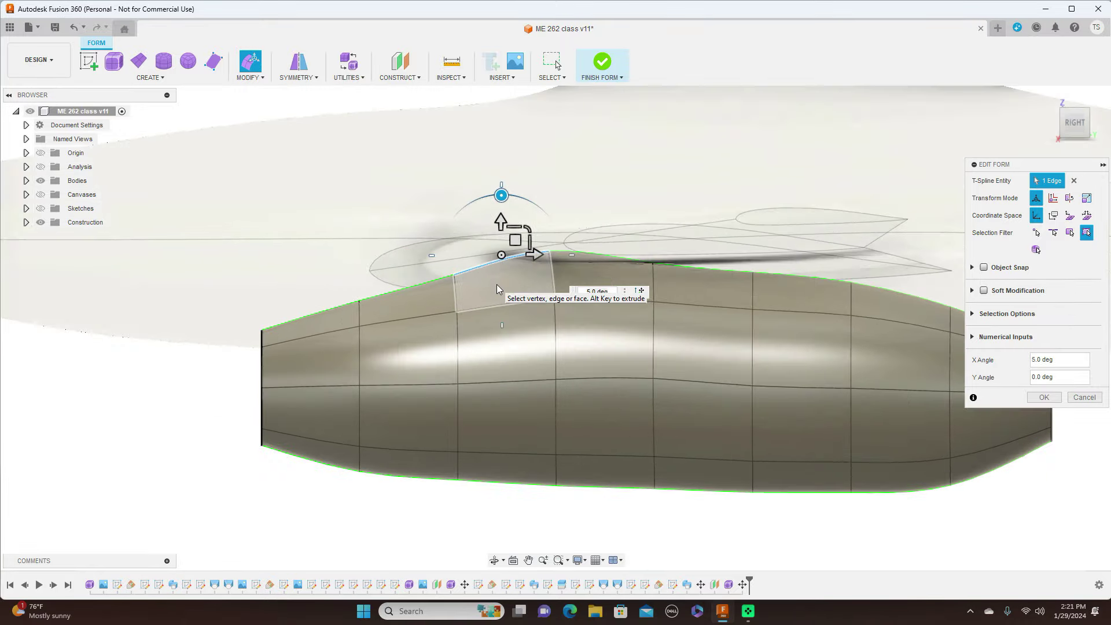
left_click(1042, 398)
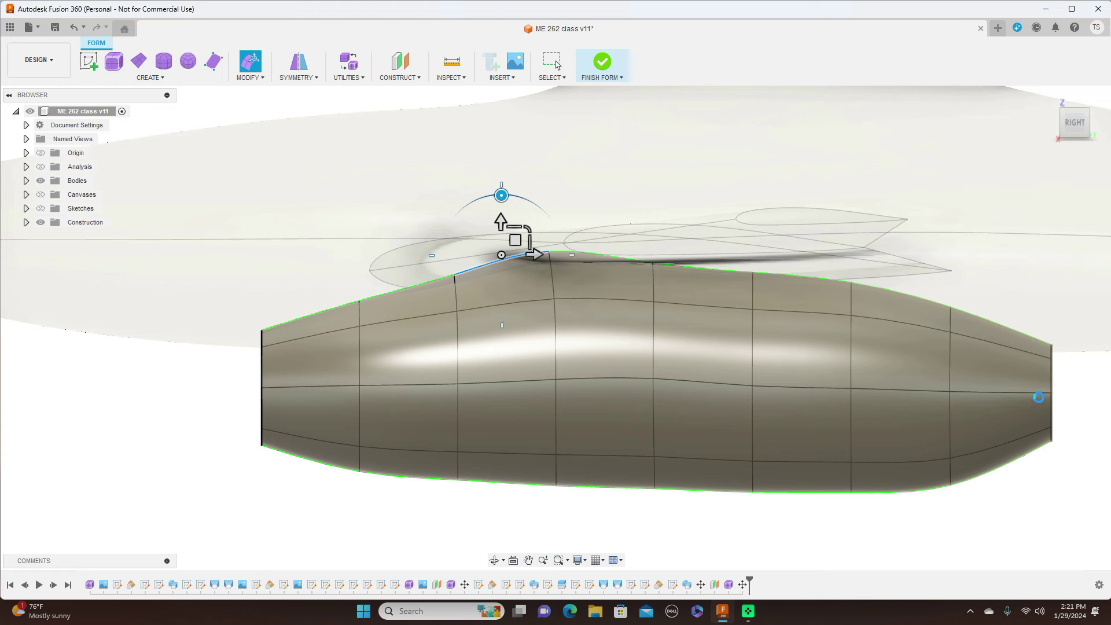
left_click(624, 78)
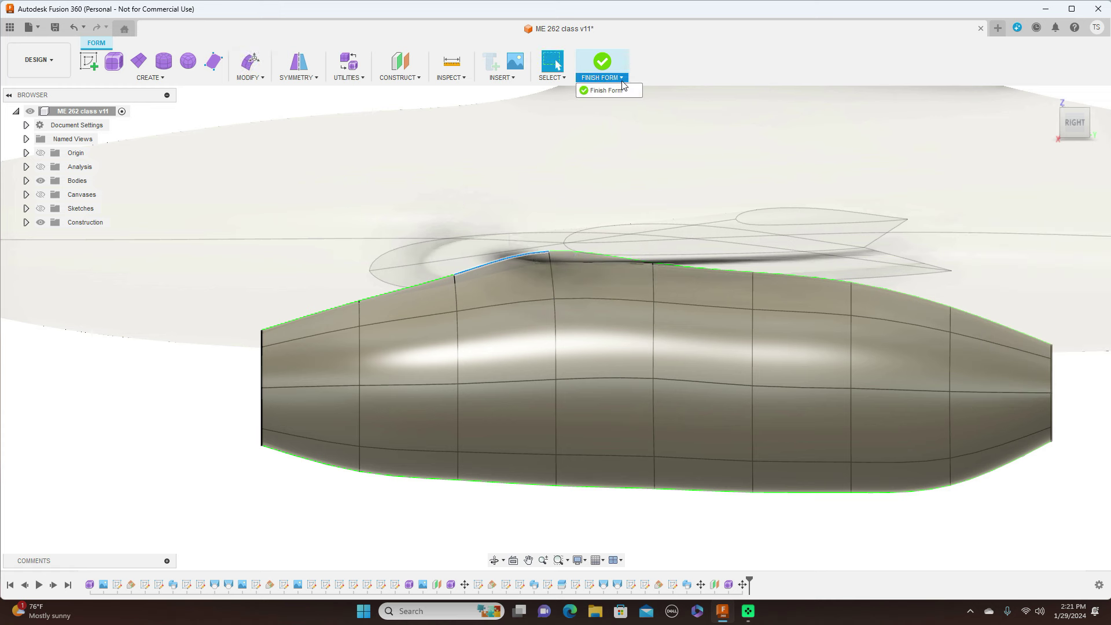
left_click(623, 92)
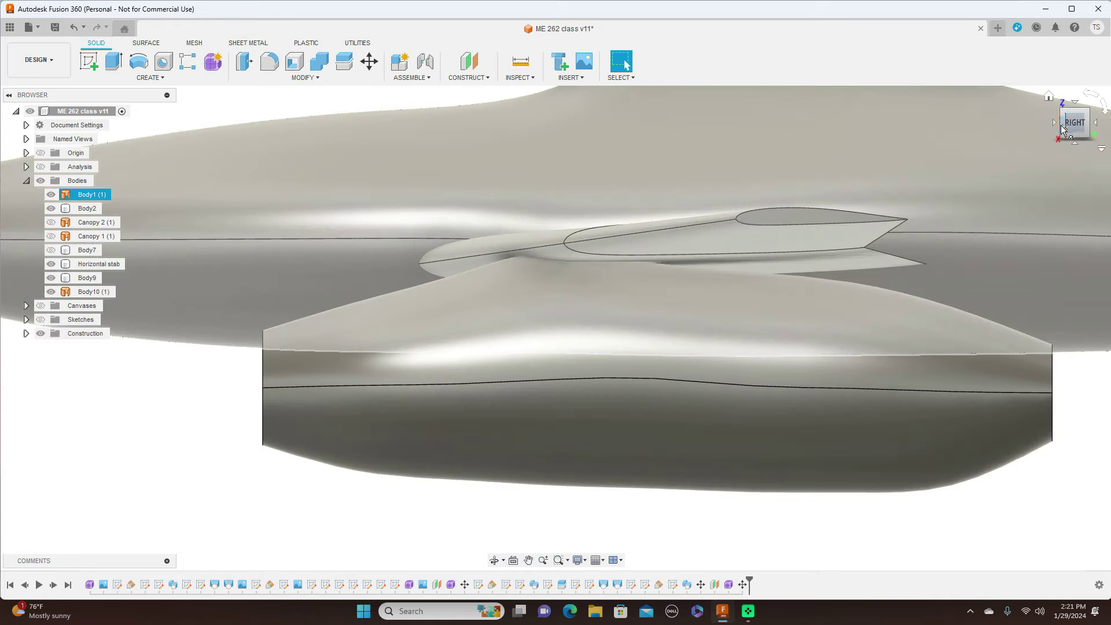
Examine the finished nacelle and its junction with the wing from the right side and the front quarter.
left_click(1072, 128)
mouse_move(555, 328)
middle_mouse_down("shift")
mouse_move(552, 382)
mouse_move(371, 368)
middle_mouse_up("shift")
middle_click_drag(556, 329, 613, 328, "shift")
left_click_drag(1064, 141, 1051, 133)
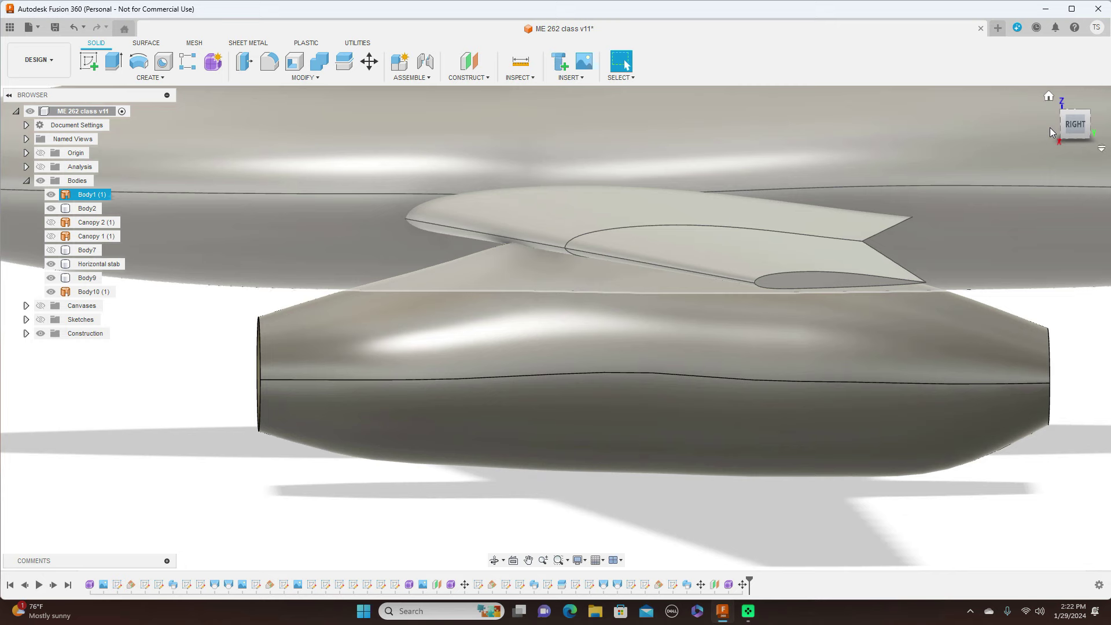
left_click(1073, 128)
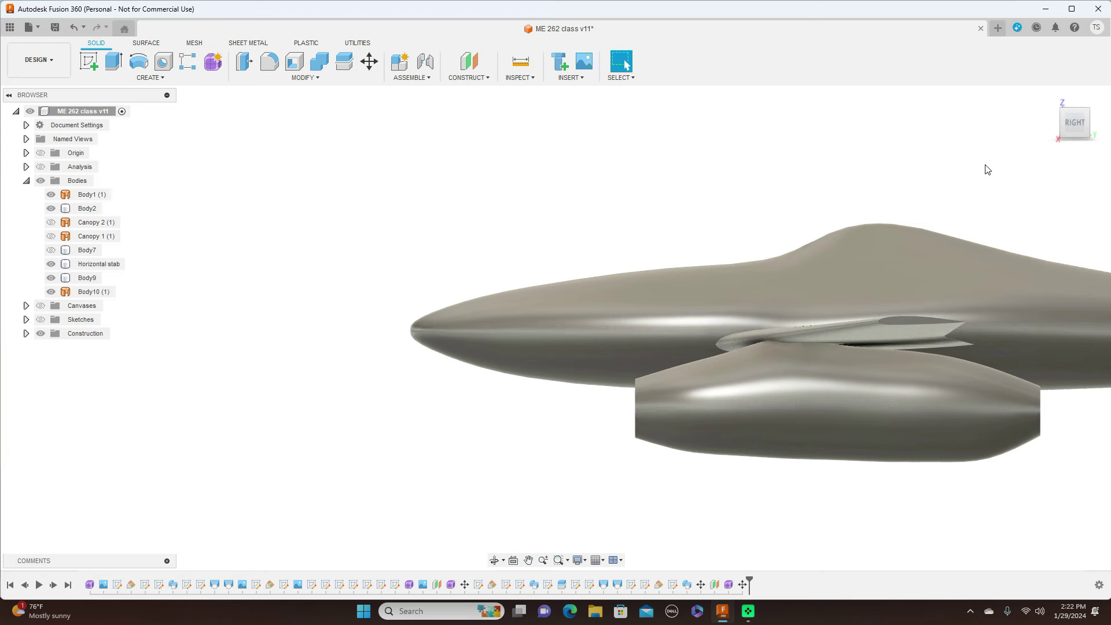
mouse_move(1076, 124)
left_mouse_down()
mouse_move(1108, 137)
mouse_move(1110, 168)
mouse_move(1109, 130)
mouse_move(1110, 173)
mouse_move(1084, 135)
left_mouse_up()
middle_click_drag(469, 342, 429, 342, "shift")
middle_click_drag(716, 342, 716, 322, "shift")
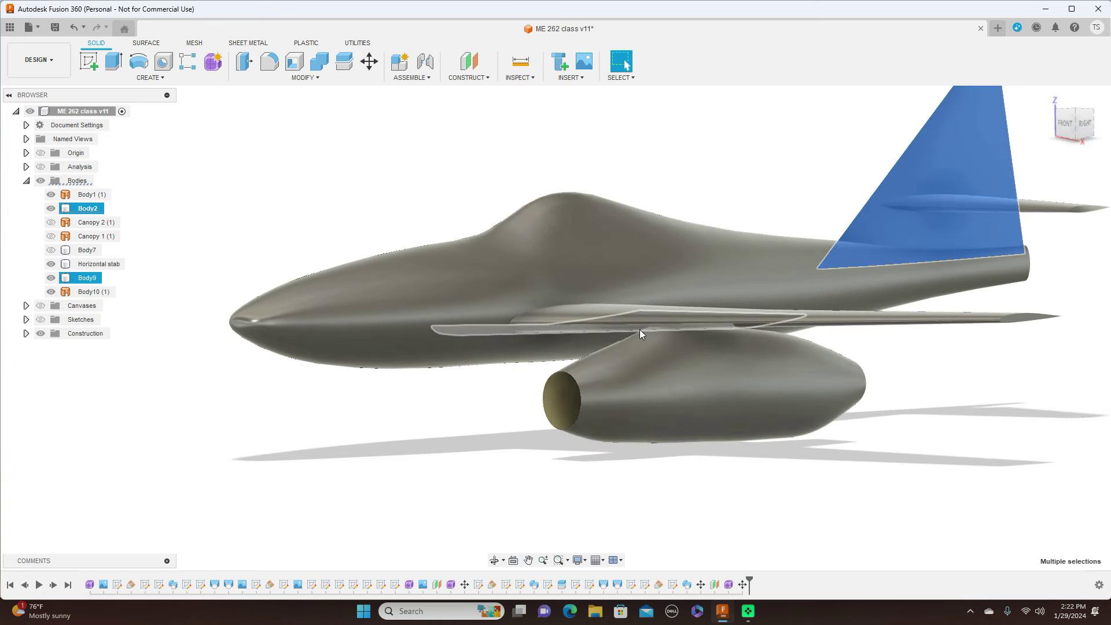
left_click(730, 585)
right_click(730, 585)
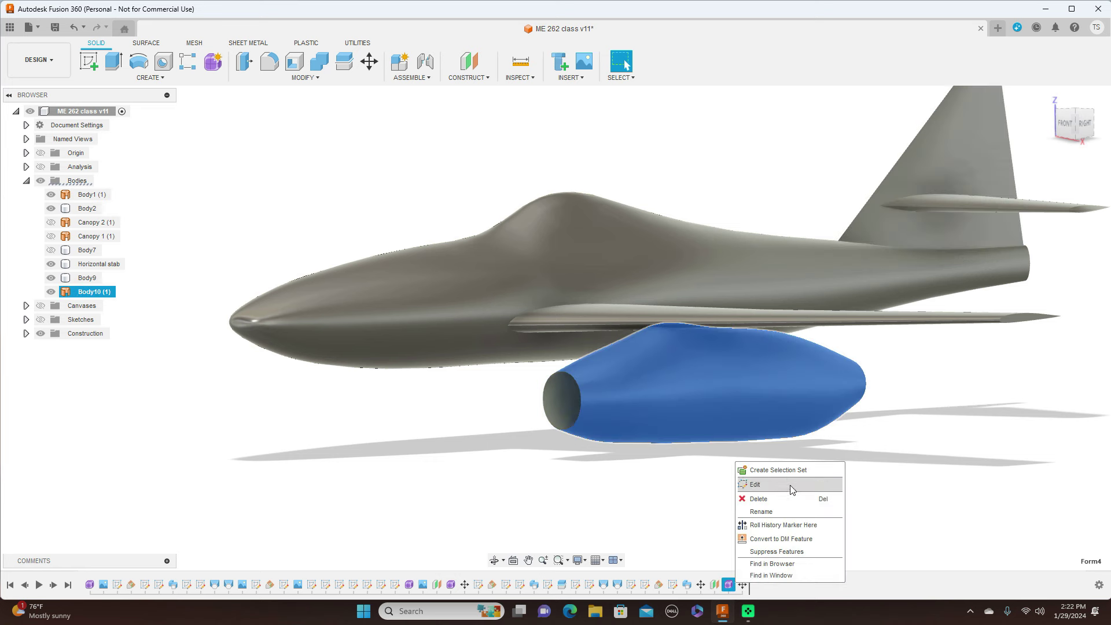
left_click(1091, 126)
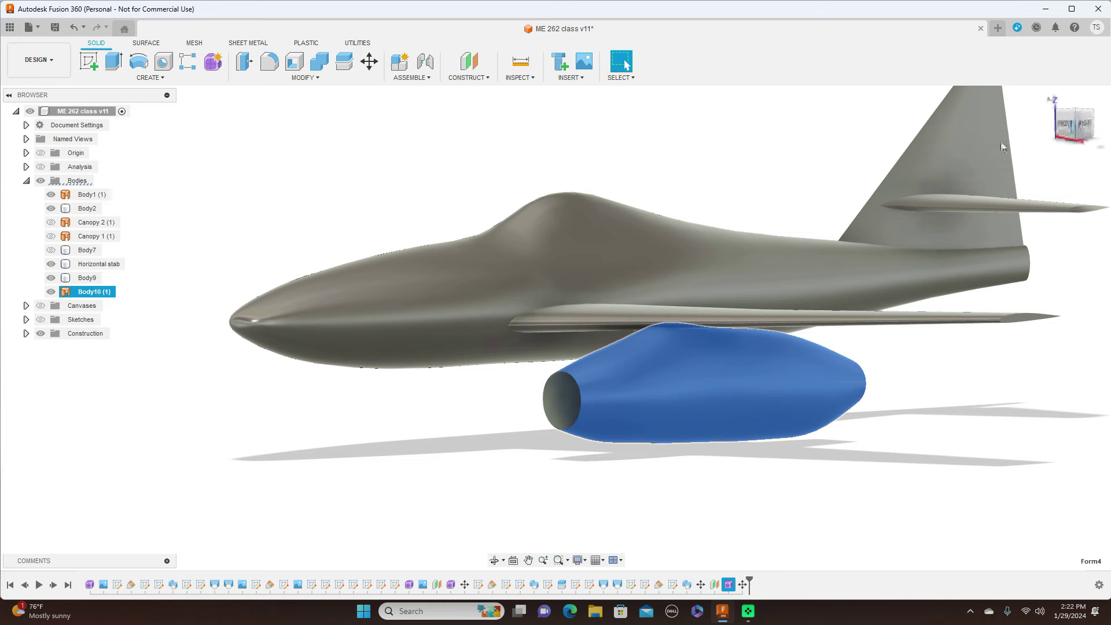
Show the canvases and compare the nacelle with the blueprint outline from the right side.
left_click(1083, 125)
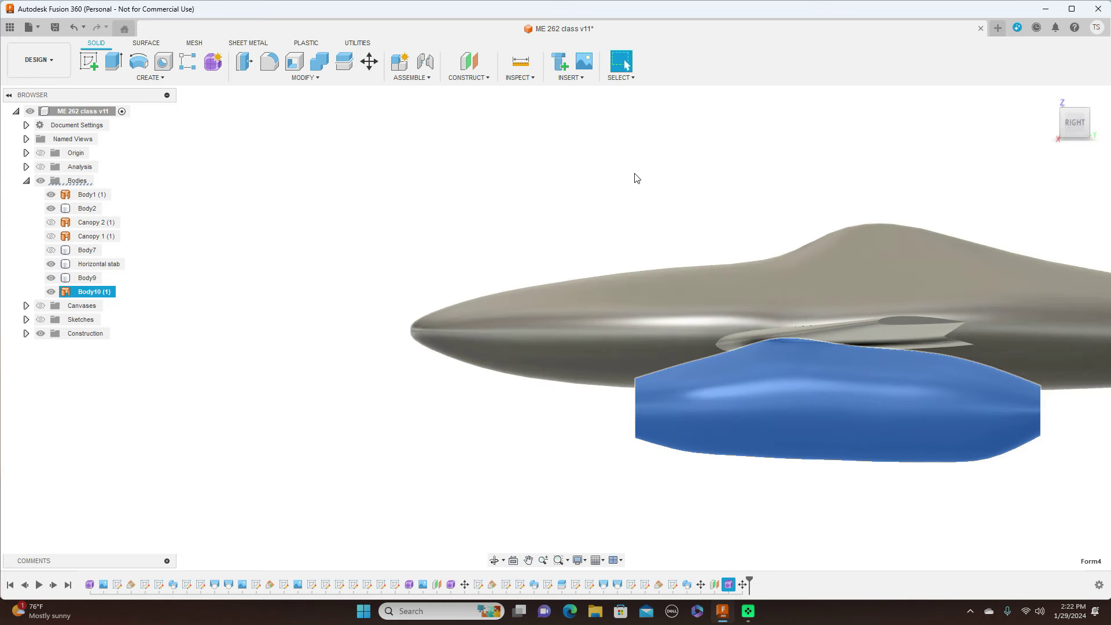
middle_click_drag(636, 177, 399, 164)
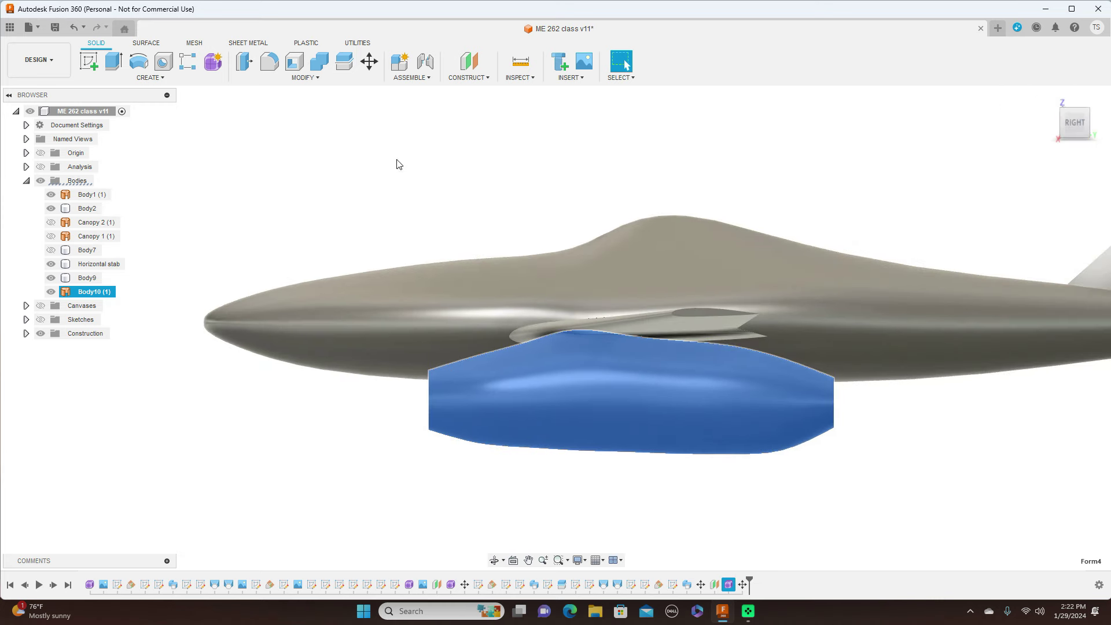
left_click(42, 306)
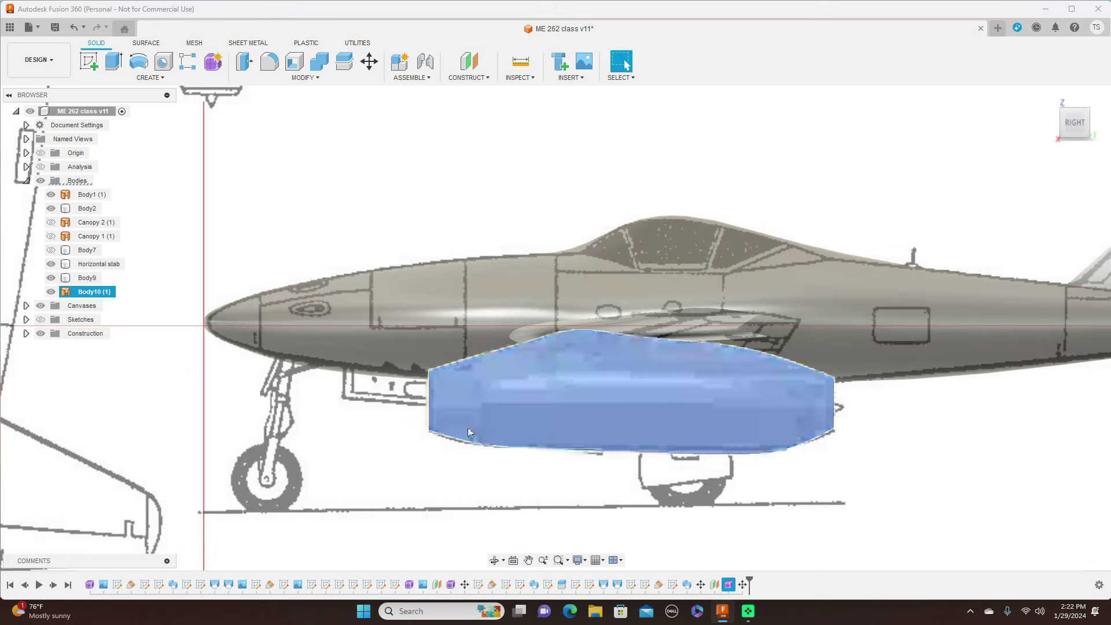
left_click(419, 353)
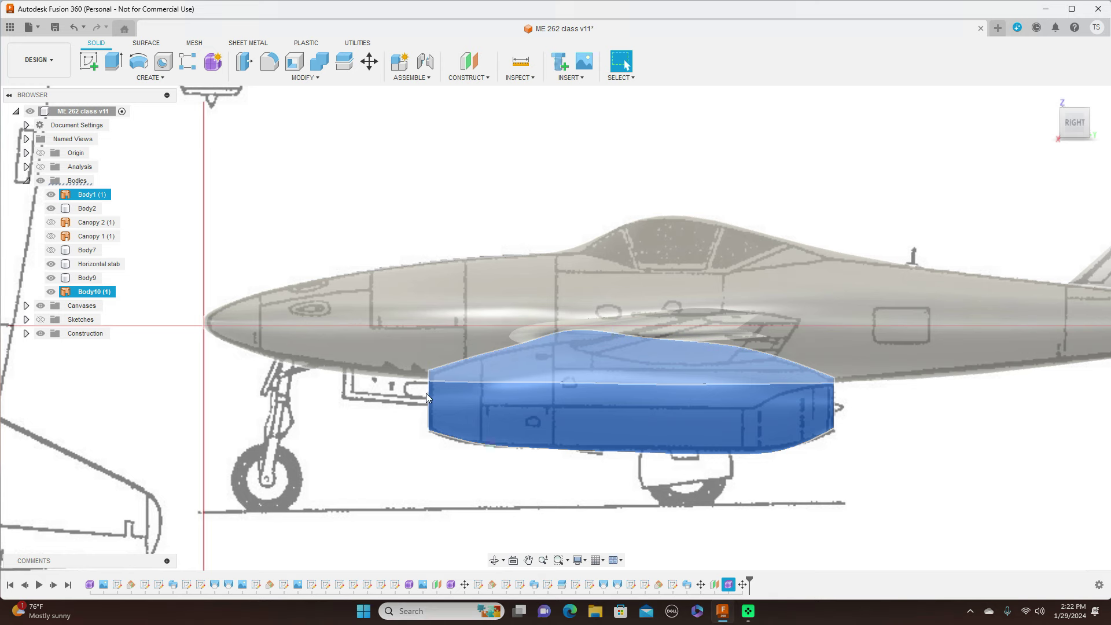
left_click(430, 474)
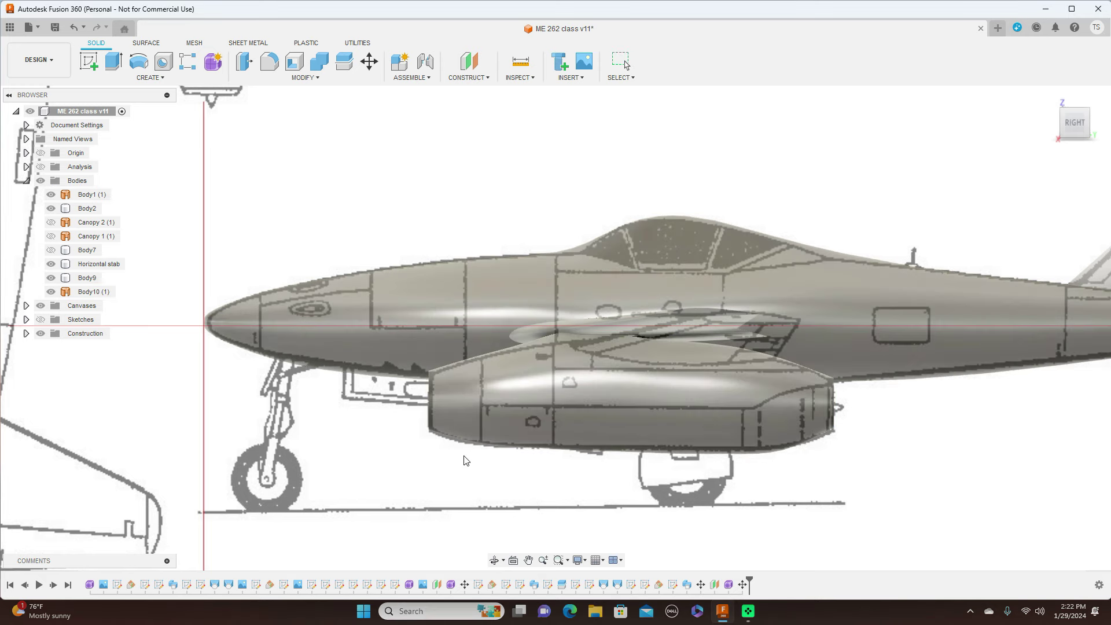
scroll(644, 443, "down", 3)
left_click(749, 293)
left_click(291, 122)
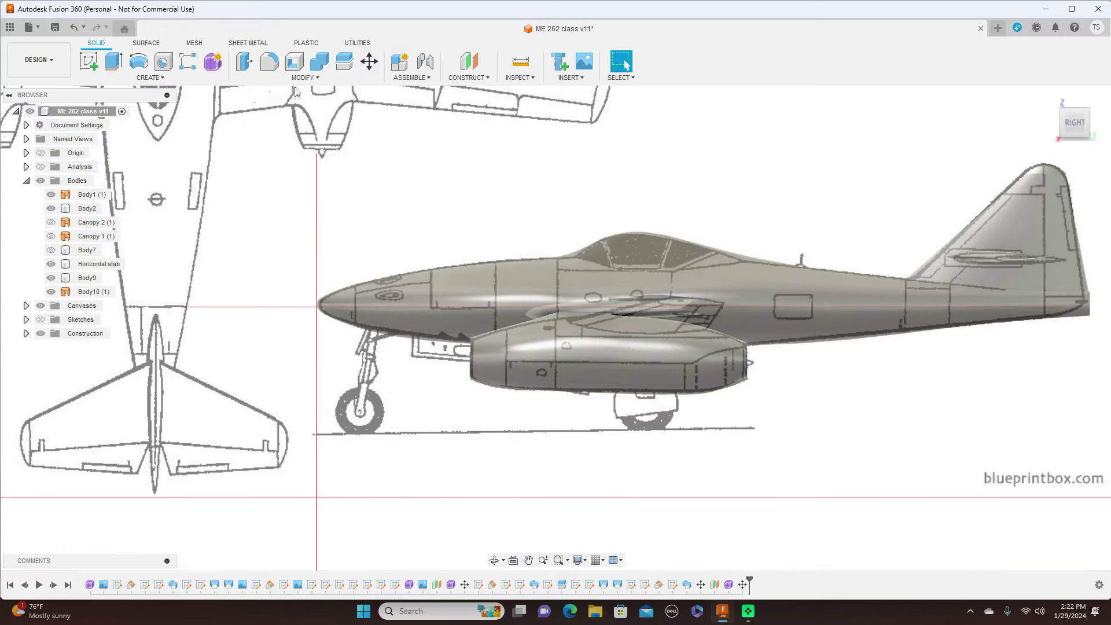
Move the engine nacelle body straight up about 4.5 mm to match the side-view blueprint.
left_click(511, 359)
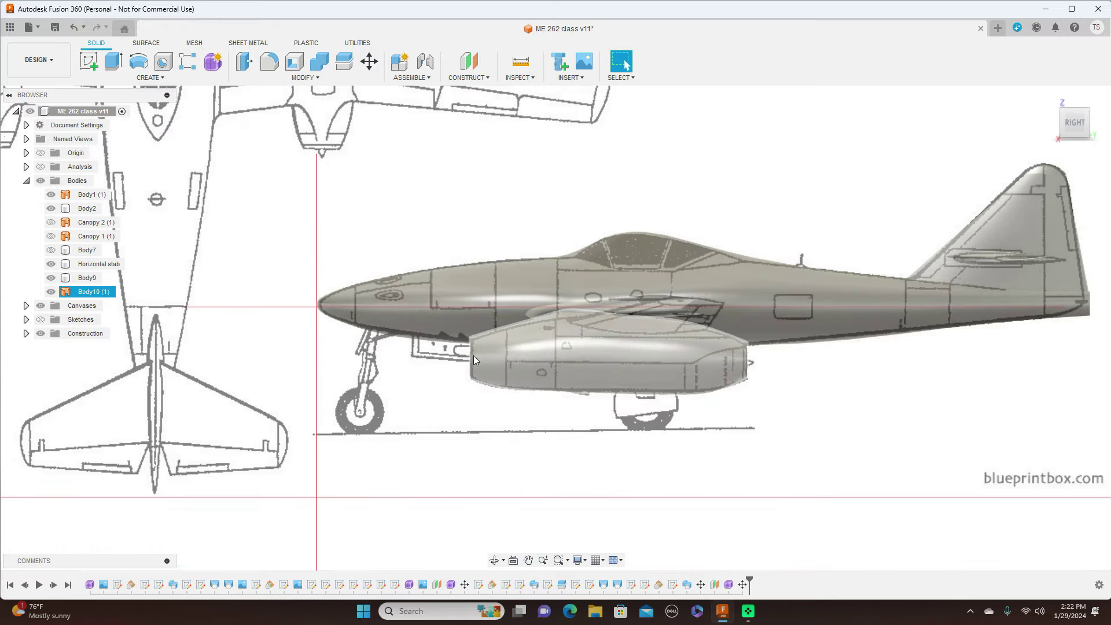
right_click(79, 294)
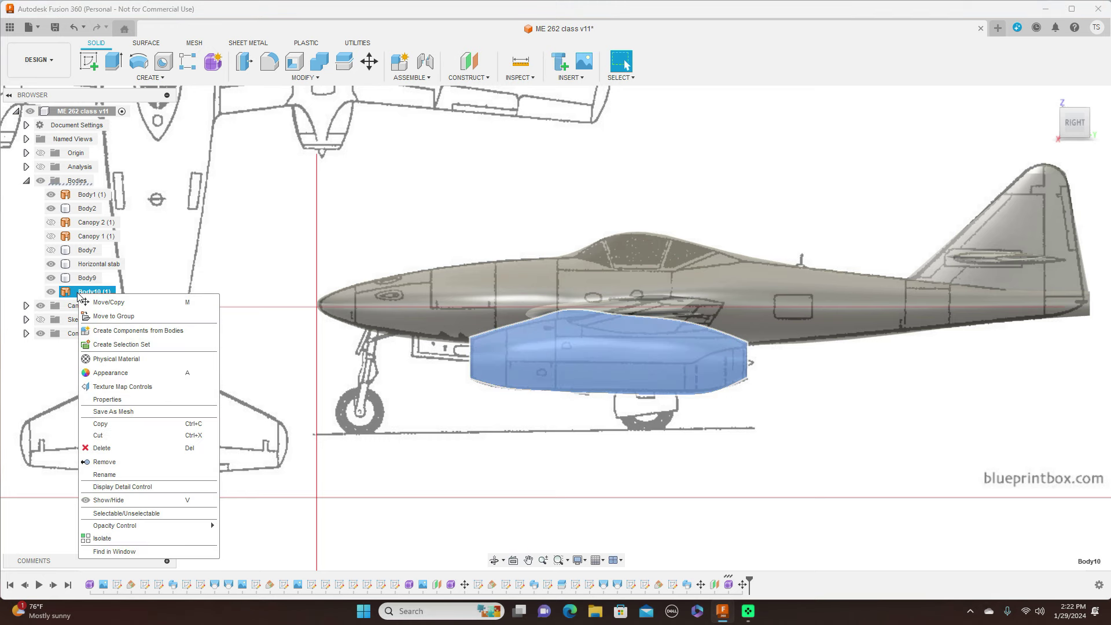
left_click(136, 305)
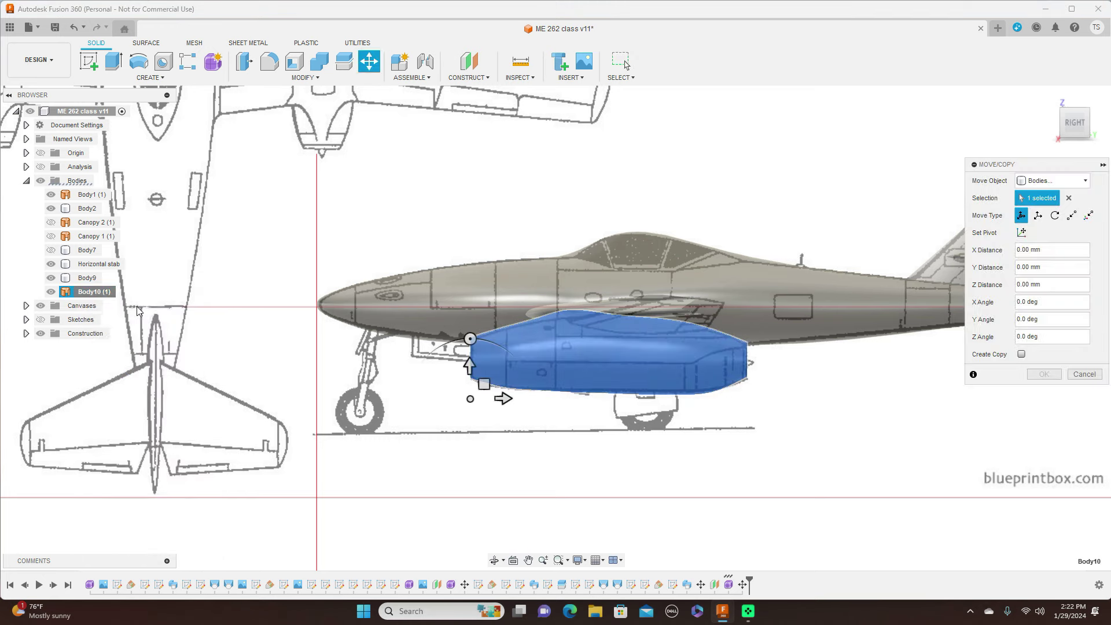
left_click(469, 365)
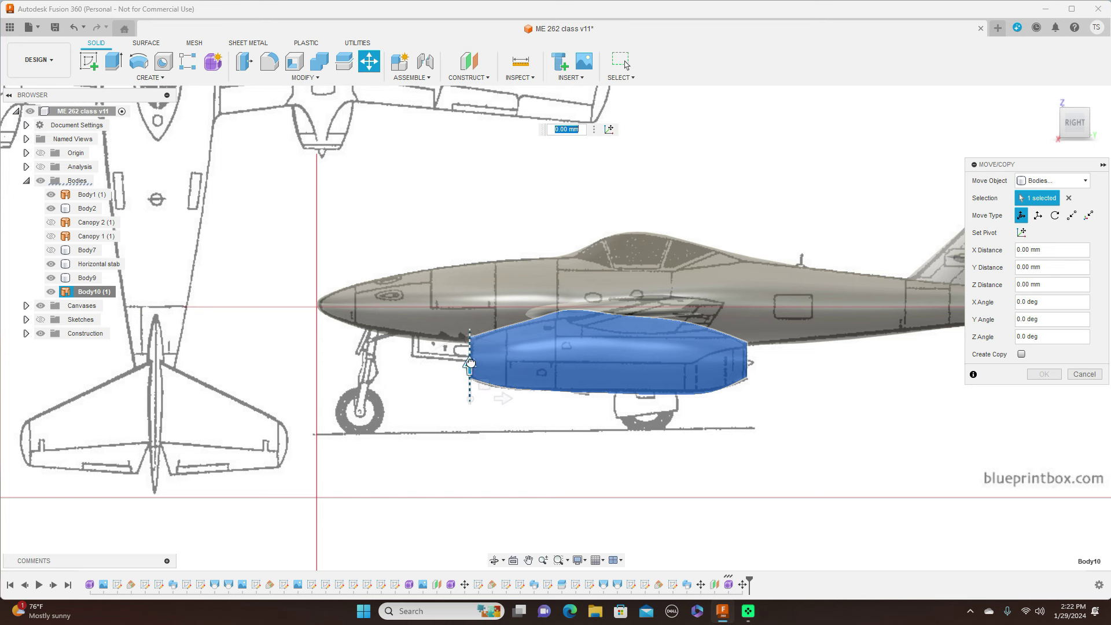
left_click_drag(471, 360, 484, 382)
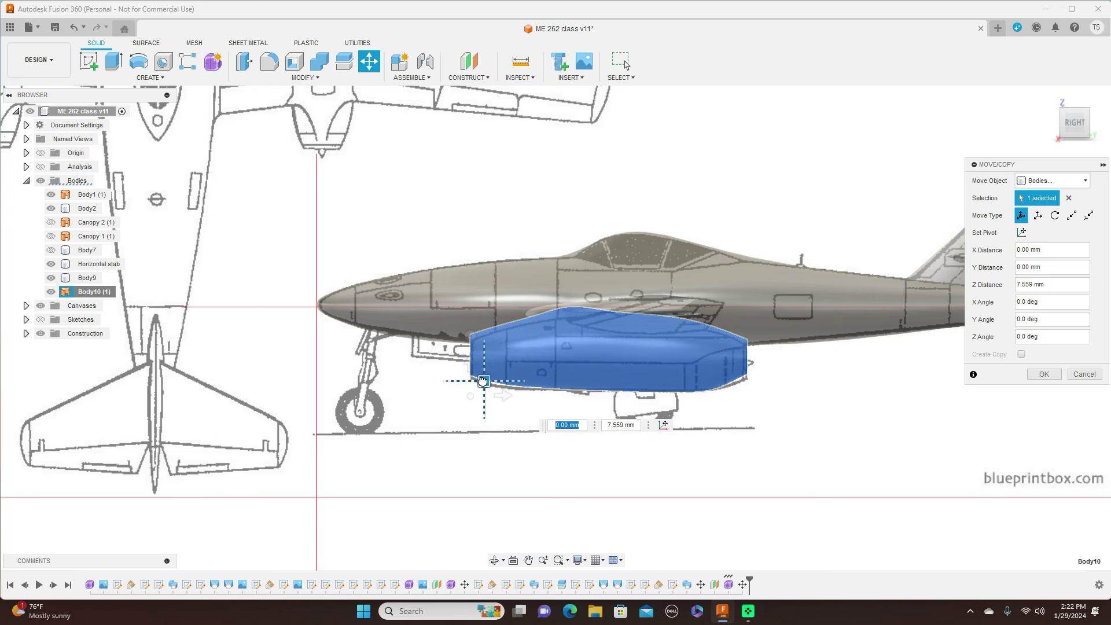
left_click_drag(483, 382, 483, 383)
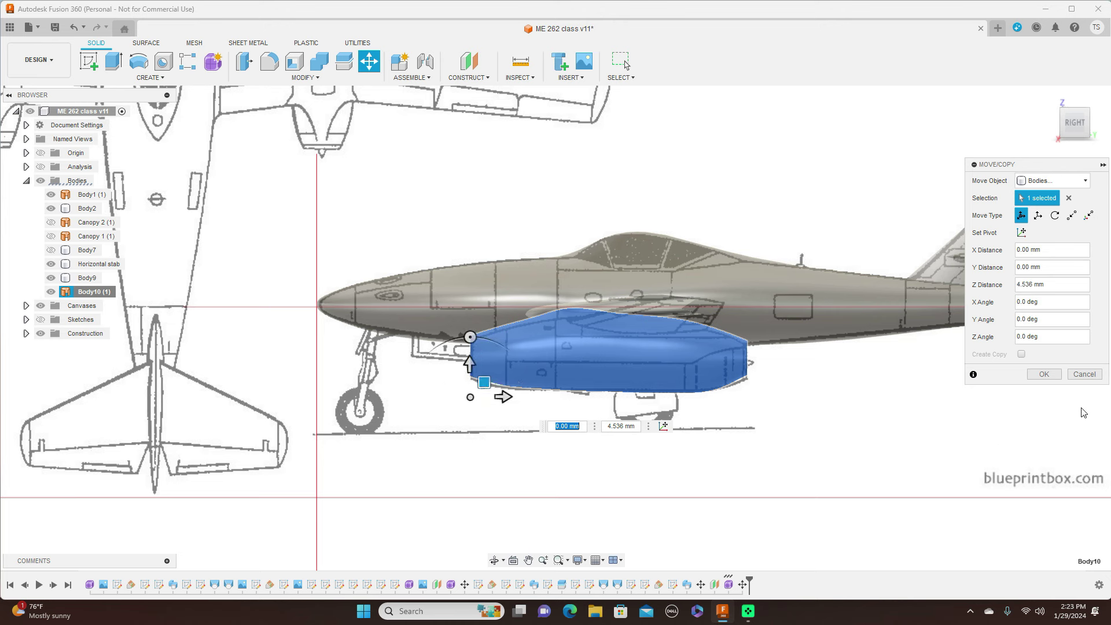
left_click(1045, 374)
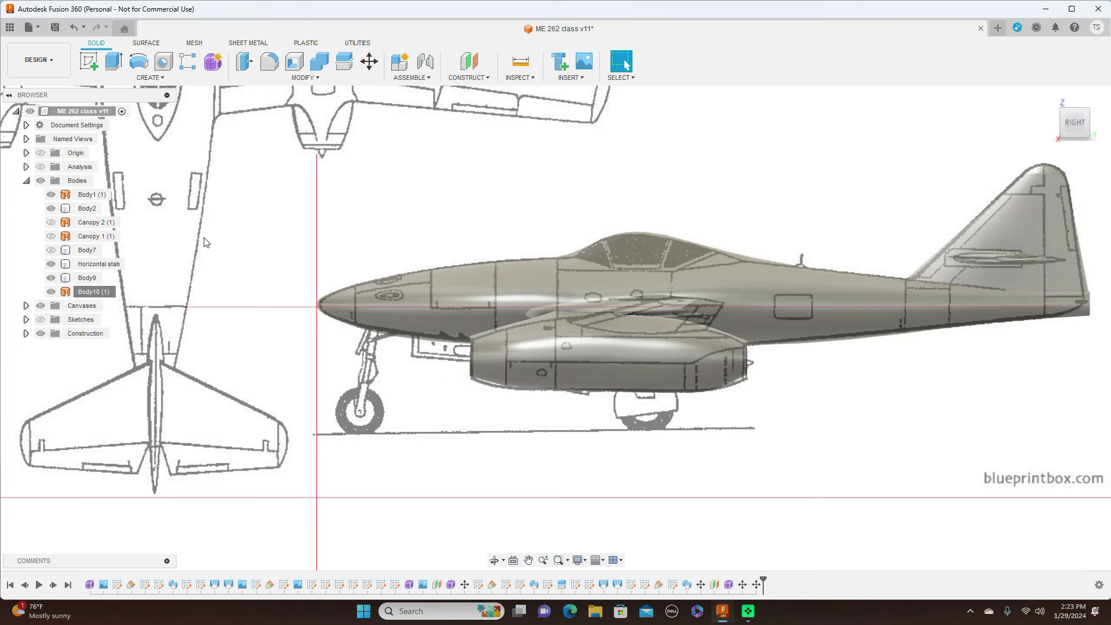
Hide the canvases and check the raised nacelle against the wing from slightly above and from the right side.
left_click(41, 308)
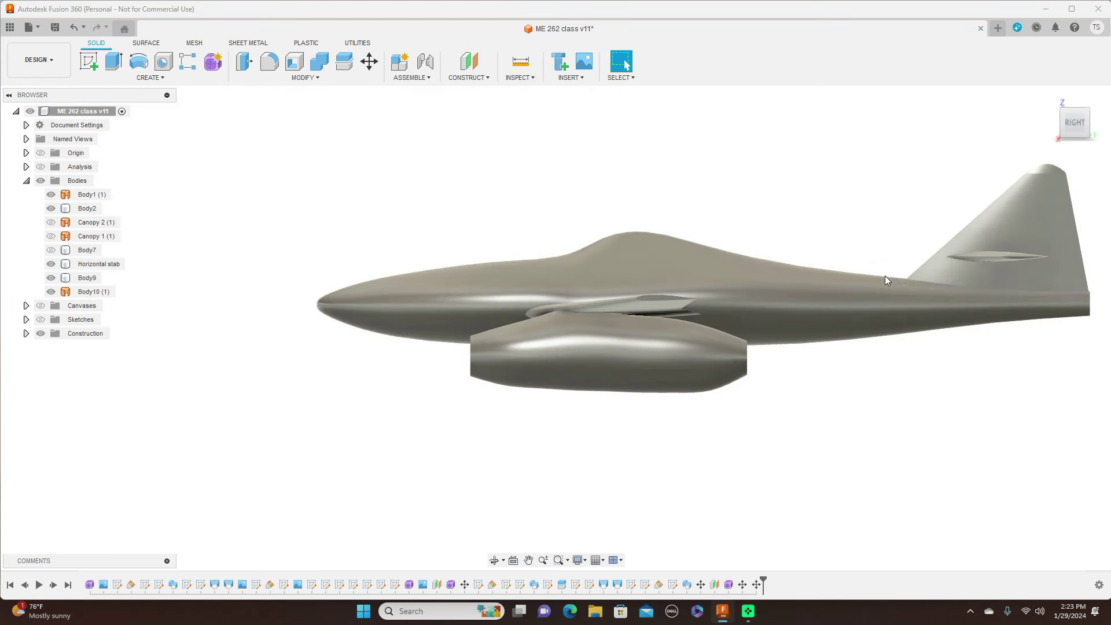
mouse_move(1061, 122)
left_mouse_down()
mouse_move(1099, 125)
mouse_move(1110, 139)
mouse_move(1108, 129)
mouse_move(1074, 134)
mouse_move(1055, 168)
left_mouse_up()
middle_click_drag(674, 400, 670, 256, "shift")
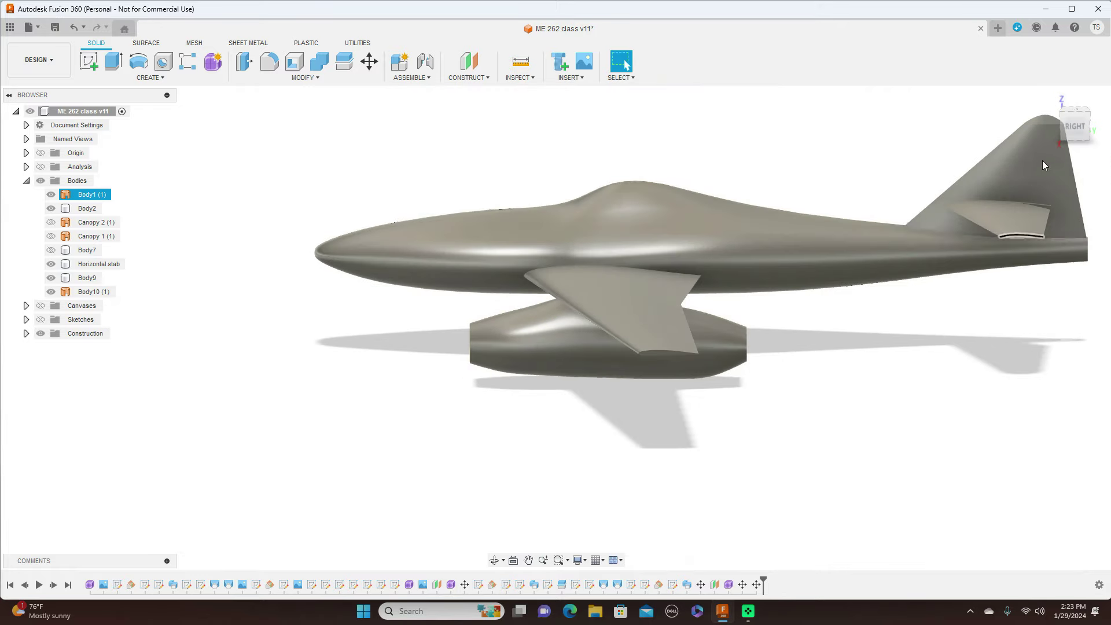
left_click(1067, 137)
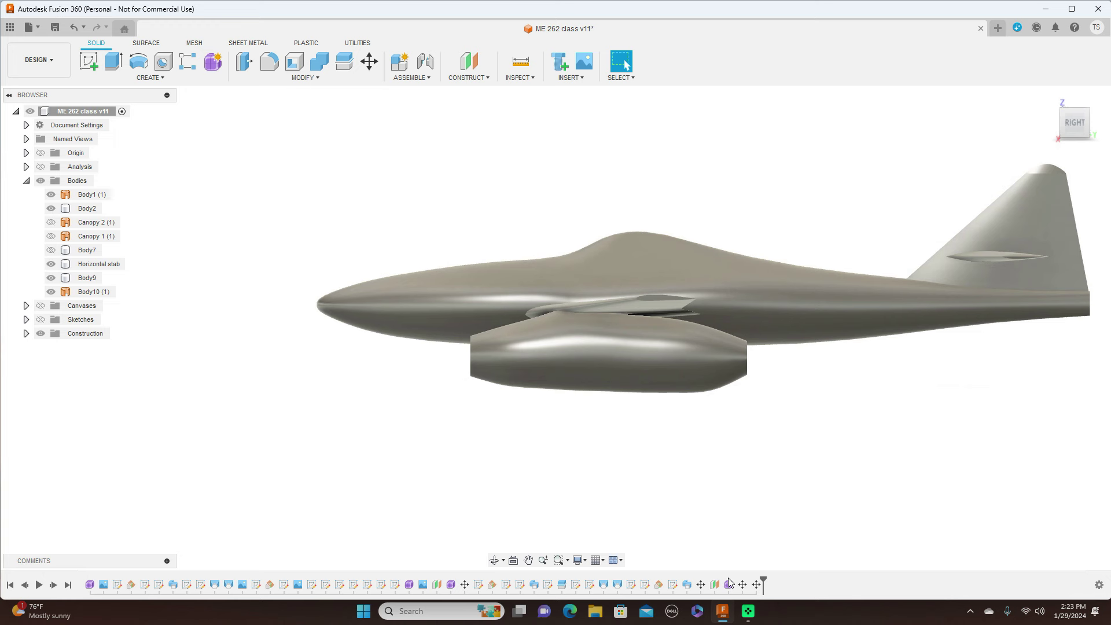
Reopen the nacelle form and move the top vertex of the third loop up about 33 mm and forward about 1.5 mm.
right_click(729, 585)
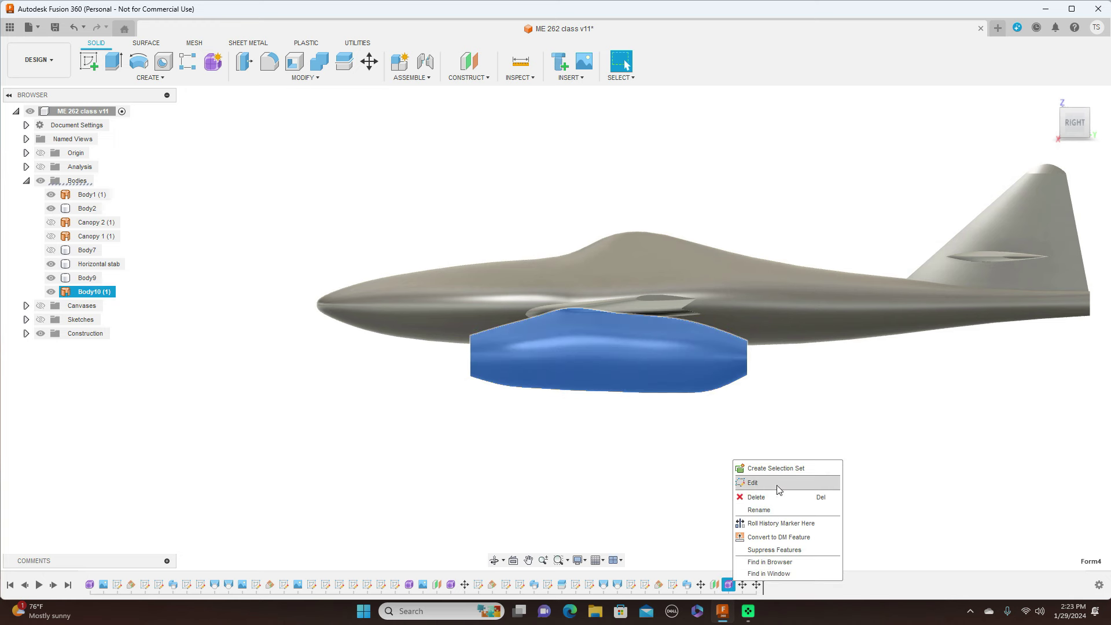
left_click(777, 490)
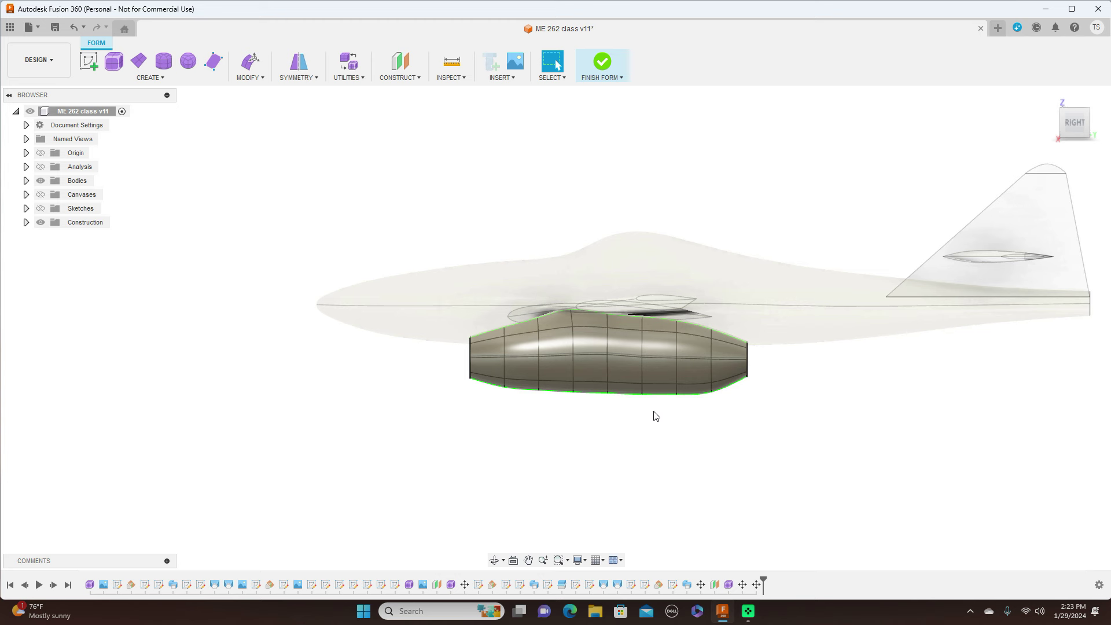
right_click(537, 318)
left_click(568, 303)
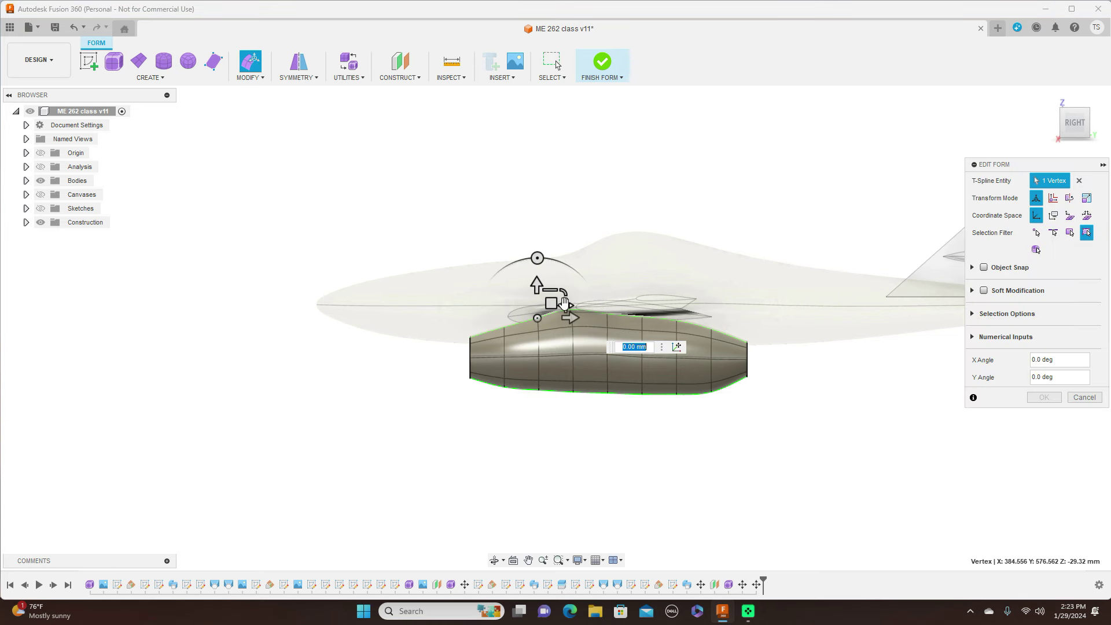
left_click_drag(549, 302, 547, 290)
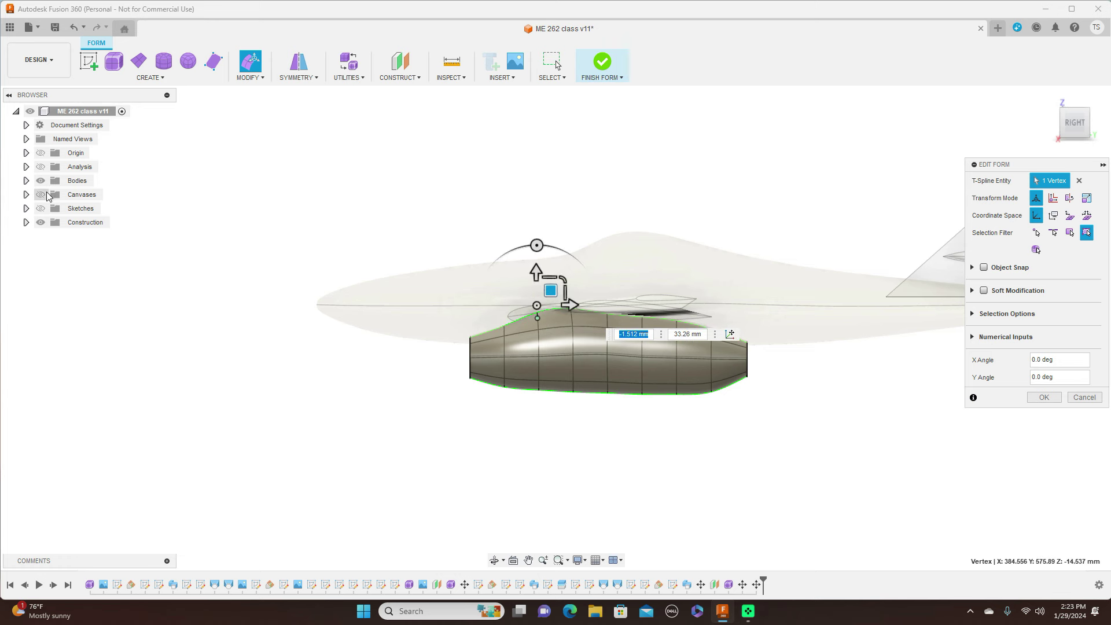
Compare the raised vertex with the canvases, accept the edit with the canvases hidden, and finish the form.
left_click(42, 195)
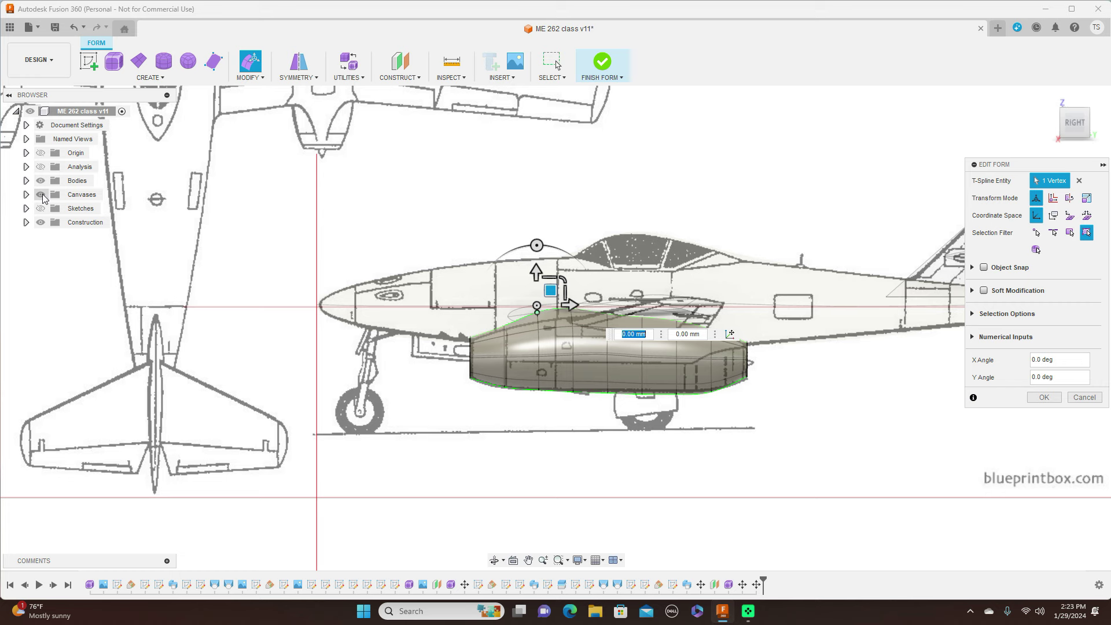
left_click(42, 196)
left_click(42, 196)
left_click(41, 196)
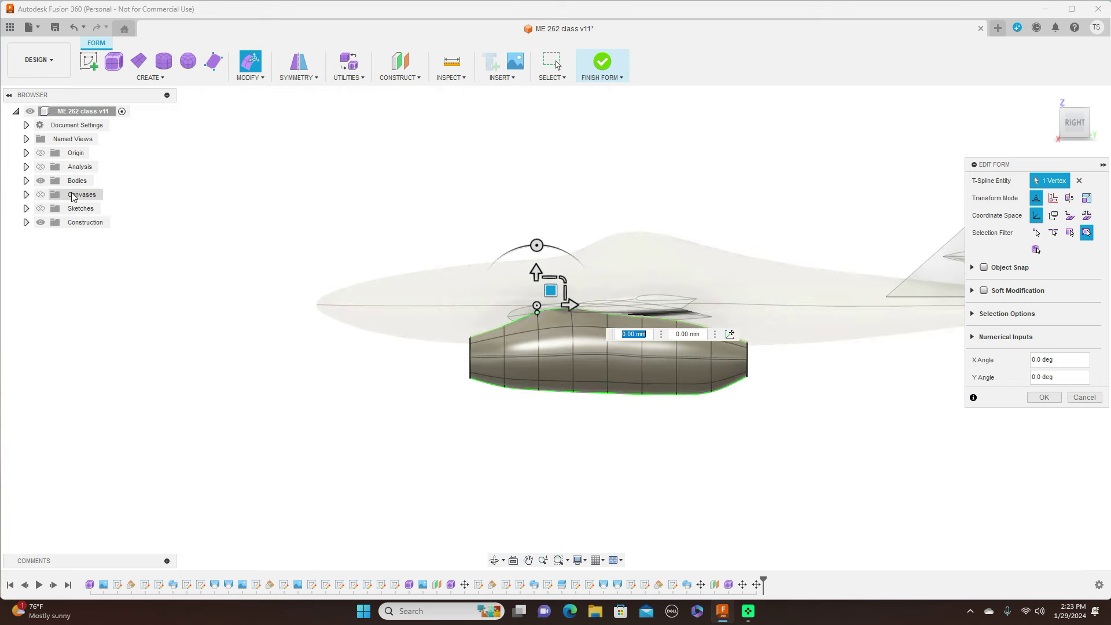
left_click(1044, 398)
left_click(622, 78)
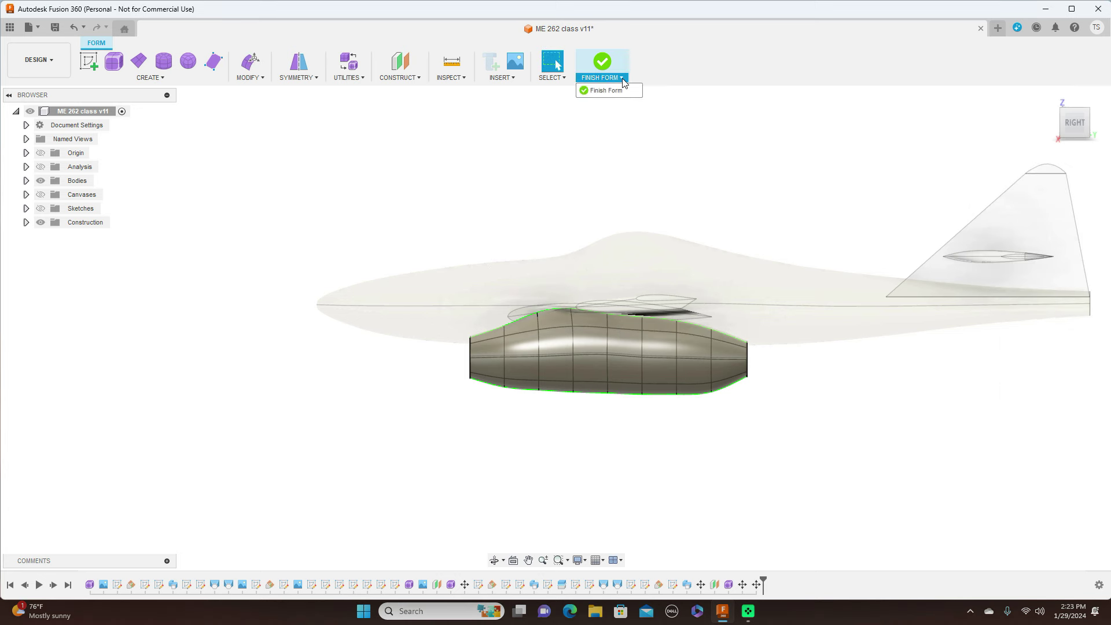
left_click(614, 91)
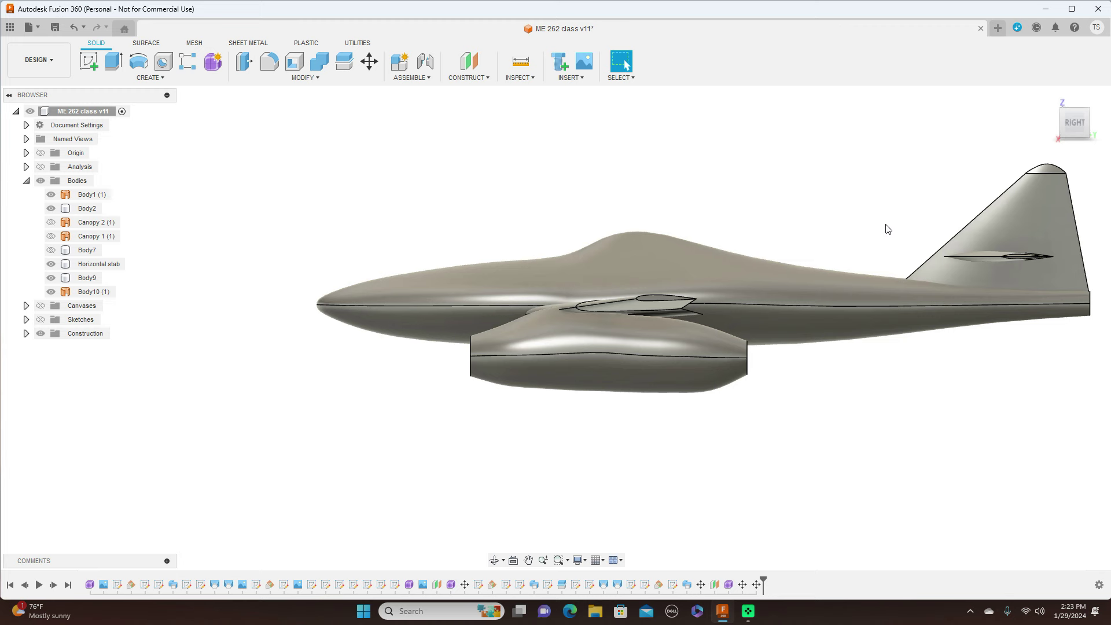
Examine the reshaped nacelle and its junction with the wing from above, the front quarter and the right side.
left_click(1083, 117)
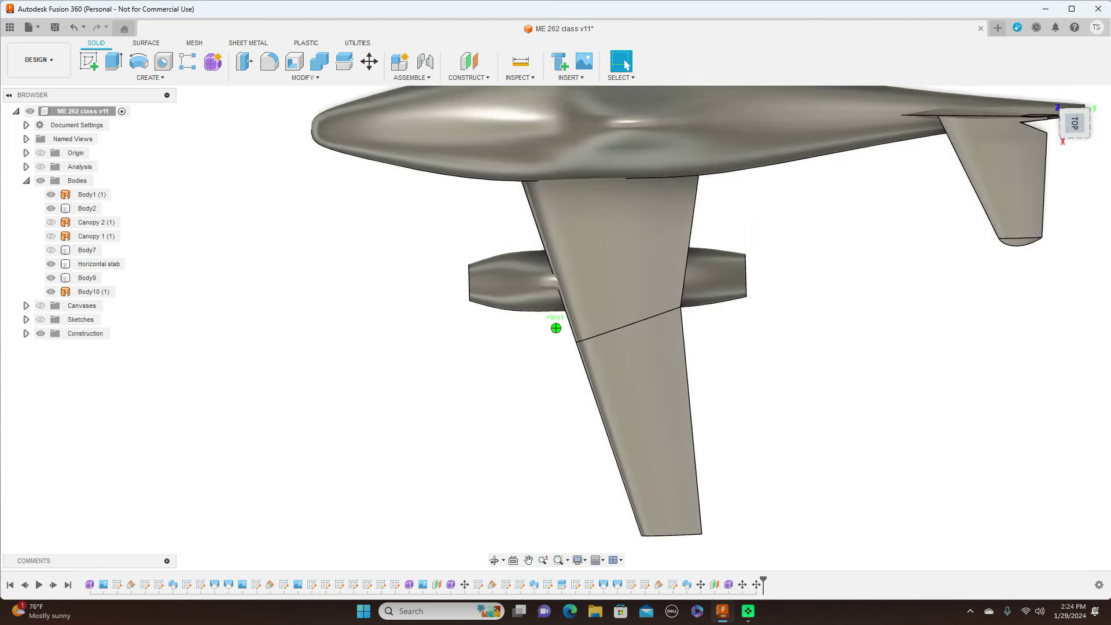
mouse_move(556, 328)
middle_mouse_down("shift")
mouse_move(557, 194)
mouse_move(715, 211)
mouse_move(735, 201)
mouse_move(729, 216)
mouse_move(614, 214)
middle_mouse_up("shift")
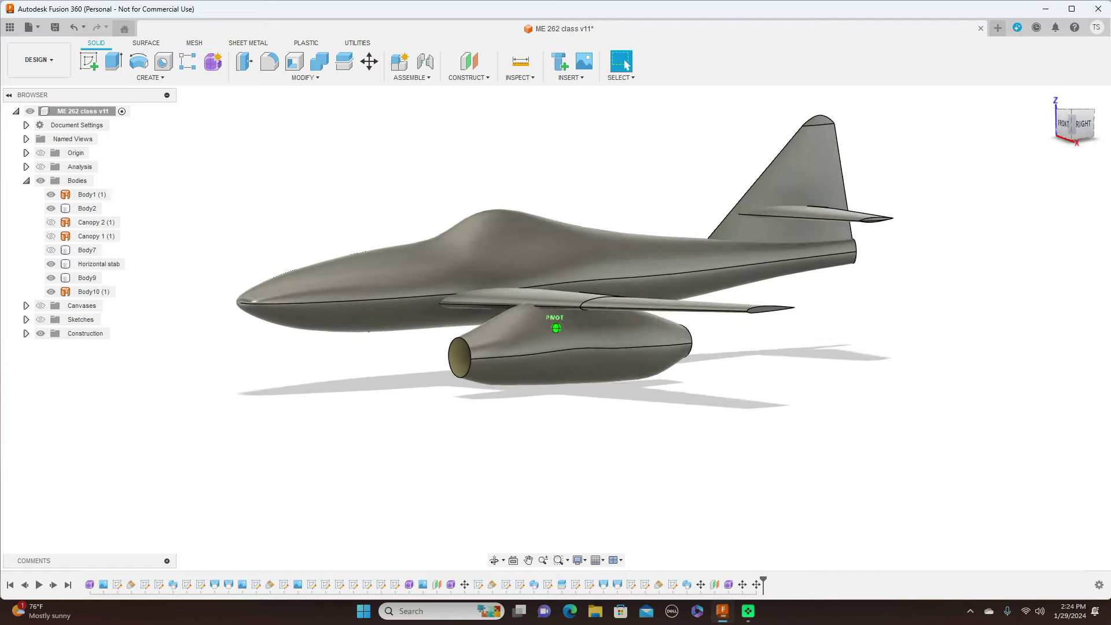
left_click(1083, 122)
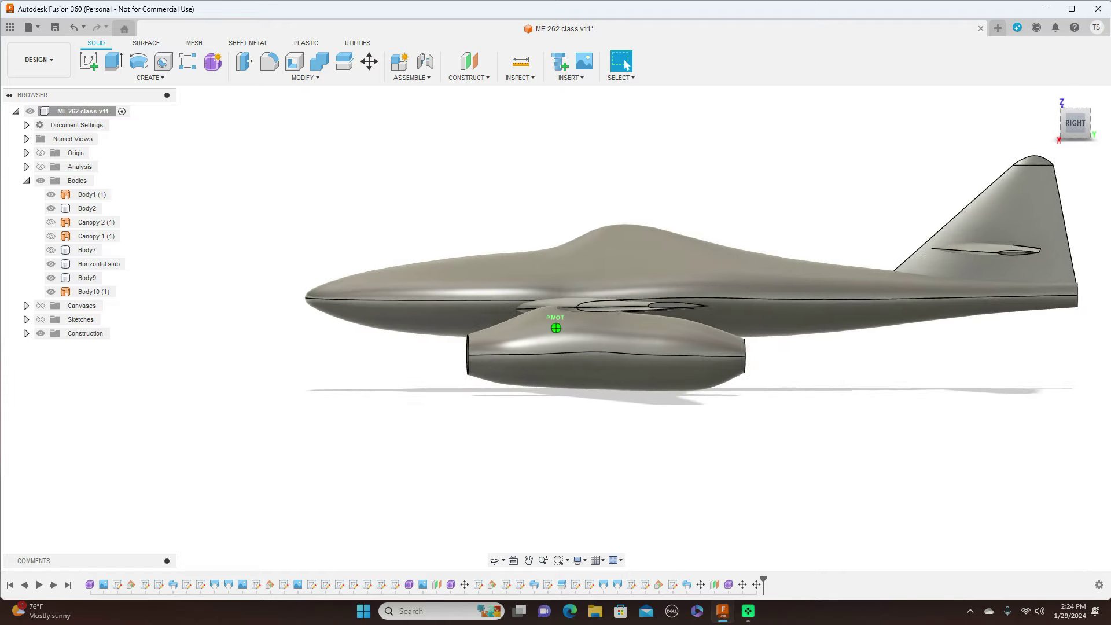
left_click(1083, 127)
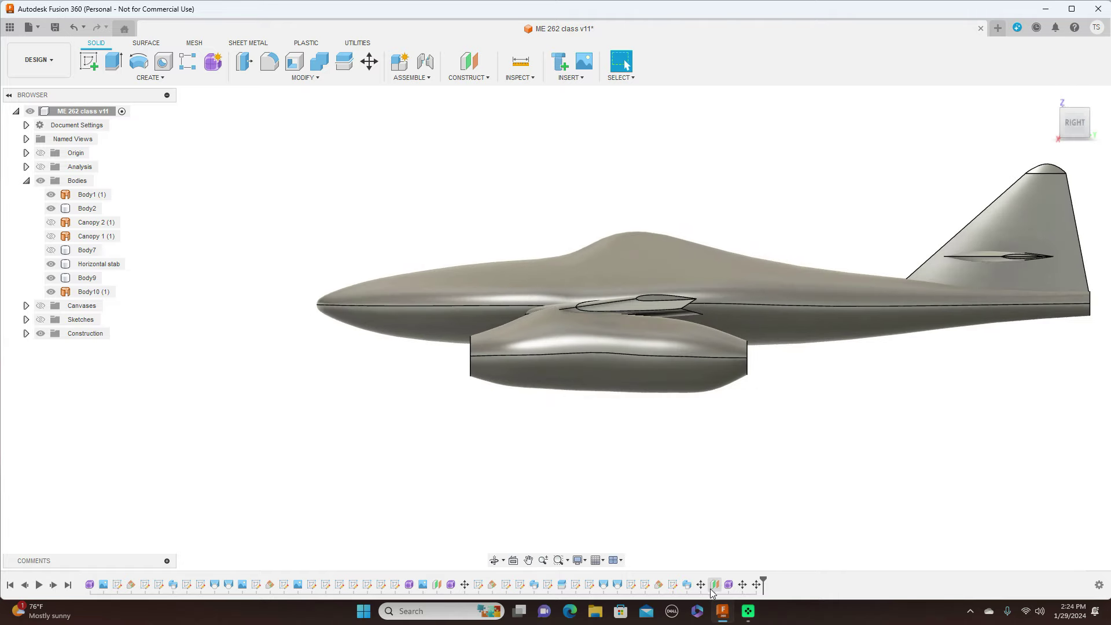
Reopen the nacelle form and raise the full lengthwise bottom edge line, eight edges, by about 9 mm.
left_click(728, 586)
right_click(733, 586)
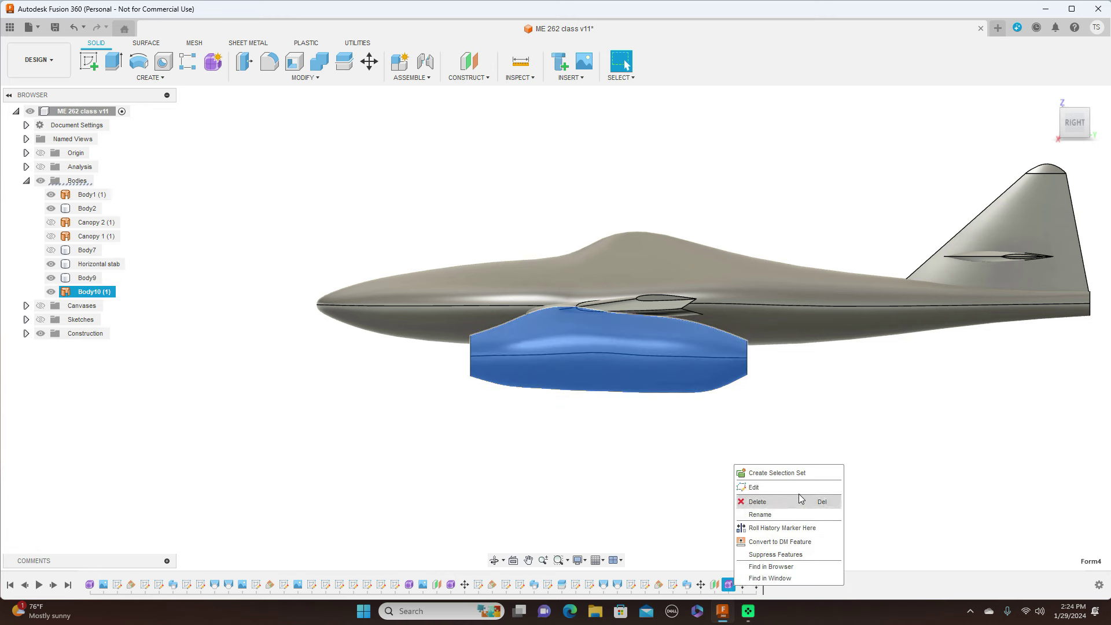
left_click(799, 489)
double_click(633, 396)
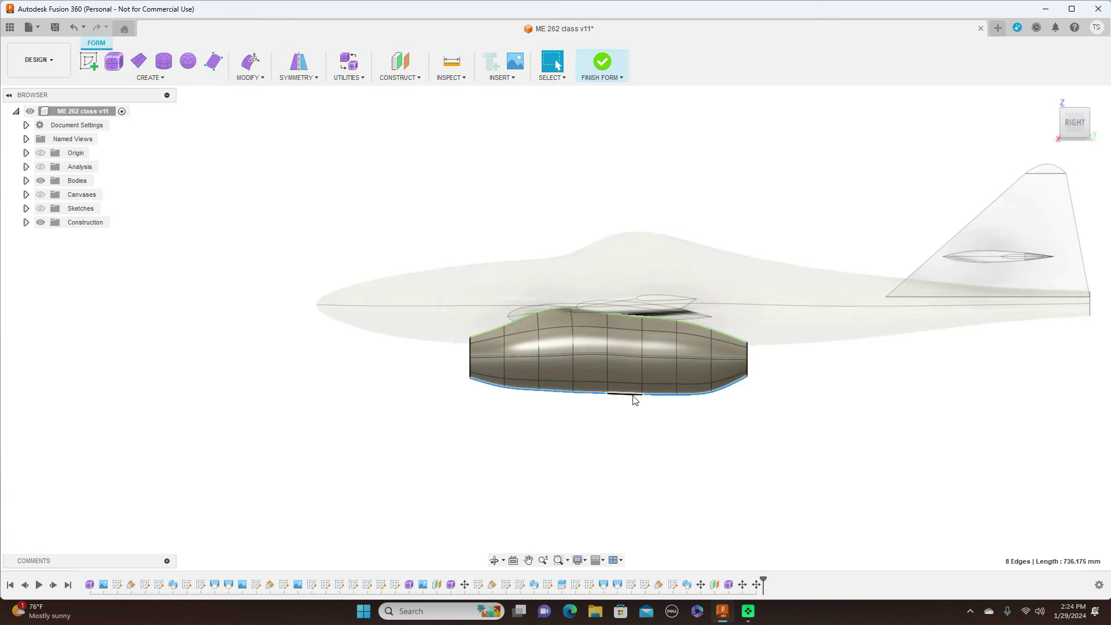
right_click(633, 396)
key("Escape")
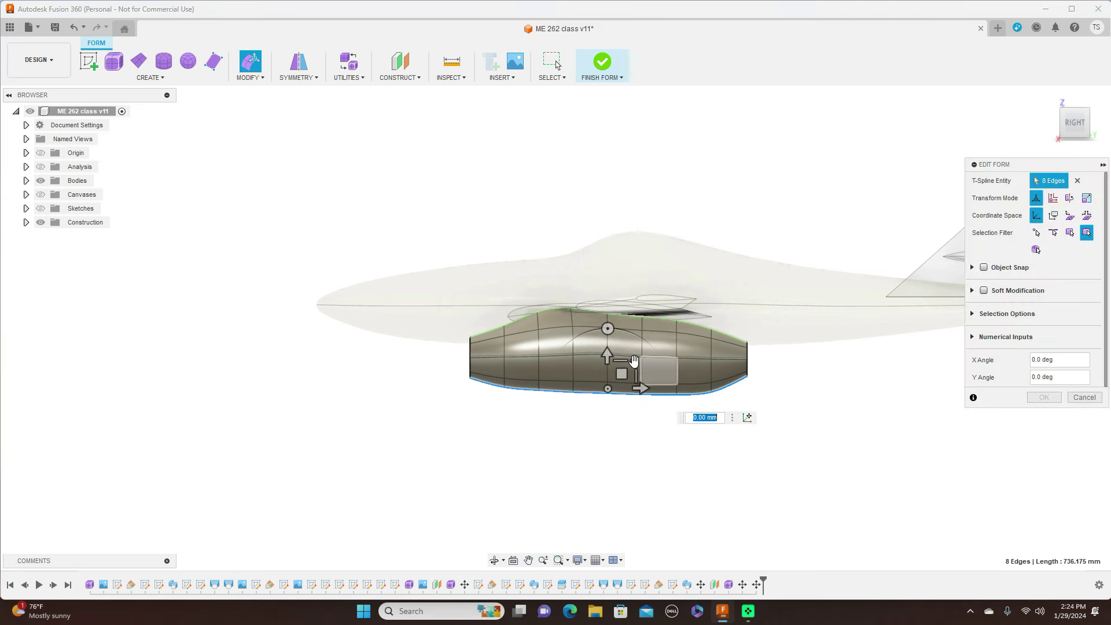
left_click_drag(623, 374, 623, 369)
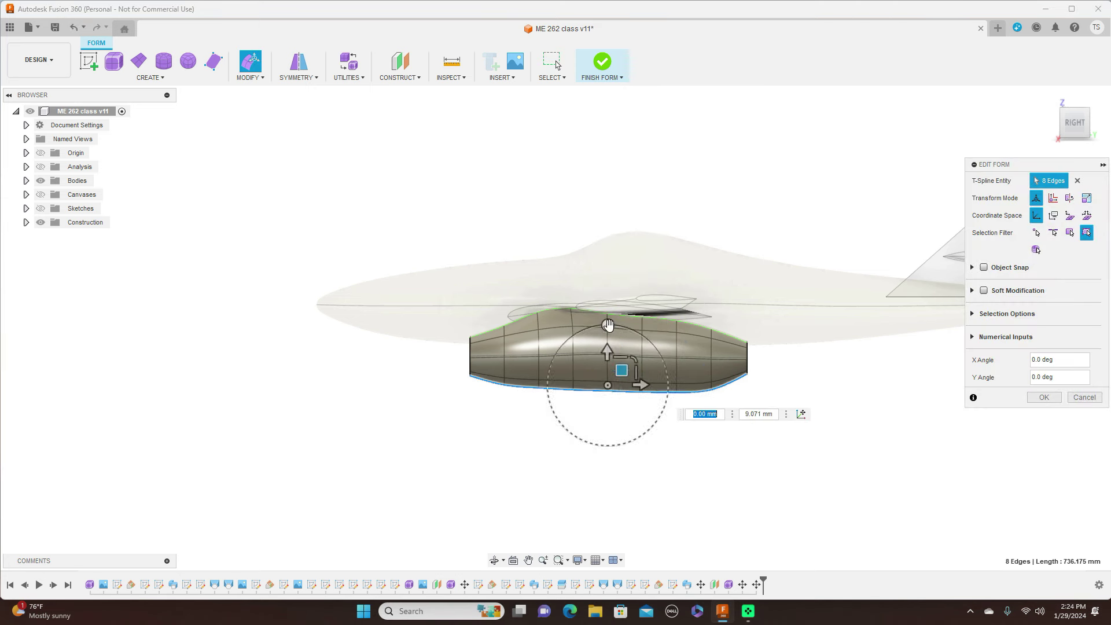
Rotate the nacelle's bottom edge line 2 degrees about the X axis, accept the edit and finish the form.
left_click_drag(608, 326, 603, 326)
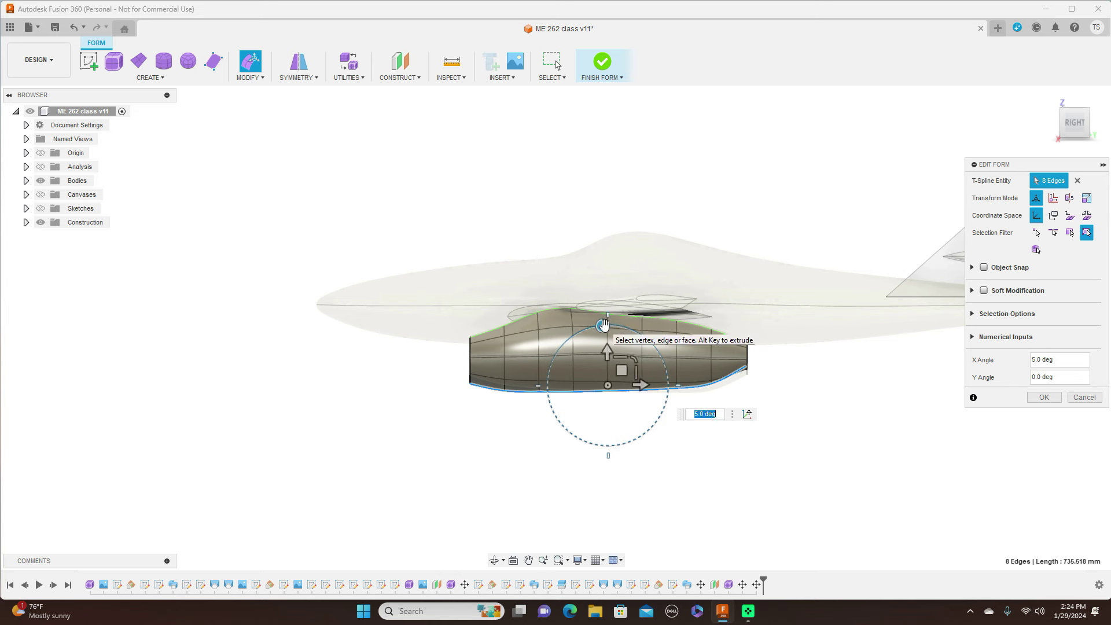
type("2")
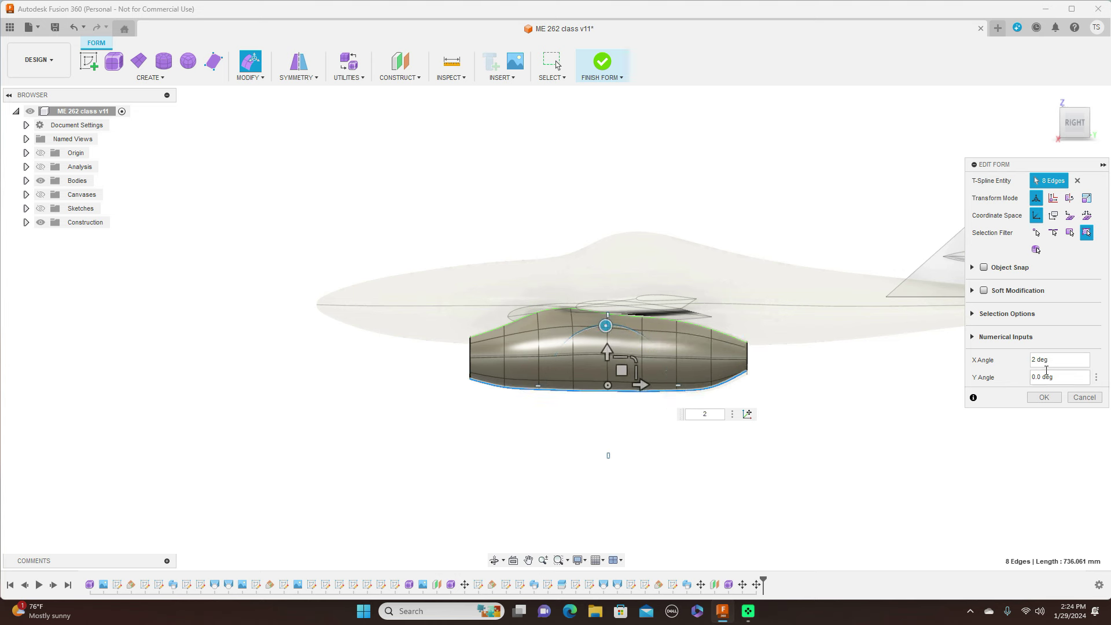
left_click(1049, 397)
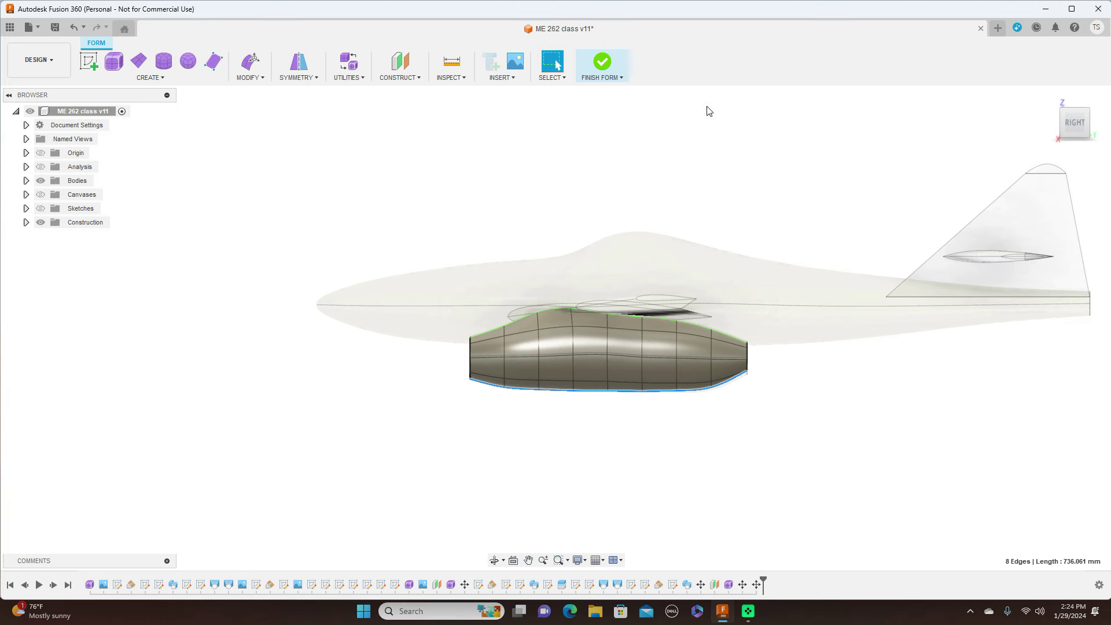
left_click(622, 80)
left_click(614, 92)
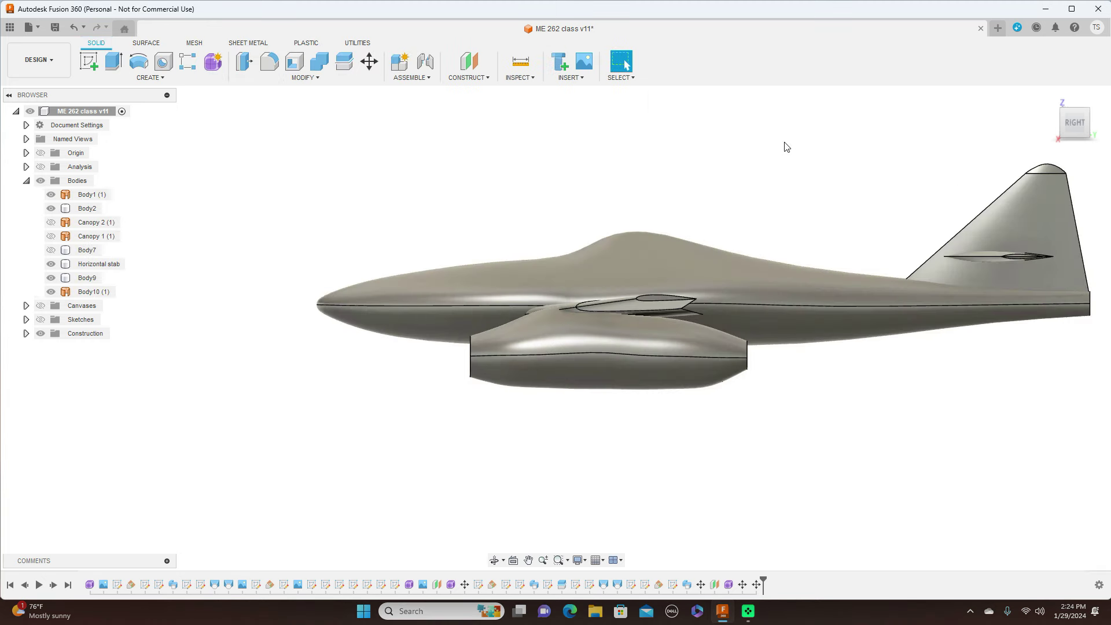
Examine the nacelle's shape and its fit under the wing from the front quarter around to the rear.
mouse_move(1062, 130)
left_mouse_down()
mouse_move(1103, 127)
mouse_move(1092, 118)
mouse_move(1074, 135)
mouse_move(1063, 129)
mouse_move(1075, 140)
left_mouse_up()
mouse_move(573, 331)
middle_mouse_down("shift")
mouse_move(575, 371)
mouse_move(570, 310)
mouse_move(578, 338)
mouse_move(596, 344)
mouse_move(586, 294)
mouse_move(587, 324)
middle_mouse_up("shift")
left_click(555, 145)
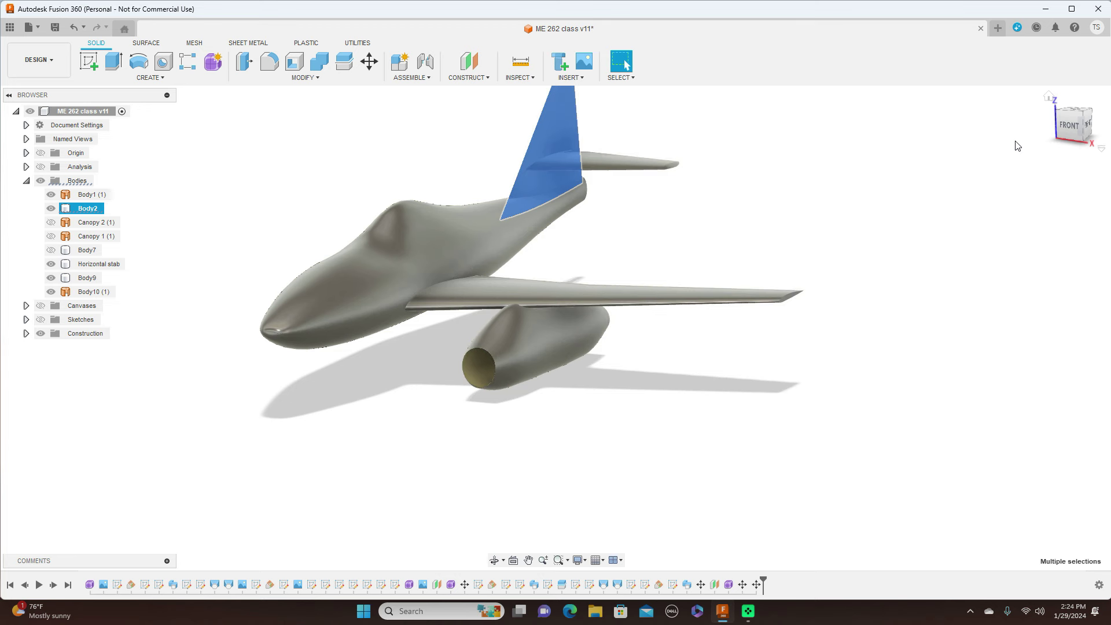
left_click(917, 283)
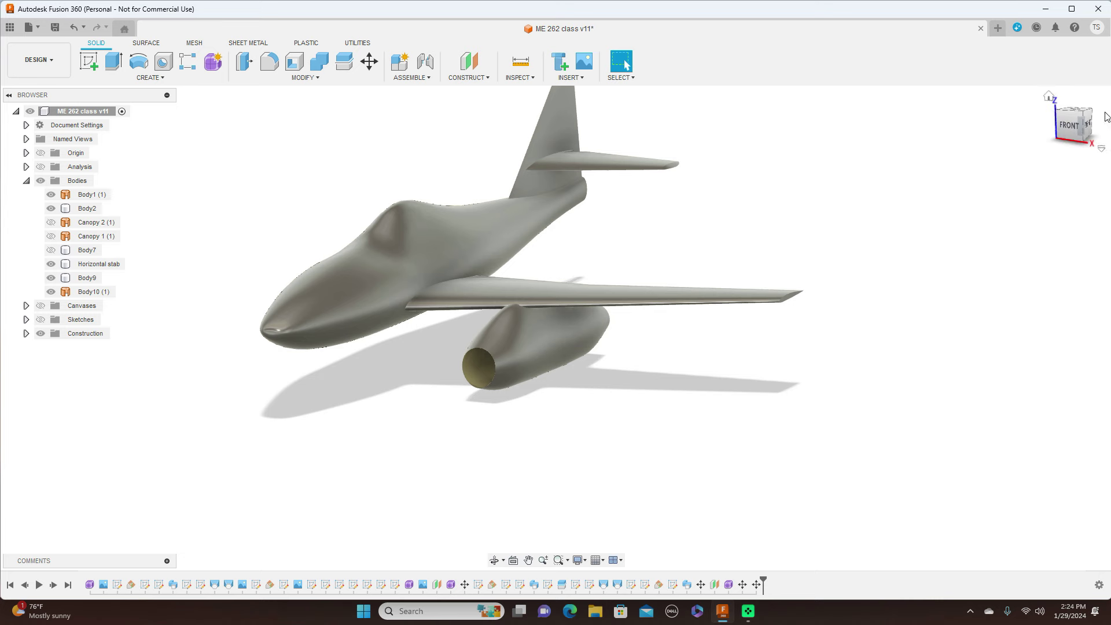
left_click_drag(1083, 116, 1105, 108)
mouse_move(579, 346)
middle_mouse_down("shift")
mouse_move(625, 335)
mouse_move(446, 334)
middle_mouse_up("shift")
mouse_move(532, 342)
middle_mouse_down("shift")
mouse_move(440, 347)
mouse_move(412, 336)
middle_mouse_up("shift")
middle_click_drag(683, 348, 762, 335, "shift")
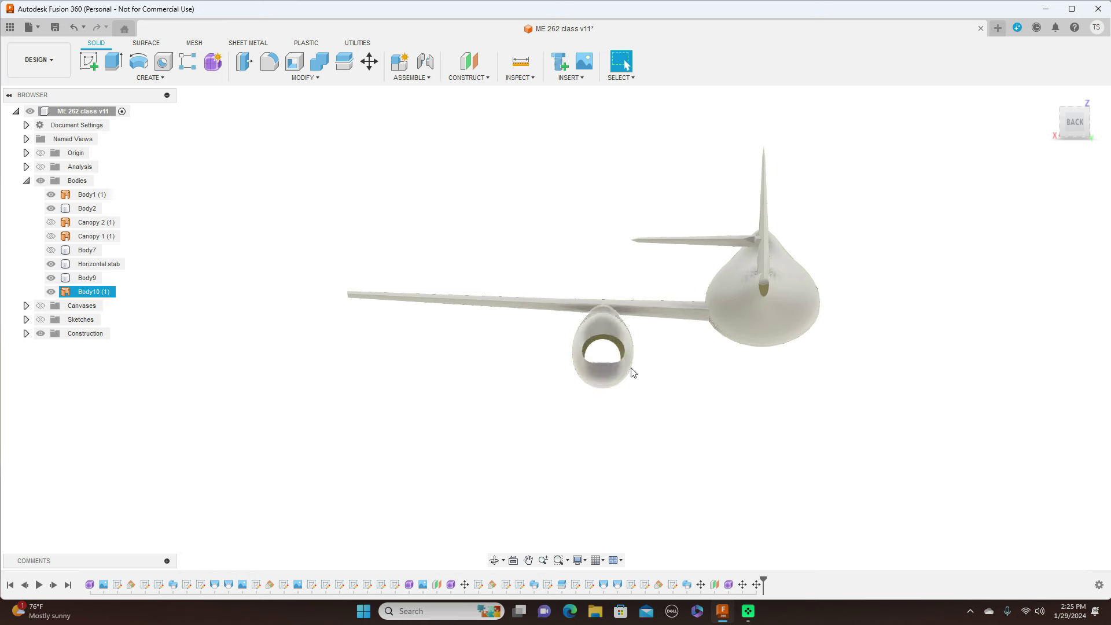
Reopen the nacelle form and move the upper side edge of the rear opening inward by about 15 mm.
left_click(729, 584)
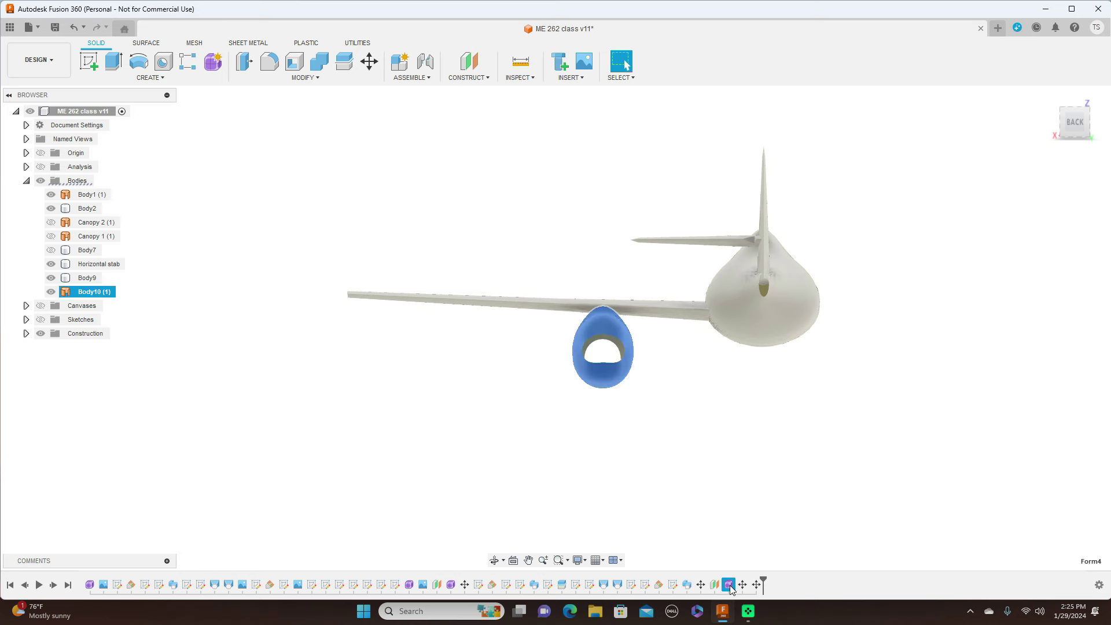
right_click(730, 586)
left_click(786, 494)
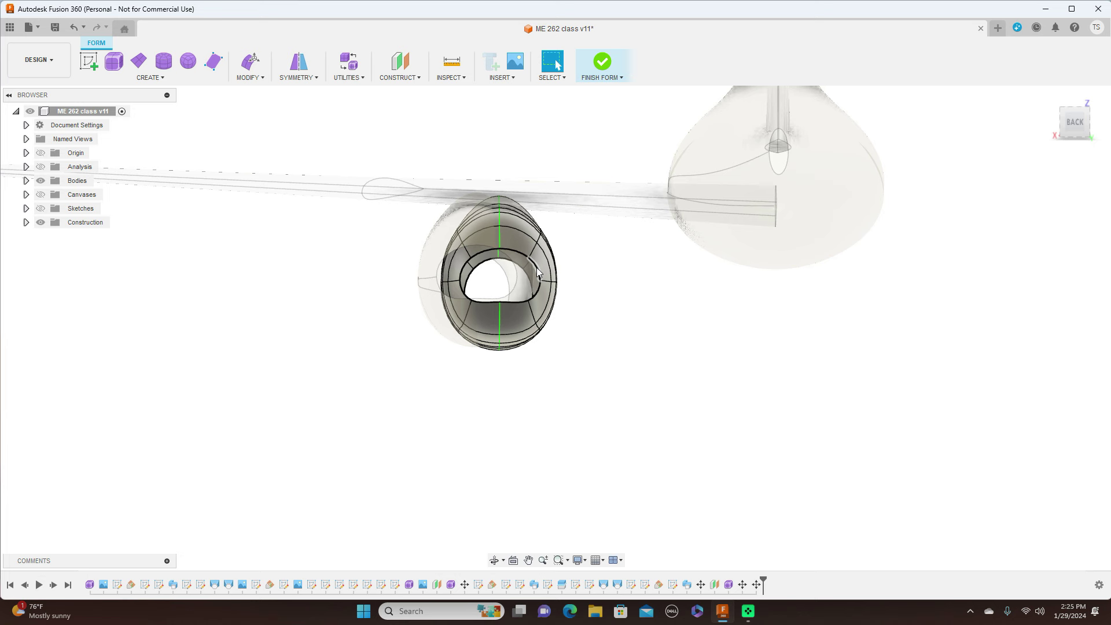
left_click(537, 269)
right_click(537, 270)
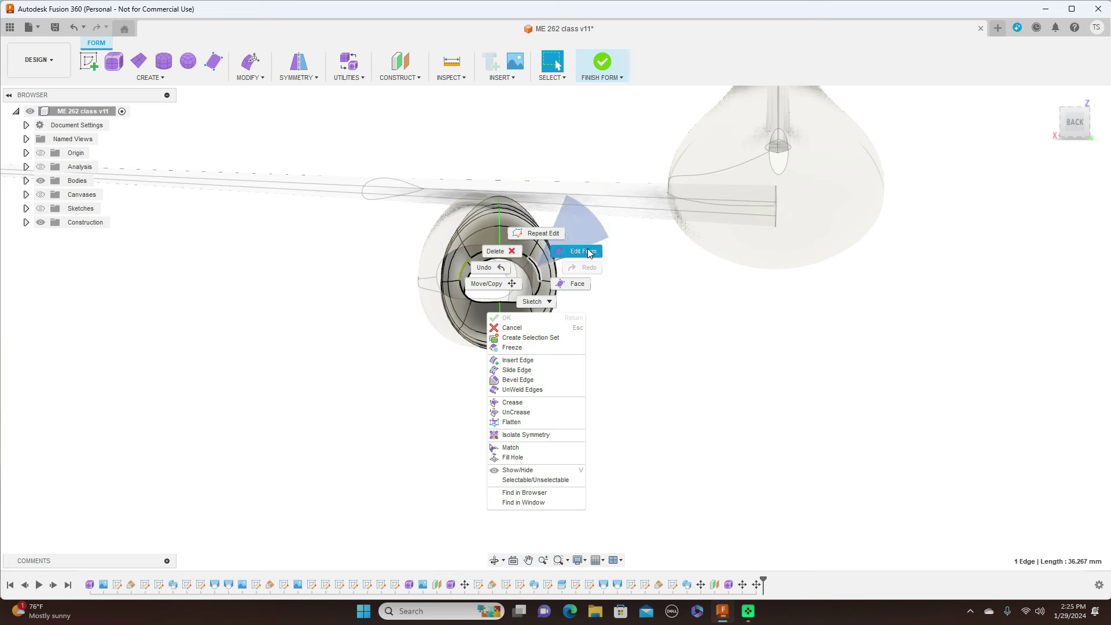
left_click(711, 328)
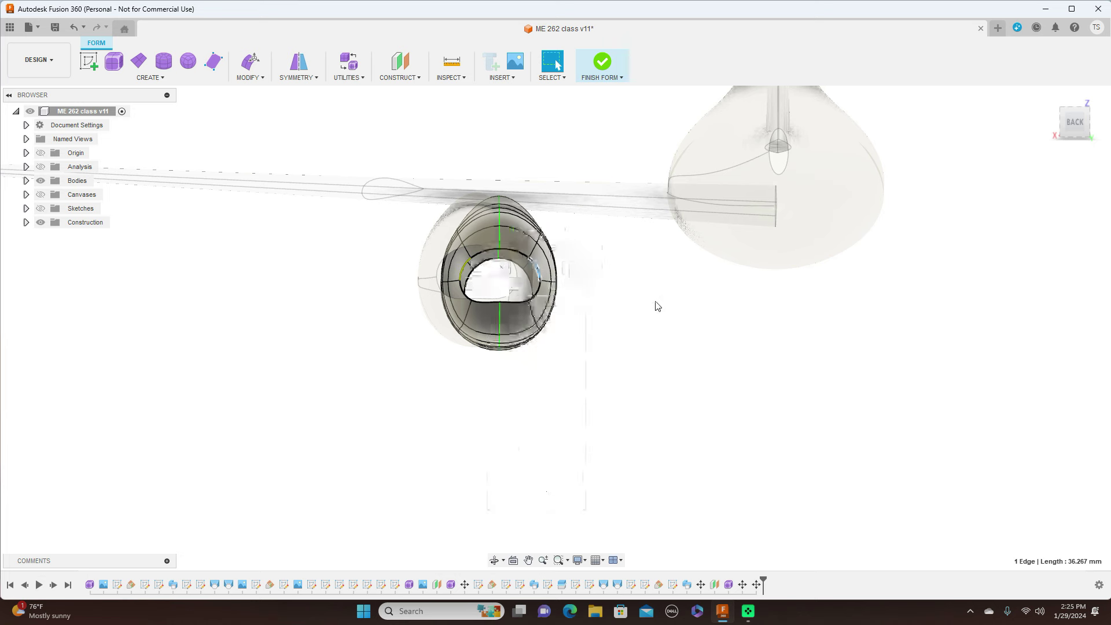
right_click(540, 272)
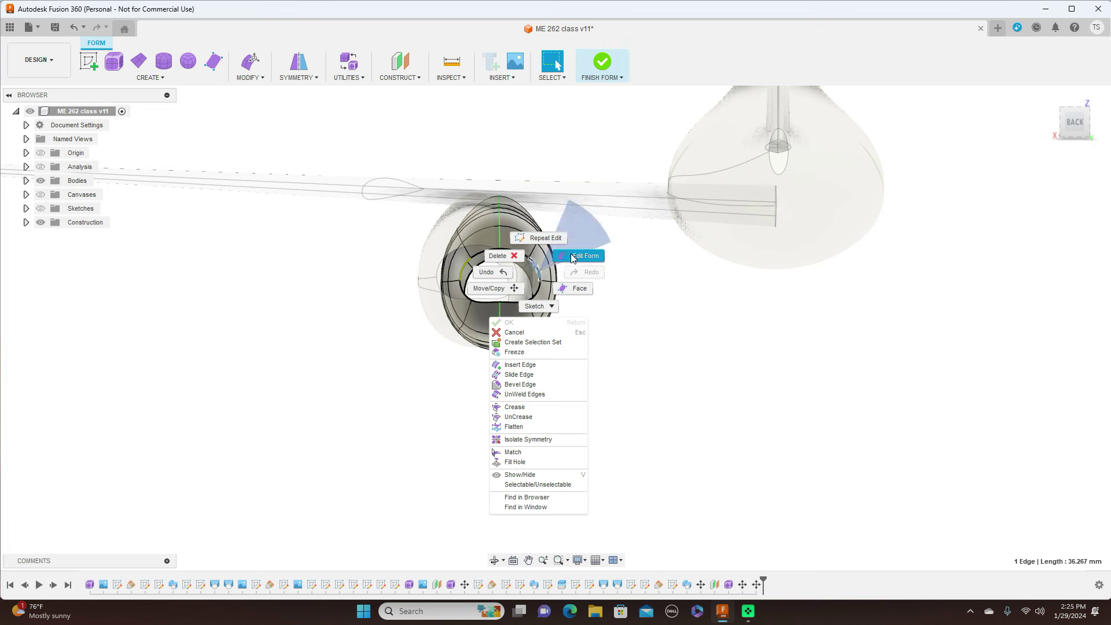
left_click(573, 258)
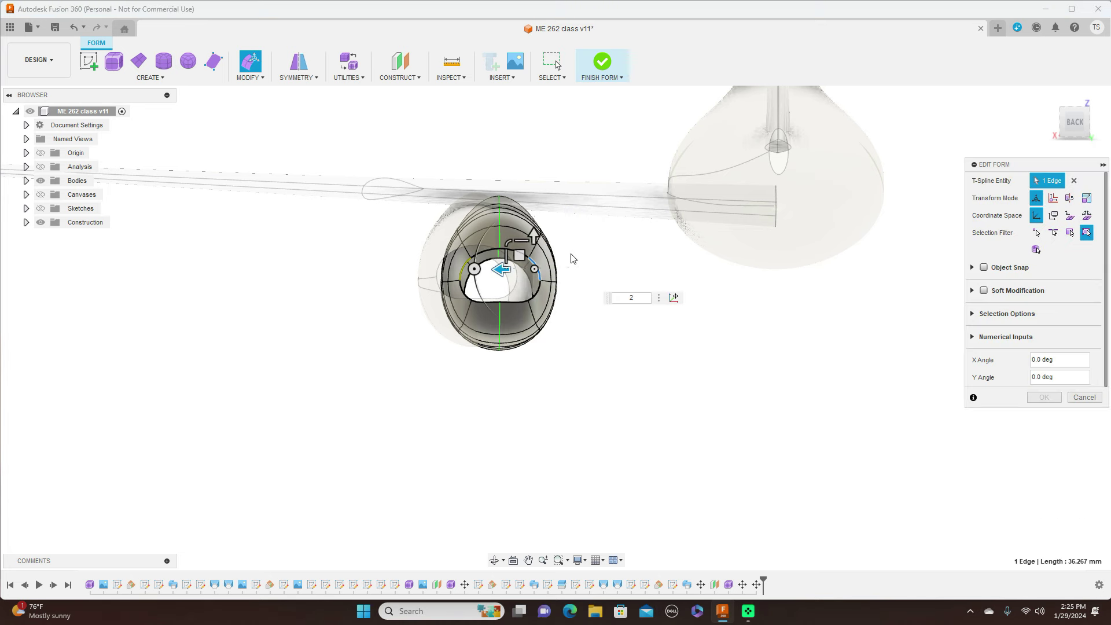
left_click(520, 256)
left_click_drag(520, 255, 509, 254)
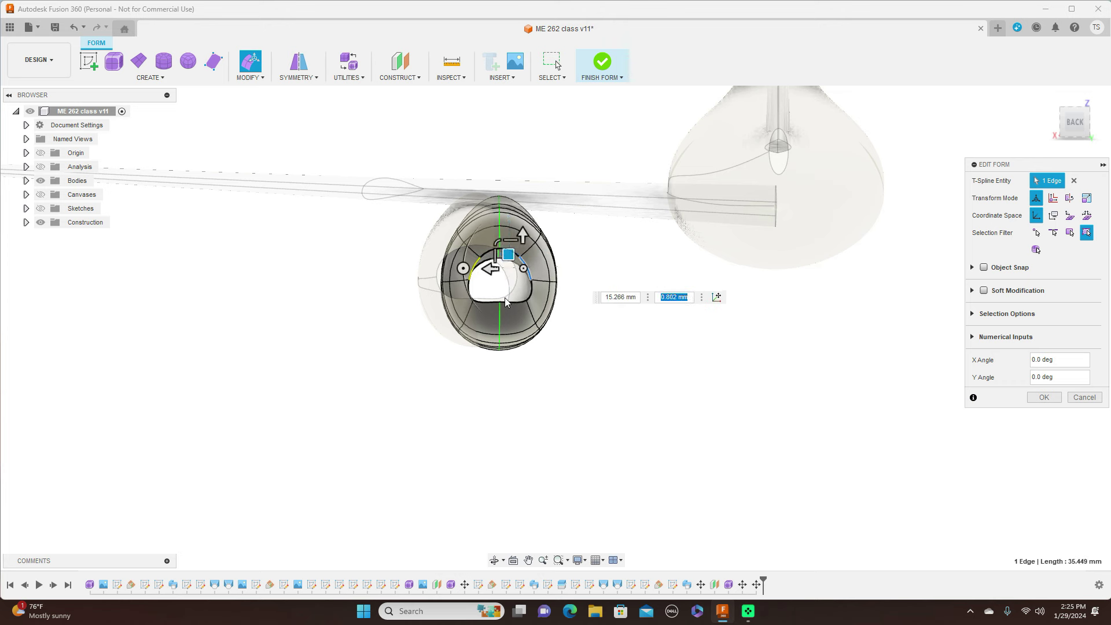
Round the rear opening by lowering its bottom centre vertex about 38 mm and its top centre vertex about 5 mm.
left_click(486, 287)
left_click_drag(487, 286, 489, 313)
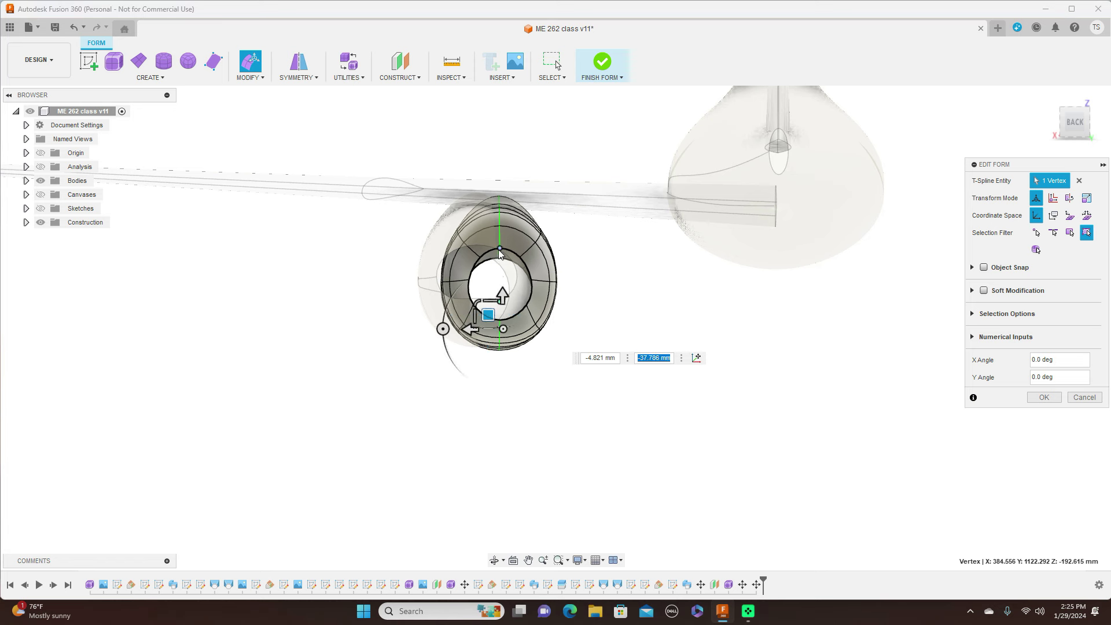
left_click(500, 250)
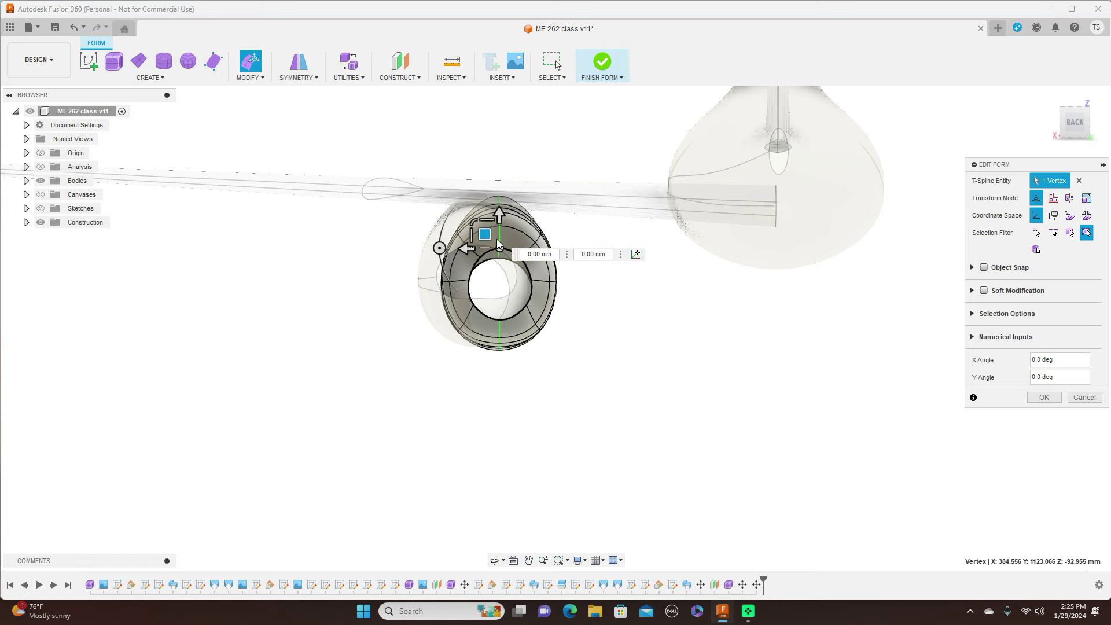
left_click_drag(485, 234, 482, 241)
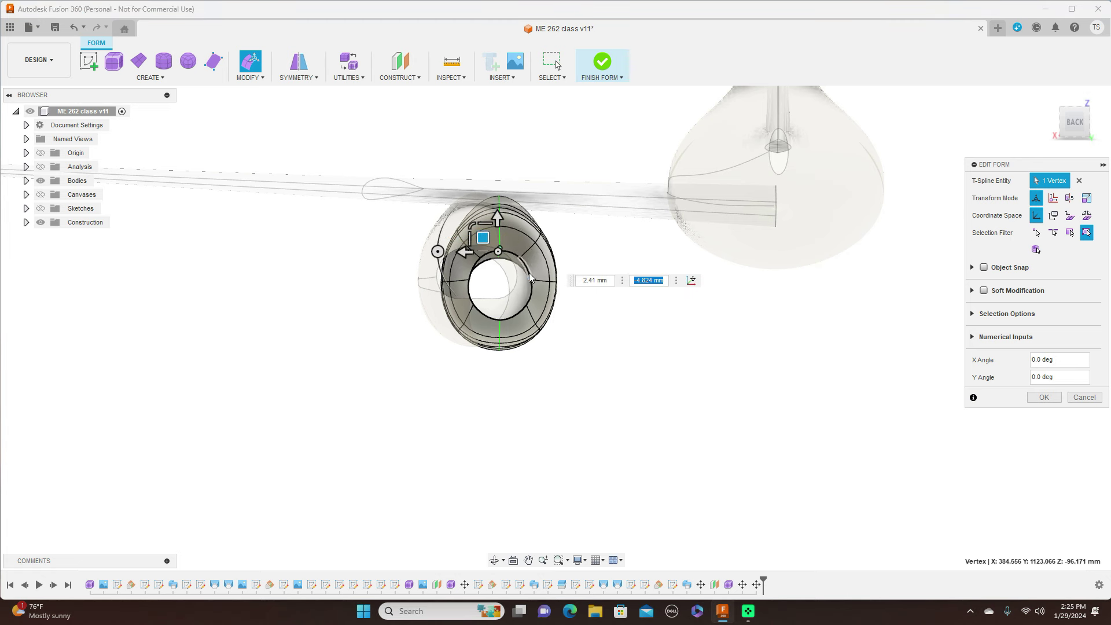
Move the rear opening's lower side edge slightly outward and up, and lower its top edge by about 9 mm.
left_click(528, 278)
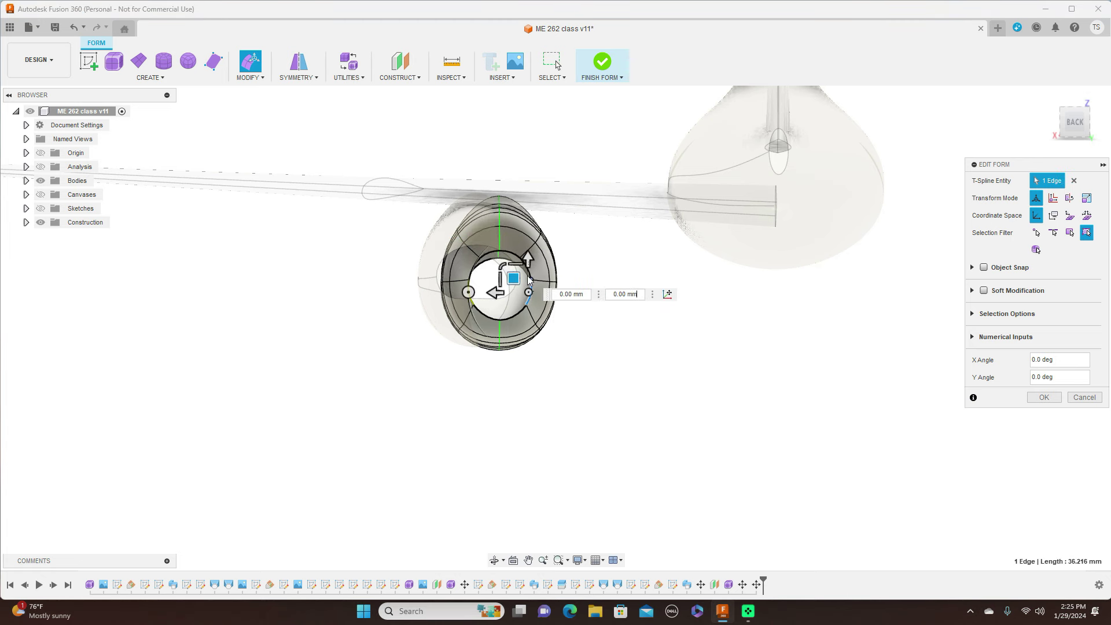
left_click_drag(514, 279, 517, 275)
left_click(518, 313)
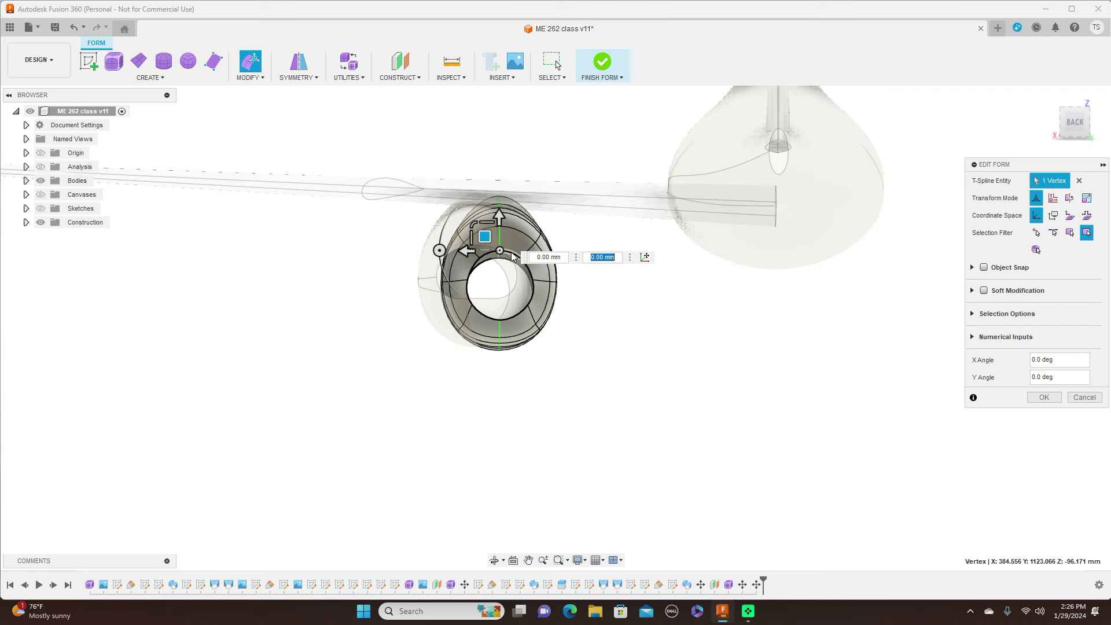
left_click(509, 248)
left_click_drag(496, 238, 495, 248)
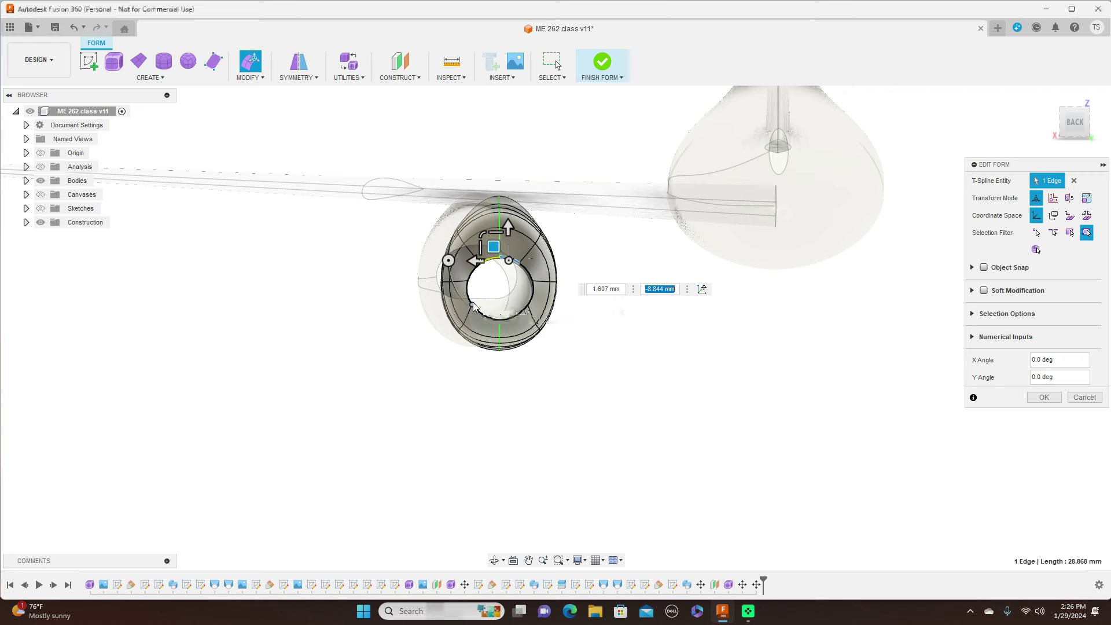
Move the rear opening's lower side vertex inward about 3 mm and its mid-side vertex inward about 4 mm.
left_click(458, 290)
left_click_drag(463, 284, 461, 289)
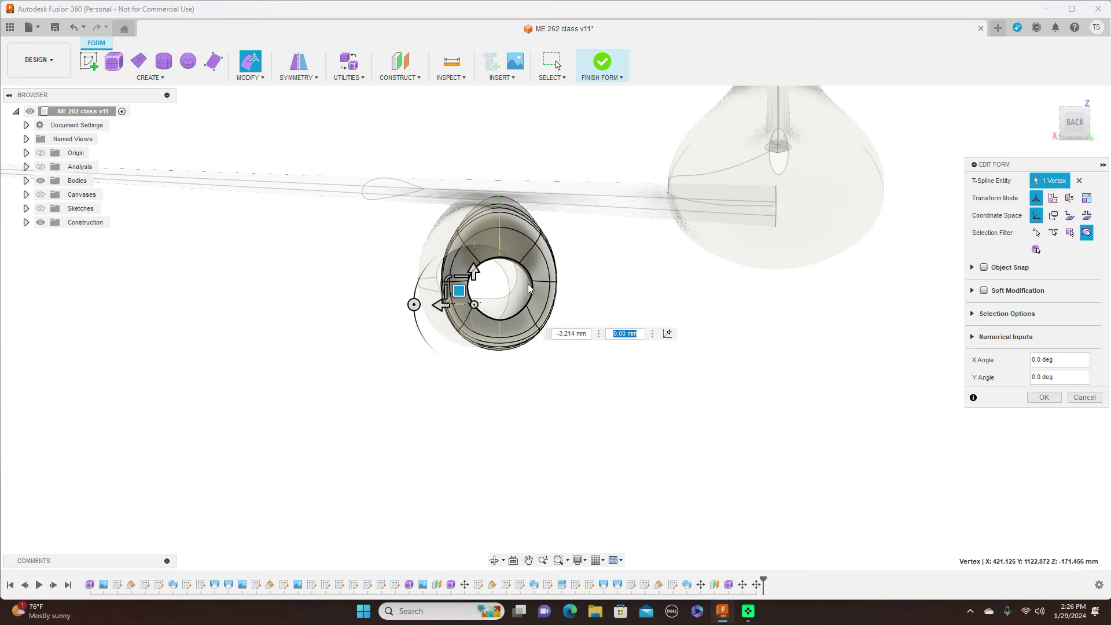
left_click(532, 283)
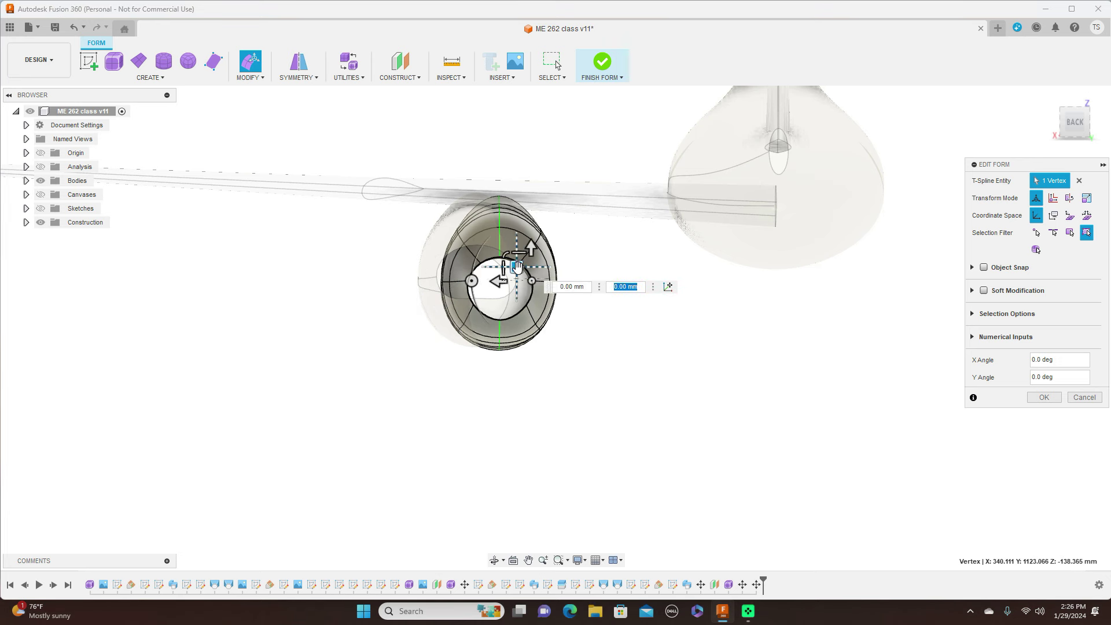
left_click_drag(517, 268, 514, 268)
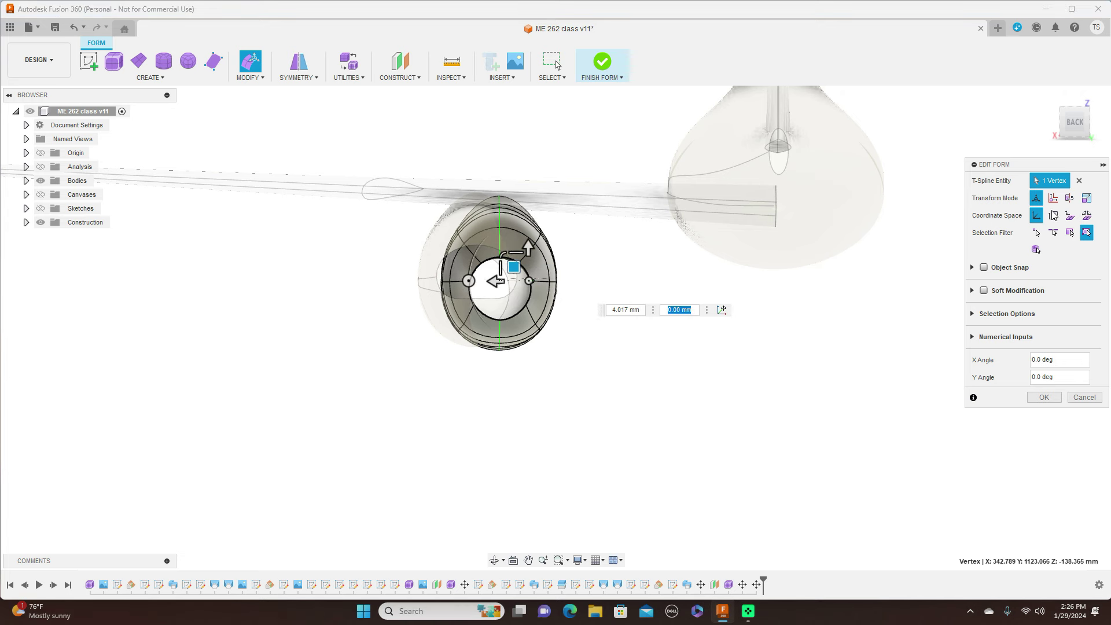
From the front, lower the front opening's top edge about 3 mm and move its lower side vertex outward about 4 mm.
left_click(1065, 128)
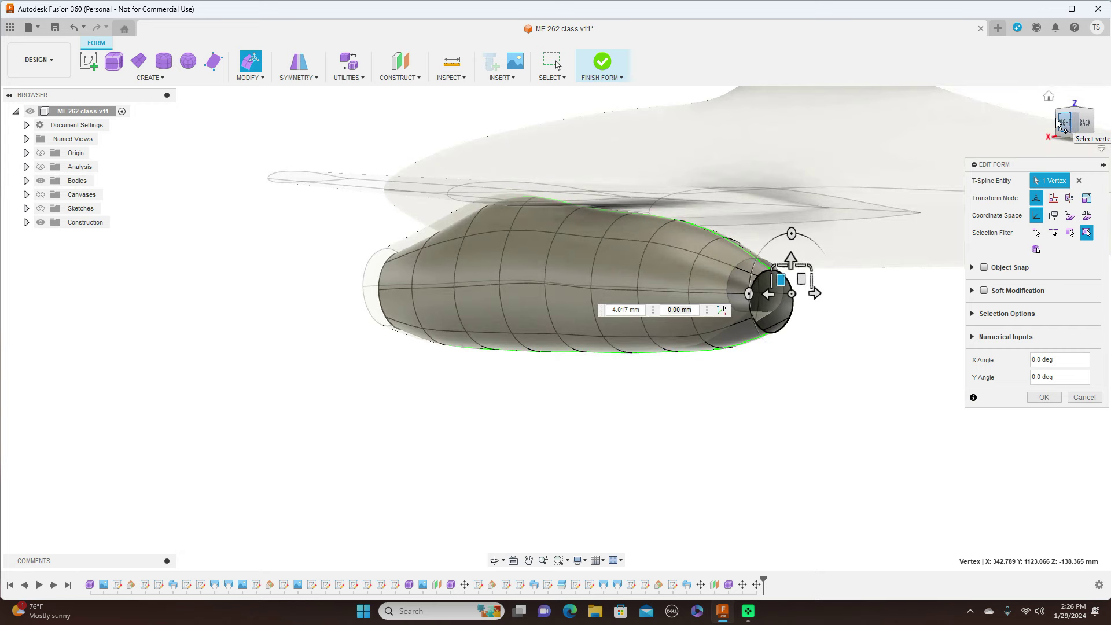
left_click(1067, 124)
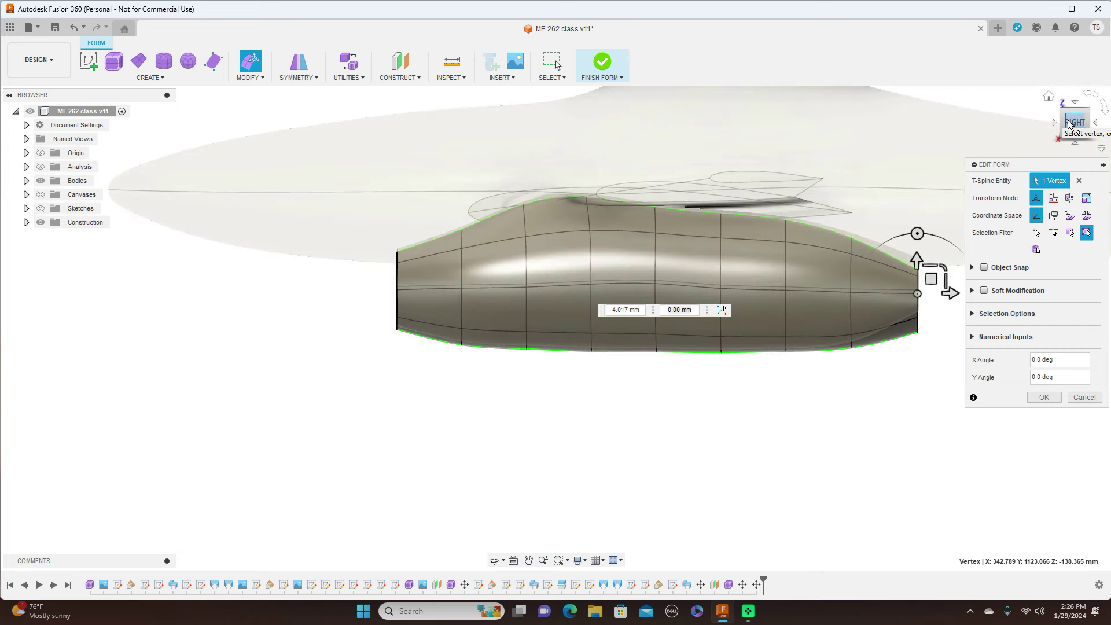
left_click(1054, 123)
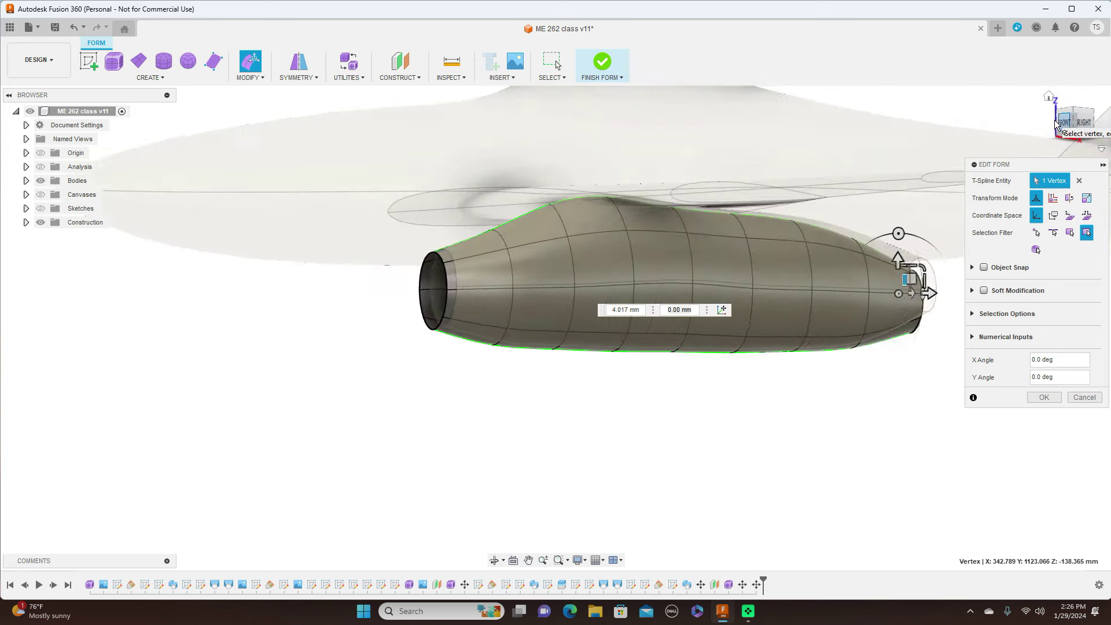
scroll(847, 250, "up", 2)
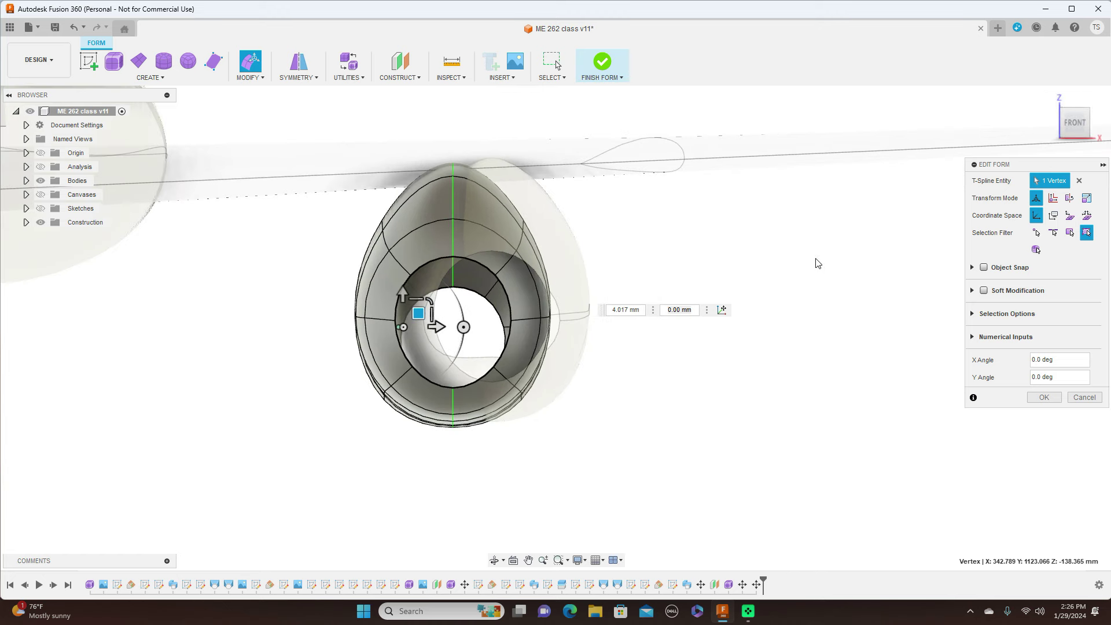
left_click(462, 258)
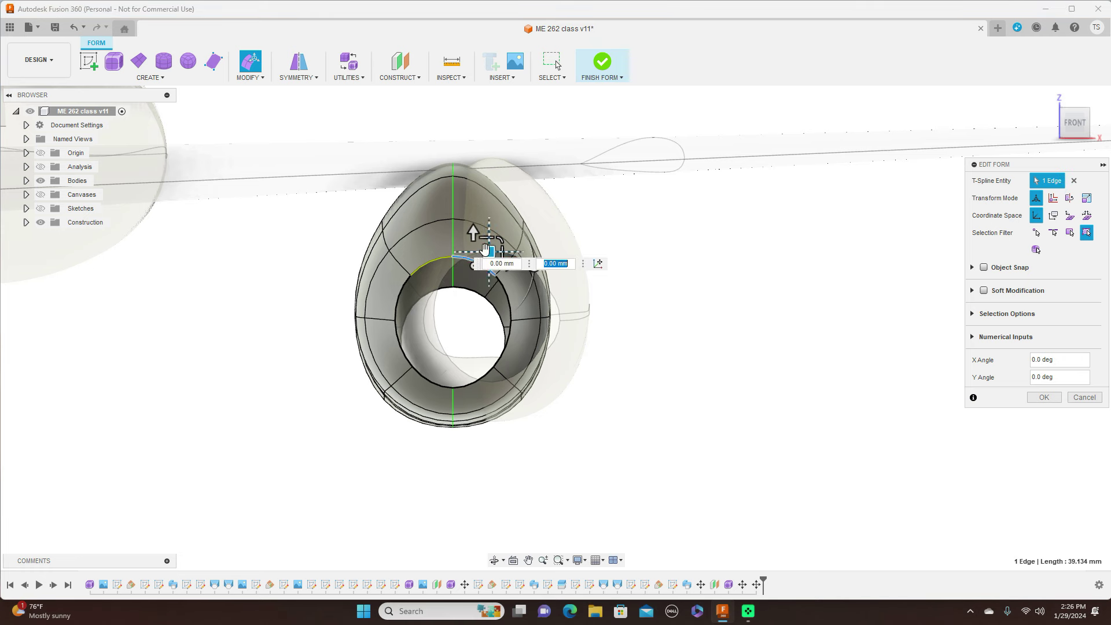
left_click_drag(485, 249, 478, 334)
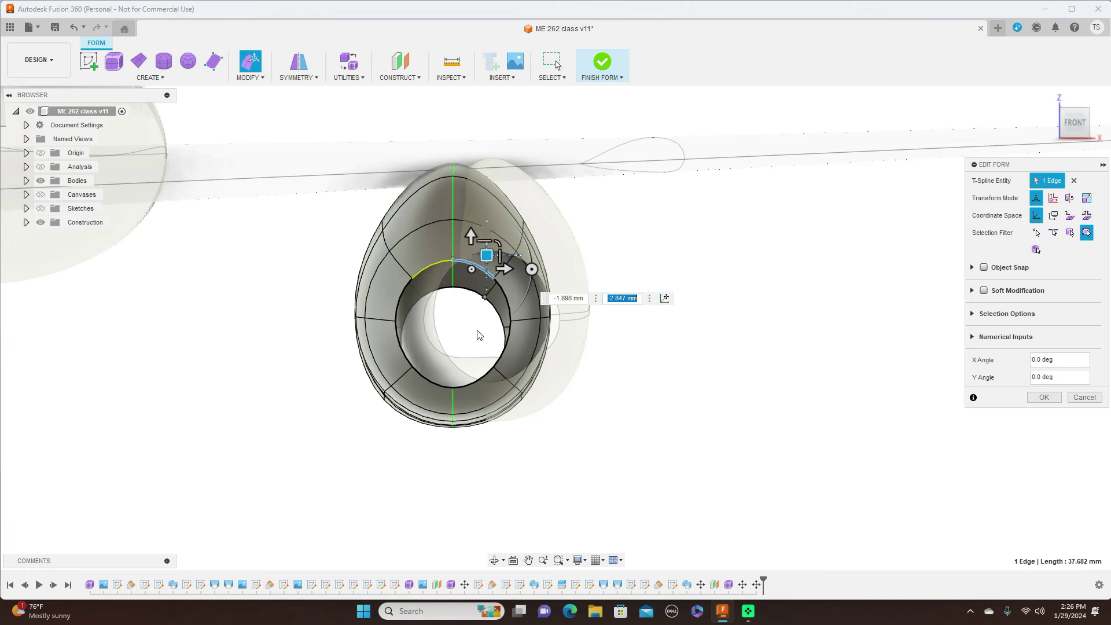
left_click(494, 367)
left_click_drag(511, 354, 515, 353)
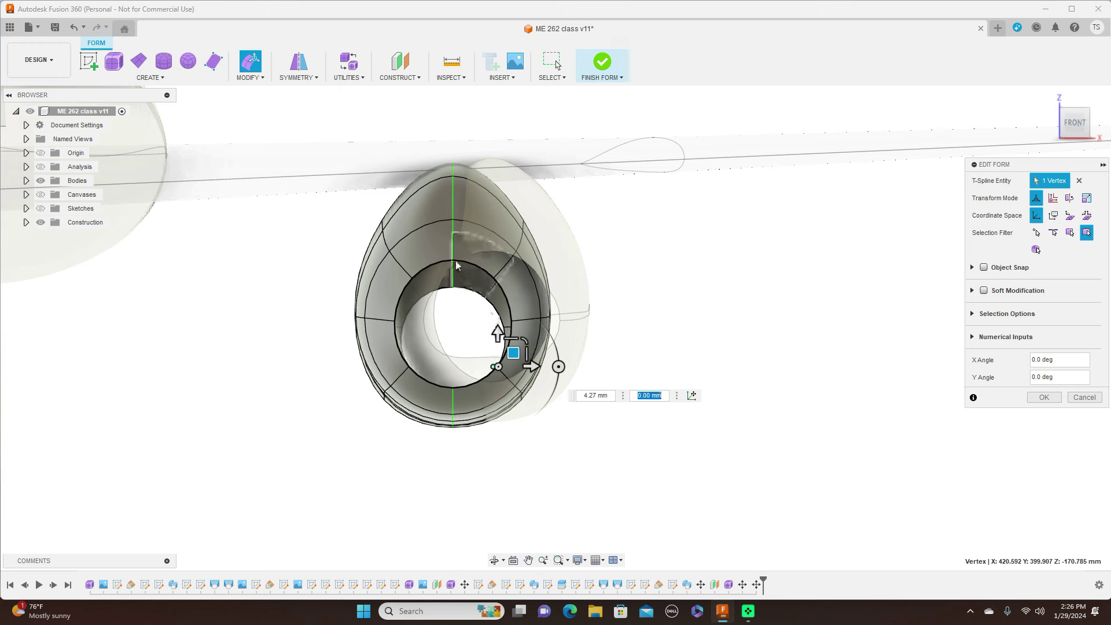
Raise the bottom centre vertex of the nacelle's front opening by about 3.4 mm.
scroll(800, 327, "down", 4)
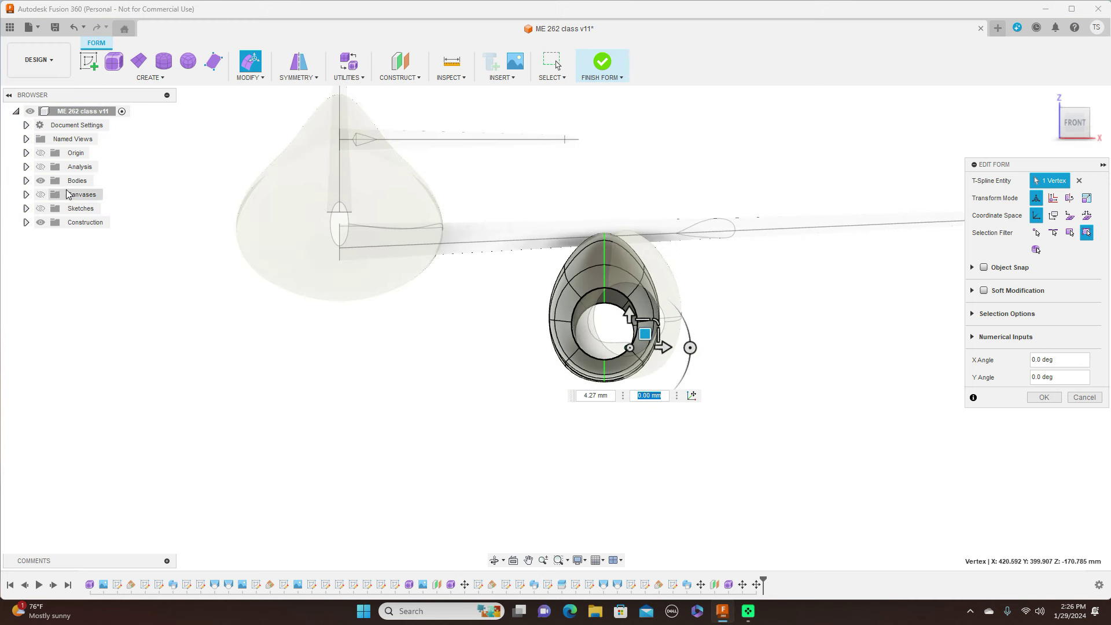
left_click(42, 196)
left_click(42, 196)
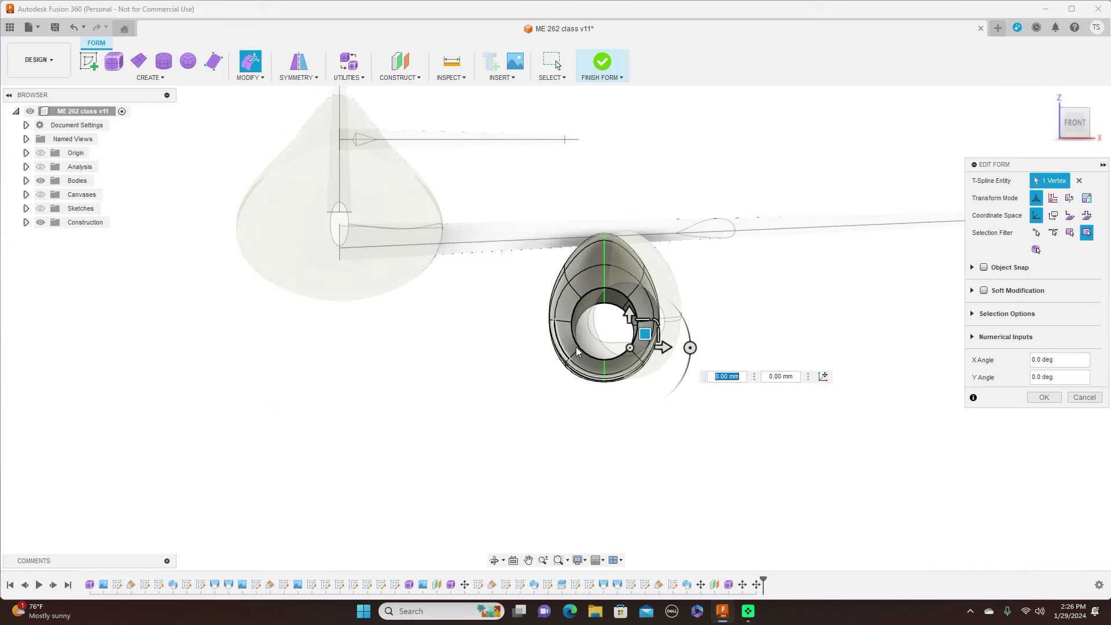
left_click(603, 360)
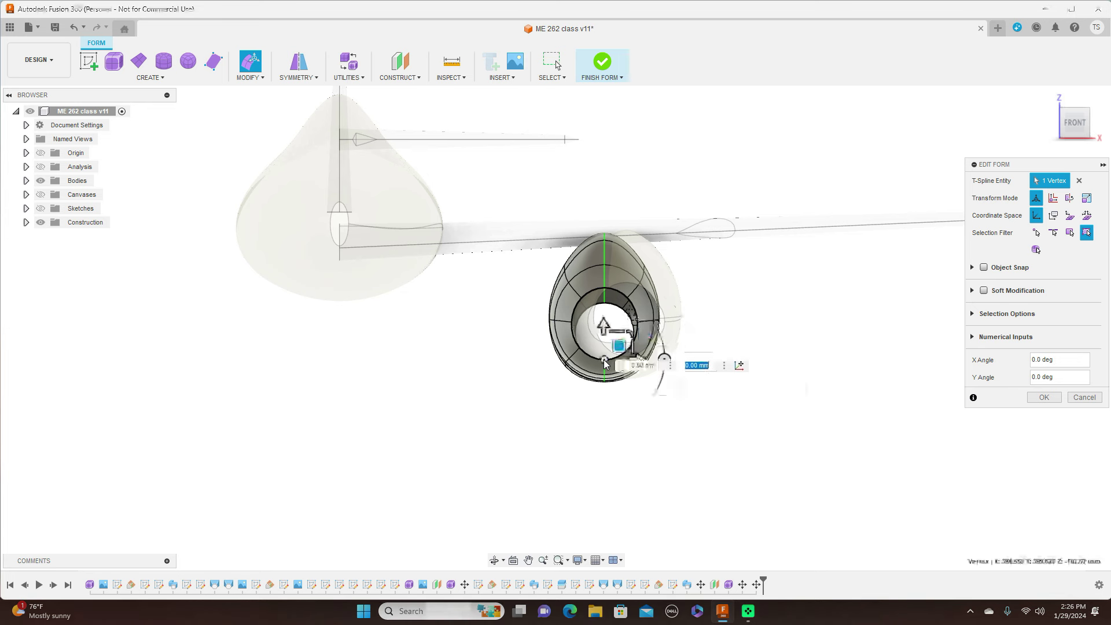
left_click_drag(619, 348, 619, 347)
Raise the front opening's bottom edge about 1.5 mm and move its upper side edge outward about 1.5 mm.
scroll(652, 340, "up", 3)
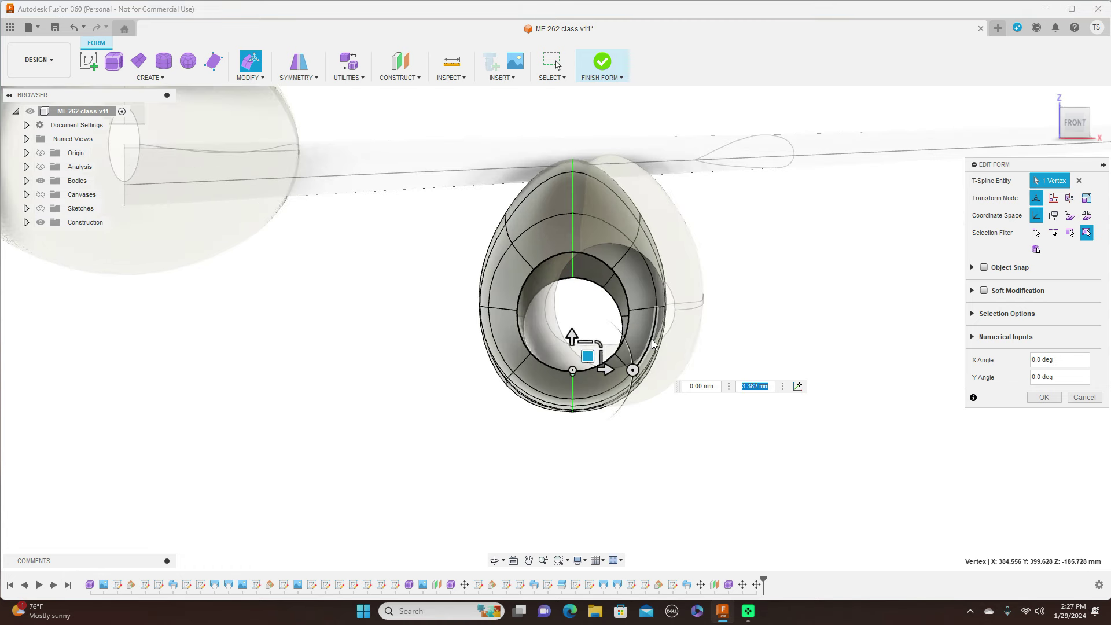
left_click(611, 364)
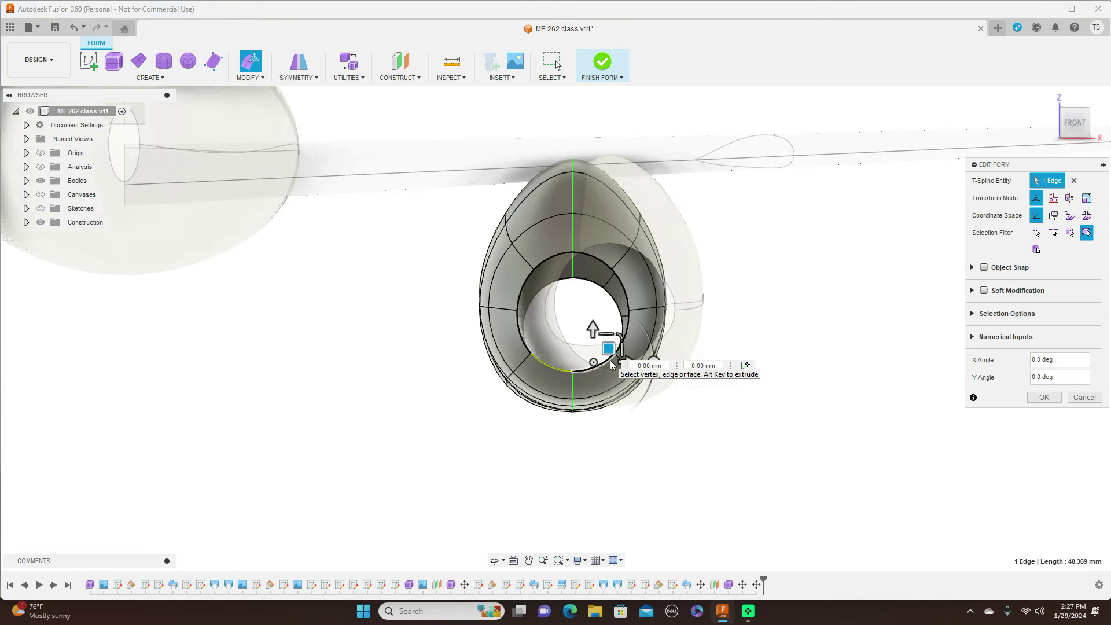
left_click_drag(608, 348, 609, 346)
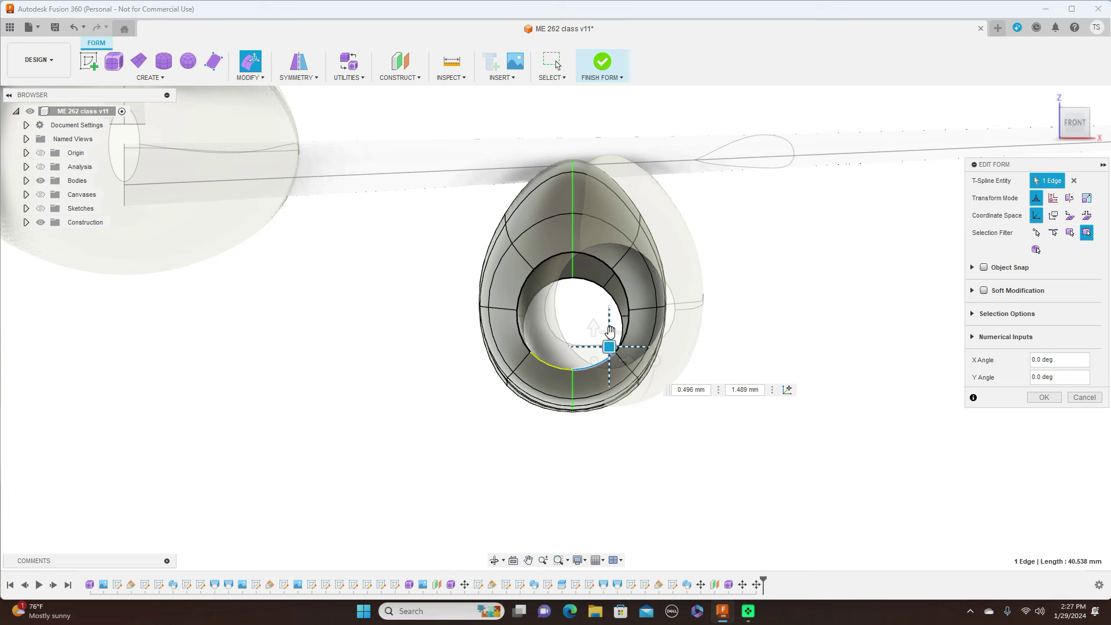
left_click(528, 281)
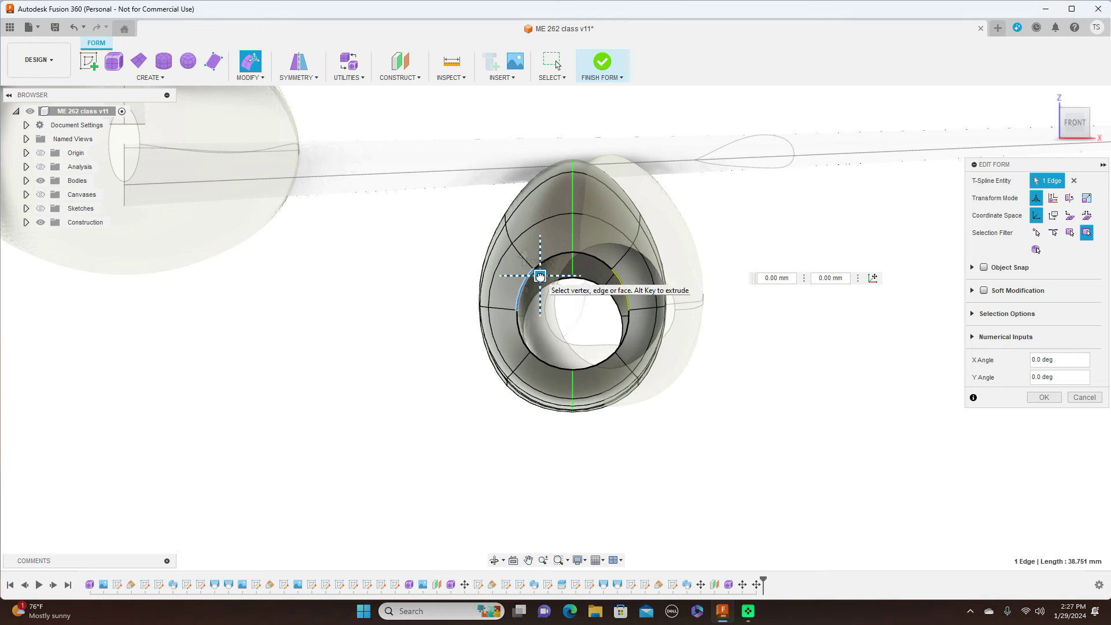
left_click_drag(541, 274, 538, 275)
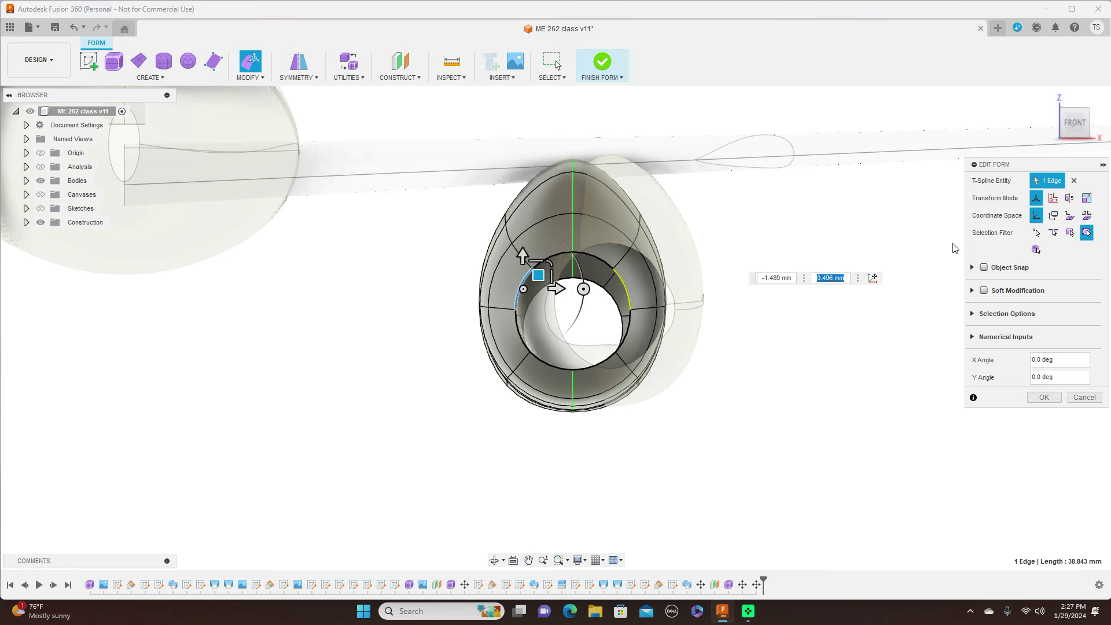
Check the nacelle from the right side, accept the form edit and finish the form.
left_click_drag(1075, 123, 982, 123)
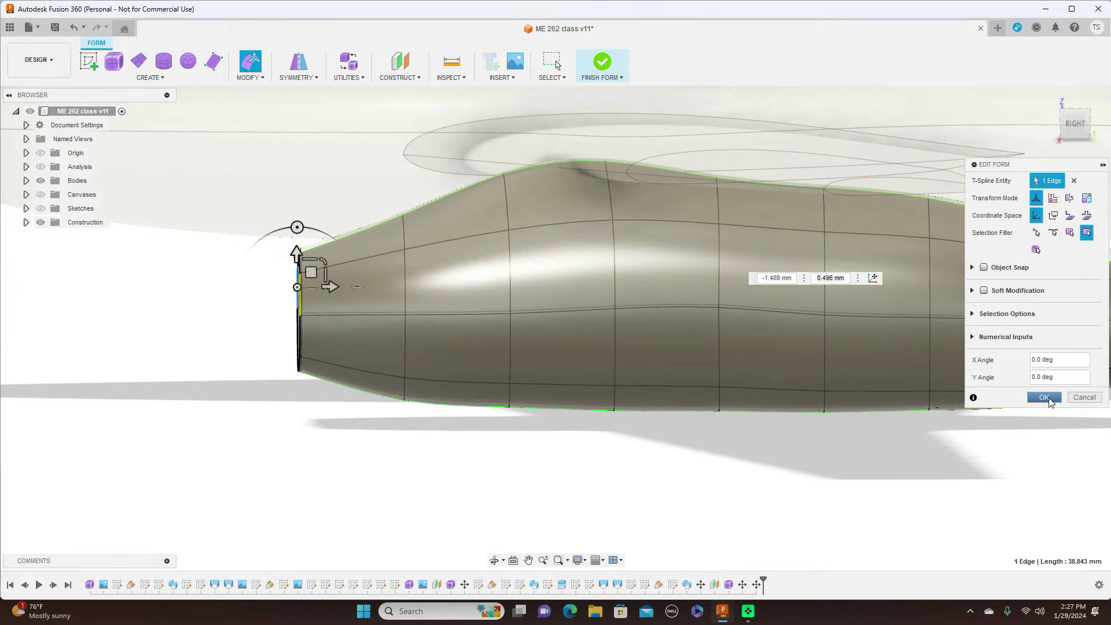
left_click(1046, 398)
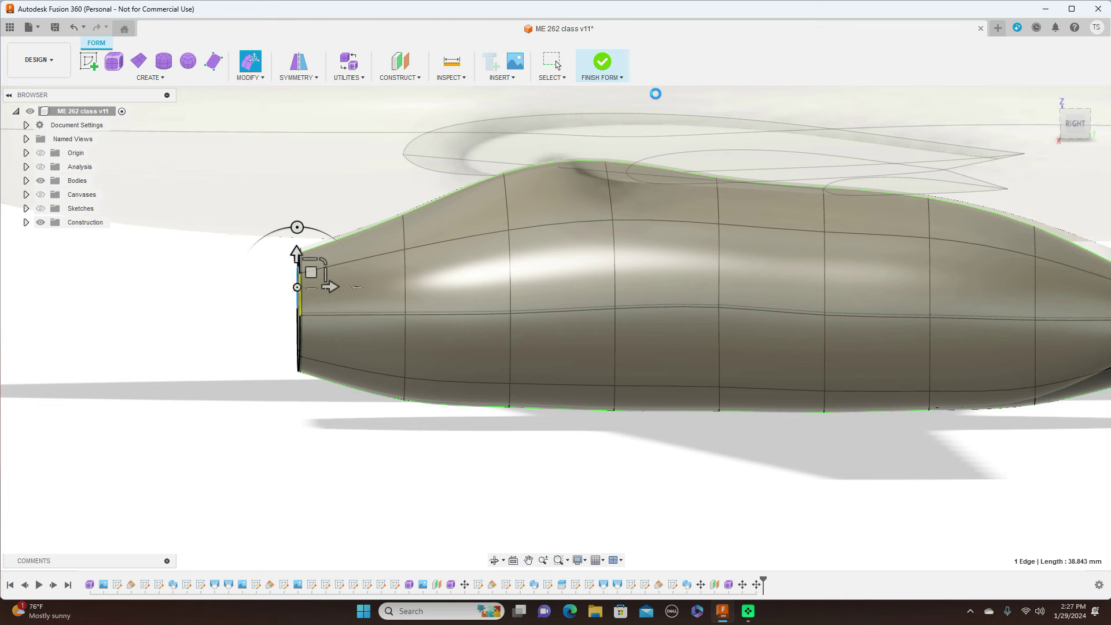
left_click(604, 79)
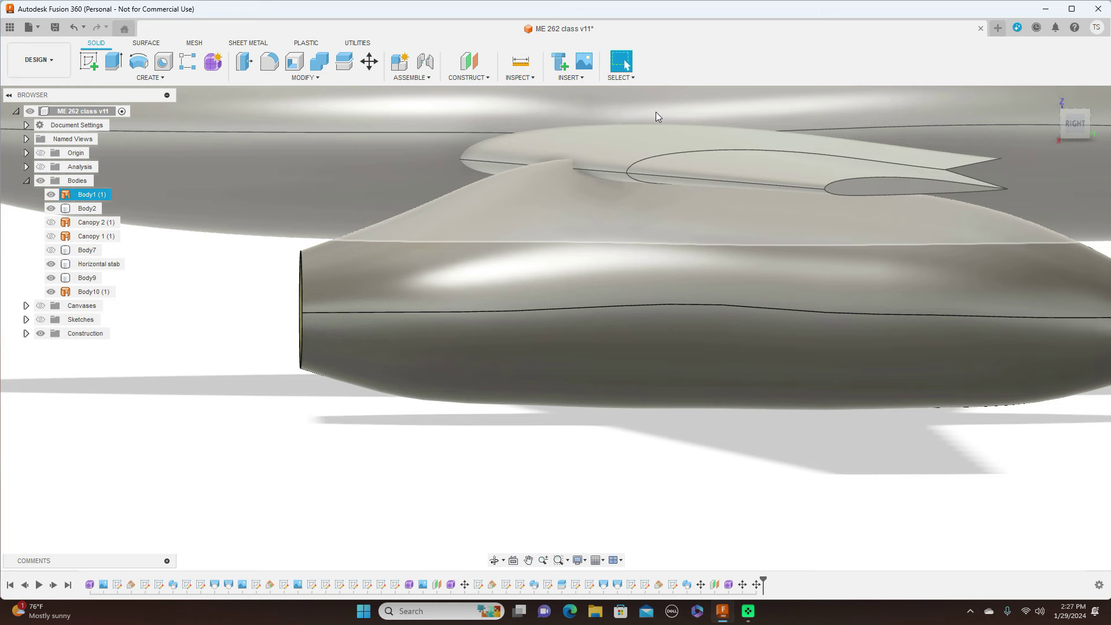
scroll(640, 446, "down", 5)
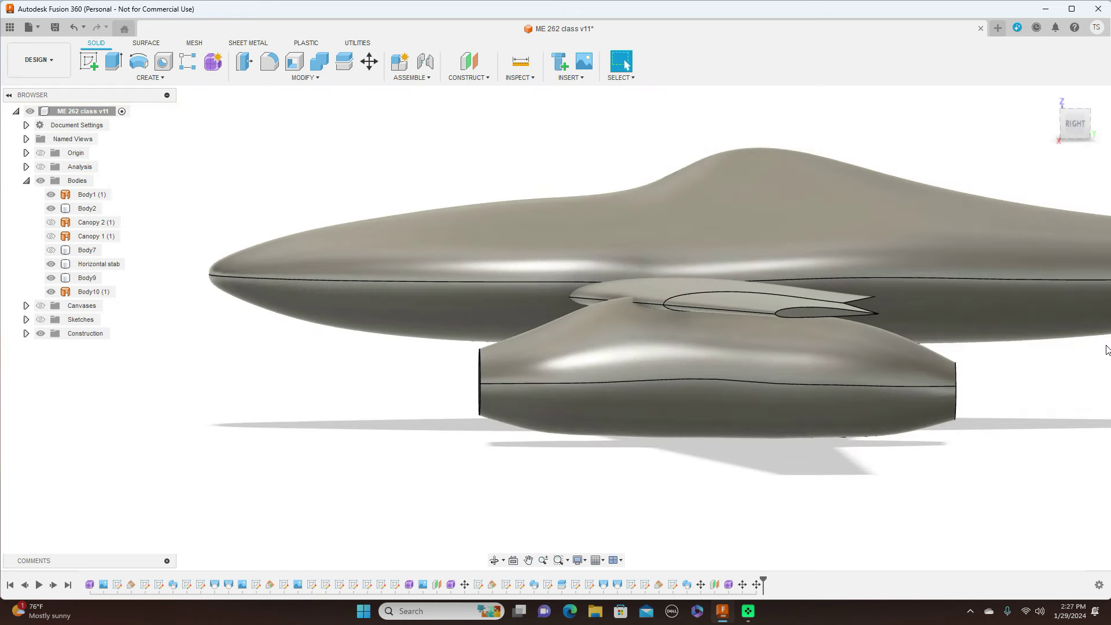
Check the nacelle's fit under the wing from the right side and reopen its T-spline form for editing.
left_click(1079, 127)
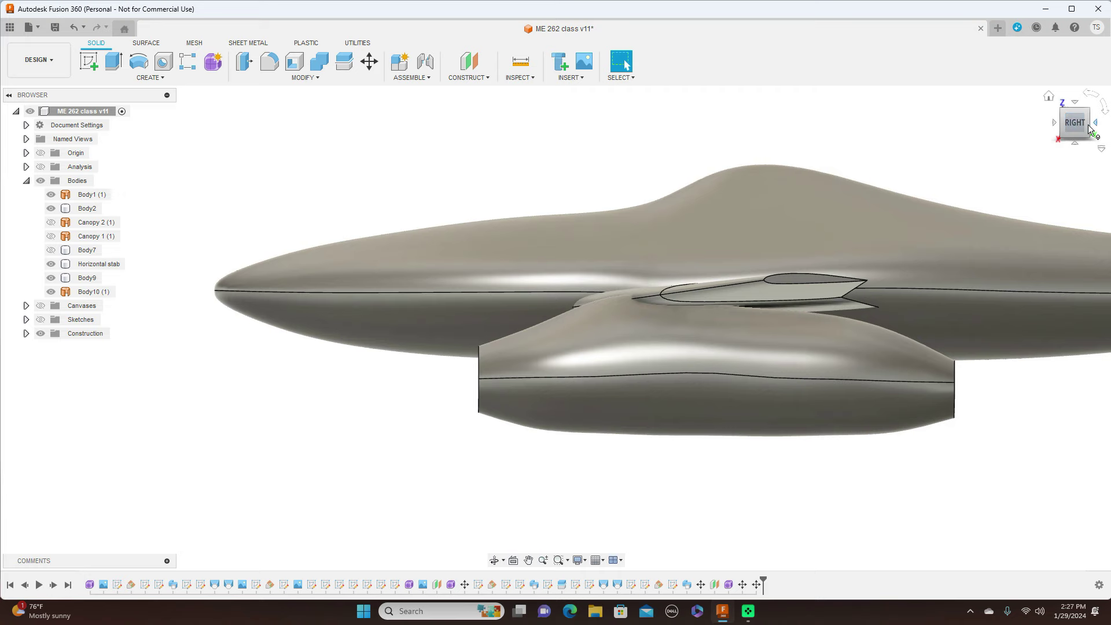
mouse_move(1088, 126)
left_mouse_down()
mouse_move(1045, 120)
mouse_move(1056, 143)
mouse_move(1091, 150)
mouse_move(1100, 120)
mouse_move(1079, 123)
mouse_move(1076, 136)
mouse_move(1070, 127)
mouse_move(1080, 128)
left_mouse_up()
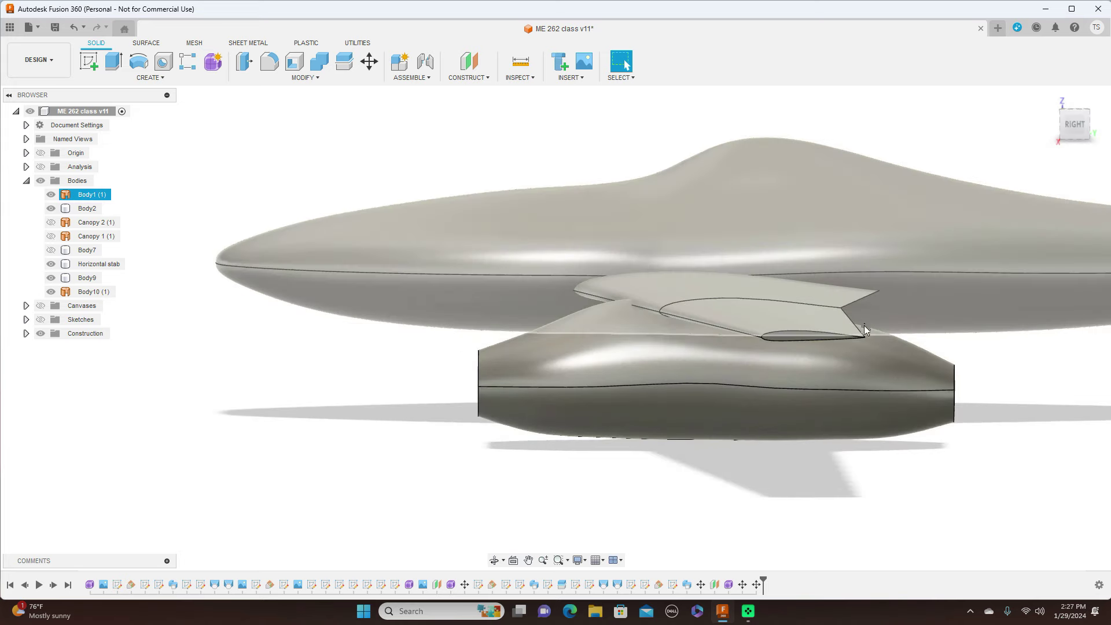
left_click(1071, 133)
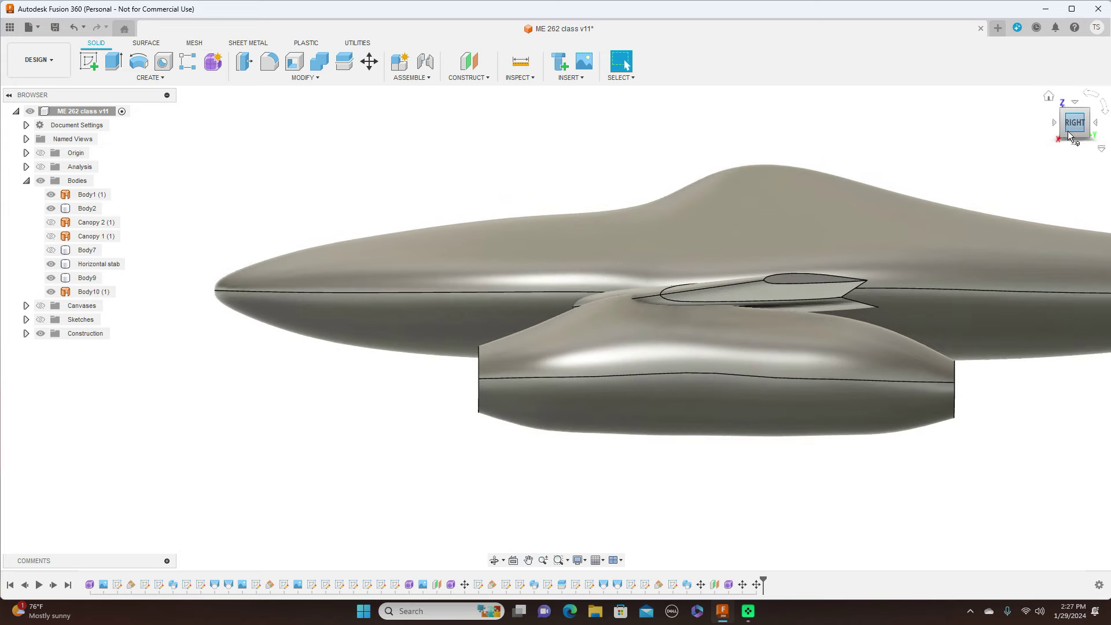
left_click(940, 286)
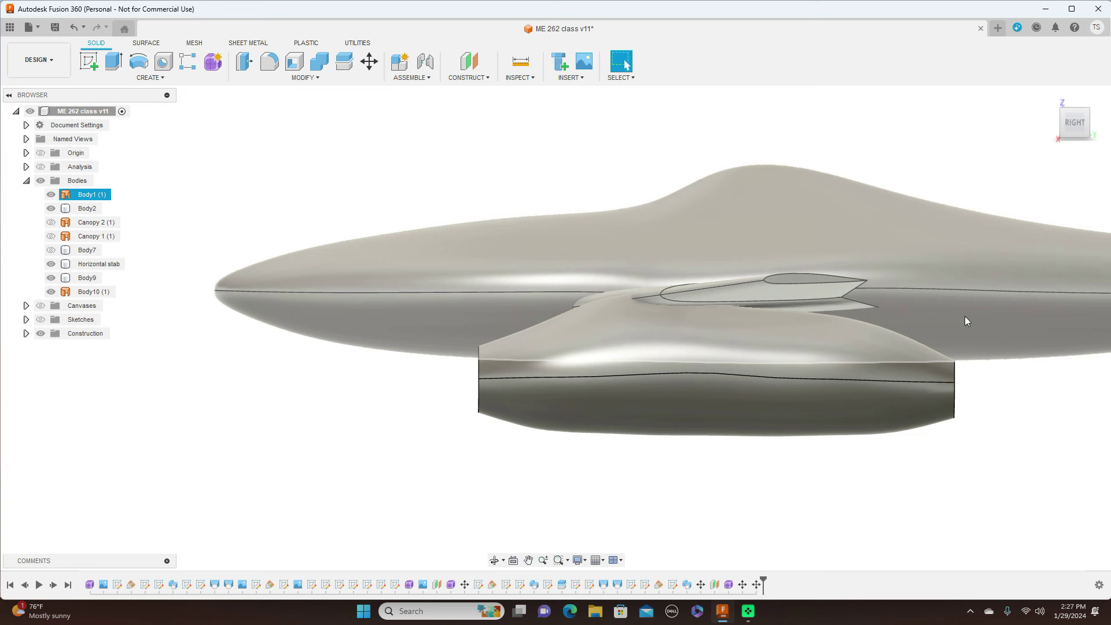
key("Escape")
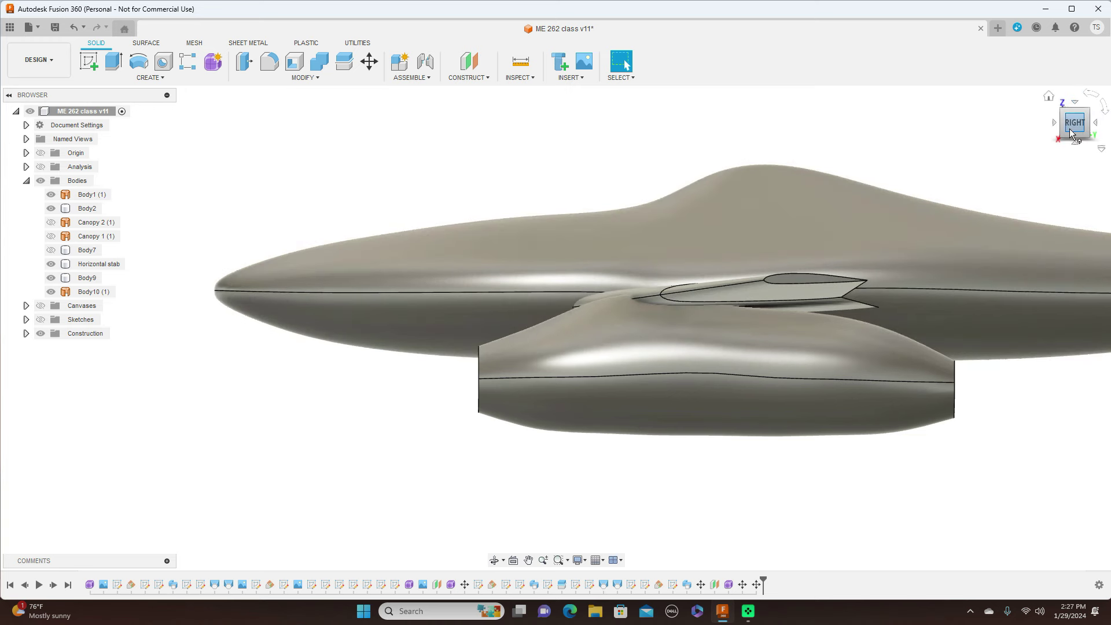
left_click(729, 584)
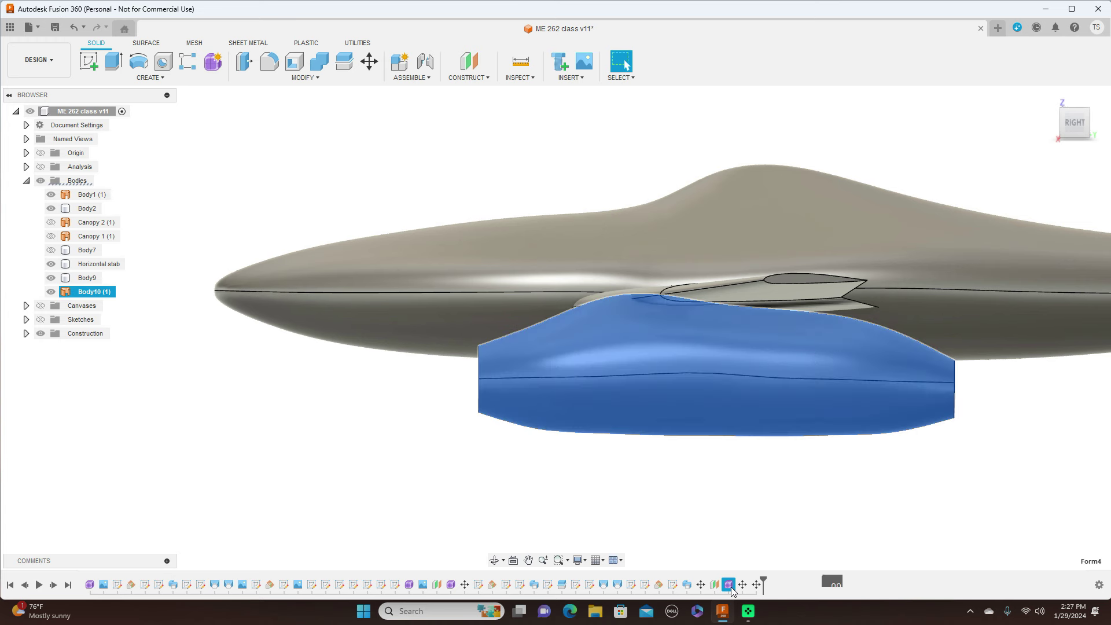
right_click(731, 587)
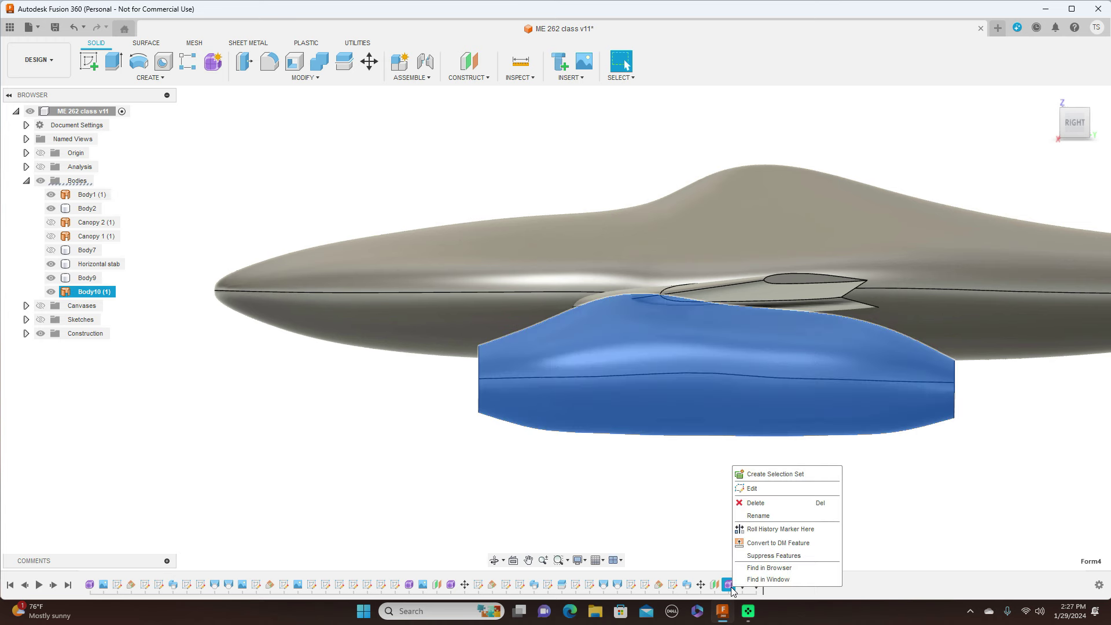
left_click(761, 489)
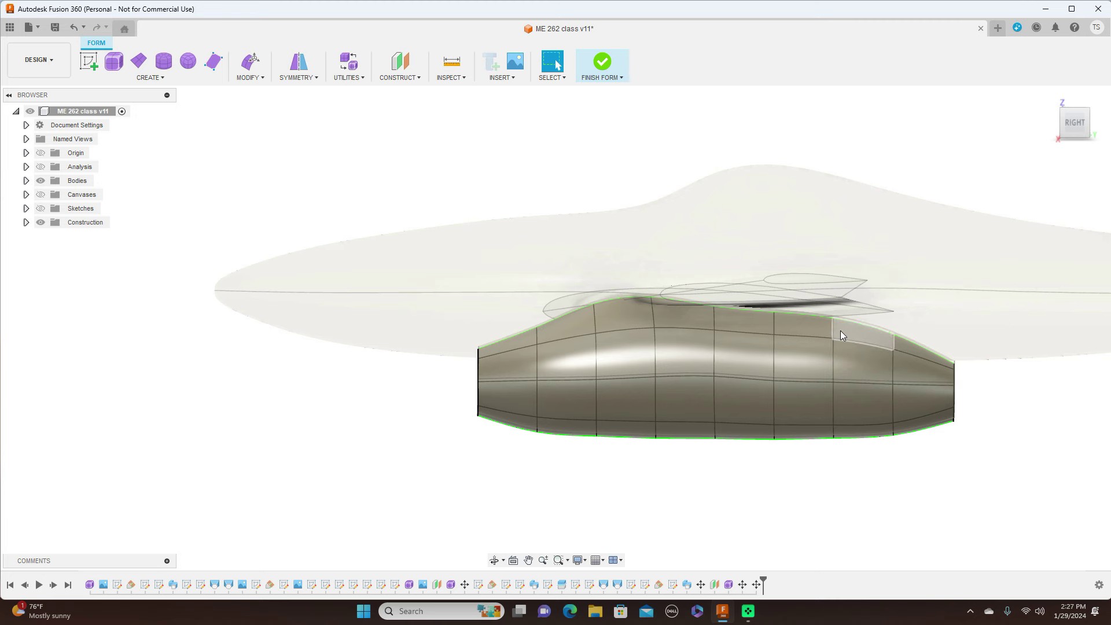
Raise three adjacent top edges on the nacelle's rear half, rotate them 5 degrees, and raise them about 6.2 mm more.
scroll(841, 335, "up", 1)
scroll(841, 331, "up", 4)
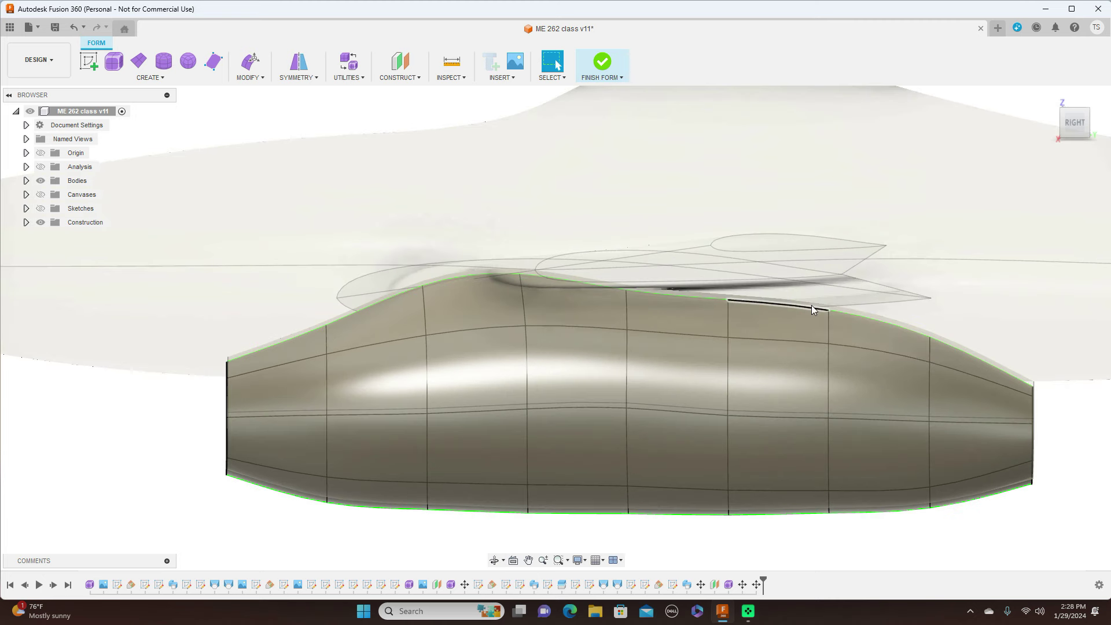
left_click(714, 299)
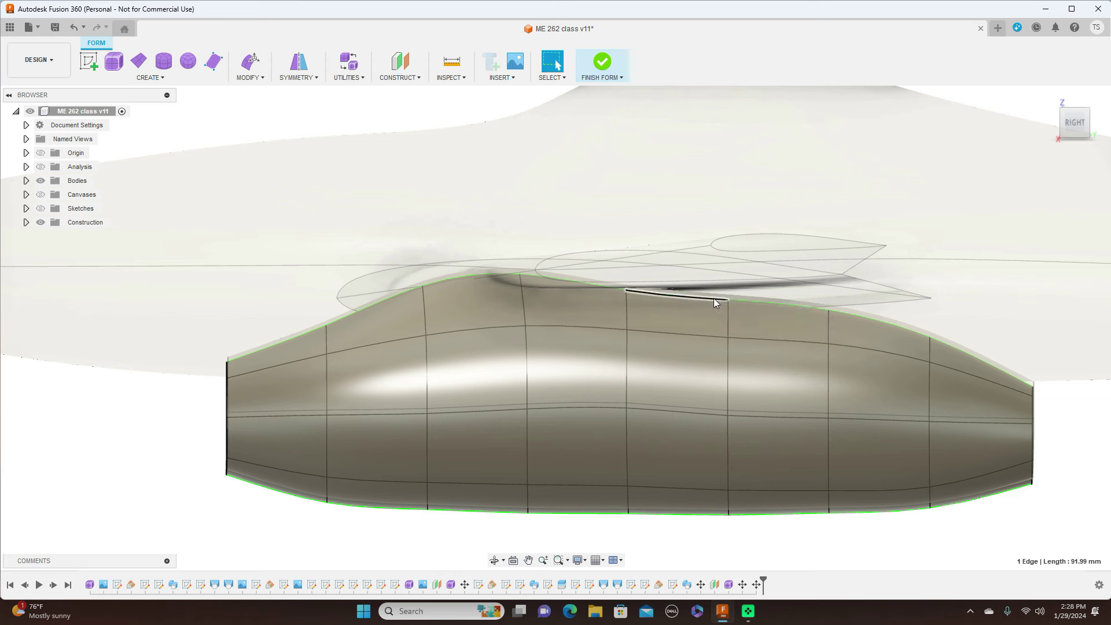
left_click(782, 303, "shift")
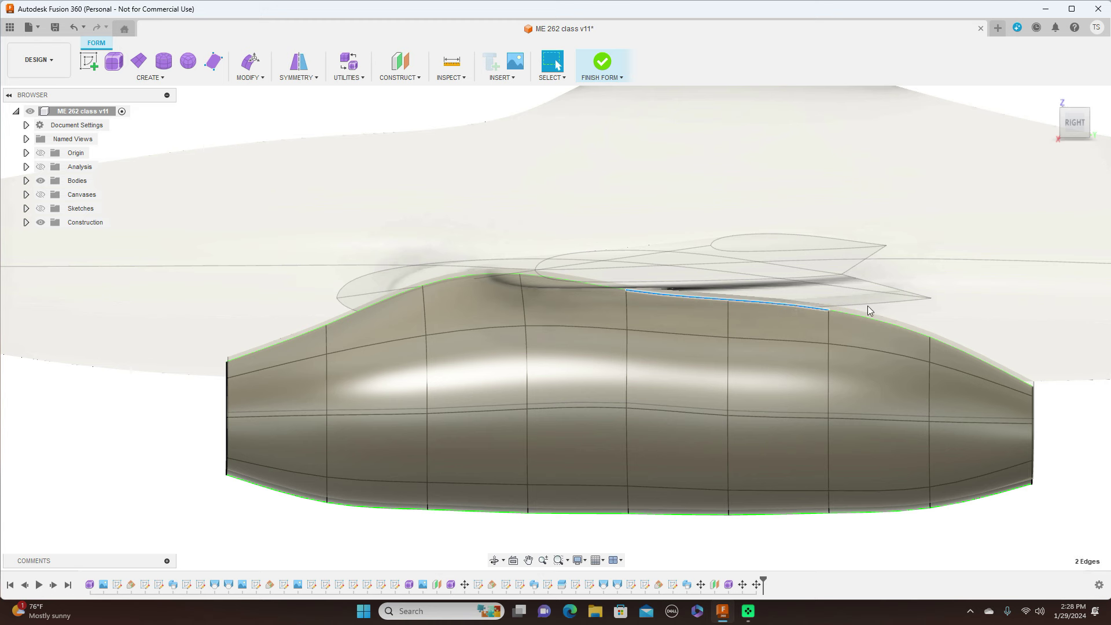
left_click(870, 317, "shift")
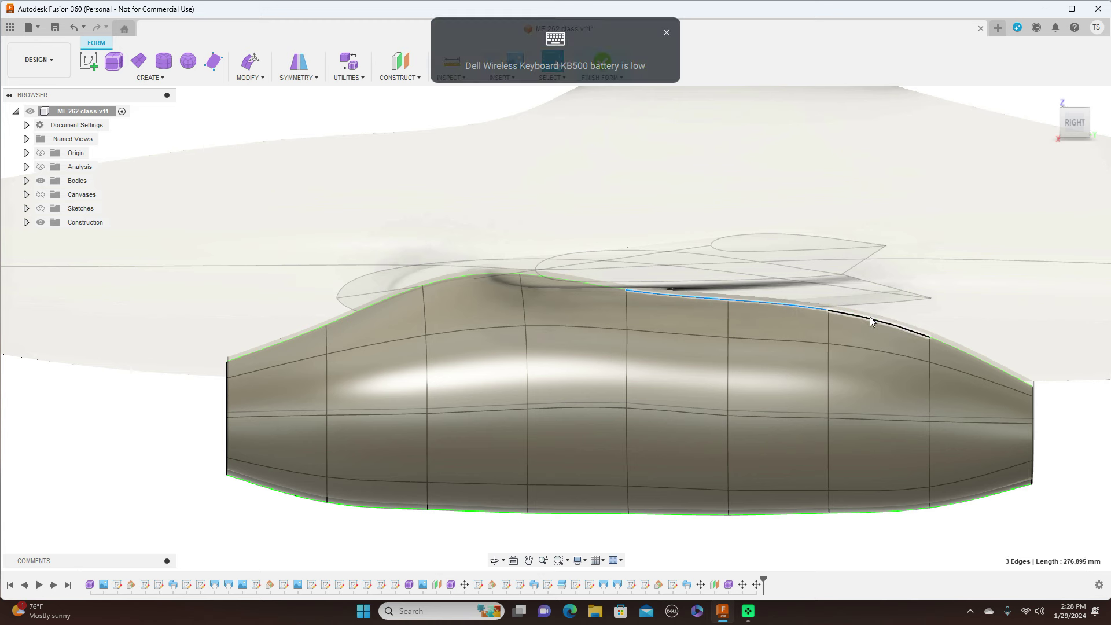
right_click(925, 266)
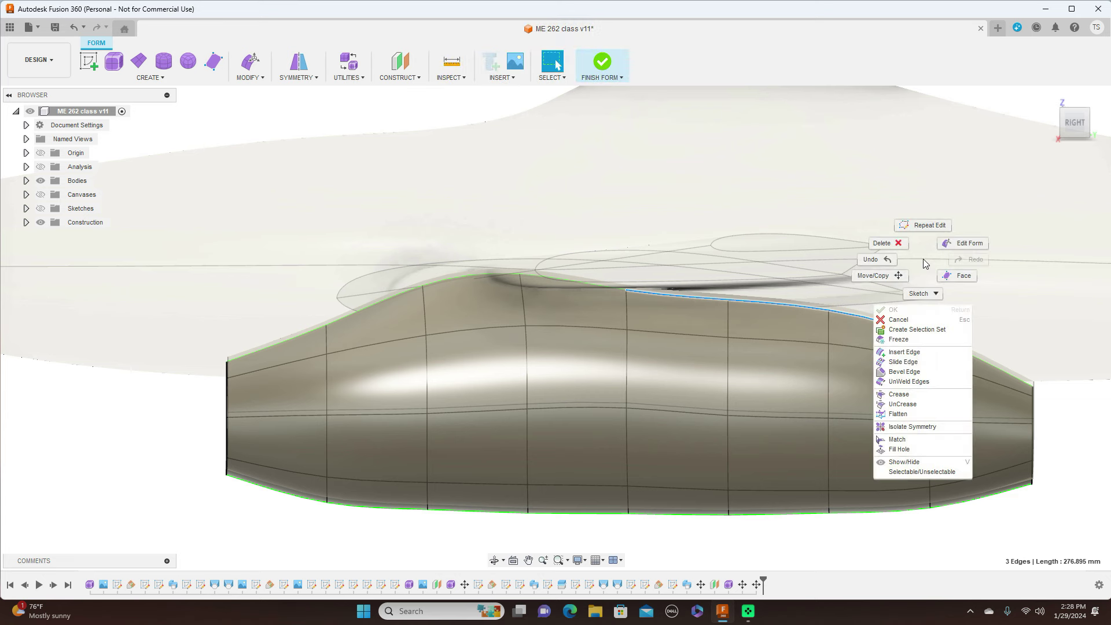
left_click(955, 242)
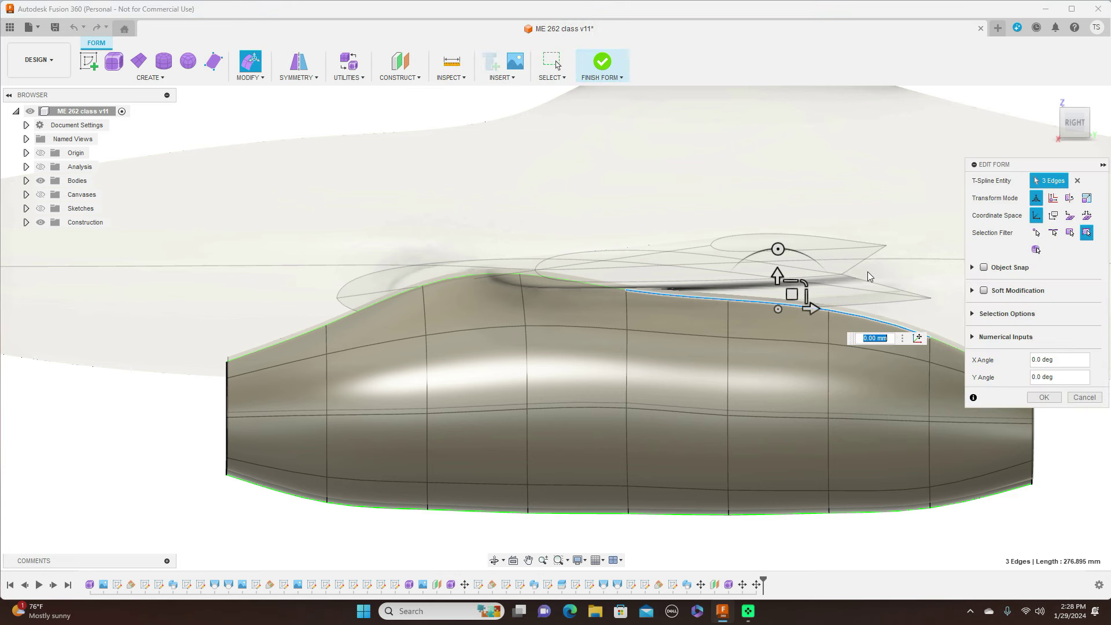
left_click_drag(792, 294, 792, 283)
left_click_drag(778, 238, 773, 238)
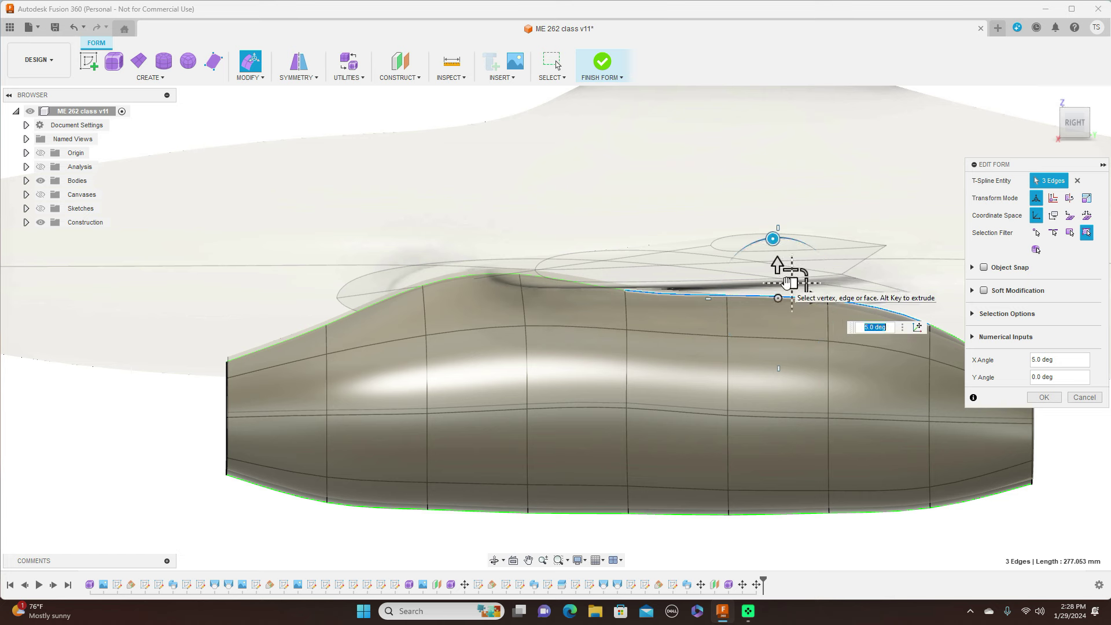
left_click_drag(788, 283, 797, 276)
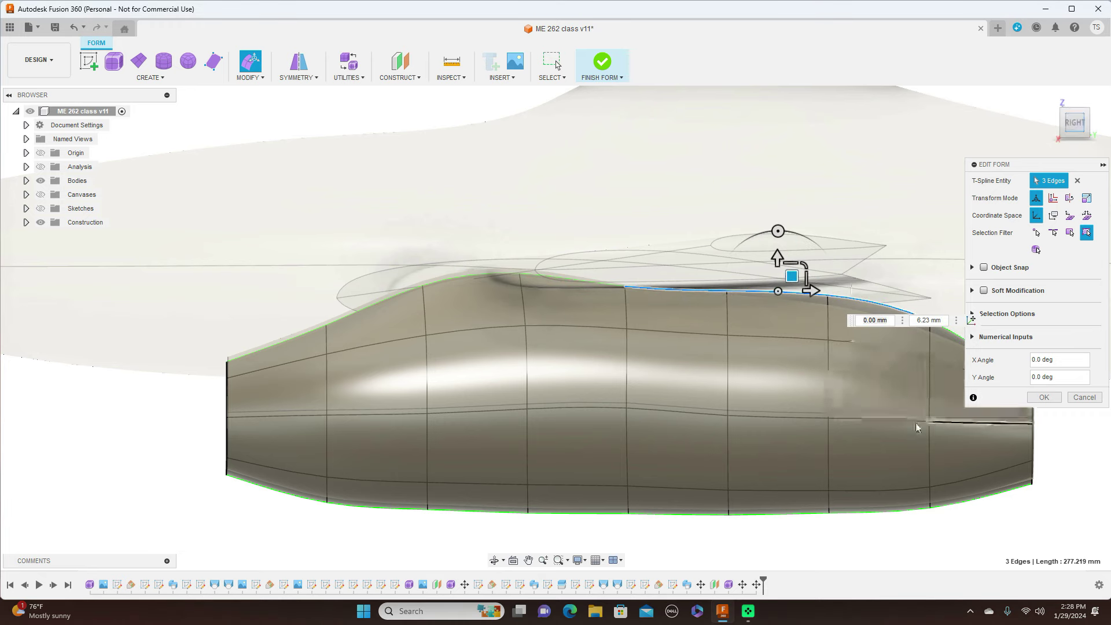
Accept the top edge edit and finish the nacelle form.
middle_click_drag(1013, 524, 755, 454)
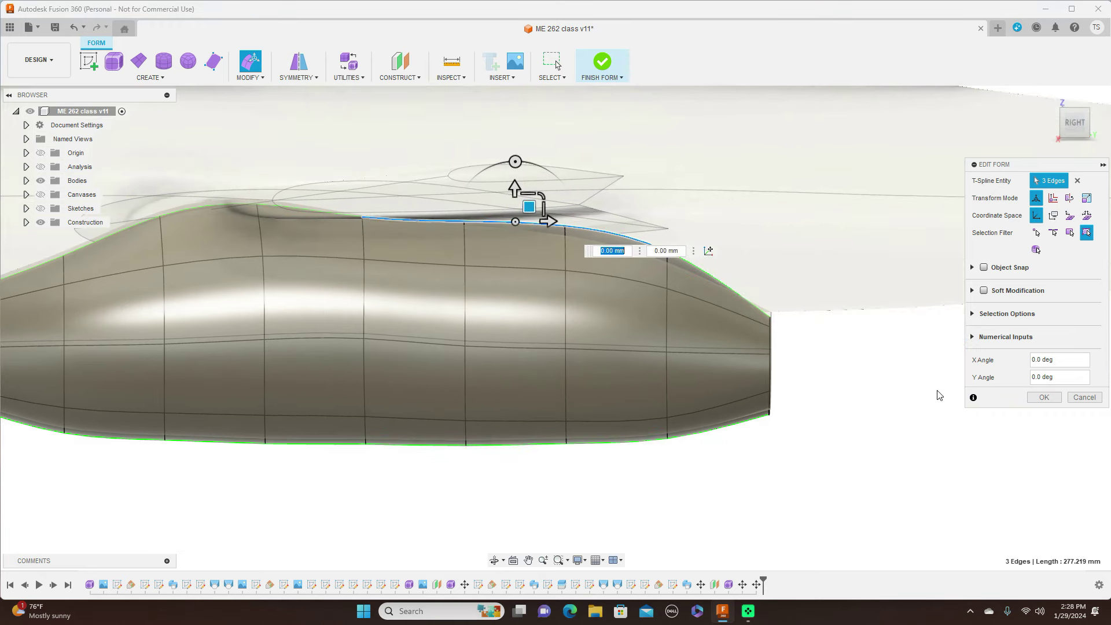
left_click(1049, 400)
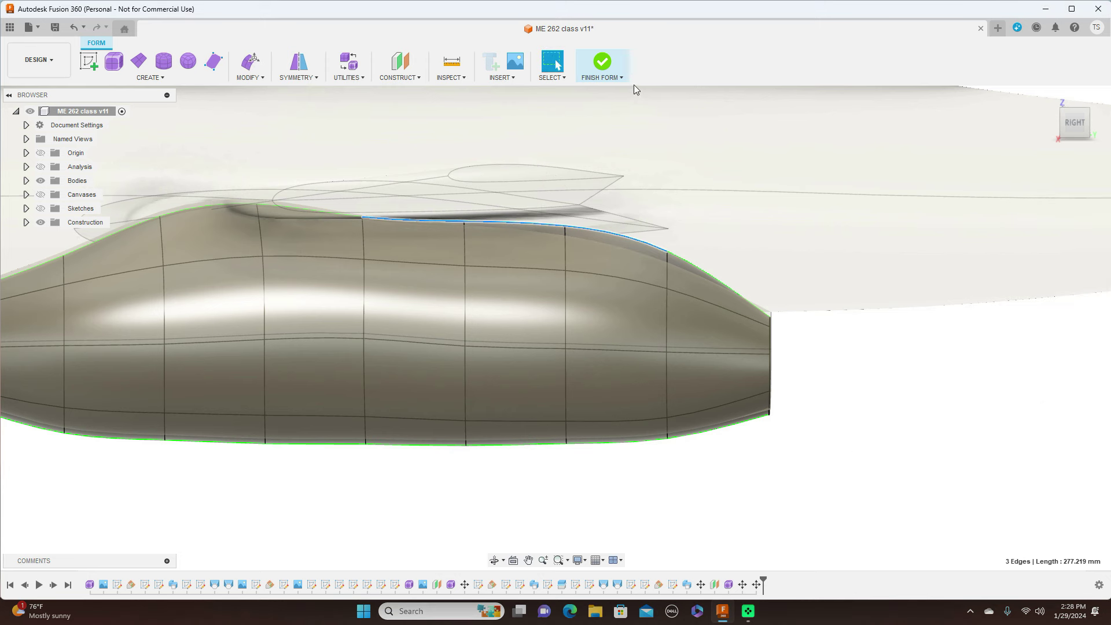
left_click(621, 77)
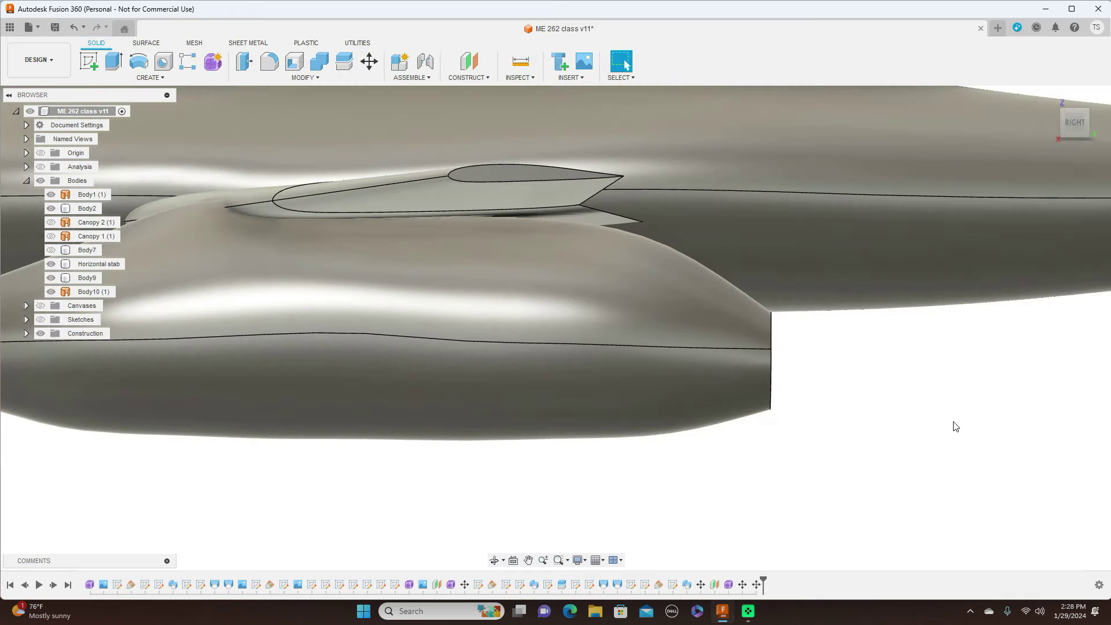
Inspect the reshaped nacelle beneath the wing from the side, the rear and oblique angles.
scroll(959, 427, "down", 3)
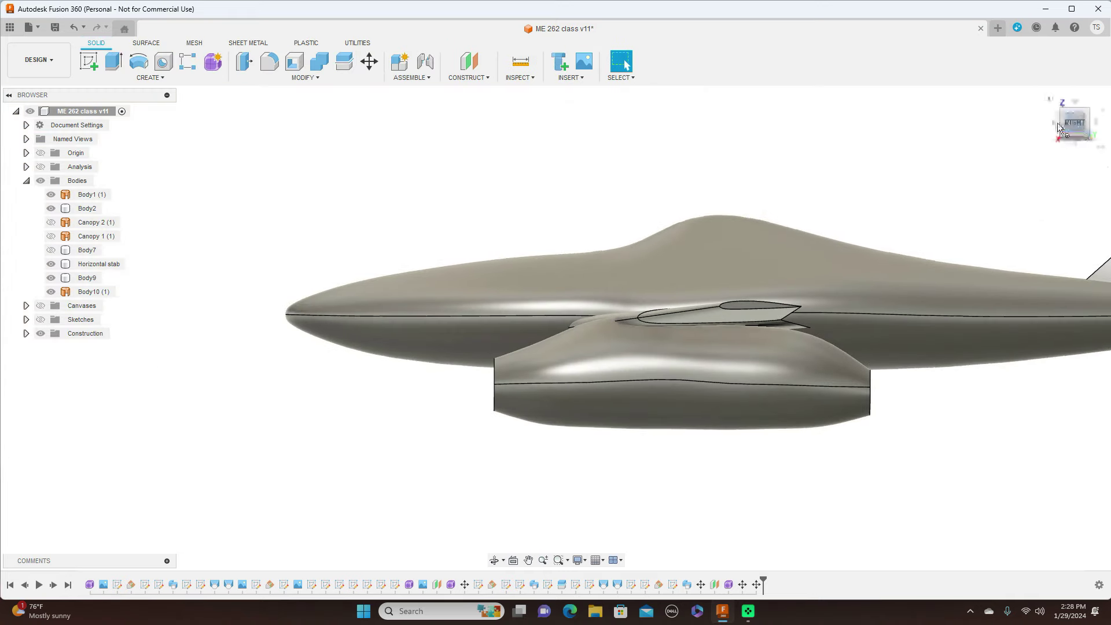
mouse_move(1065, 130)
left_mouse_down()
mouse_move(1109, 137)
mouse_move(1107, 117)
mouse_move(1066, 110)
mouse_move(1063, 134)
left_mouse_up()
middle_click_drag(608, 320, 535, 197, "shift")
middle_click_drag(538, 370, 540, 243, "shift")
middle_click_drag(533, 113, 531, 75, "shift")
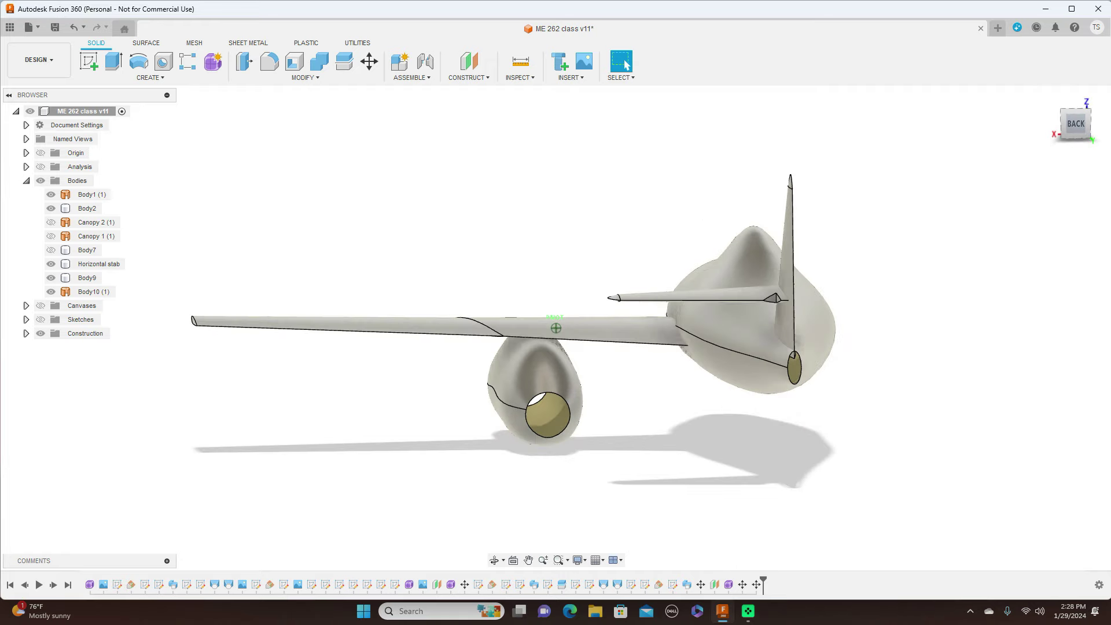
middle_click_drag(531, 313, 776, 454, "shift")
middle_click_drag(672, 162, 674, 173, "shift")
Show the blueprint canvases and compare the wing's outer end with the drawn wing tip from above.
left_click(1072, 119)
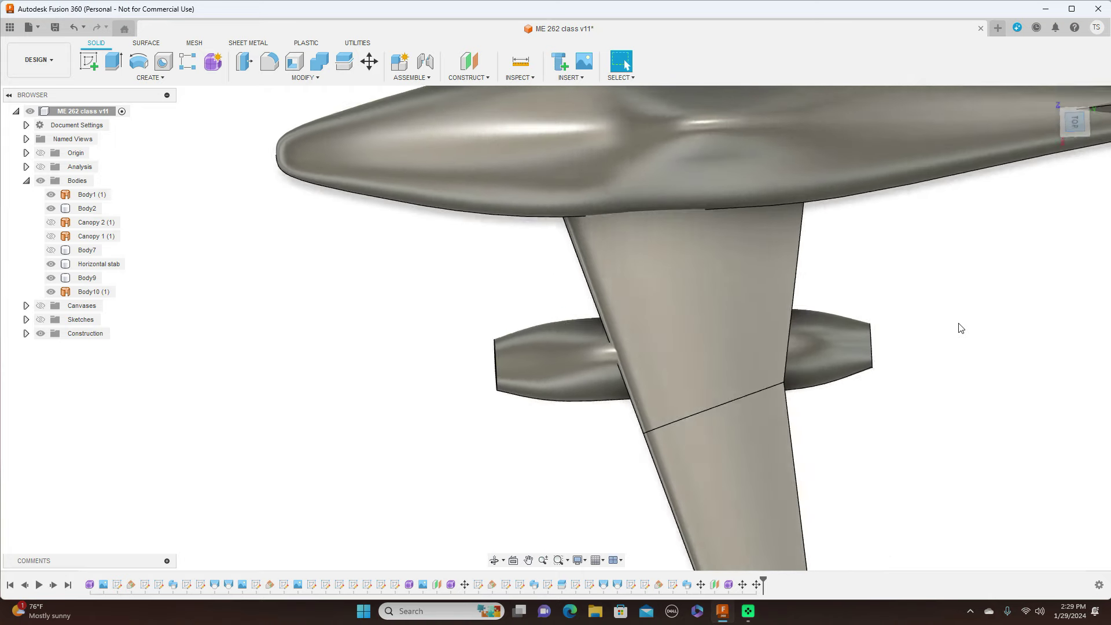
middle_click_drag(970, 415, 912, 214)
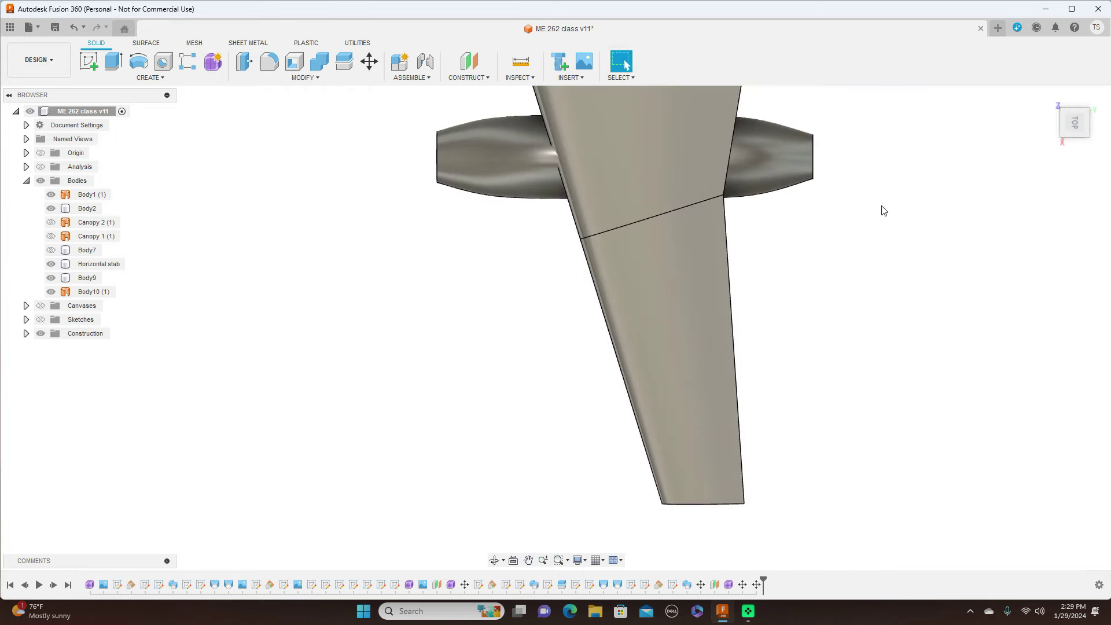
scroll(902, 286, "down", 3)
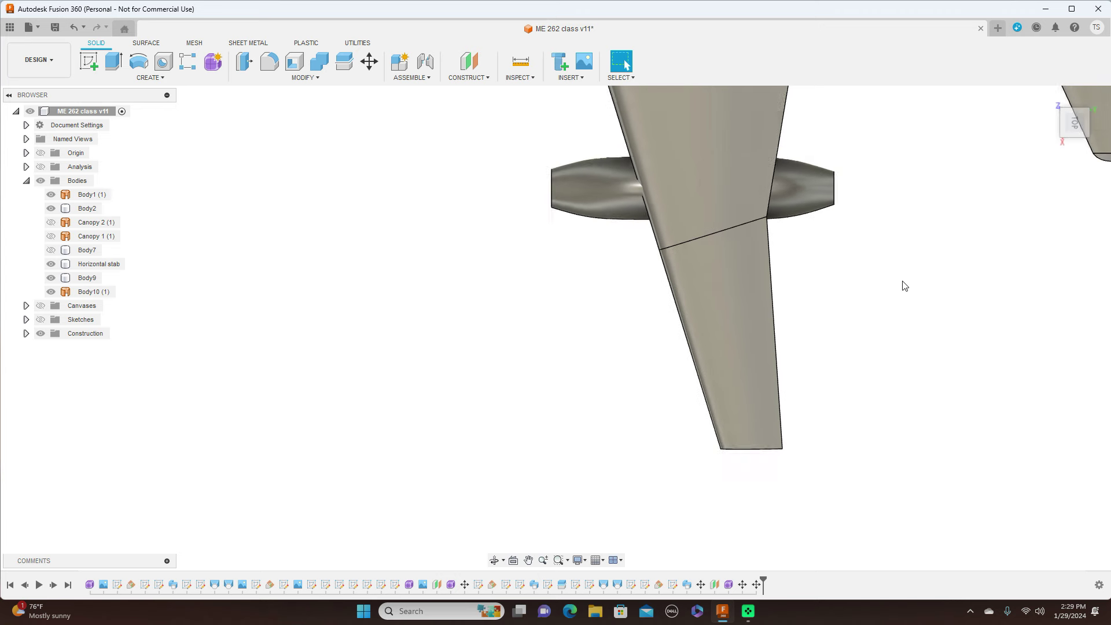
middle_click_drag(969, 362, 830, 257)
scroll(830, 256, "up", 2)
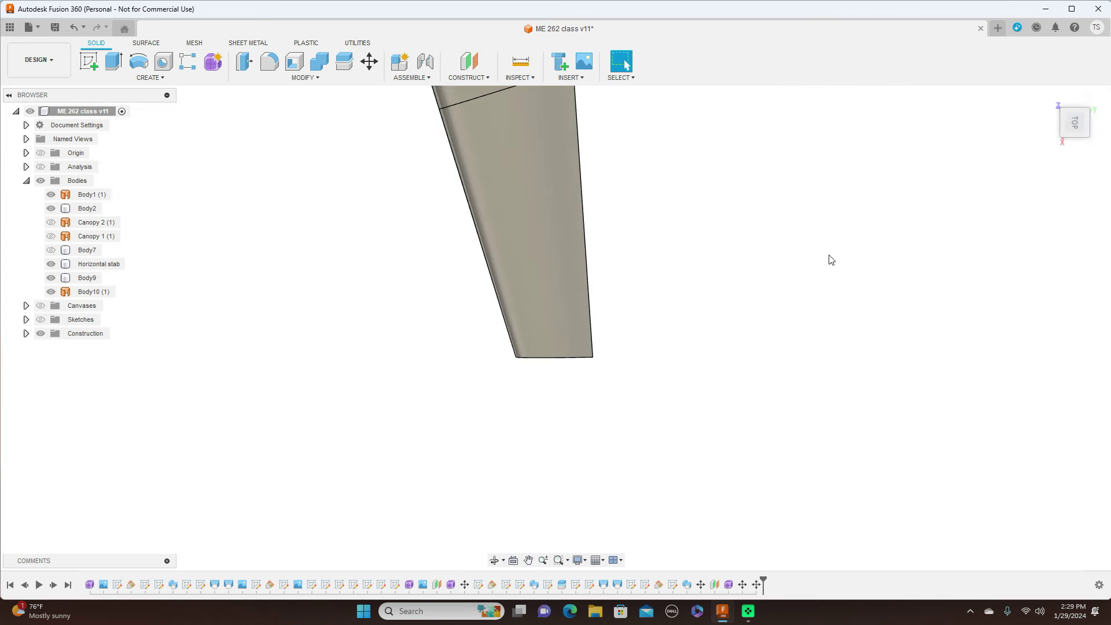
scroll(831, 258, "down", 3)
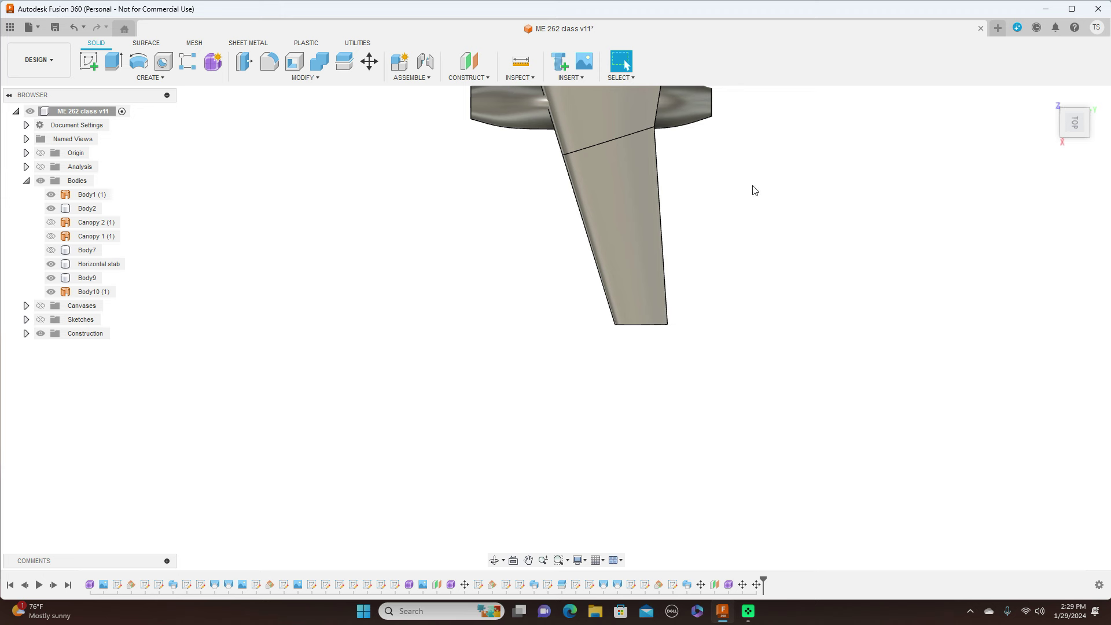
scroll(851, 292, "up", 1)
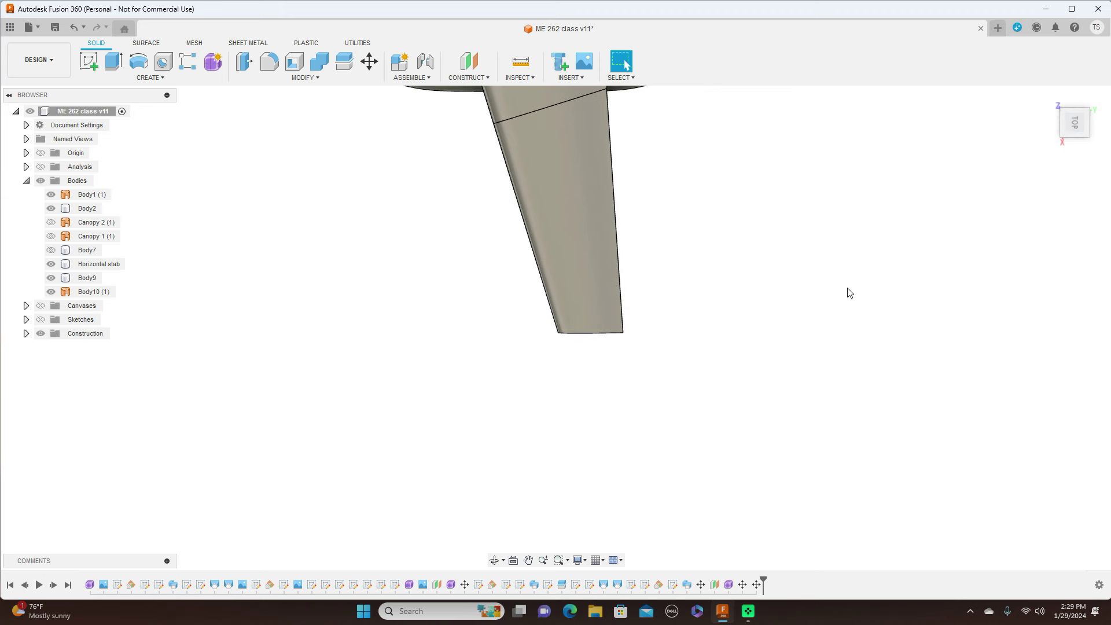
left_click(40, 307)
scroll(276, 344, "up", 1)
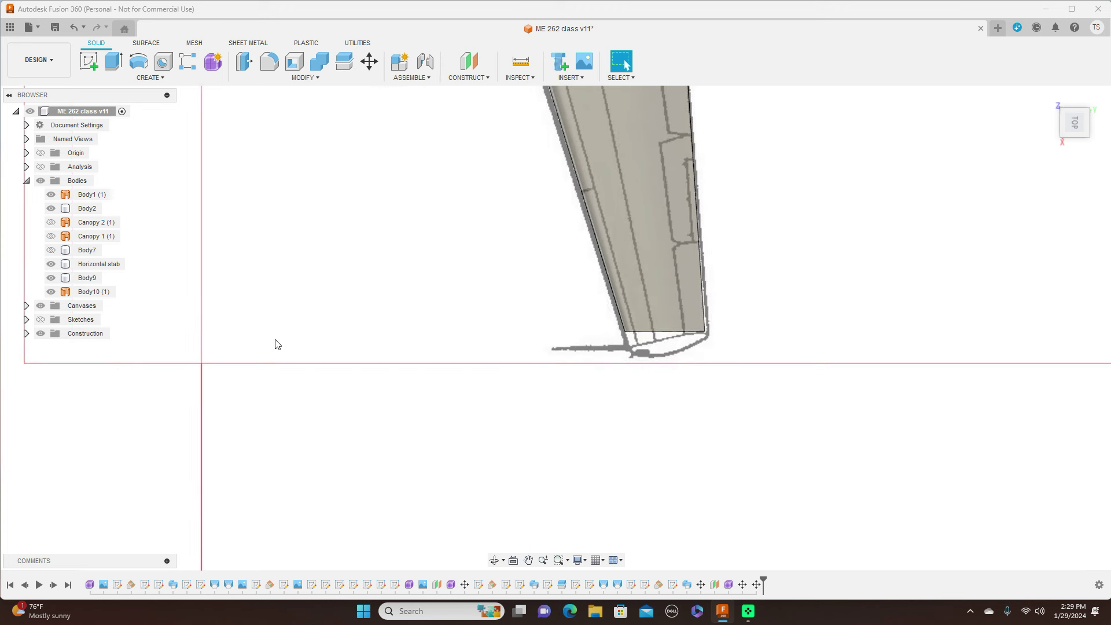
scroll(276, 344, "up", 1)
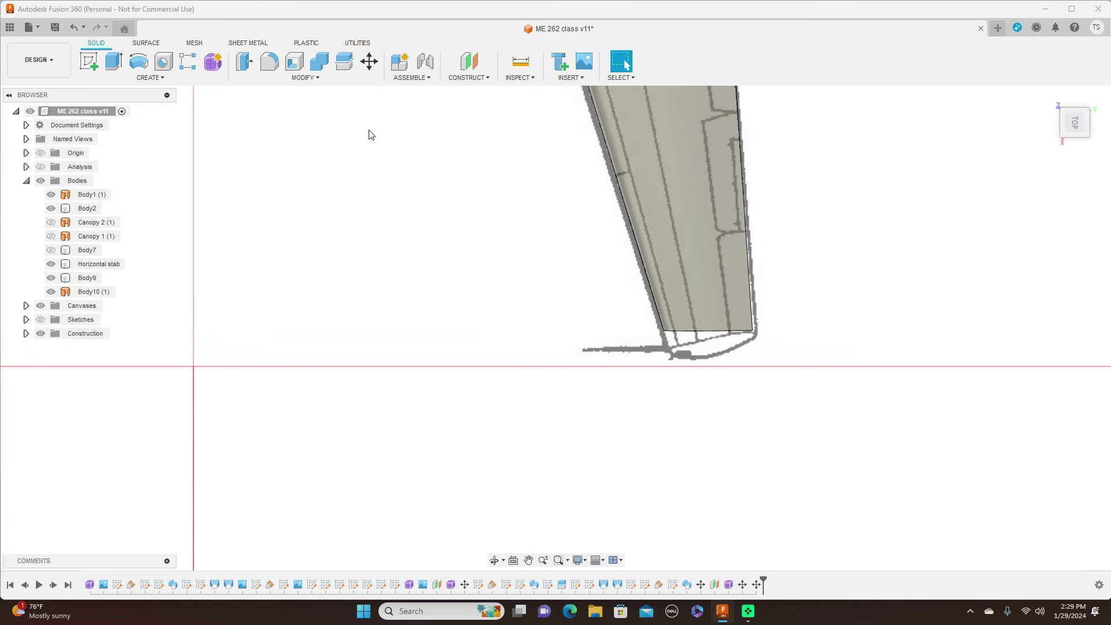
Start a sketch on the flat end face of the wing's outer tip.
mouse_move(1073, 143)
left_click_drag(1073, 141, 1084, 60)
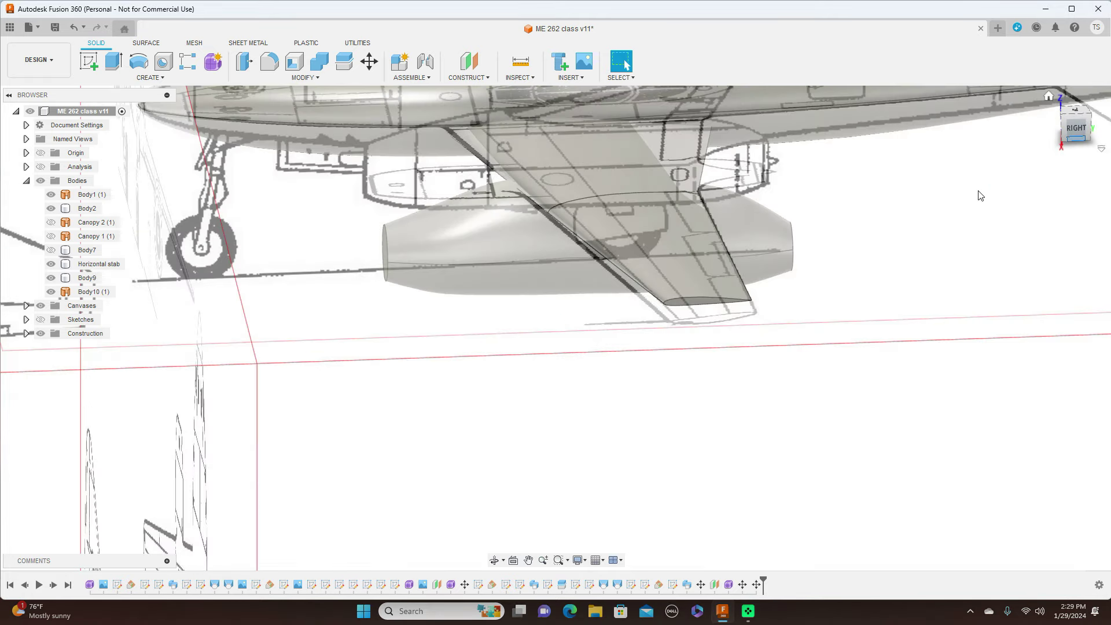
left_click(689, 301)
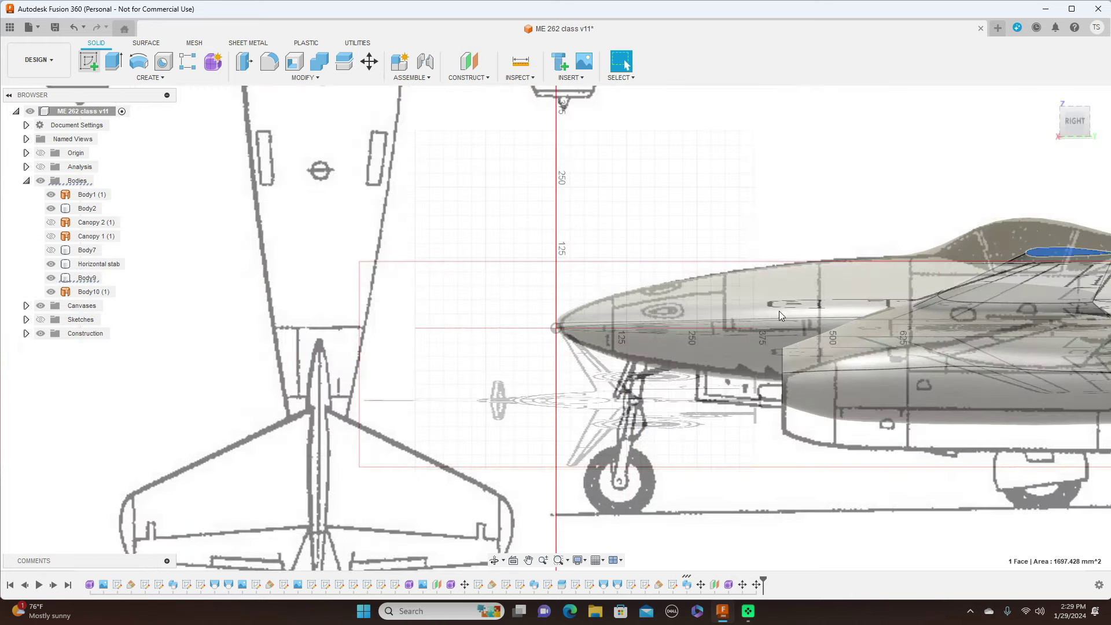
mouse_move(807, 205)
middle_mouse_down()
mouse_move(253, 176)
mouse_move(187, 163)
middle_mouse_up()
scroll(648, 441, "up", 2)
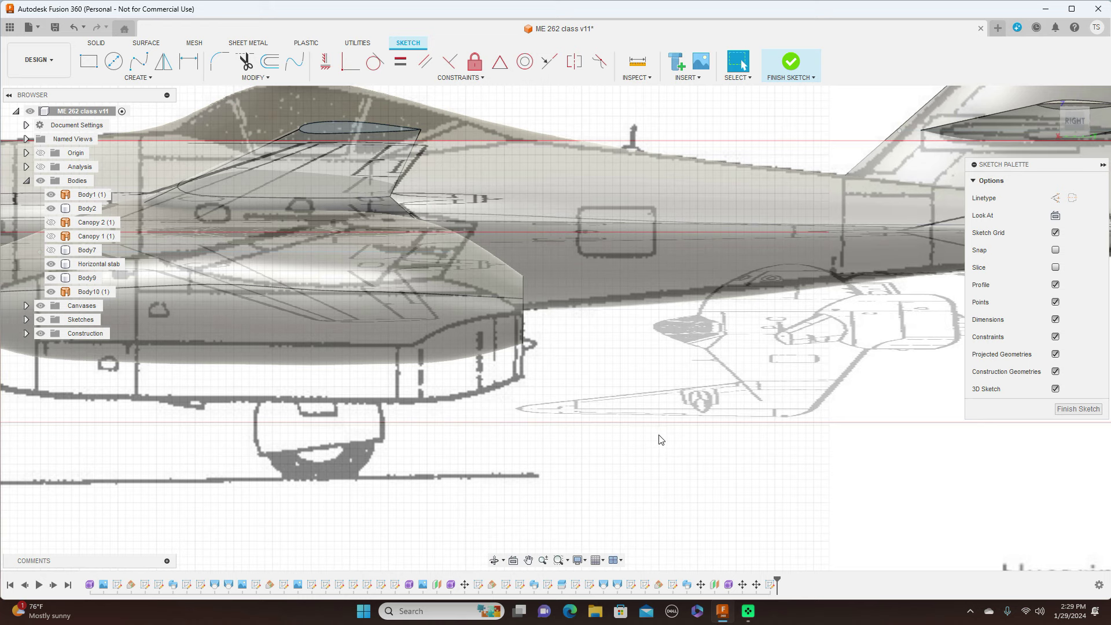
Project the wing's end face into the sketch with the projection link on.
key("p")
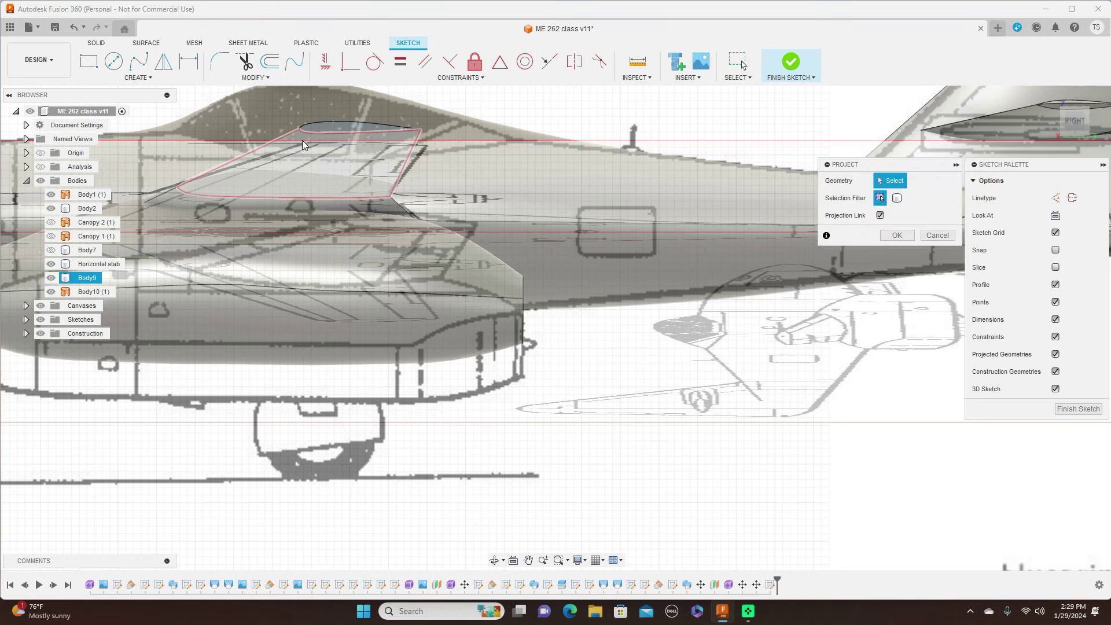
left_click(329, 124)
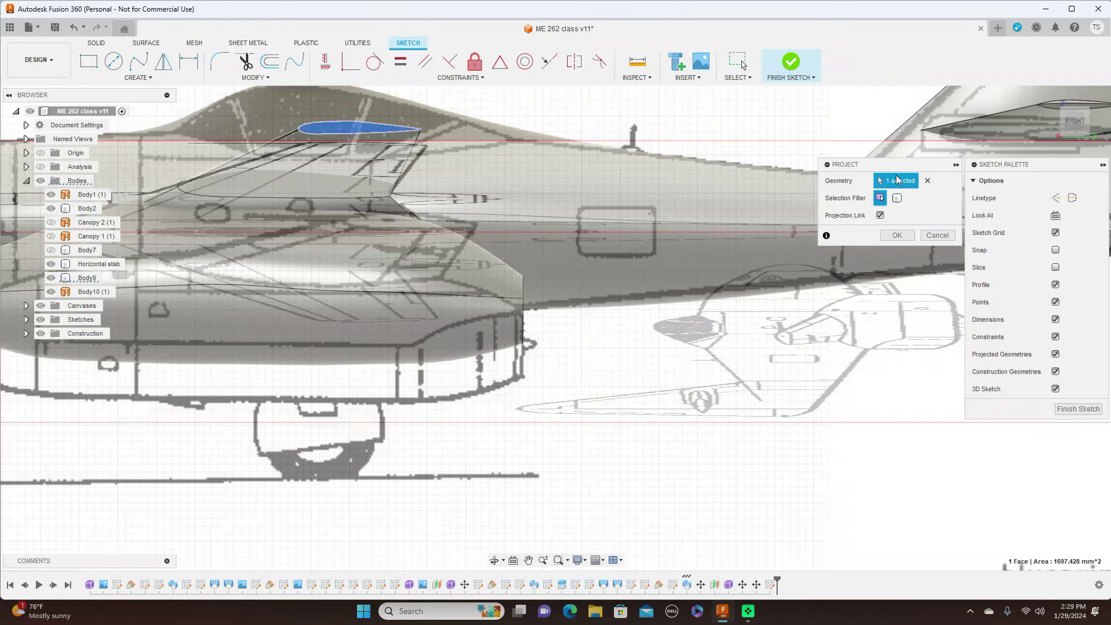
left_click(899, 234)
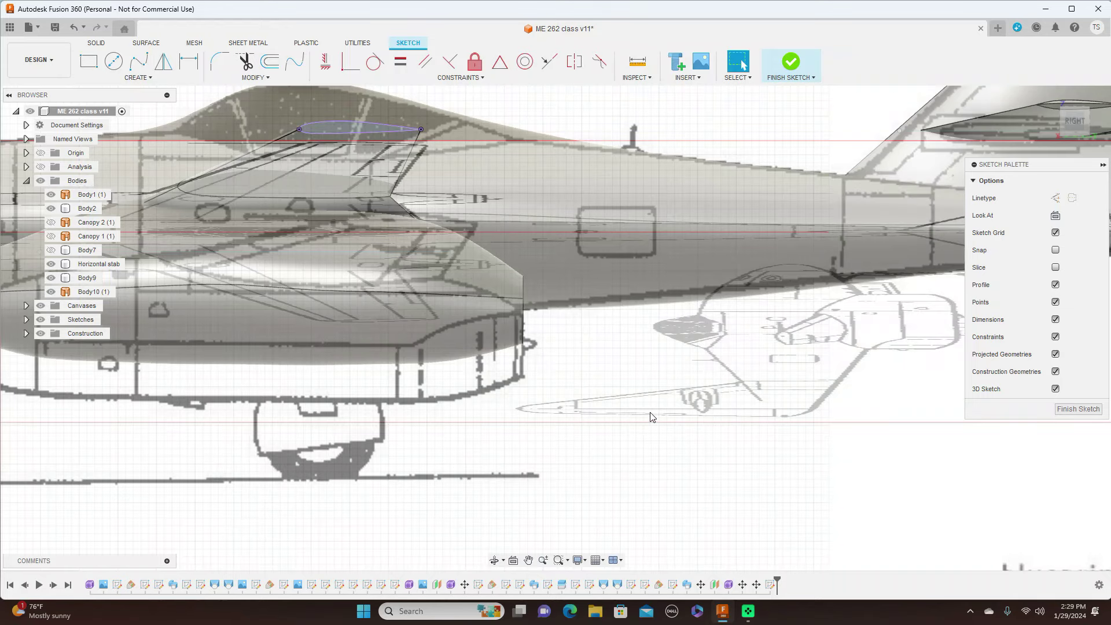
Draw a straight chord line between the leading and trailing points of the projected wing end profile and finish the sketch.
scroll(646, 403, "up", 2)
middle_click_drag(633, 384, 945, 486)
scroll(777, 412, "up", 1)
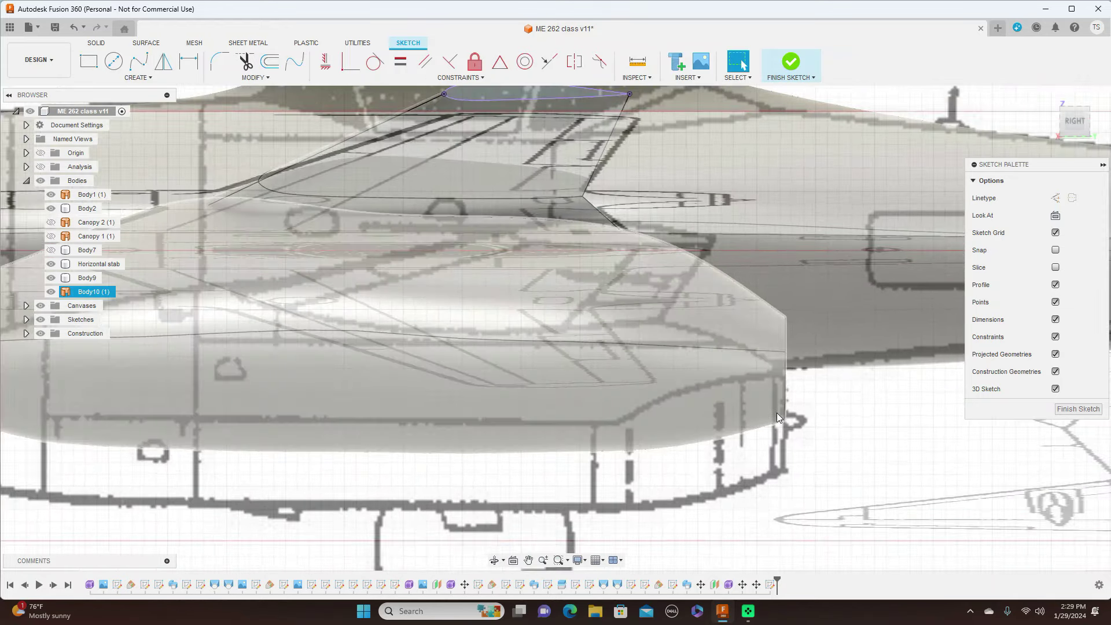
scroll(850, 459, "down", 1)
middle_click_drag(845, 433, 844, 496)
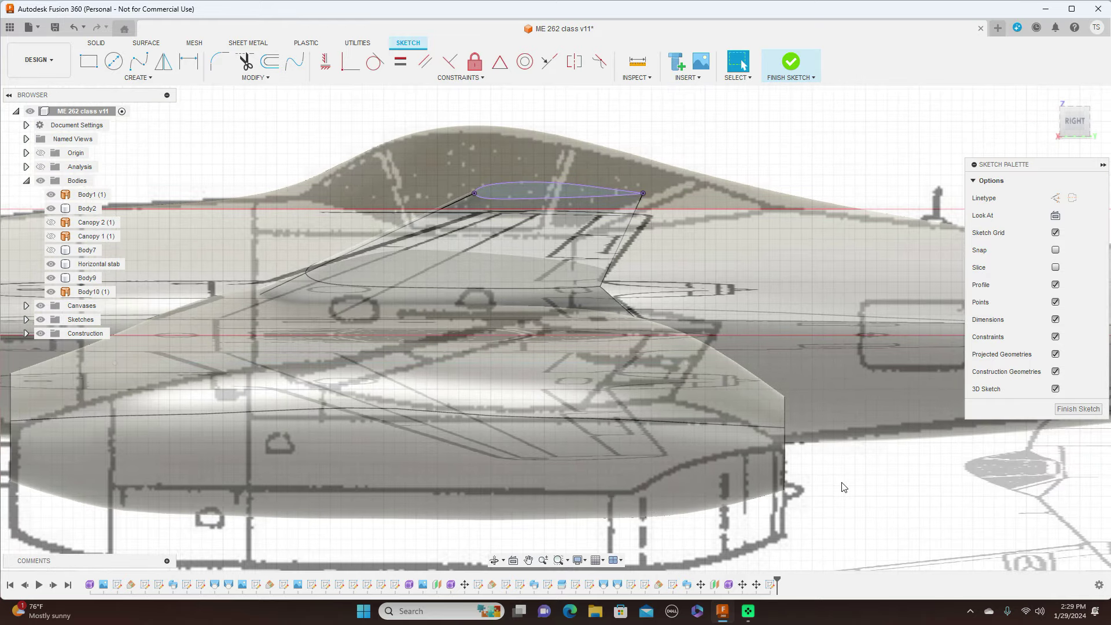
key("l")
left_click(474, 193)
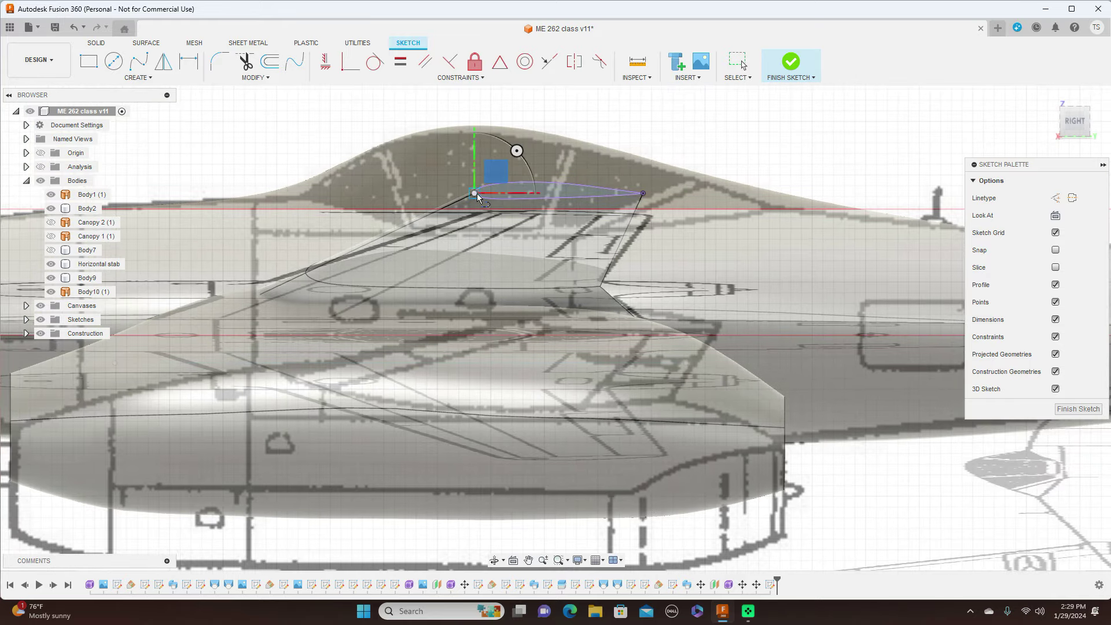
left_click(643, 194)
right_click(646, 193)
left_click(713, 211)
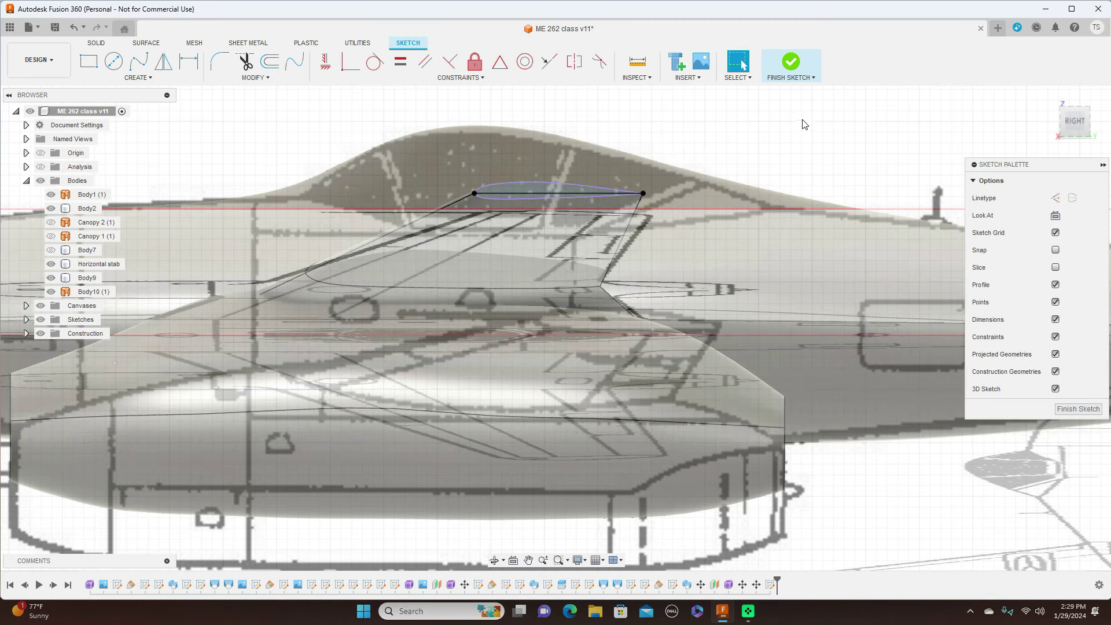
left_click(1075, 409)
Show the sketches and construct a plane at an angle of -2.5 degrees through the chord line at the wing's outer end.
left_click(225, 384)
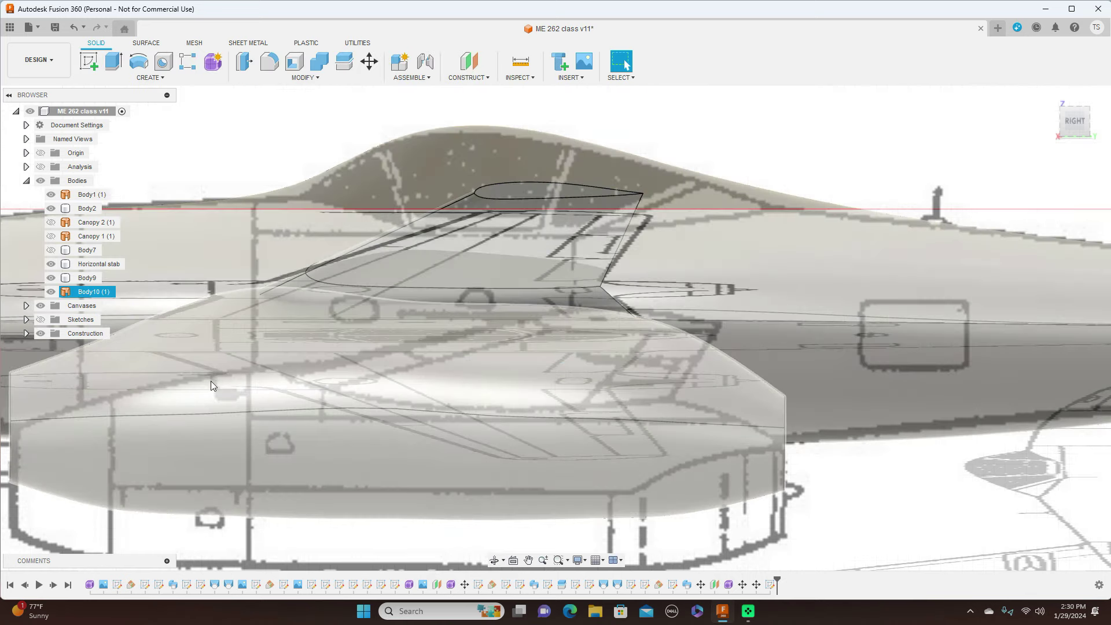
key("Escape")
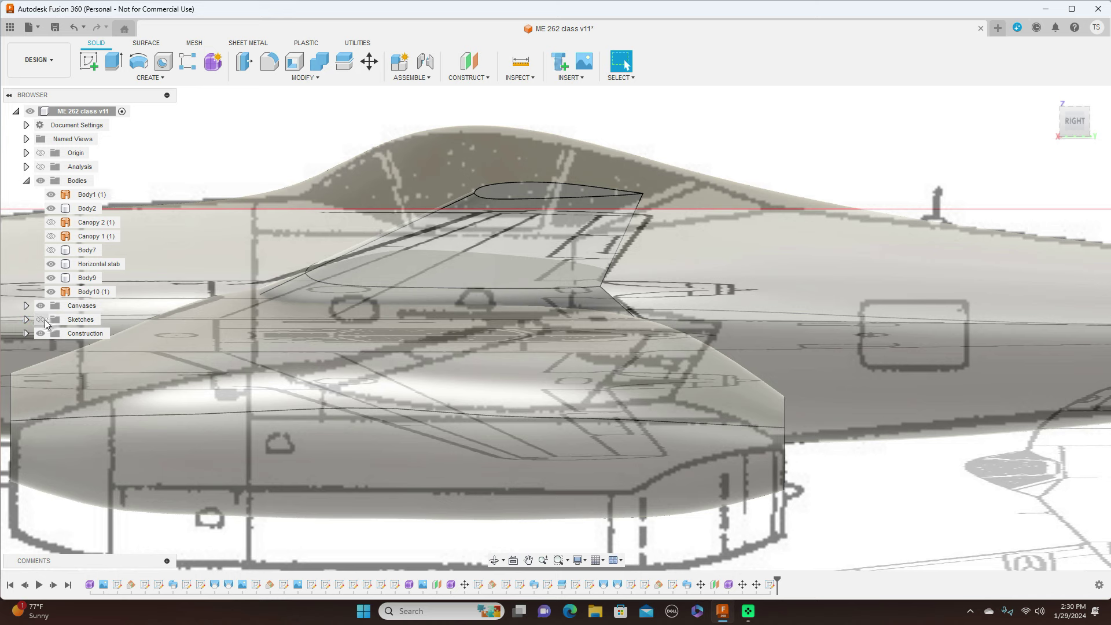
left_click(41, 320)
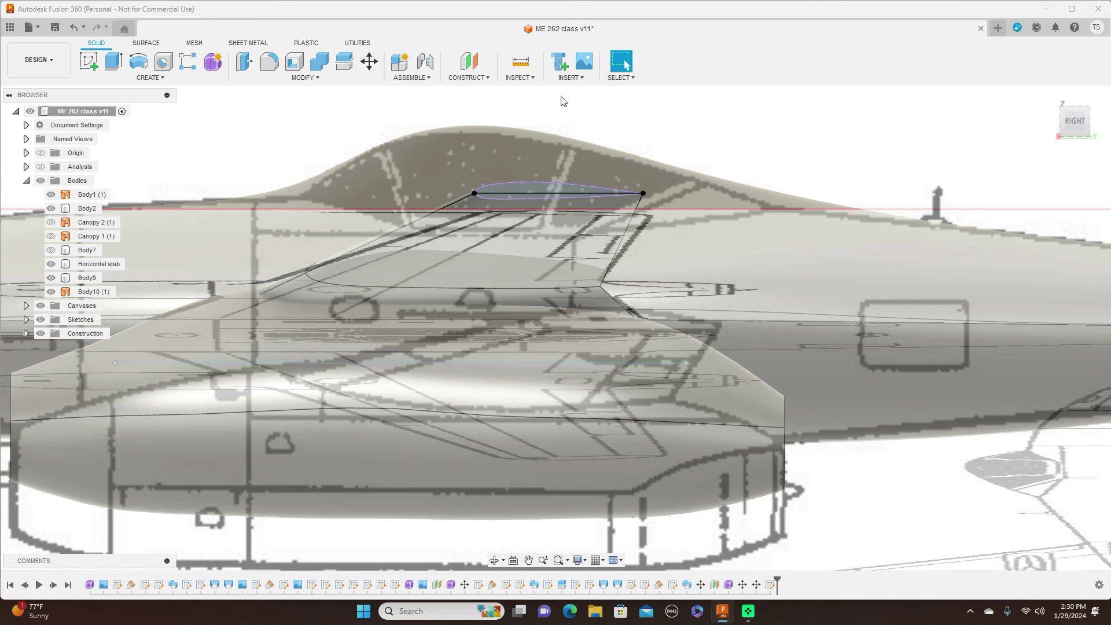
left_click(489, 79)
left_click(494, 105)
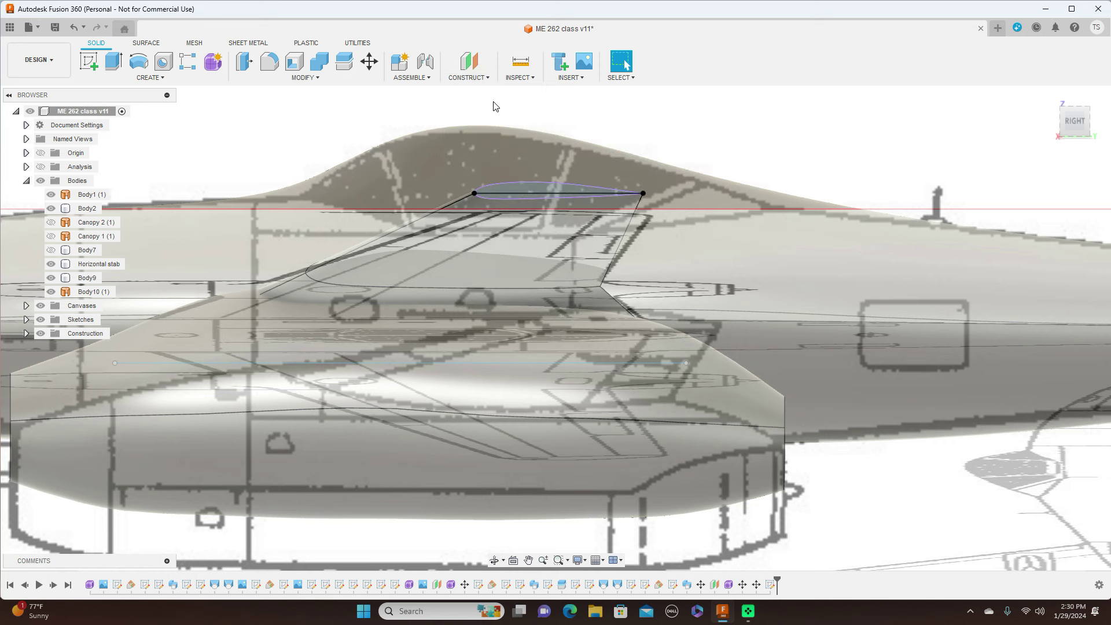
left_click(551, 198)
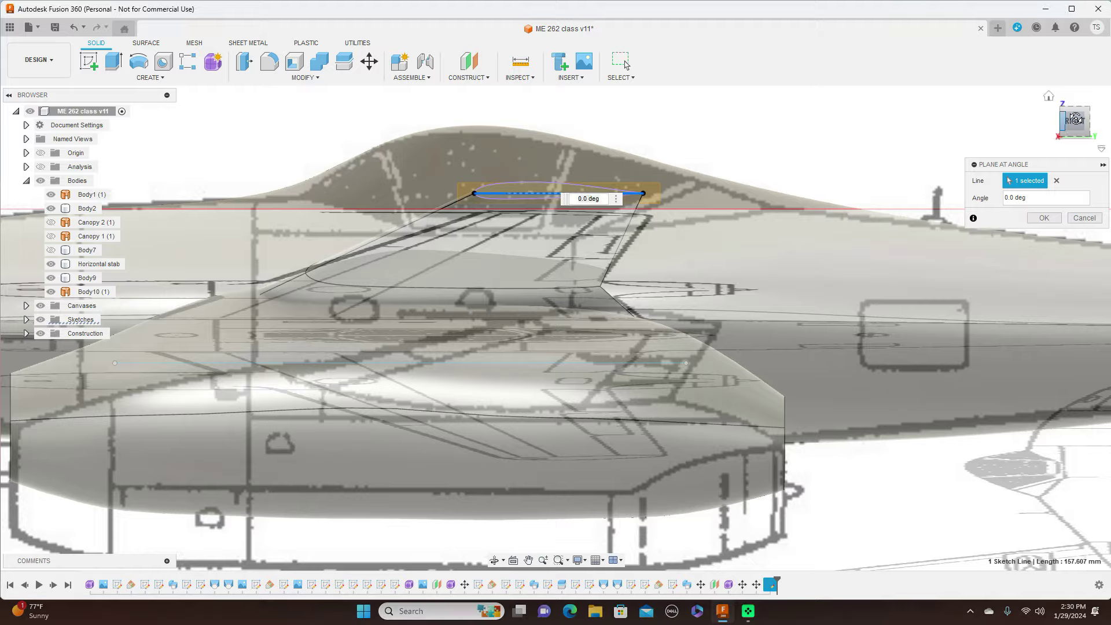
left_click(1064, 123)
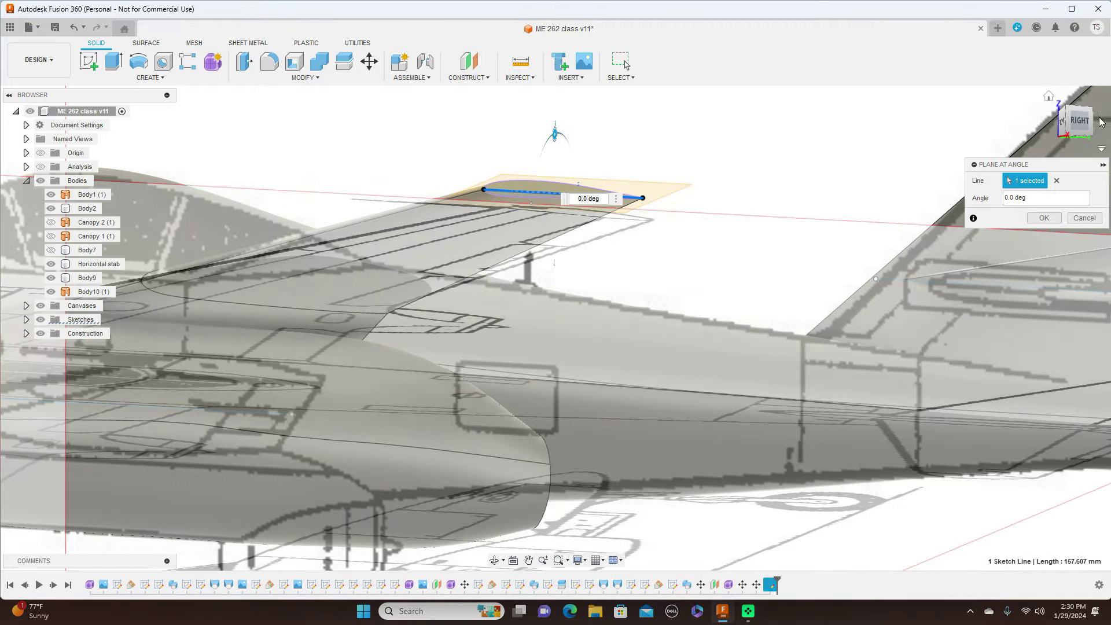
left_click(1063, 127)
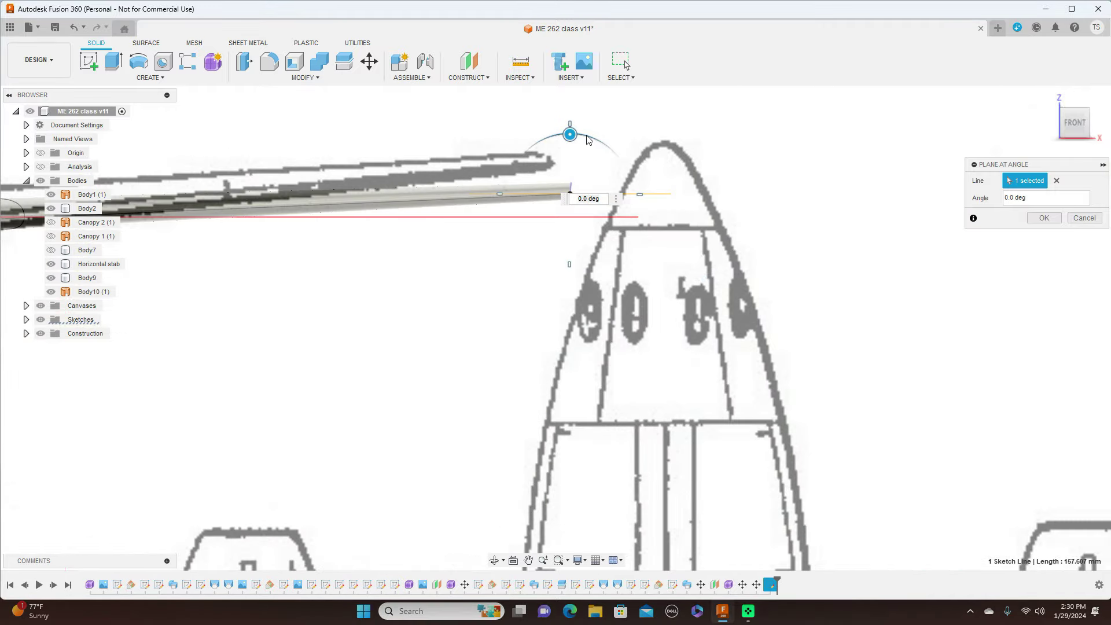
left_click_drag(565, 137, 564, 137)
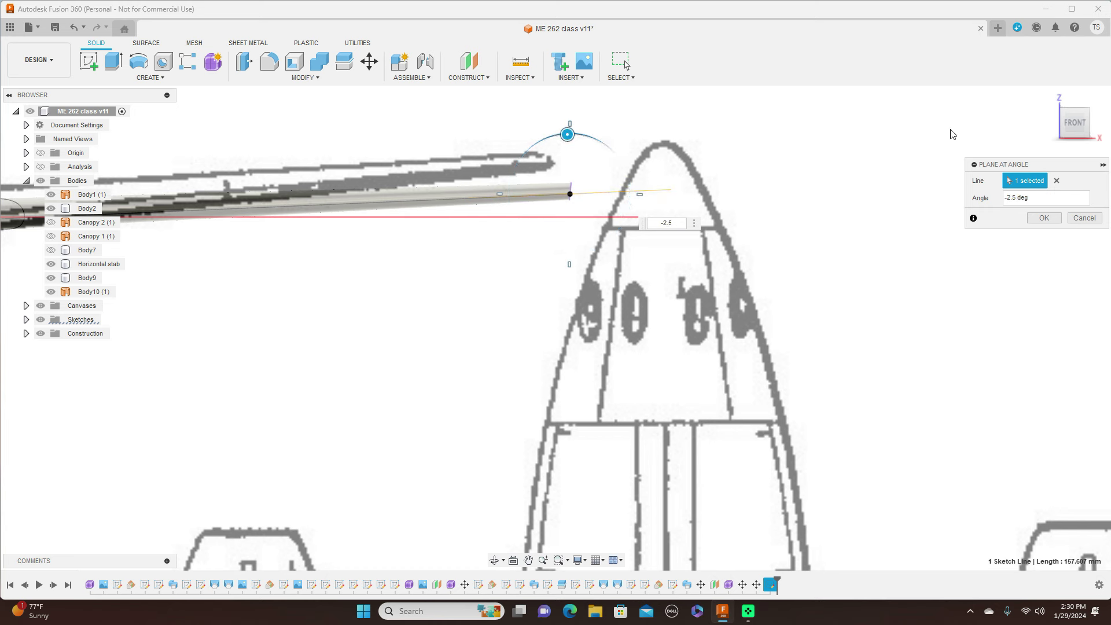
left_click(1045, 218)
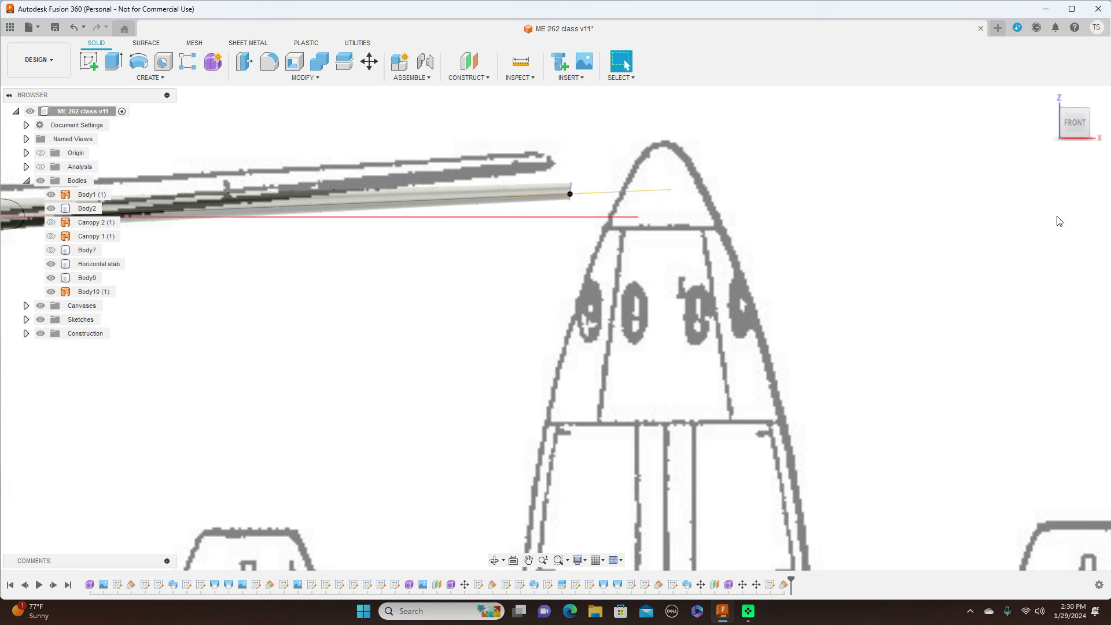
Start a sketch on the new angled plane at the wing's outer end.
left_click_drag(1075, 110, 1073, 119)
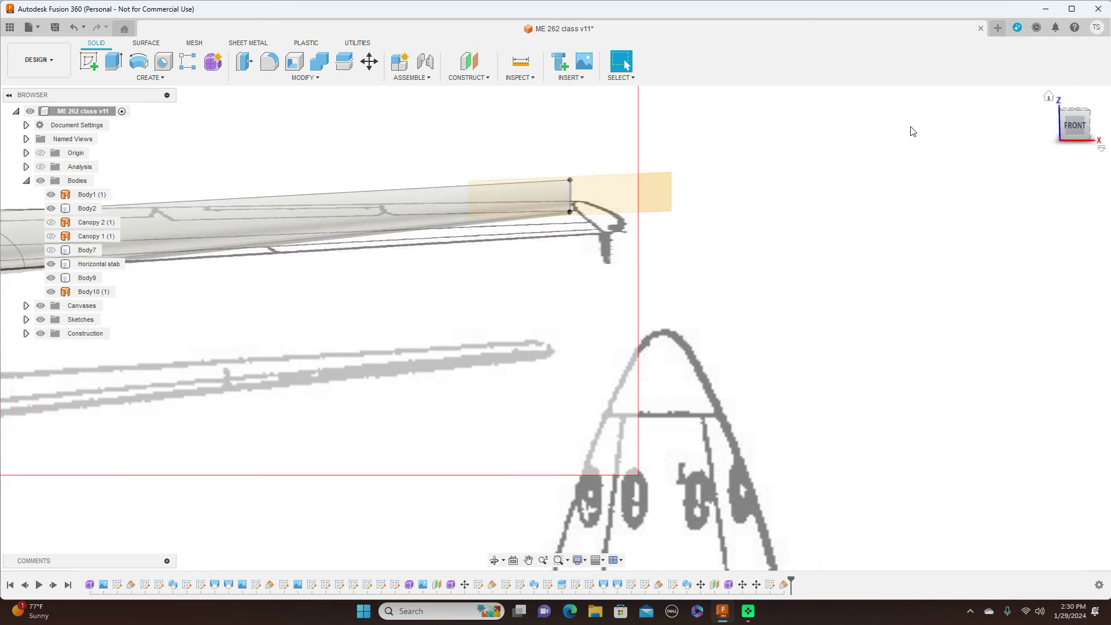
left_click(623, 186)
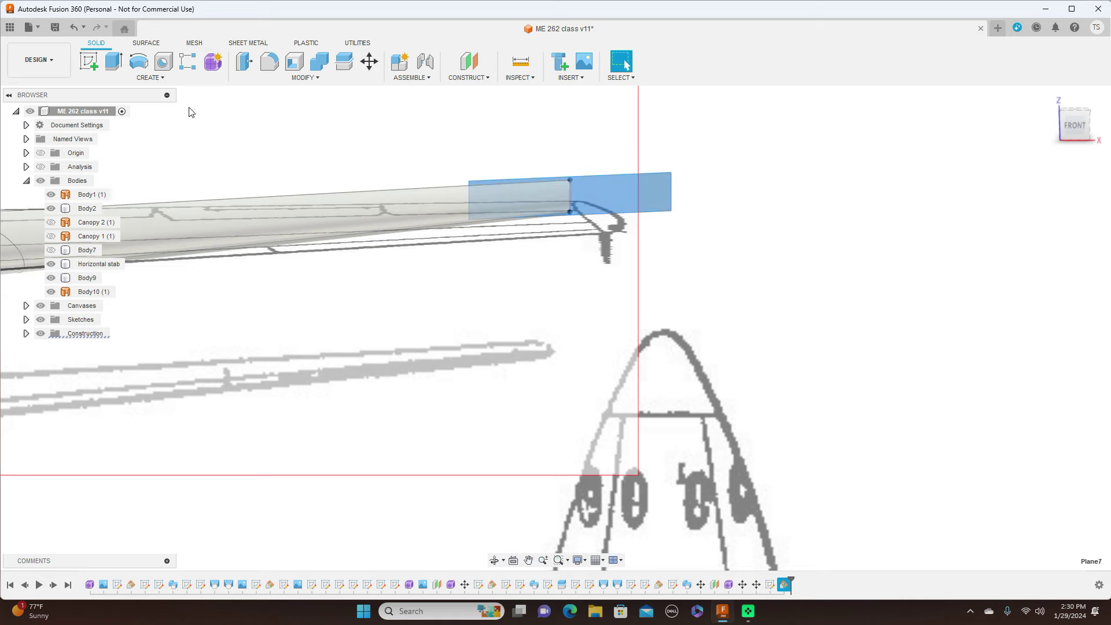
left_click(88, 61)
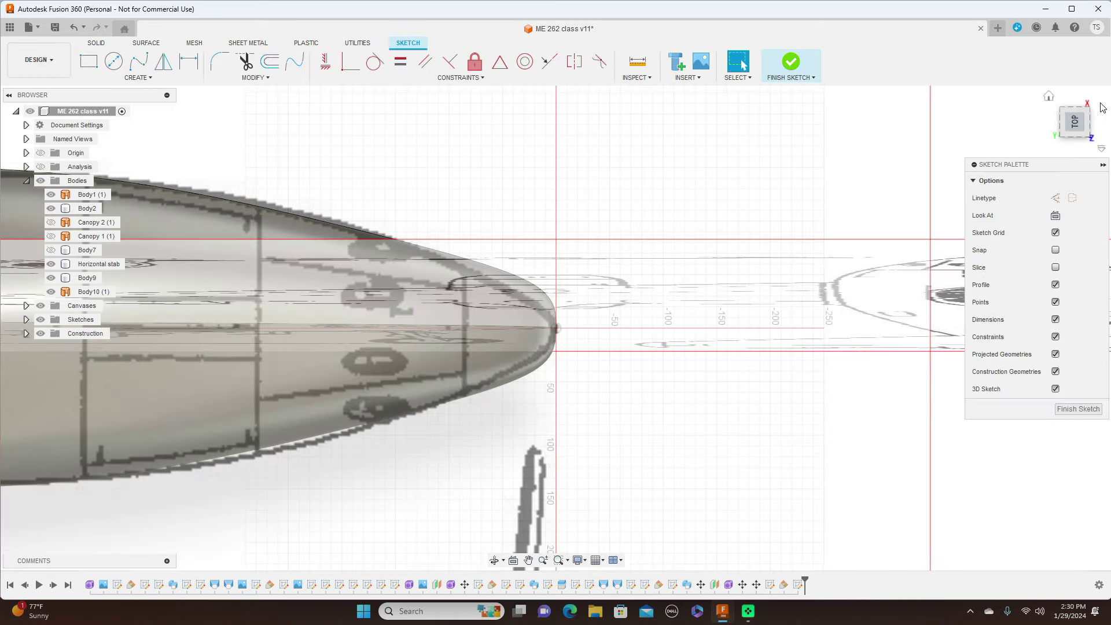
Project the chord line of the wing's end face into the sketch with the projection link on.
left_click(1078, 121)
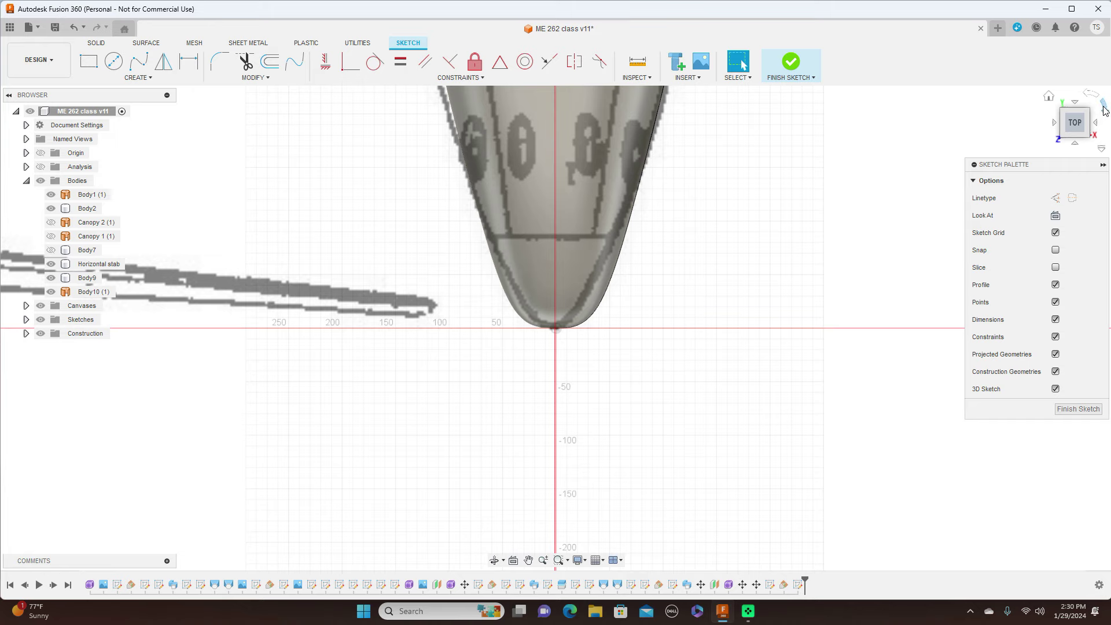
left_click(1100, 112)
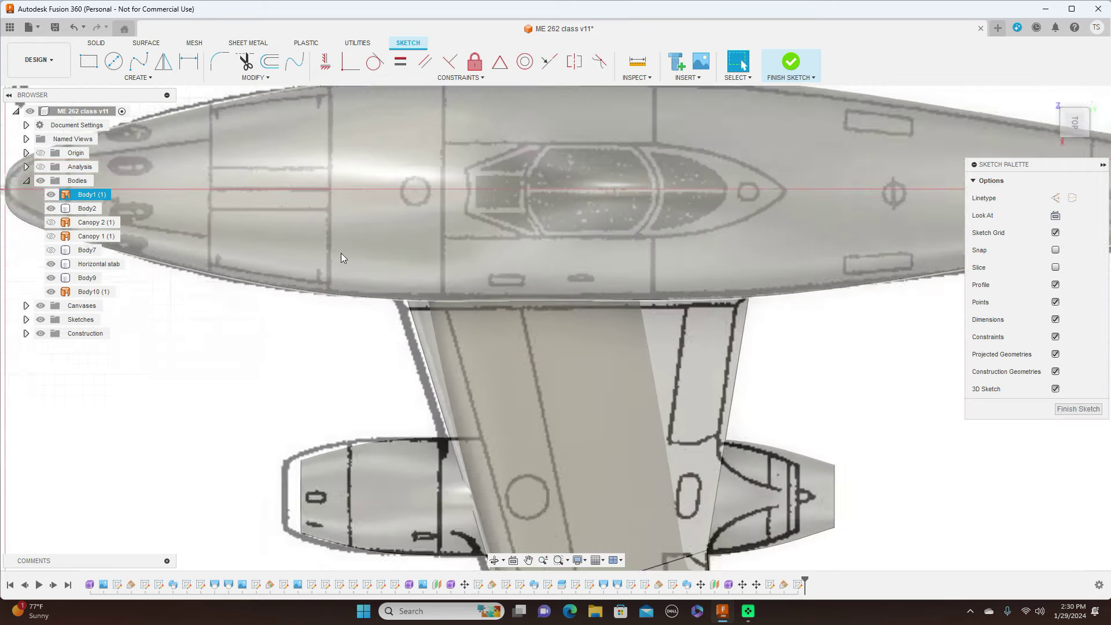
scroll(349, 251, "down", 5)
middle_click_drag(578, 356, 595, 281)
scroll(595, 281, "up", 5)
middle_click_drag(598, 415, 644, 288)
scroll(646, 292, "up", 2)
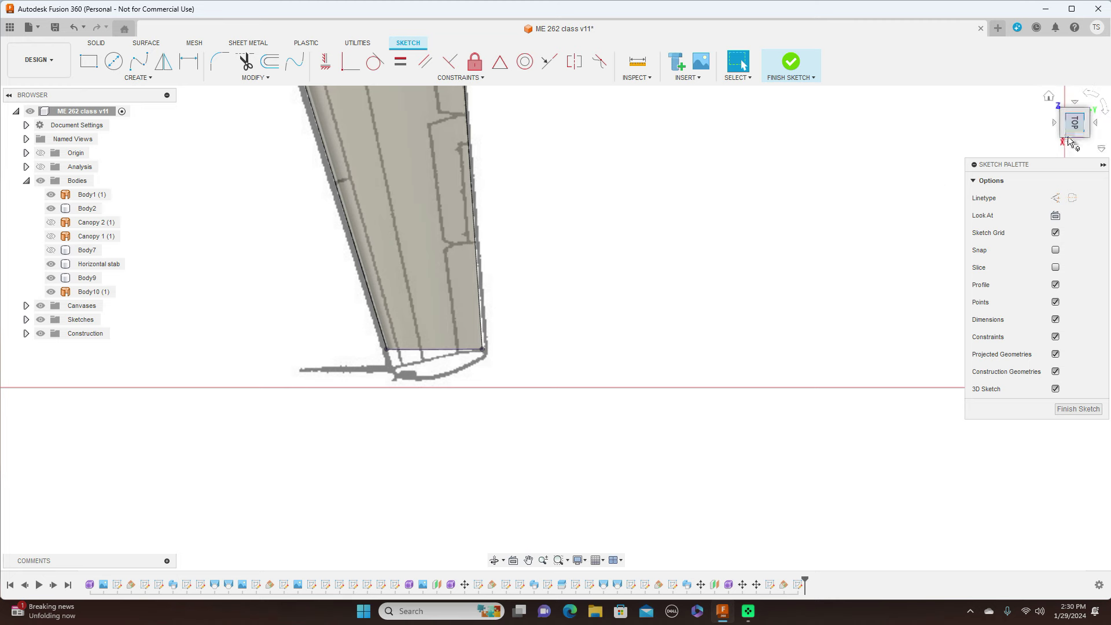
left_click_drag(1067, 137, 1076, 98)
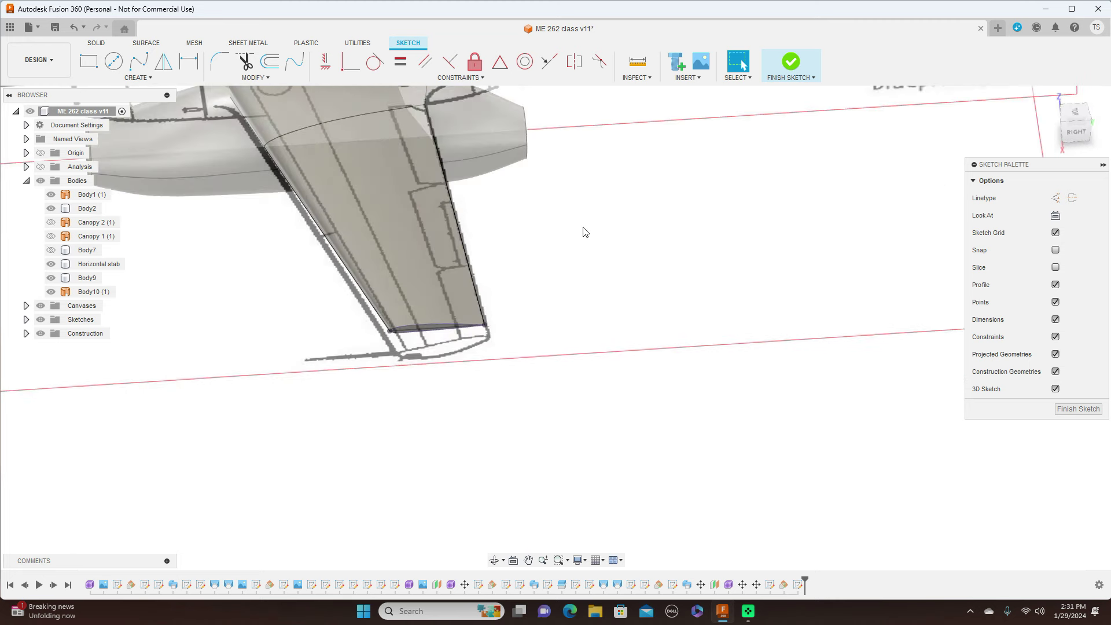
key("p")
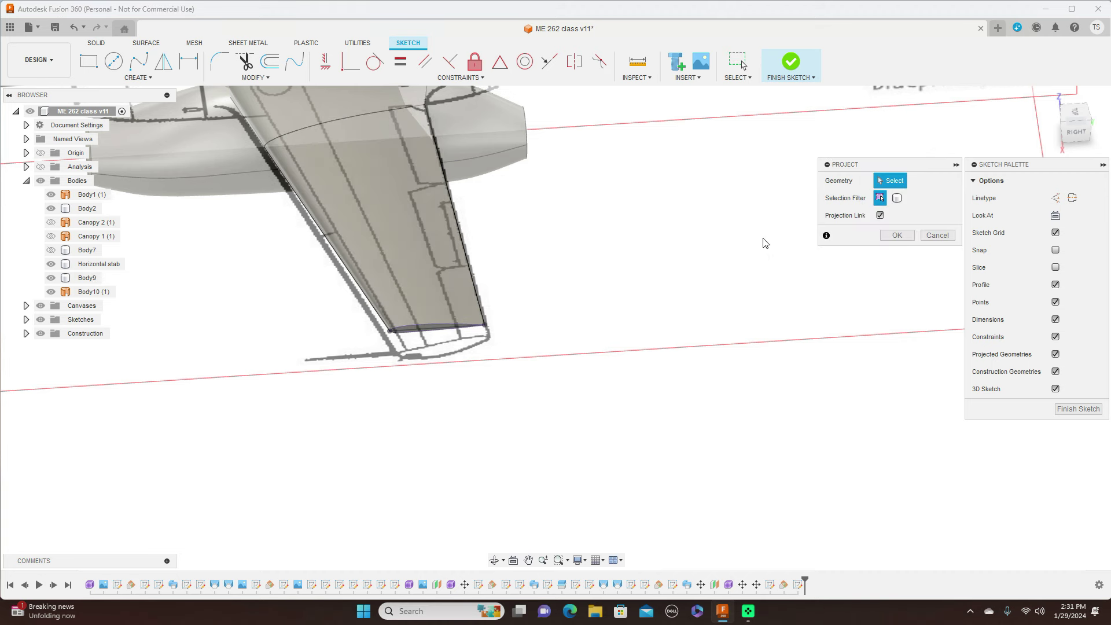
scroll(593, 328, "up", 2)
scroll(592, 307, "up", 2)
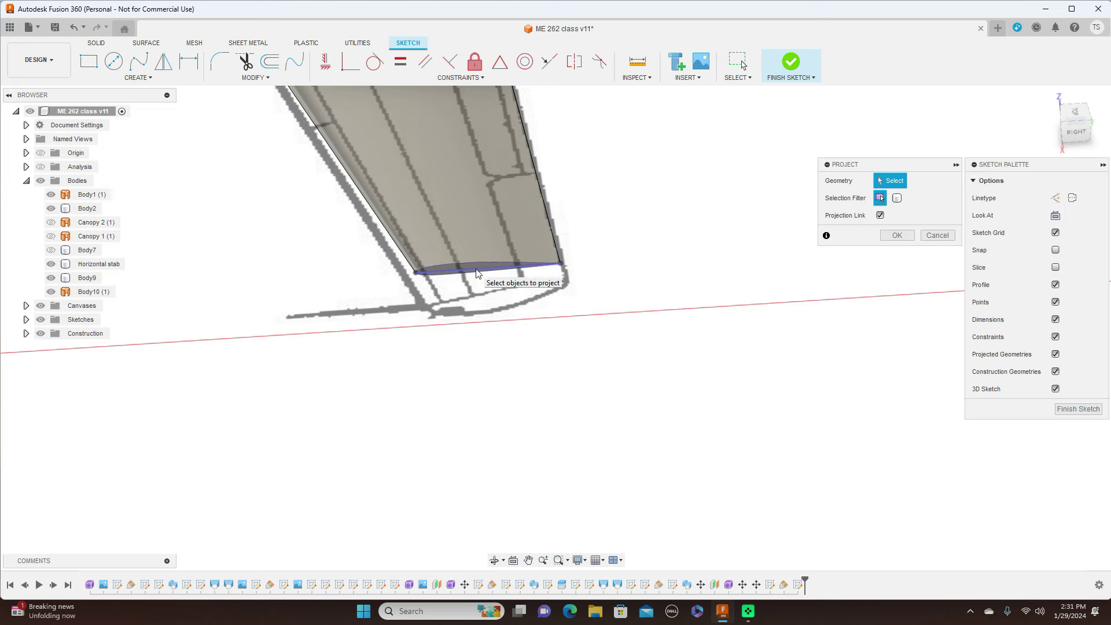
left_click(519, 270)
left_click(890, 237)
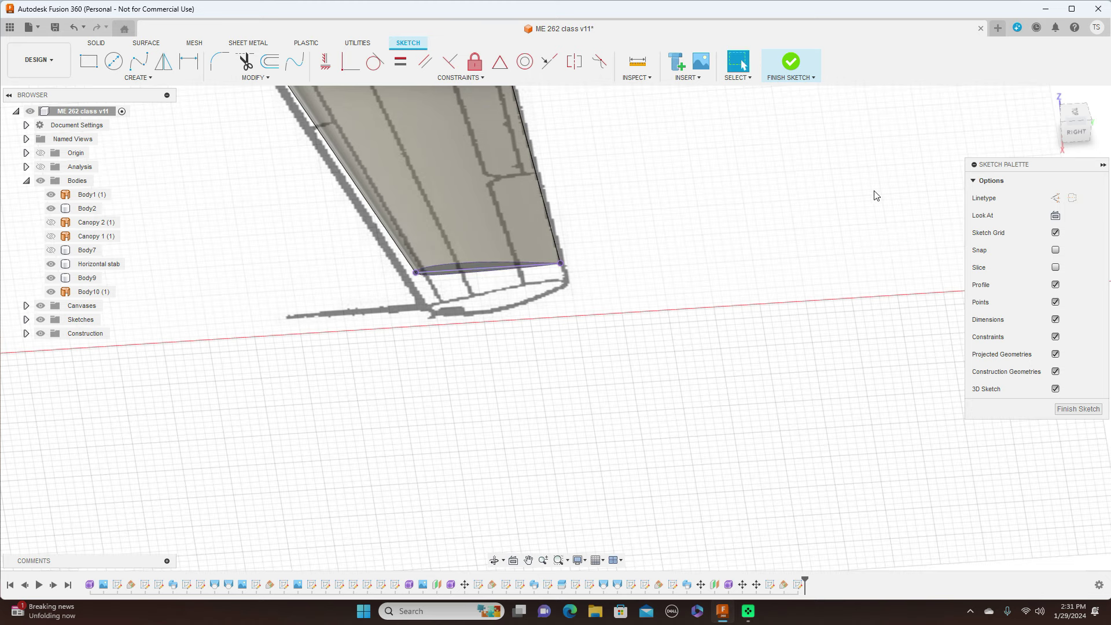
Trace the blueprint's rounded wing tip with a fit point spline from the chord's leading end through three points to its trailing end.
scroll(879, 193, "down", 2)
left_click(1074, 112)
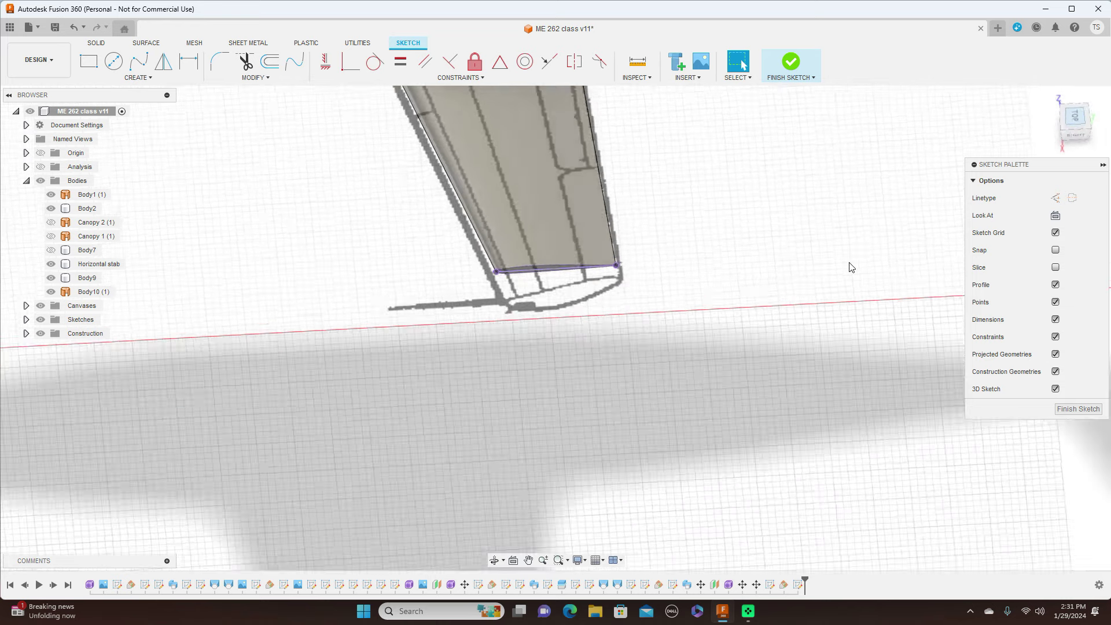
left_click(144, 67)
left_click(496, 322)
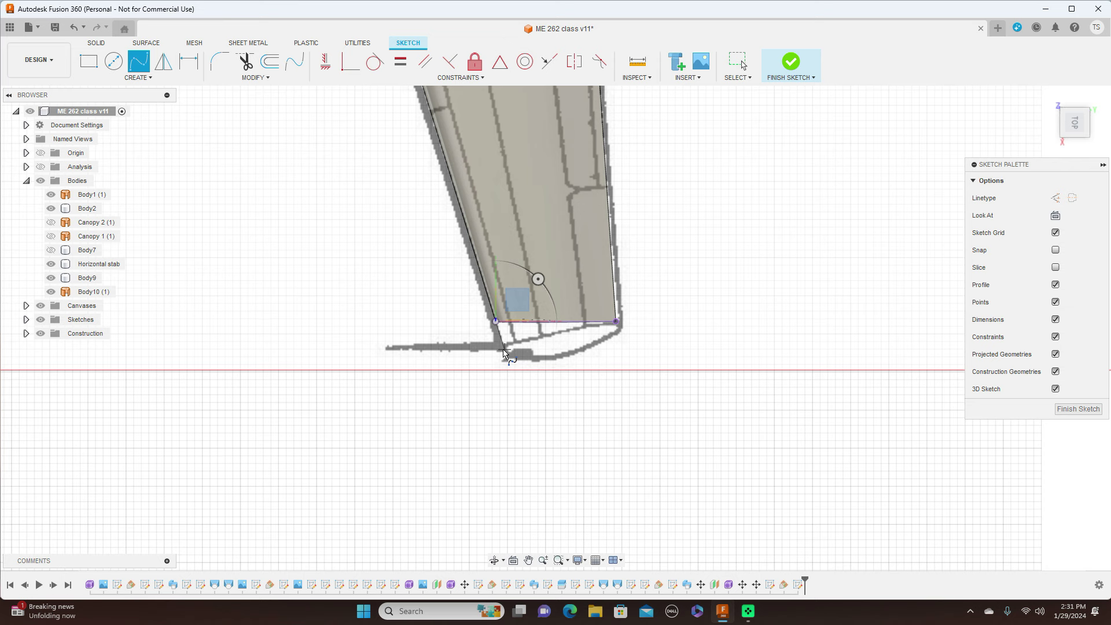
left_click(503, 348)
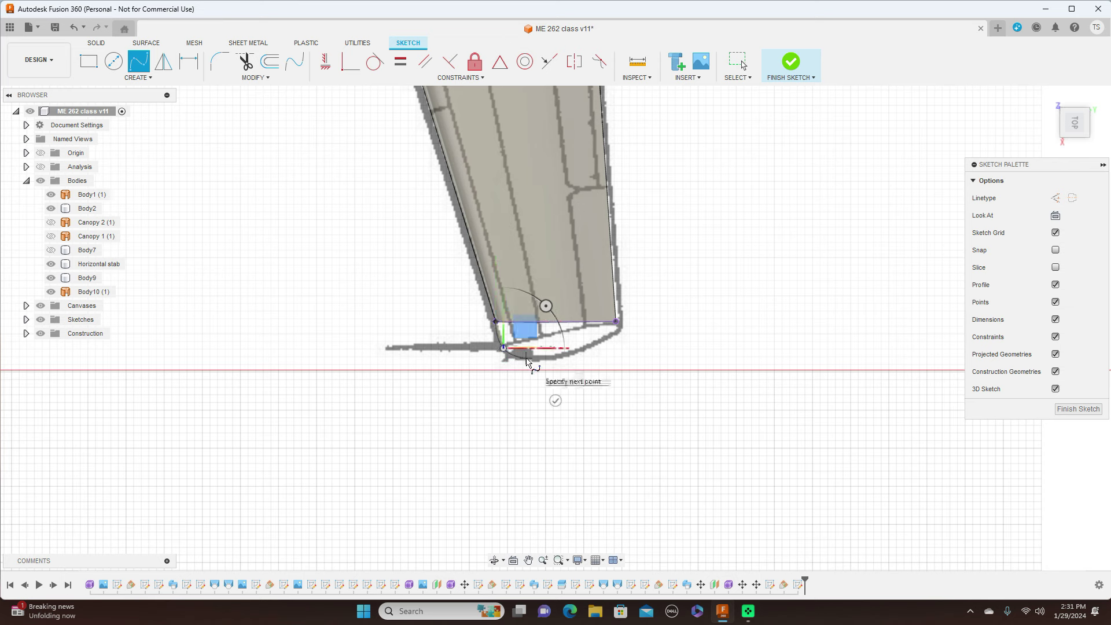
left_click(526, 358)
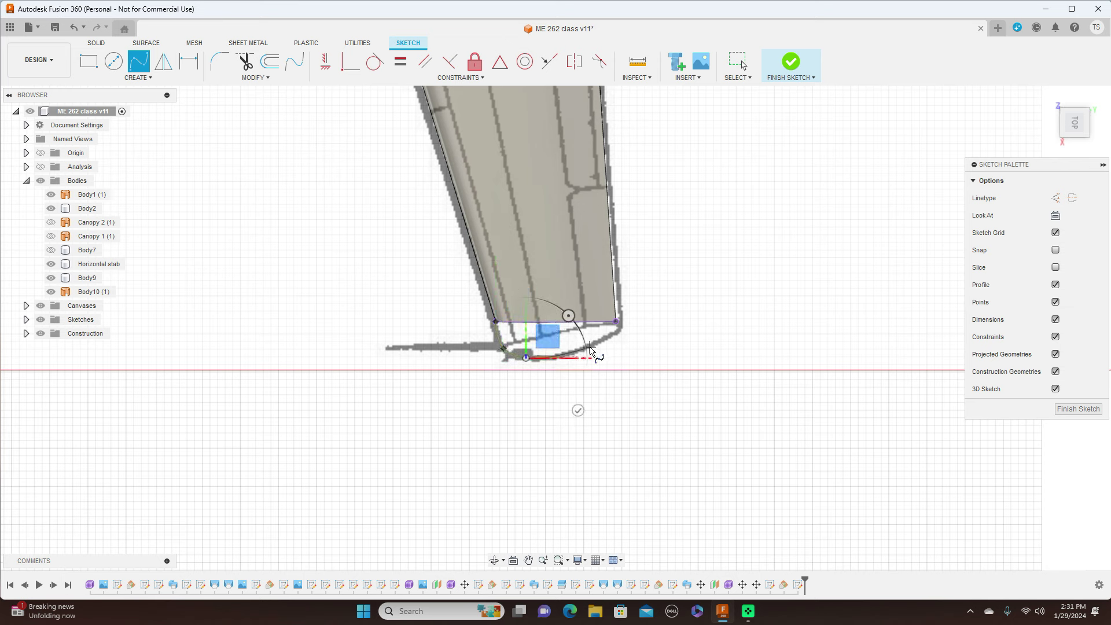
left_click(589, 346)
left_click(617, 323)
right_click(618, 325)
left_click(652, 319)
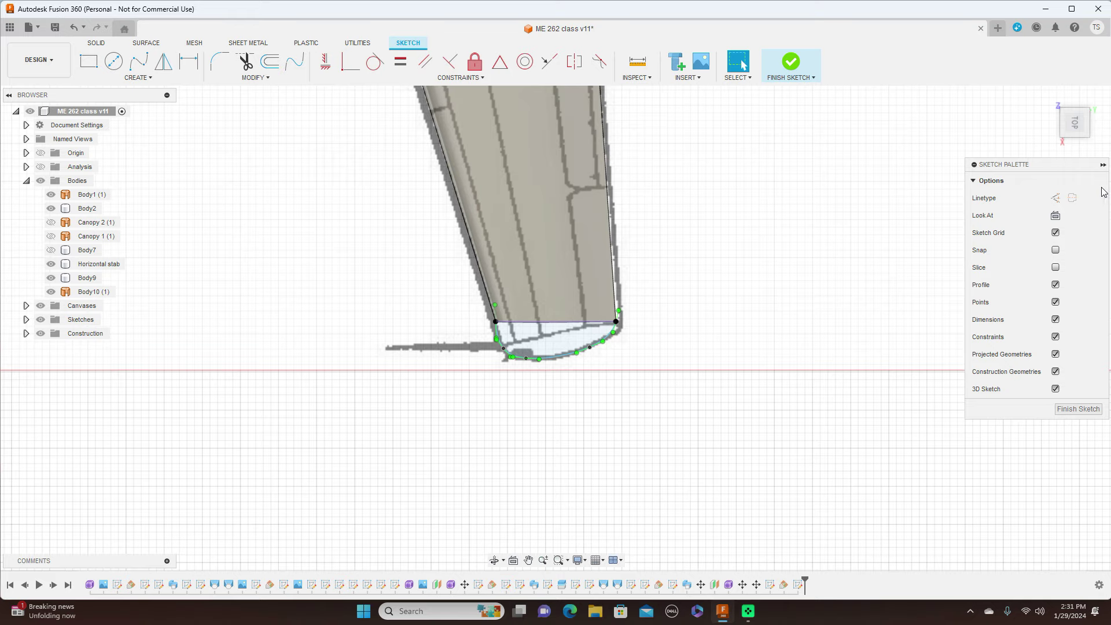
Nudge the spline's fit point nearest the leading edge to follow the blueprint outline, and finish the sketch.
scroll(726, 322, "up", 3)
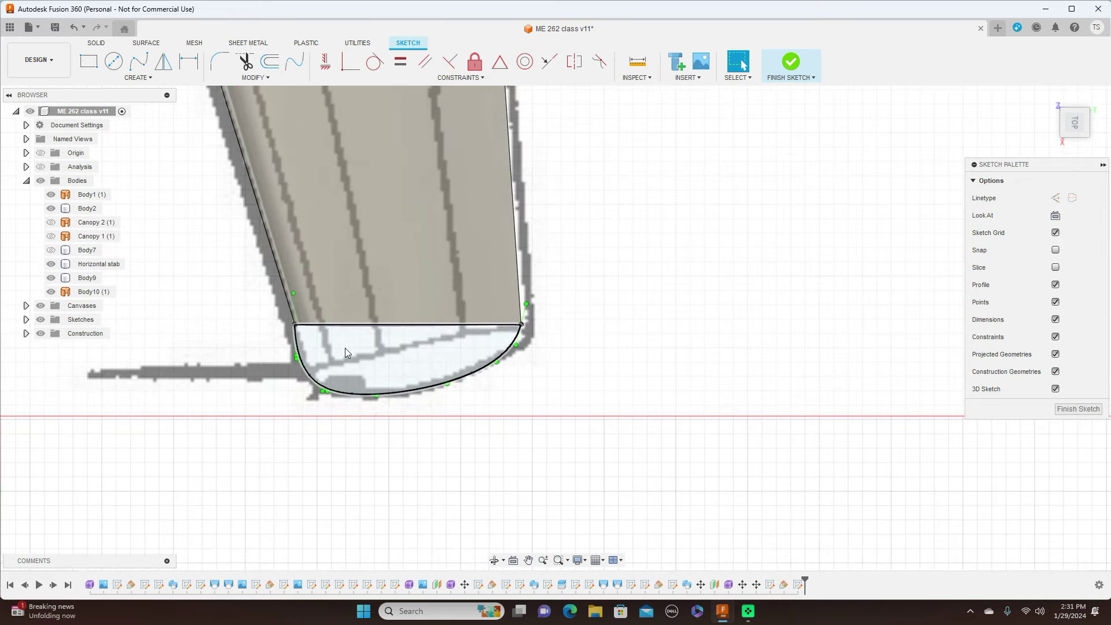
left_click(300, 359)
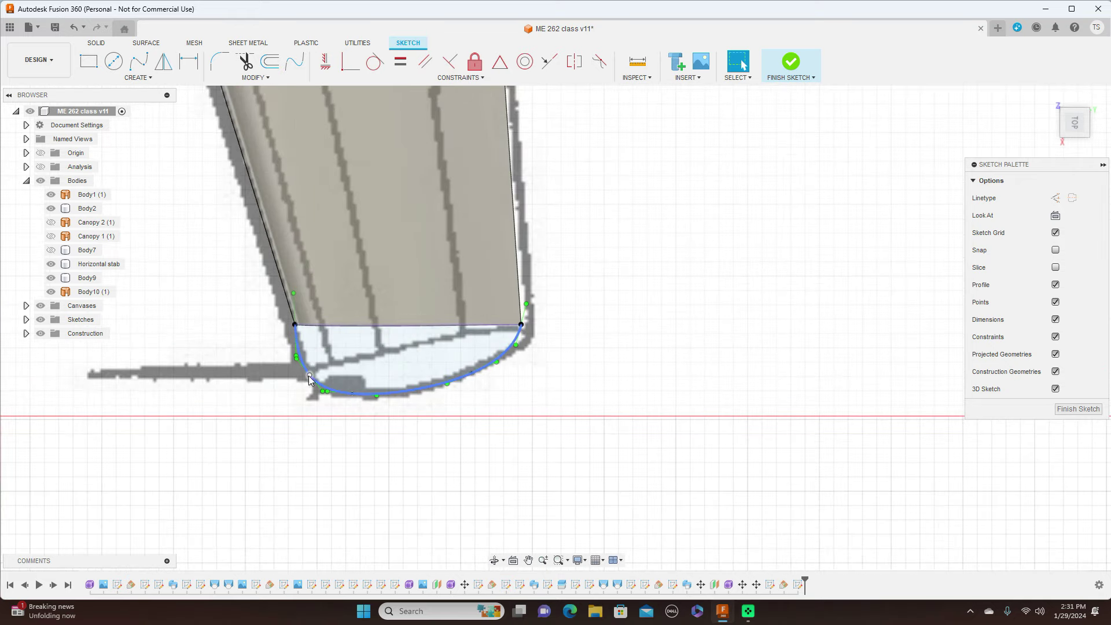
left_click(313, 375)
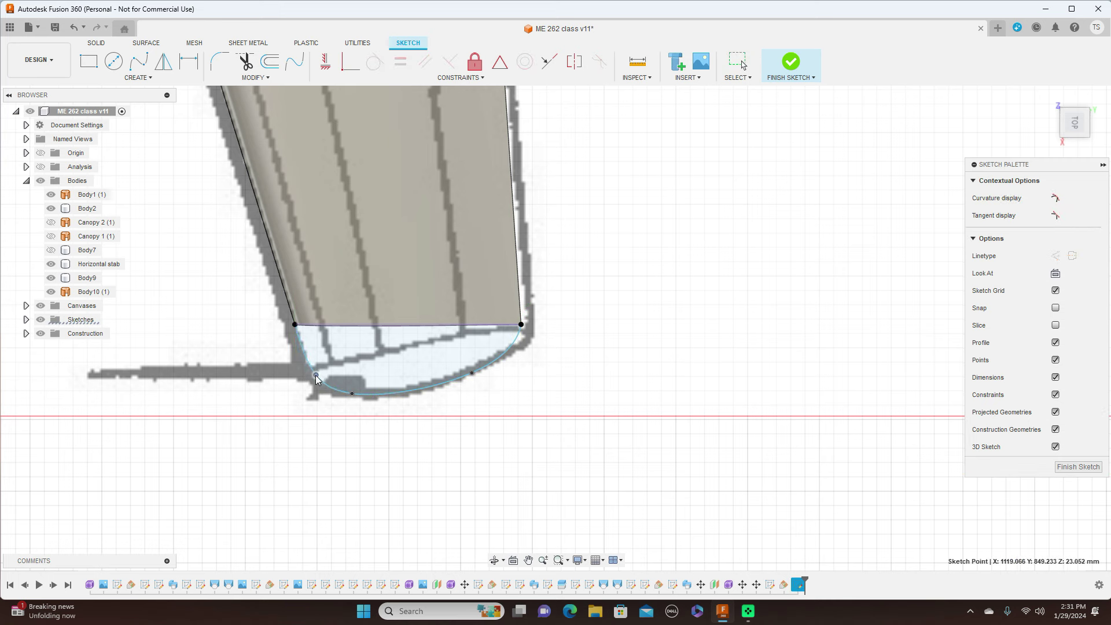
left_click_drag(314, 376, 317, 375)
key("Escape")
left_click(1086, 468)
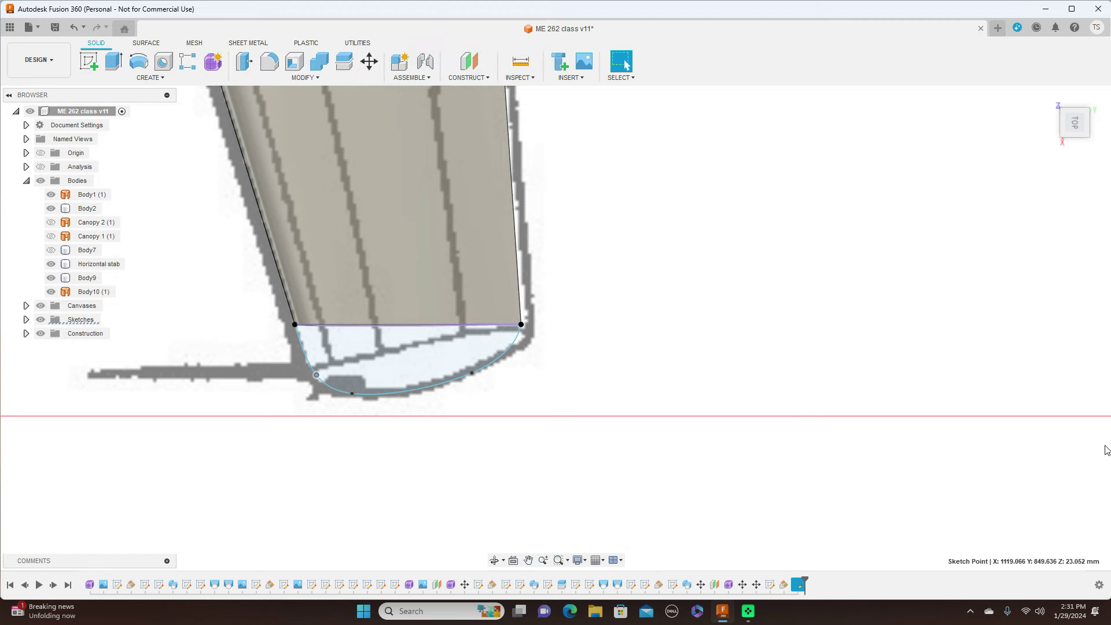
Loft the rounded wing tip from the end profile's upper half through the traced tip outline to its lower half, joined to the wing.
left_click_drag(1071, 135, 1080, 92)
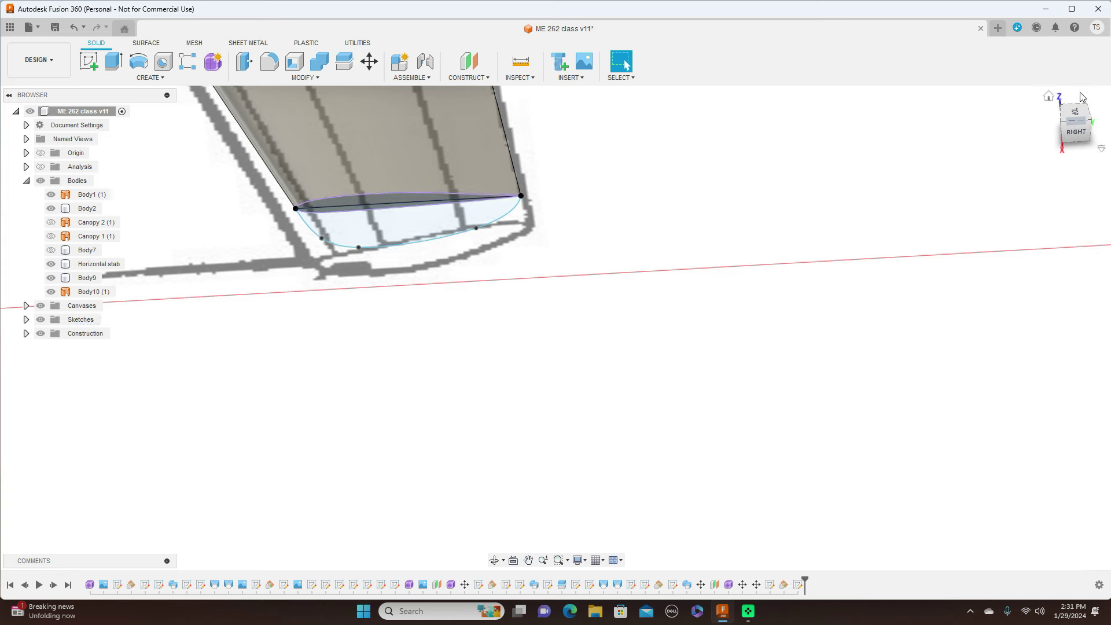
left_click(390, 196)
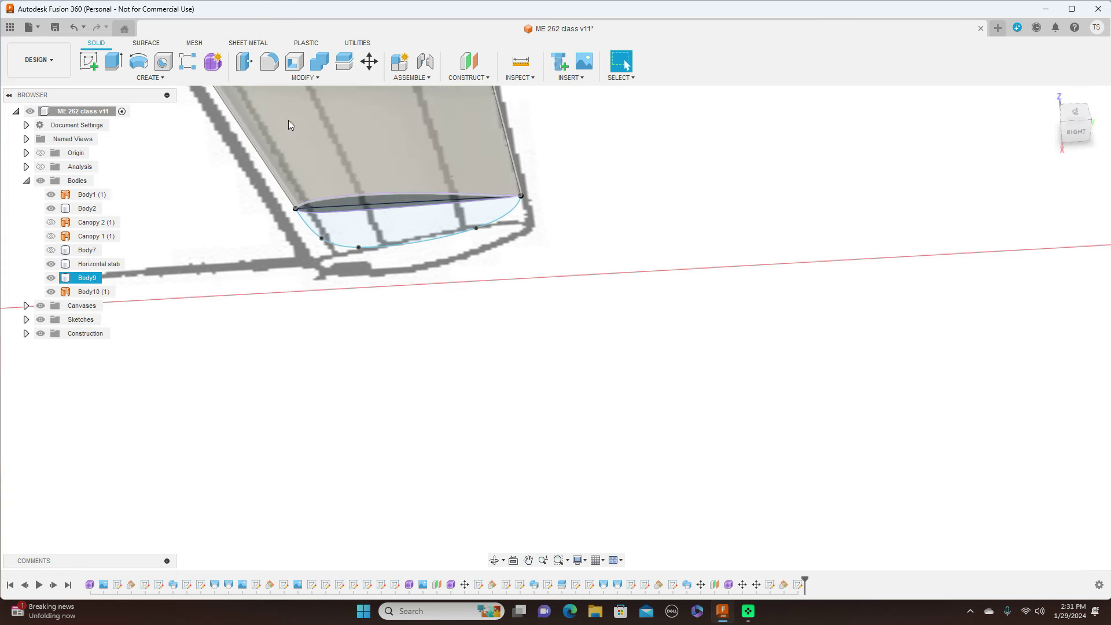
left_click(164, 78)
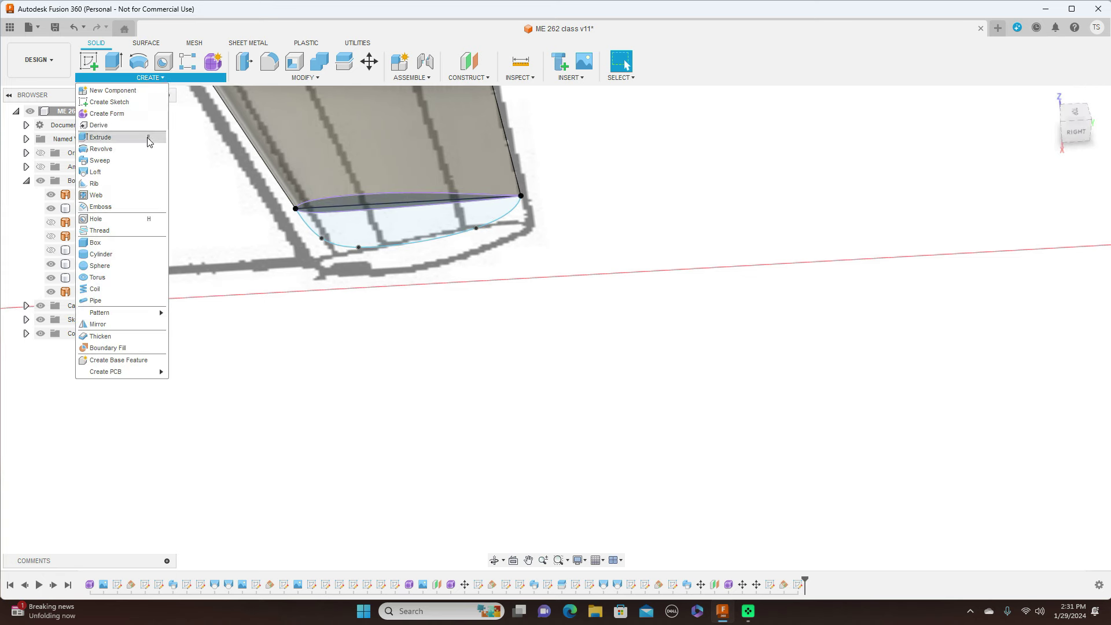
left_click(133, 172)
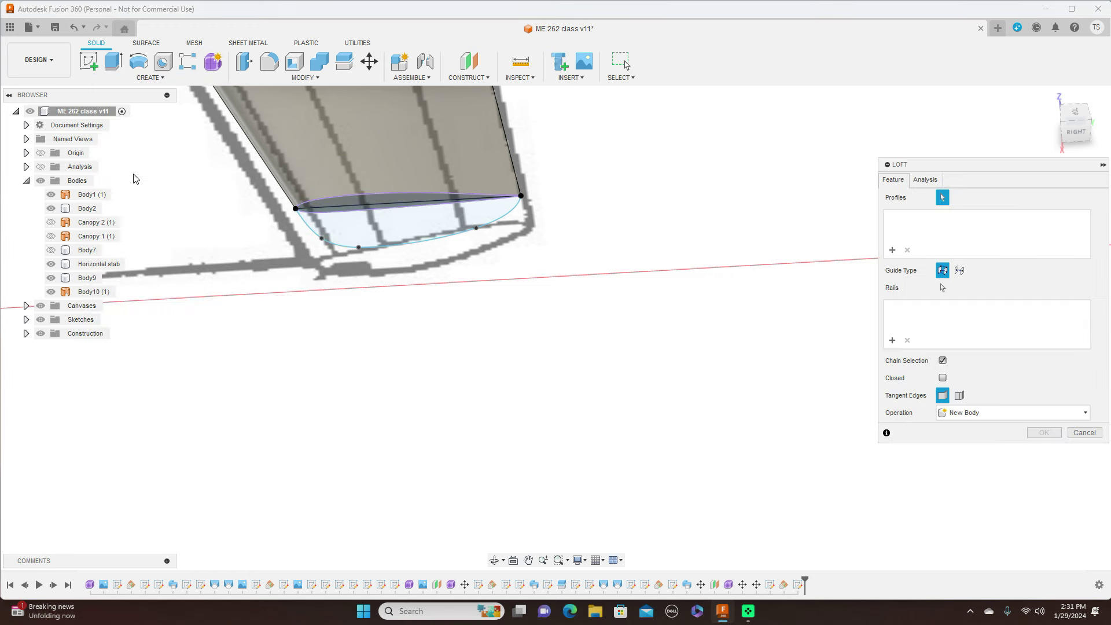
left_click(389, 203)
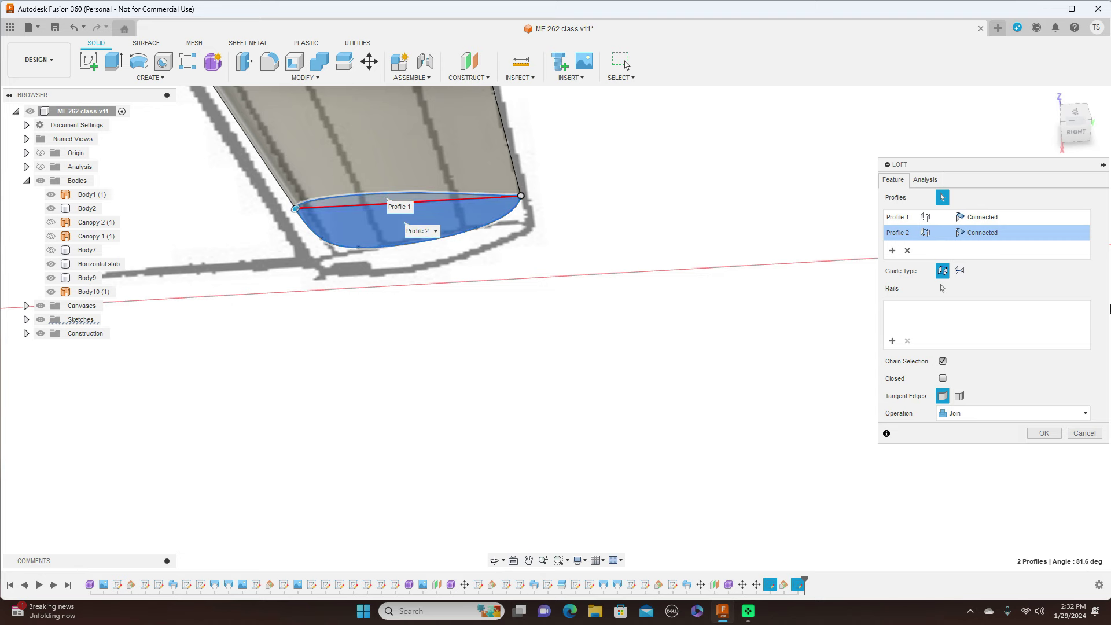
left_click_drag(1084, 133, 1079, 70)
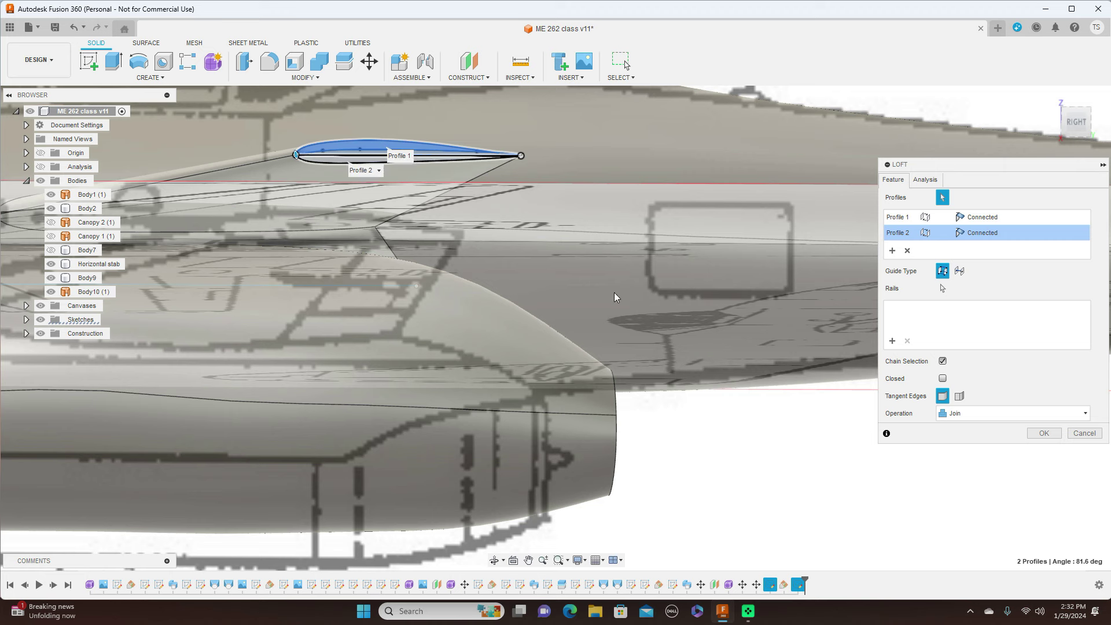
left_click(827, 415)
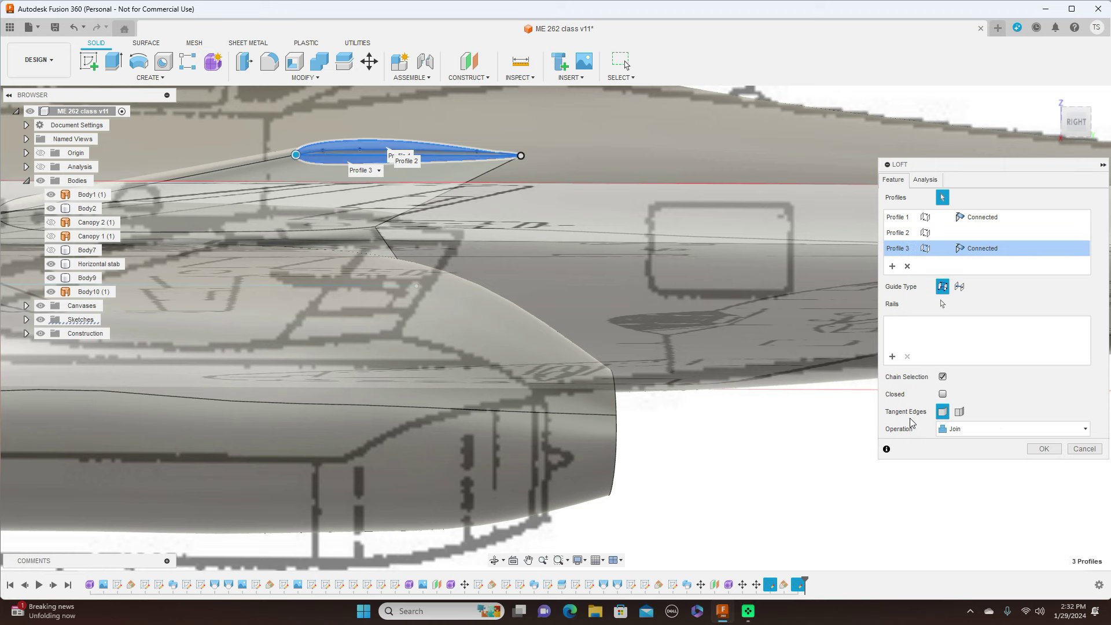
left_click(1045, 455)
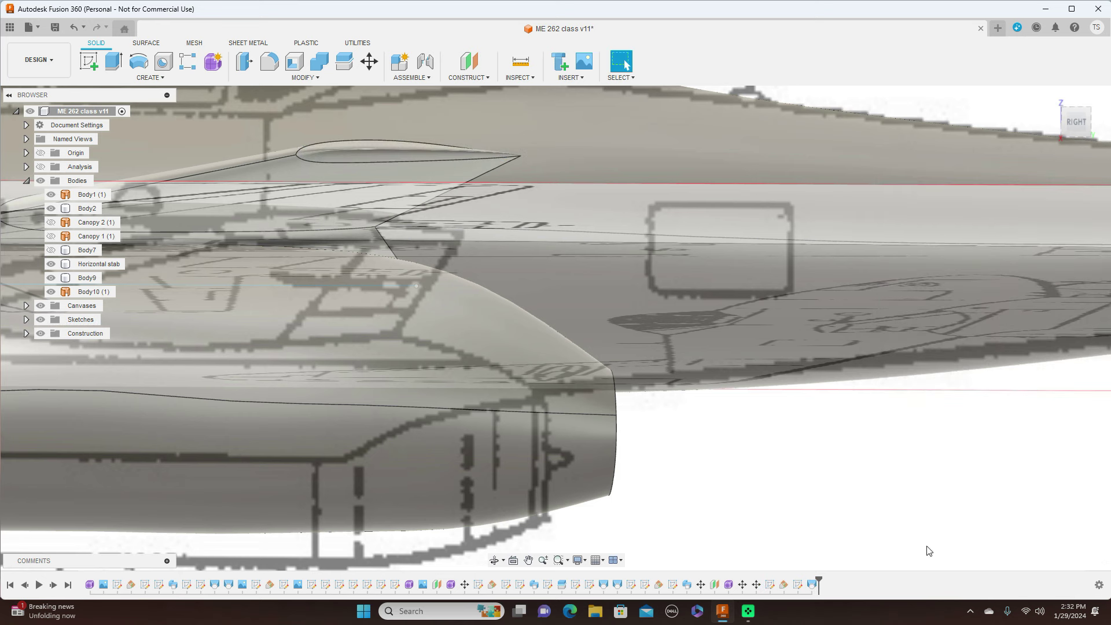
Hide all the blueprint canvases around the airframe.
scroll(932, 536, "down", 2)
scroll(943, 529, "down", 1)
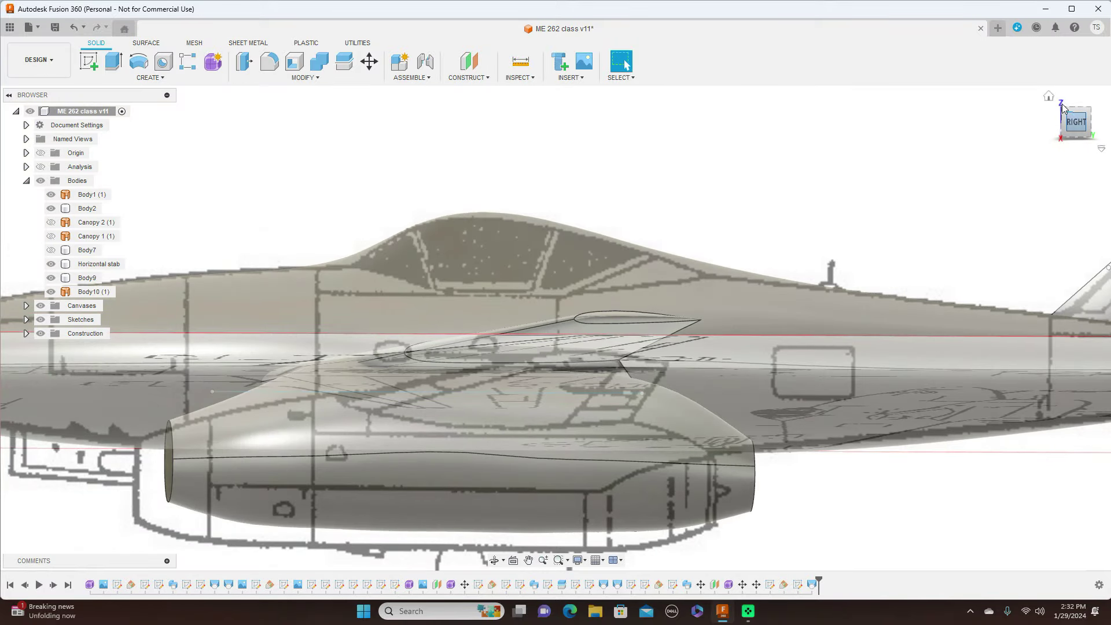
left_click_drag(1065, 110, 1081, 136)
scroll(846, 249, "down", 4)
left_click(851, 310)
scroll(862, 340, "down", 1)
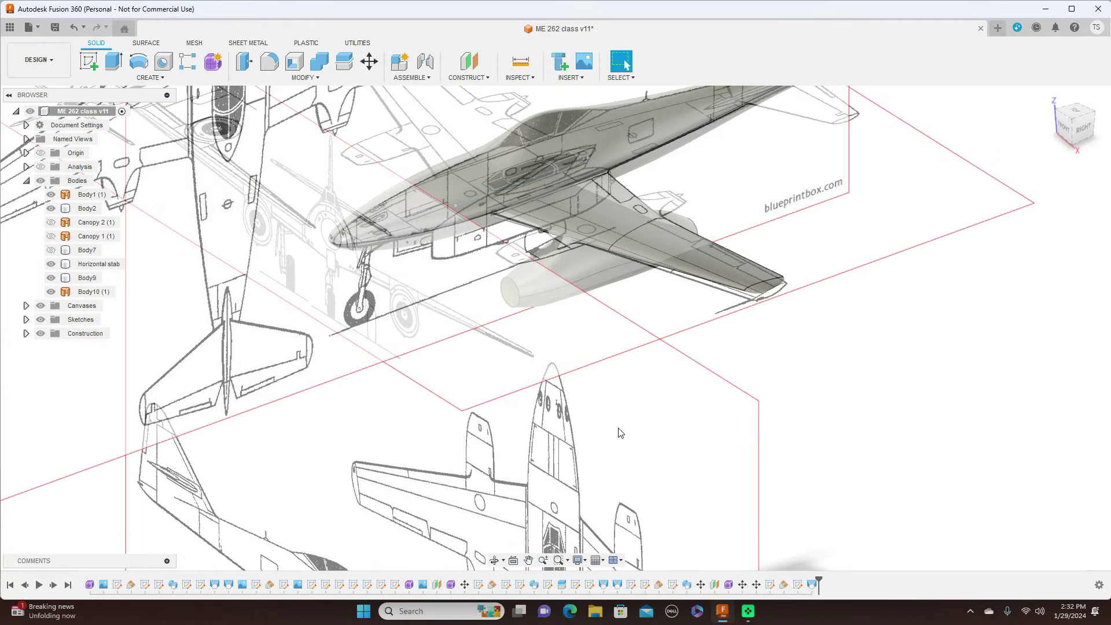
left_click(40, 306)
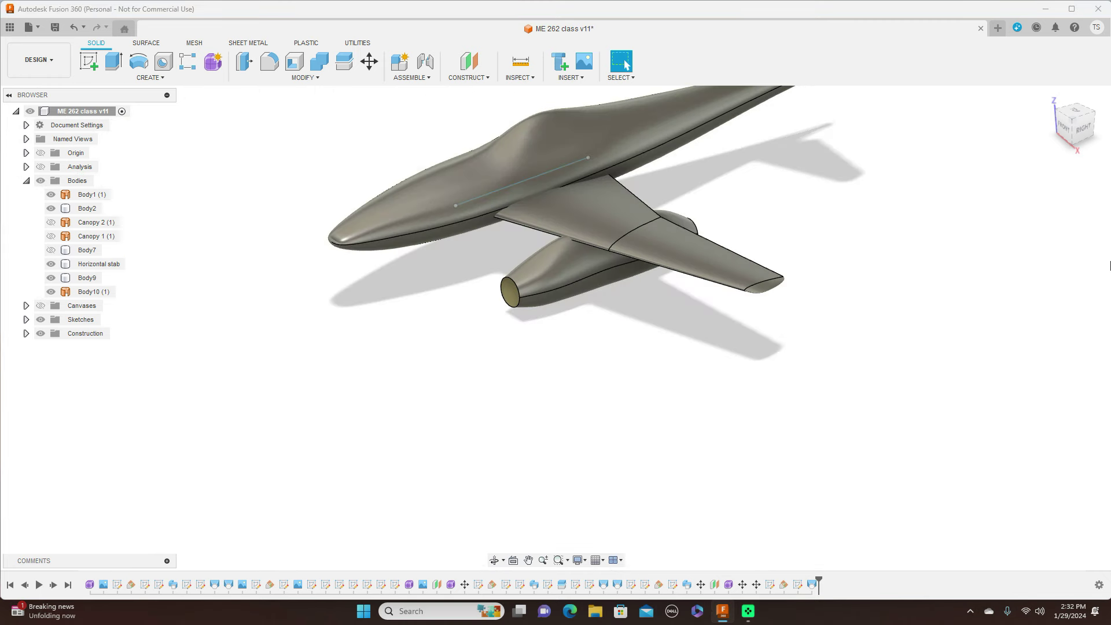
Hide all sketches so that their lines no longer overlay the airframe bodies.
left_click(1071, 121)
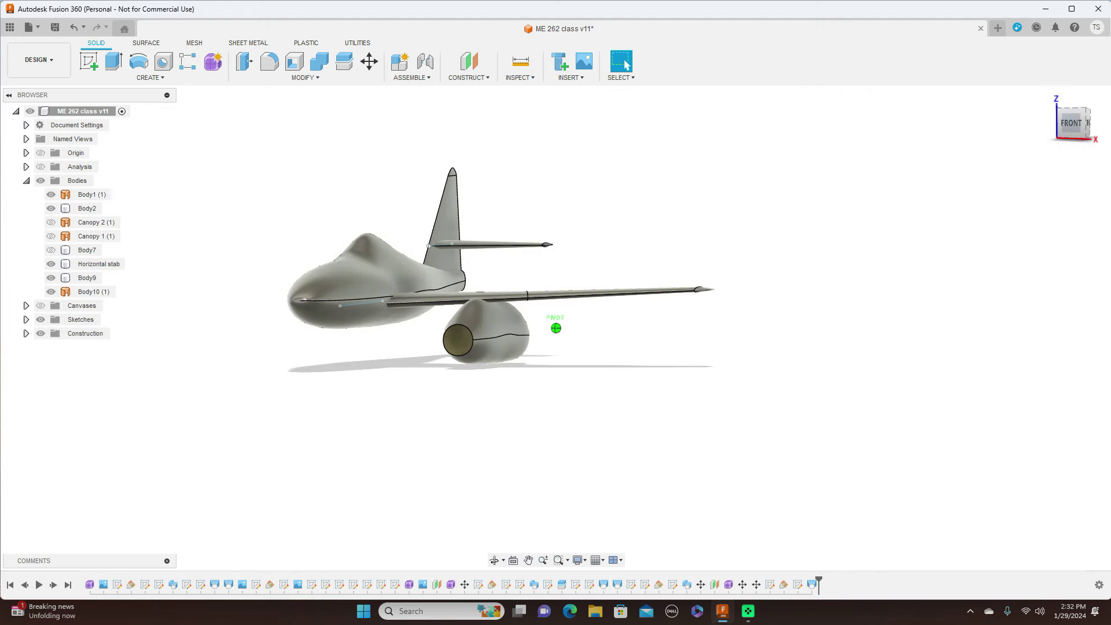
mouse_move(1071, 122)
left_mouse_down()
mouse_move(1009, 122)
mouse_move(1040, 124)
left_mouse_up()
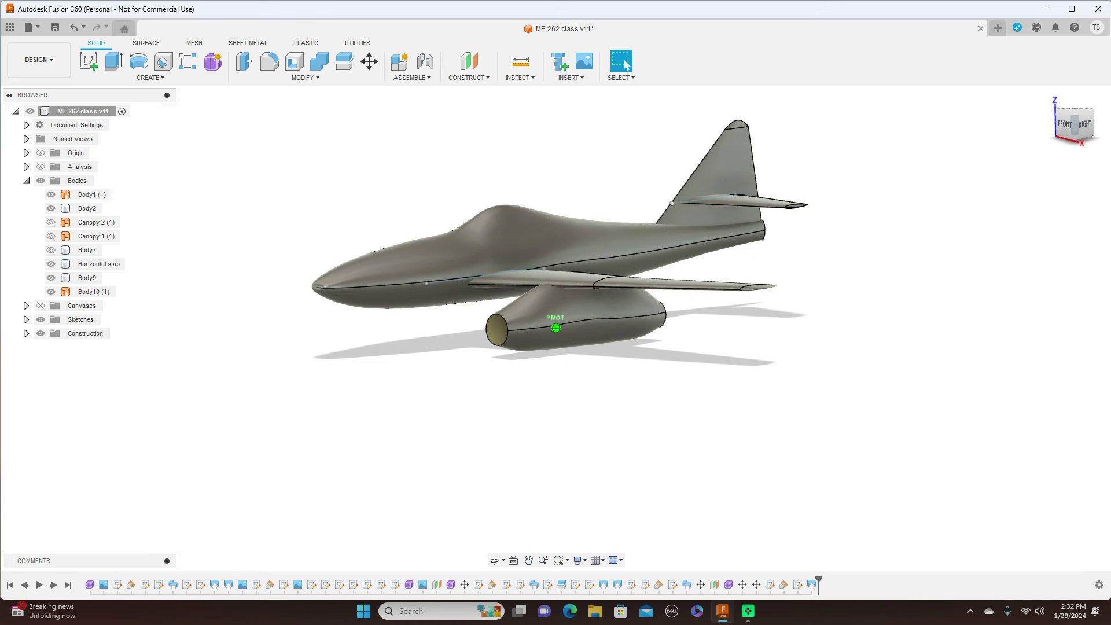
left_click(534, 309)
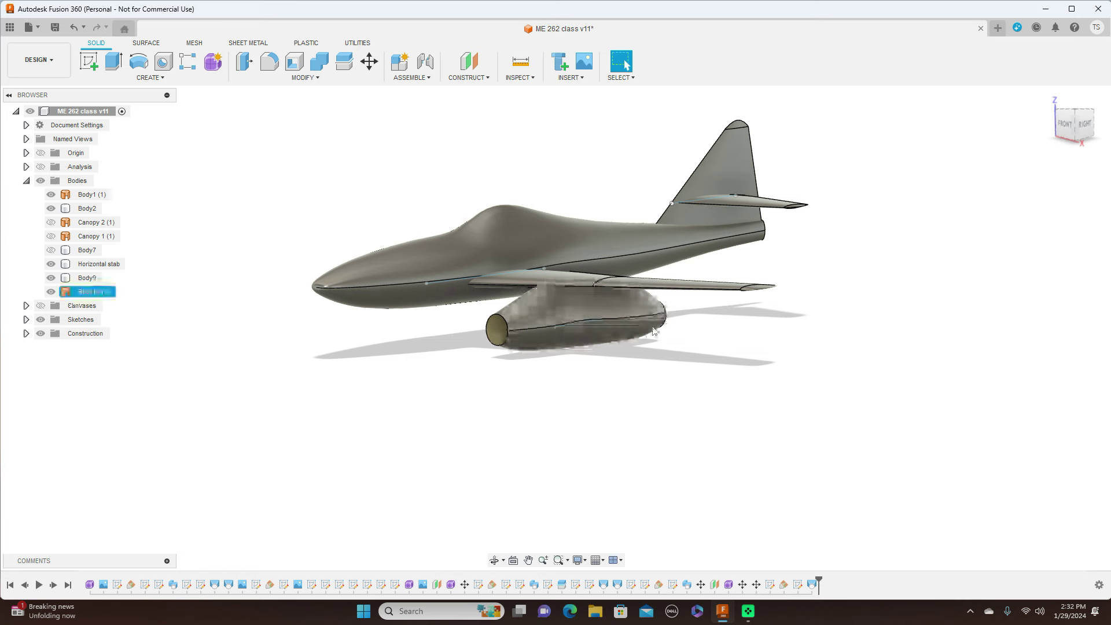
left_click(958, 307)
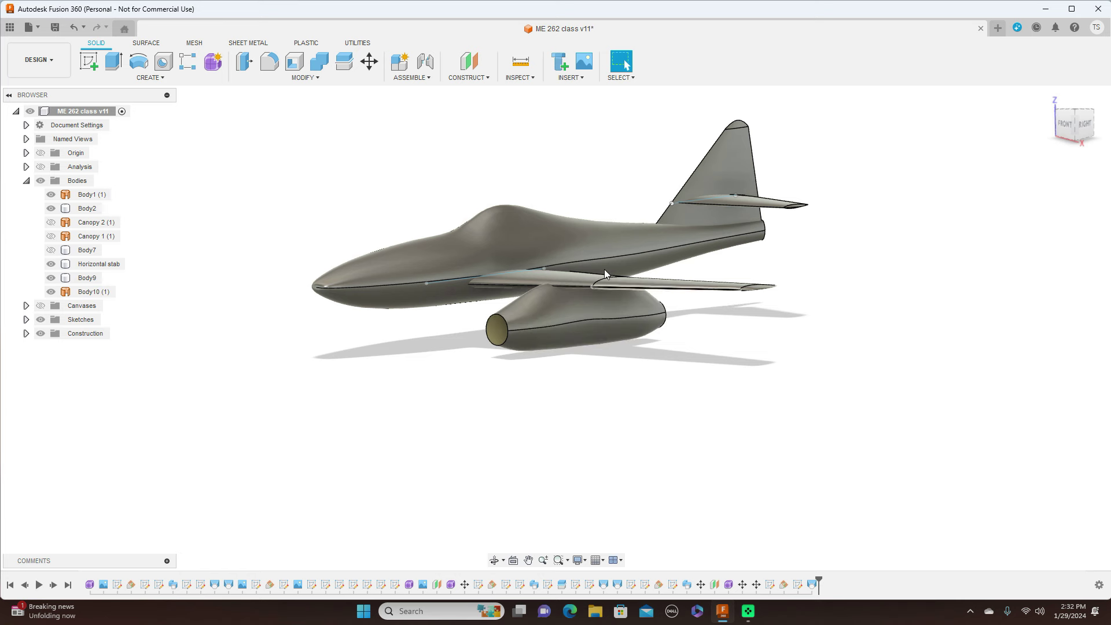
left_click(457, 238)
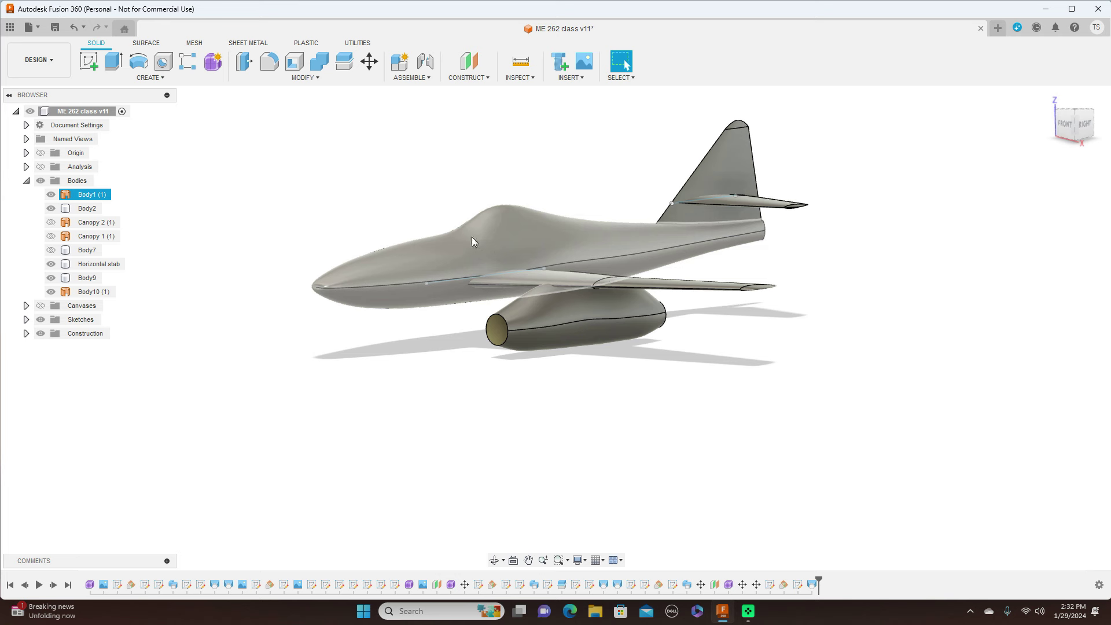
key("Escape")
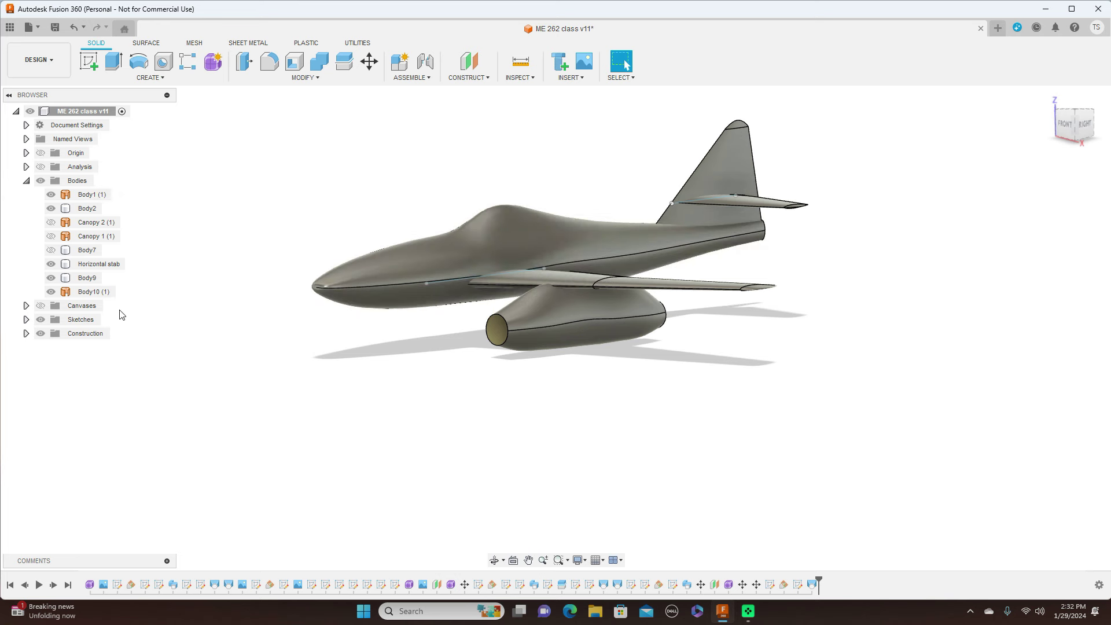
left_click(41, 320)
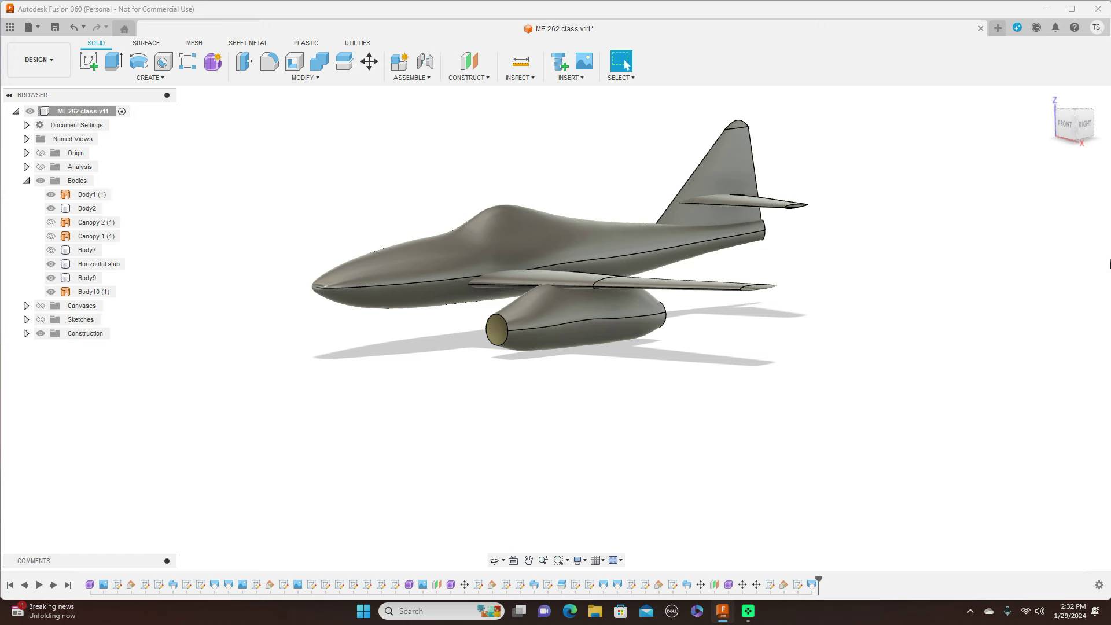
Examine the shape of the fuselage, wing, engine nacelle and tail from several front and side angles.
mouse_move(1079, 120)
left_mouse_down()
mouse_move(1106, 112)
mouse_move(1110, 142)
mouse_move(1106, 118)
left_mouse_up()
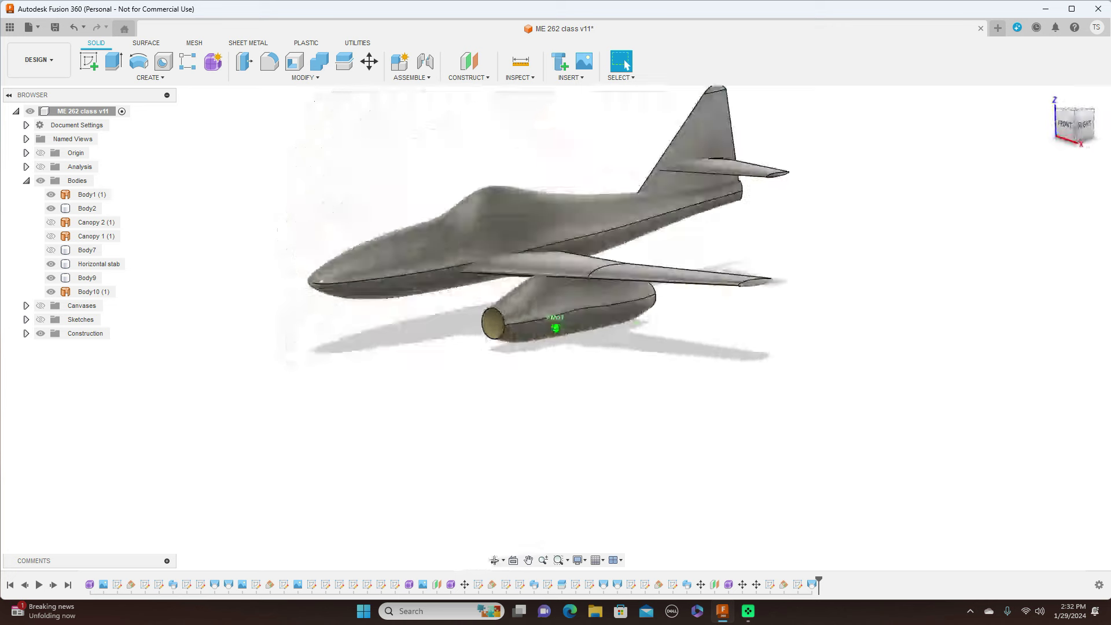
middle_click_drag(1102, 116, 1068, 116, "shift")
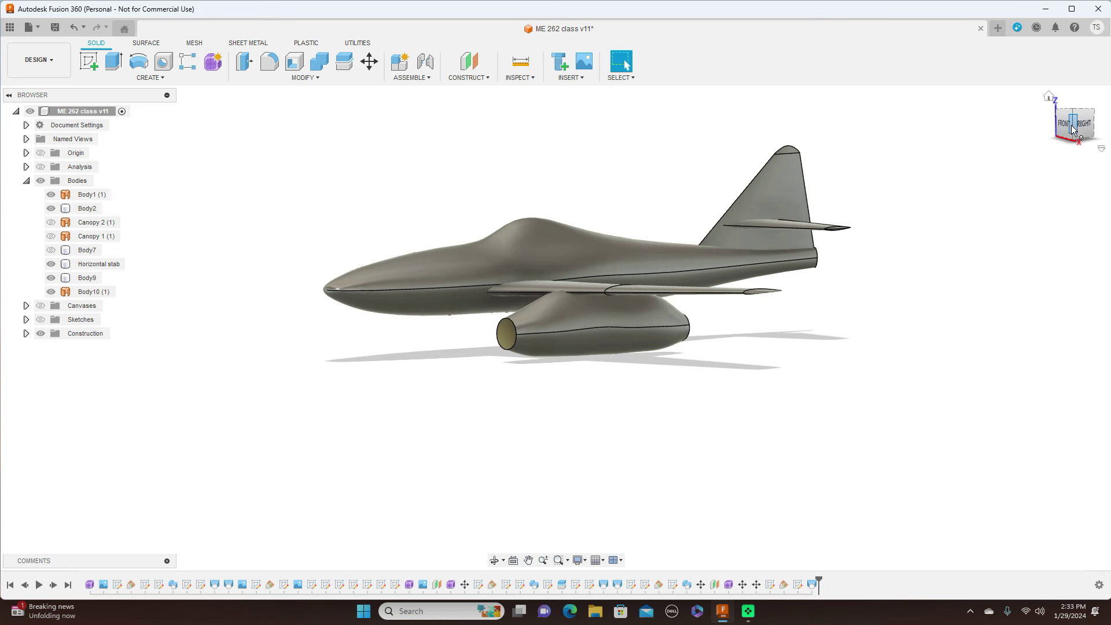
mouse_move(1073, 130)
left_mouse_down()
mouse_move(1089, 139)
mouse_move(1101, 117)
mouse_move(1077, 131)
left_mouse_up()
middle_click_drag(440, 324, 417, 315, "shift")
mouse_move(1076, 131)
left_mouse_down()
mouse_move(1084, 140)
mouse_move(1078, 132)
left_mouse_up()
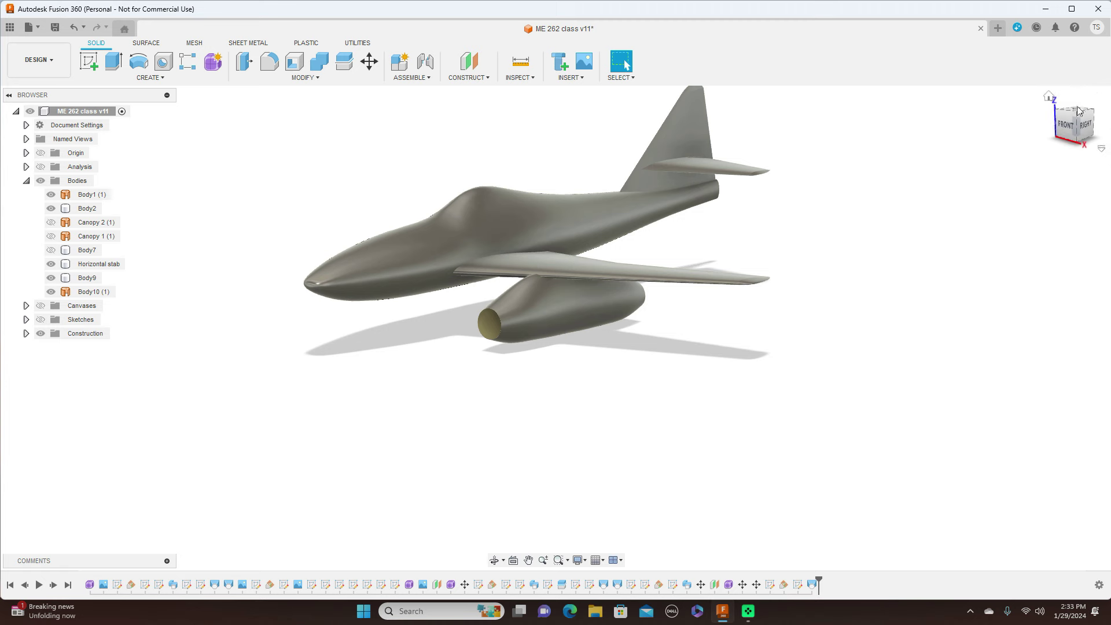
mouse_move(1075, 113)
left_mouse_down()
mouse_move(1095, 102)
mouse_move(984, 104)
mouse_move(1002, 145)
mouse_move(1077, 120)
left_mouse_up()
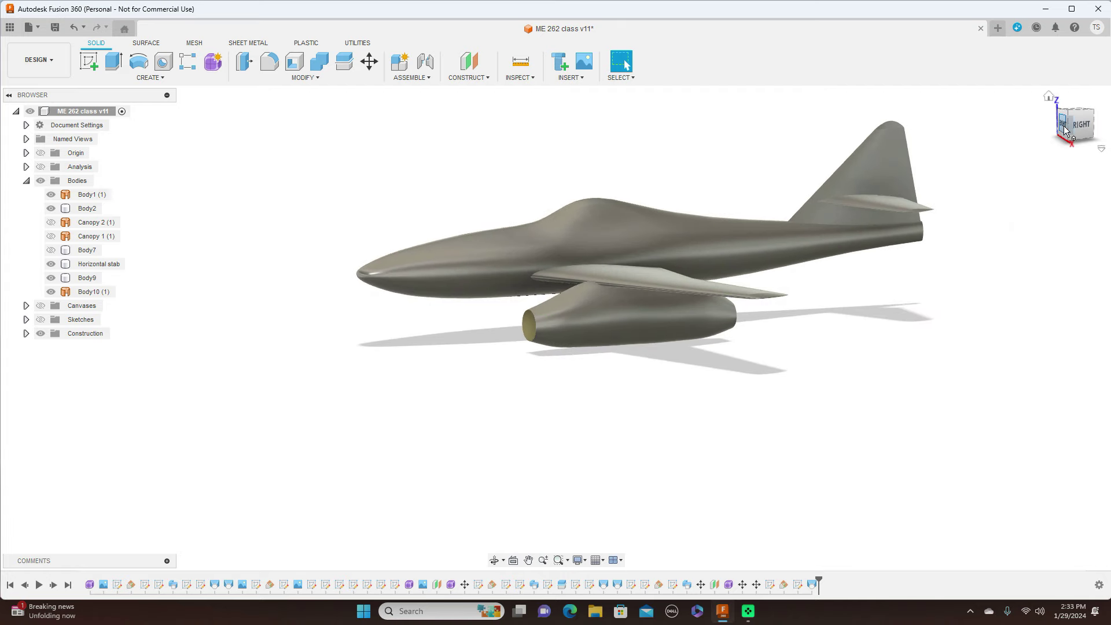